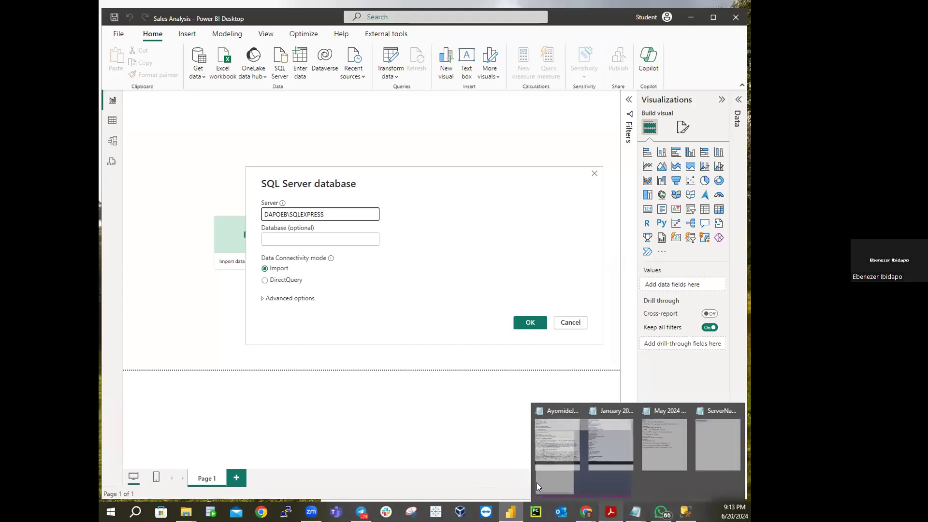
Step: Switch to SQL Server Management Studio and copy the name of the AdventureWorksDW2020 database without renaming it
mouse_move(686, 511)
click(683, 455)
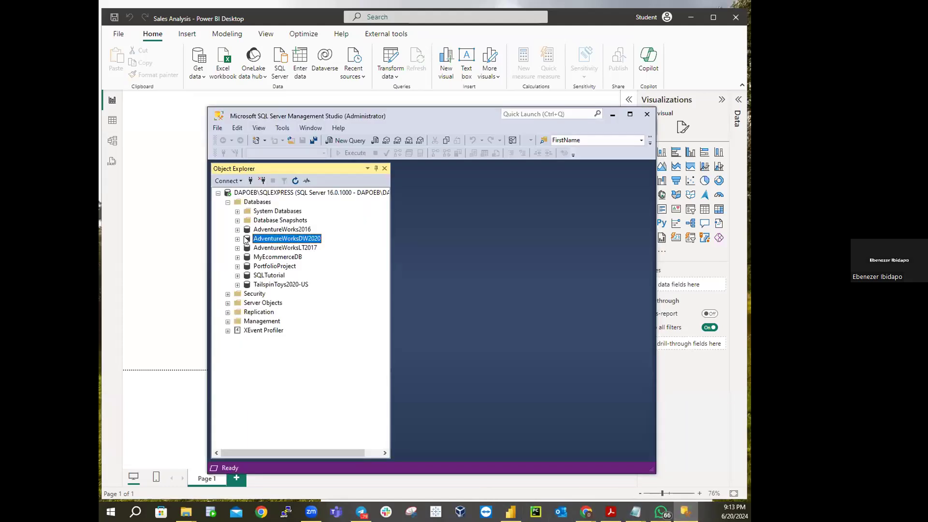
right_click(270, 239)
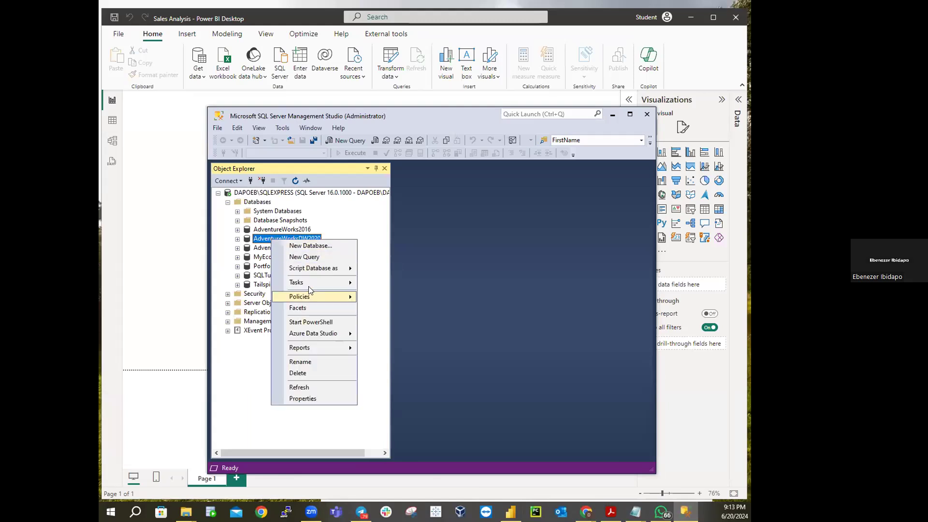
click(297, 361)
key(ctrl+c)
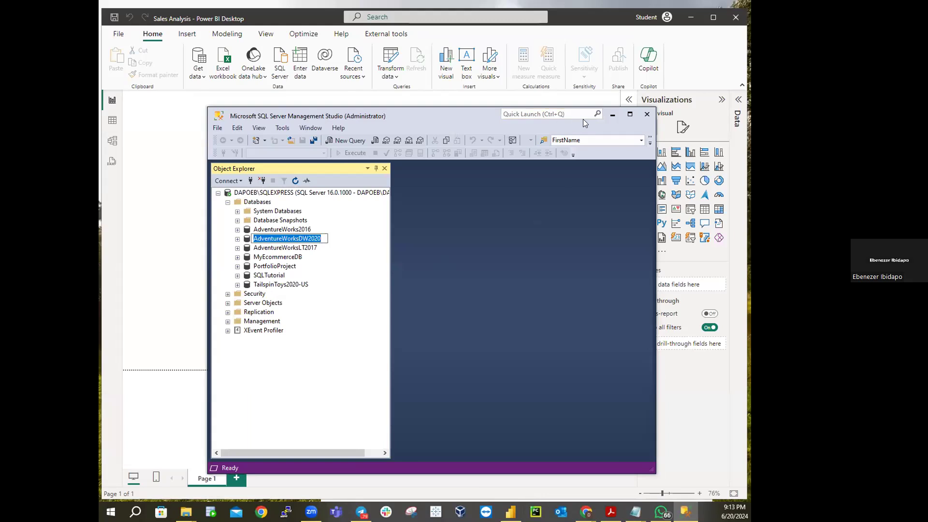
click(610, 115)
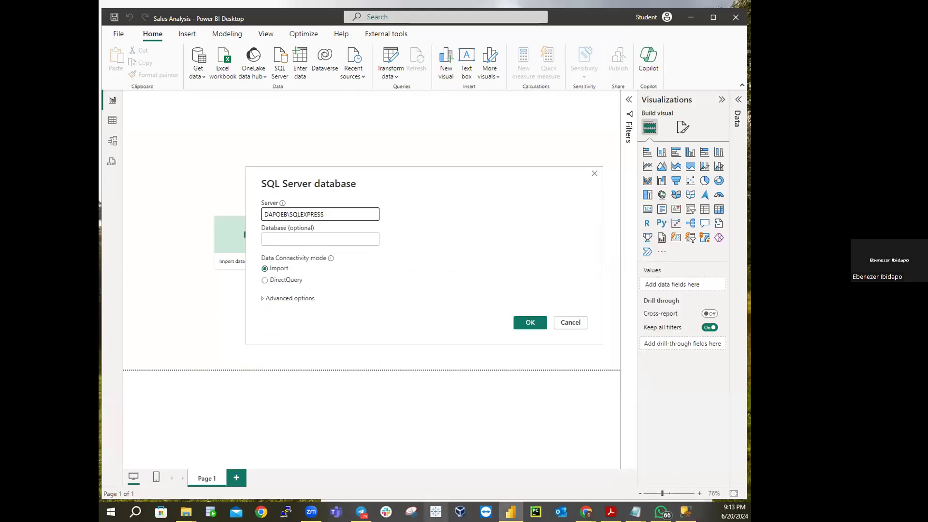
Step: Switch to the ServerName.txt note in Notepad and prefix the existing server entry with the label "SEREVER NAME: "
mouse_move(635, 512)
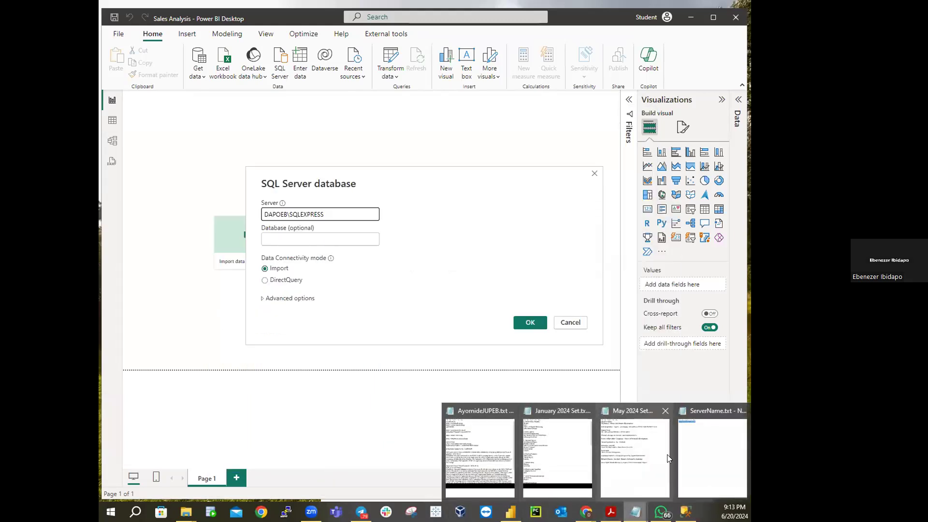
click(711, 449)
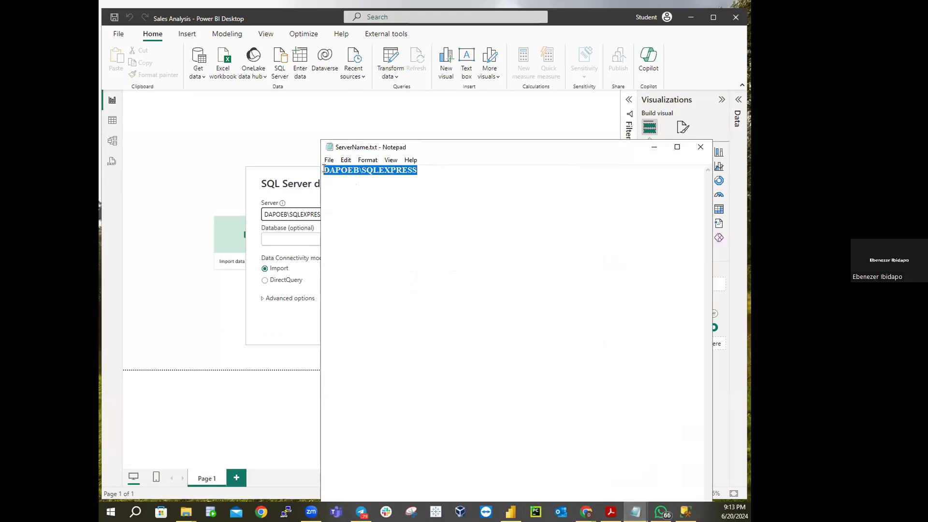
click(403, 190)
text(S)
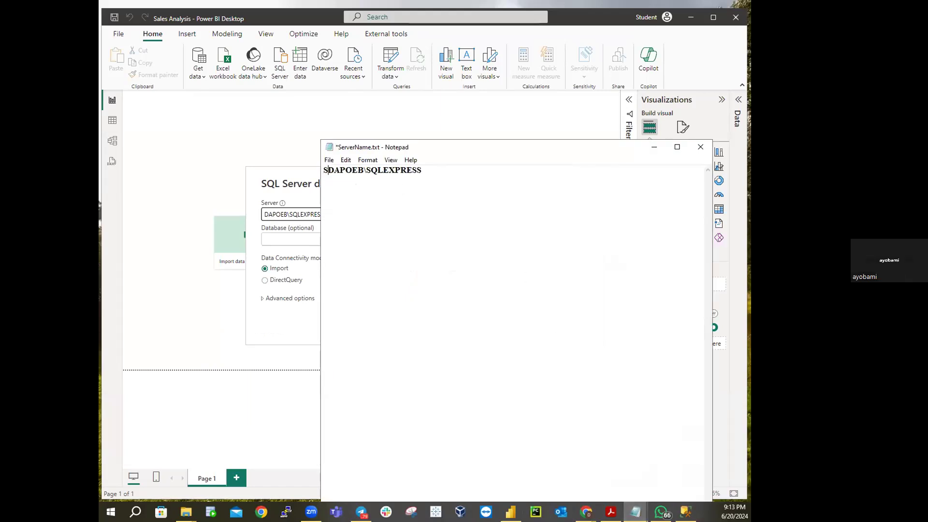
text(EREVER NAME: )
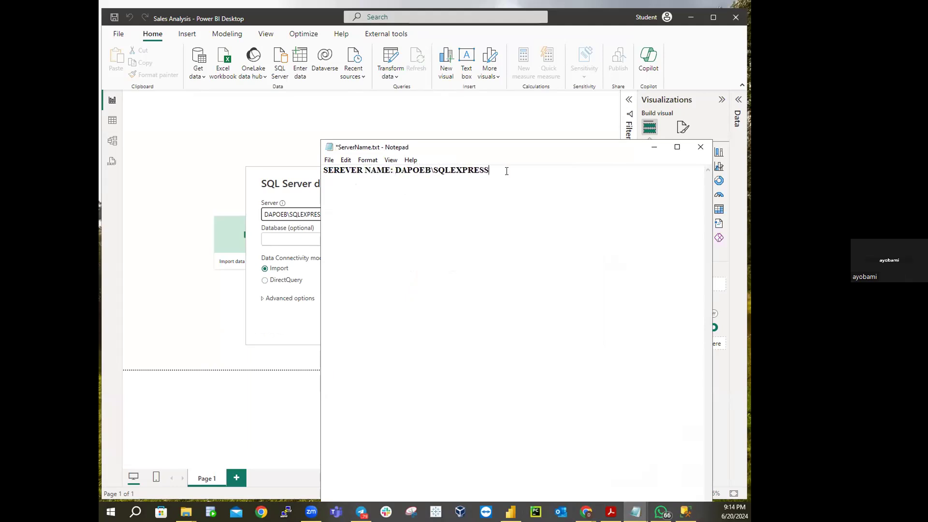
Step: Add a second line reading "DATABASE: AdventureWorksDW2020" to the note, then save the file and put it away
text(DAPOEB\SQLEXPRESS DATABA)
text(SE)
text(:)
key(ctrl+v)
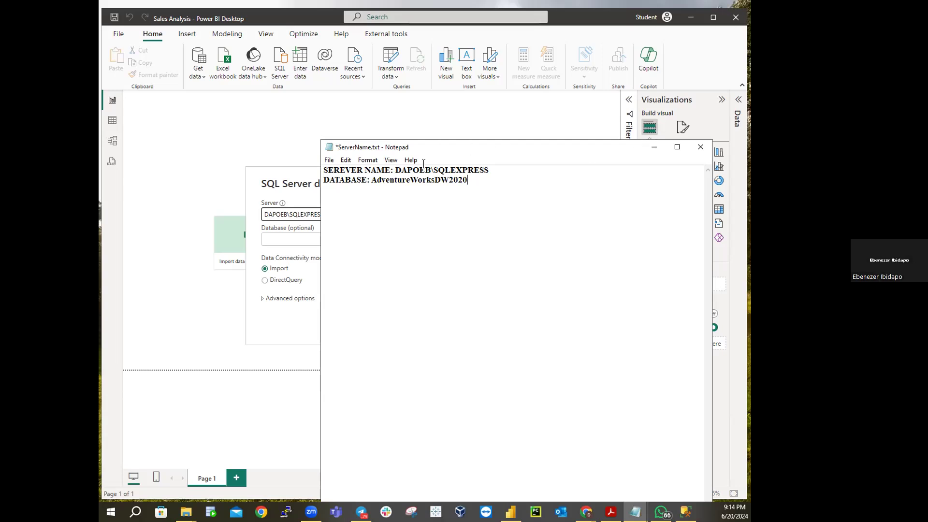
click(329, 161)
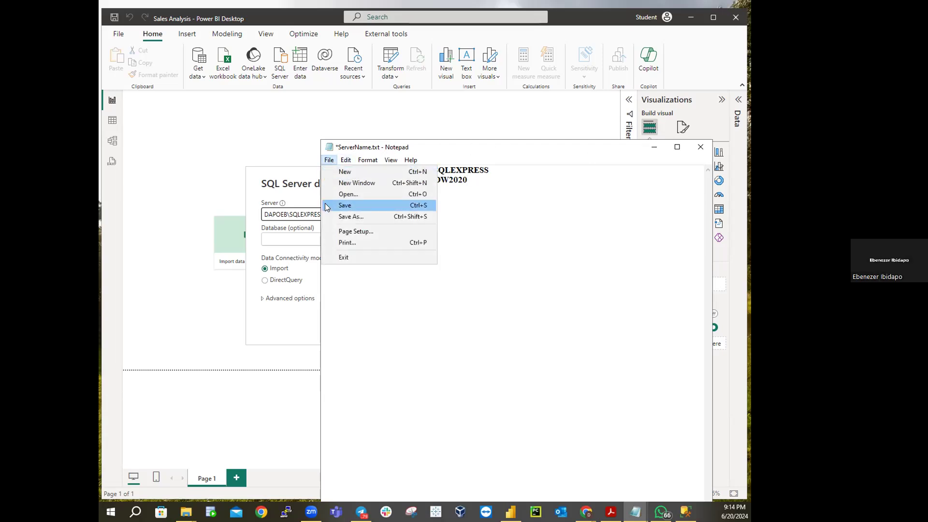
click(344, 205)
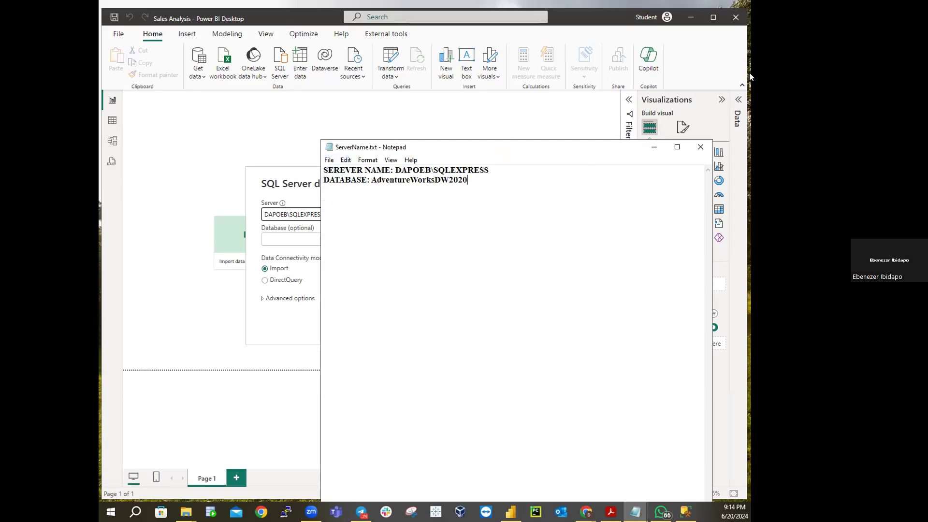
click(653, 147)
Step: Set the database of the SQL Server connection to AdventureWorksDW2020 and connect in Import mode
click(305, 238)
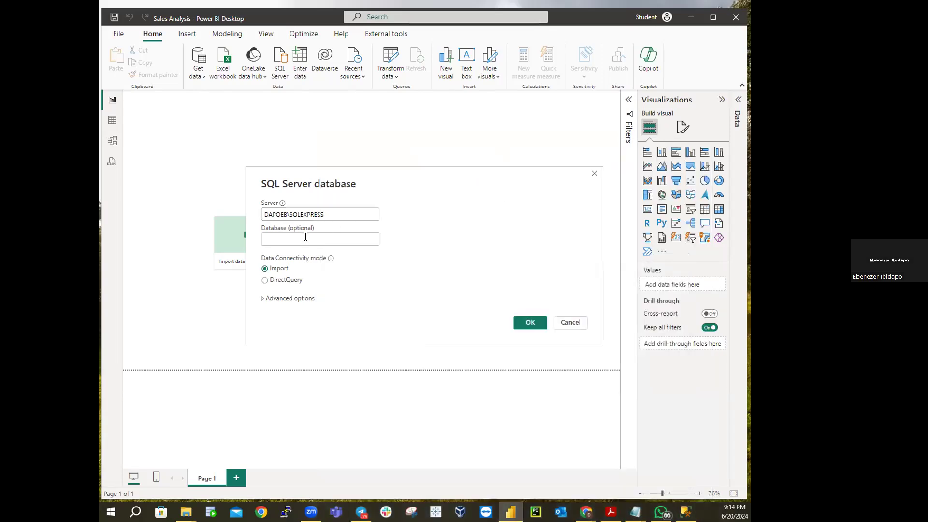
right_click(306, 237)
click(332, 283)
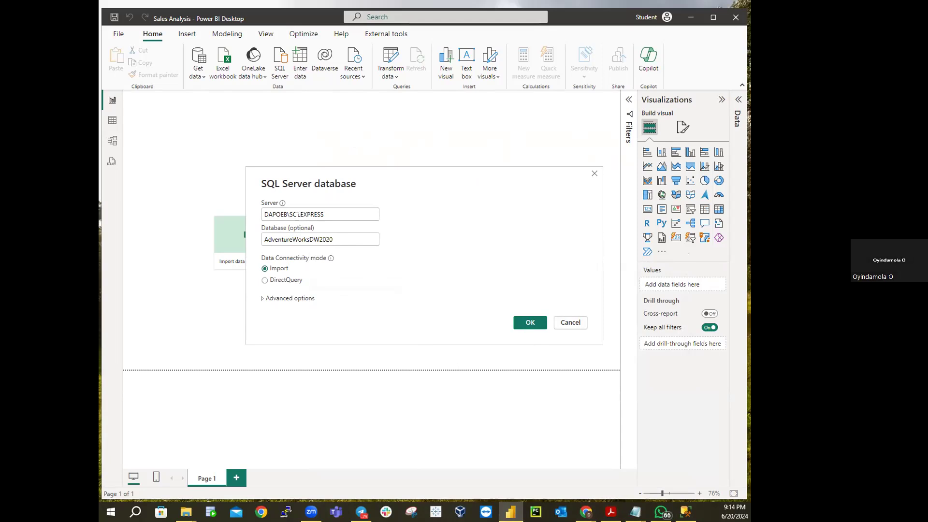
click(519, 318)
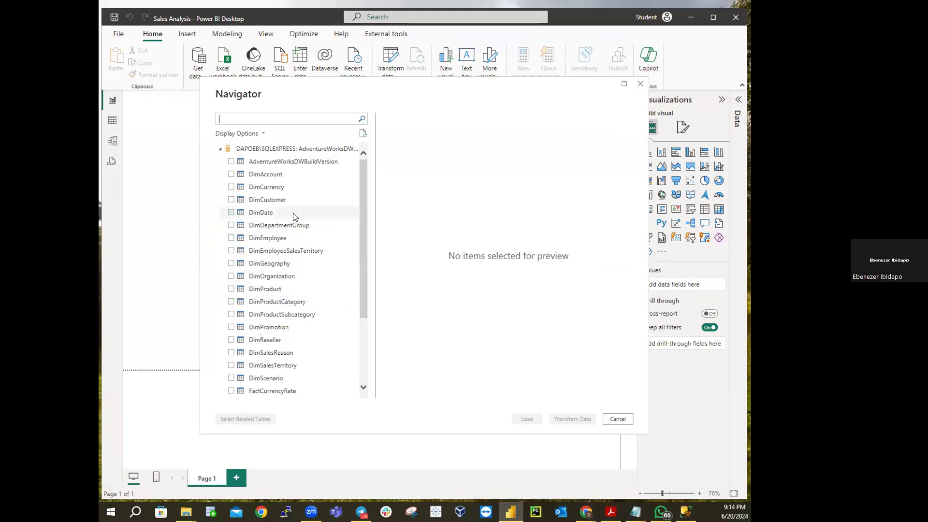
Step: Select the tables DimEmployee, DimEmployeeSalesTerritory, DimProduct, DimReseller, DimSalesTerritory and FactResellerSales for import
click(232, 238)
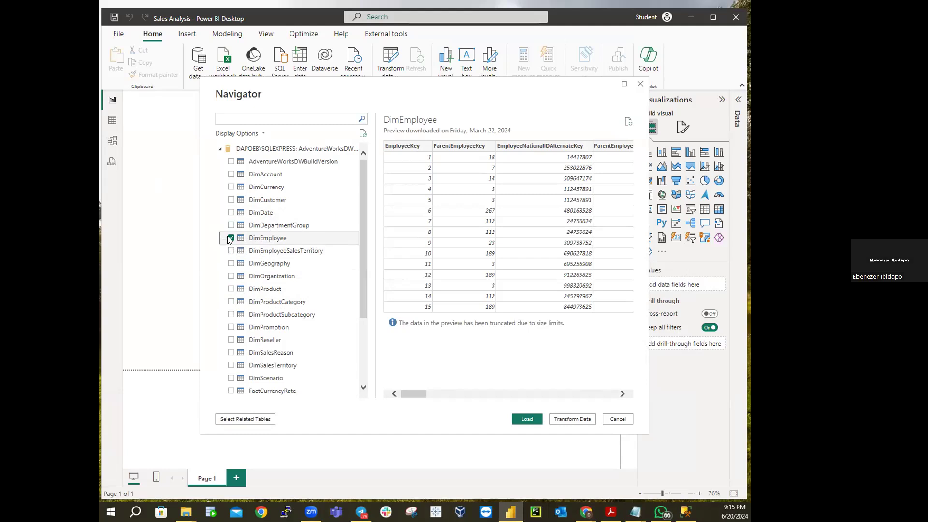
click(231, 251)
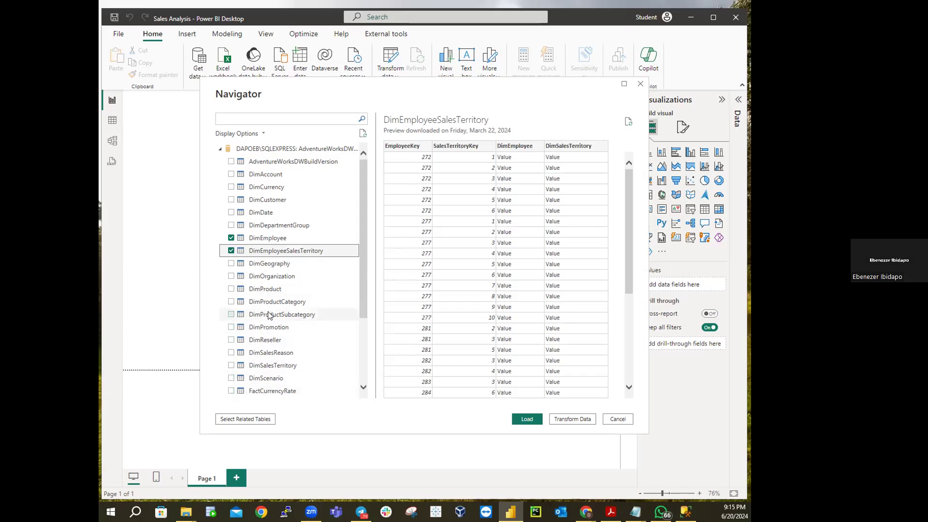
click(231, 289)
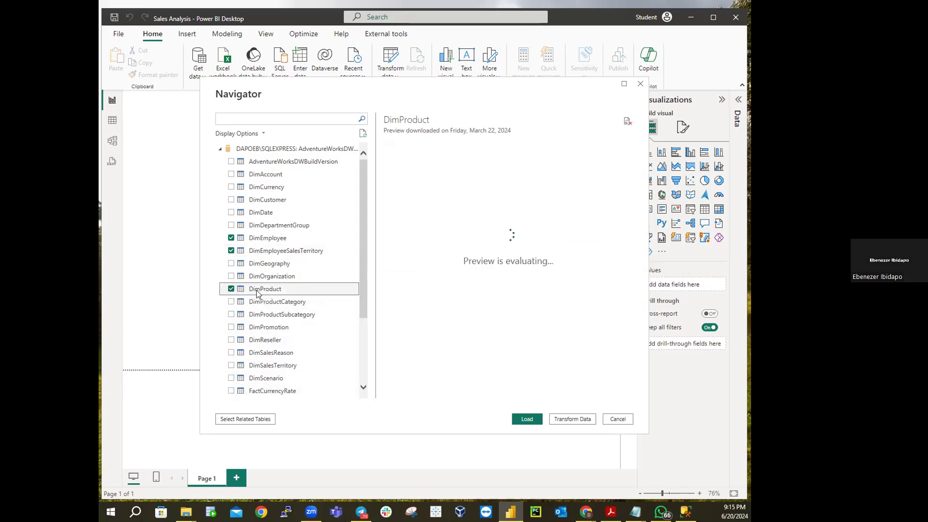
scroll(292, 293, down, 2)
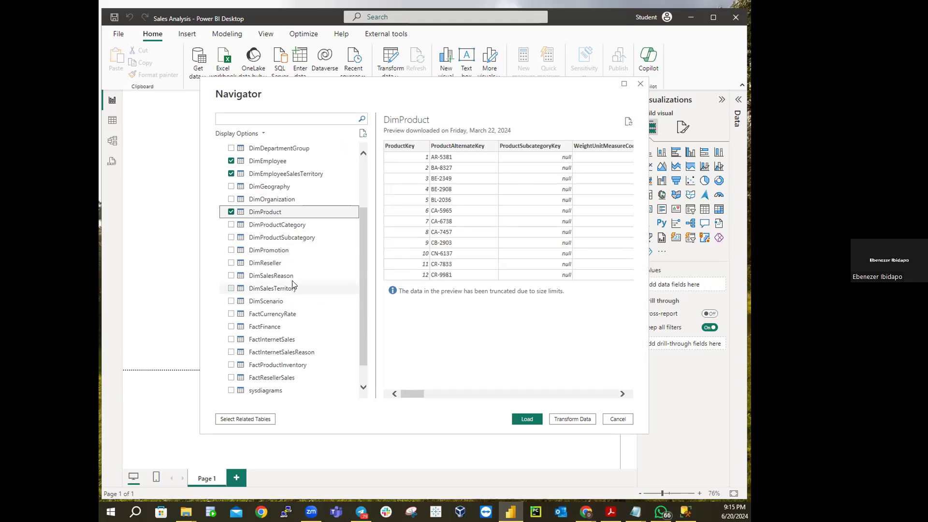
click(230, 264)
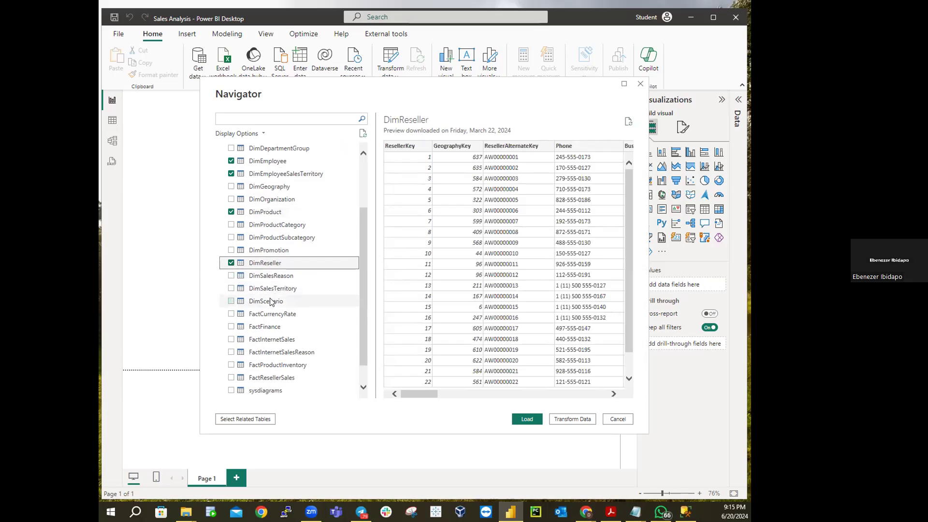
click(232, 289)
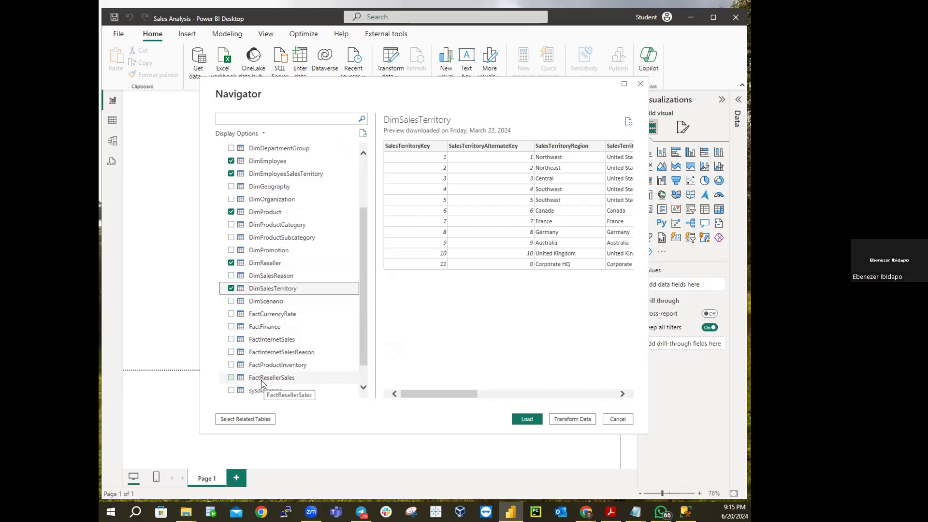
click(232, 379)
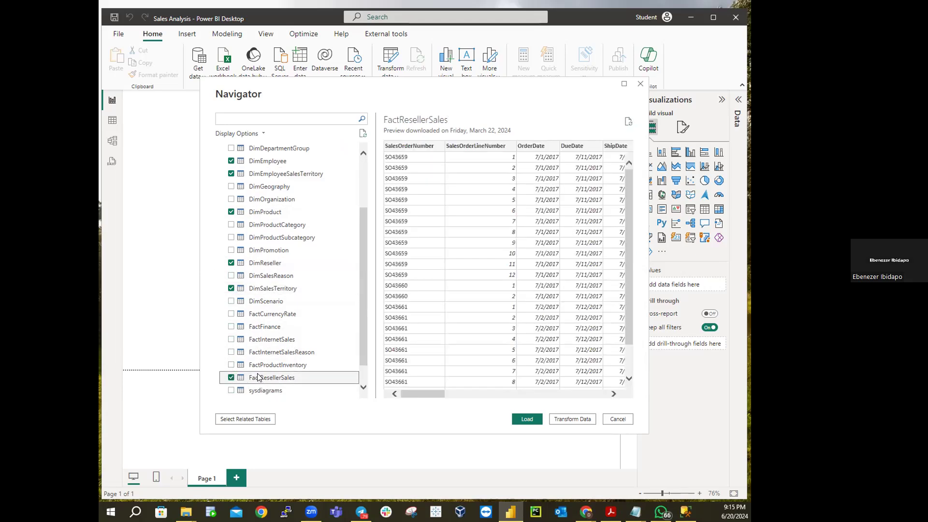
scroll(336, 325, down, 1)
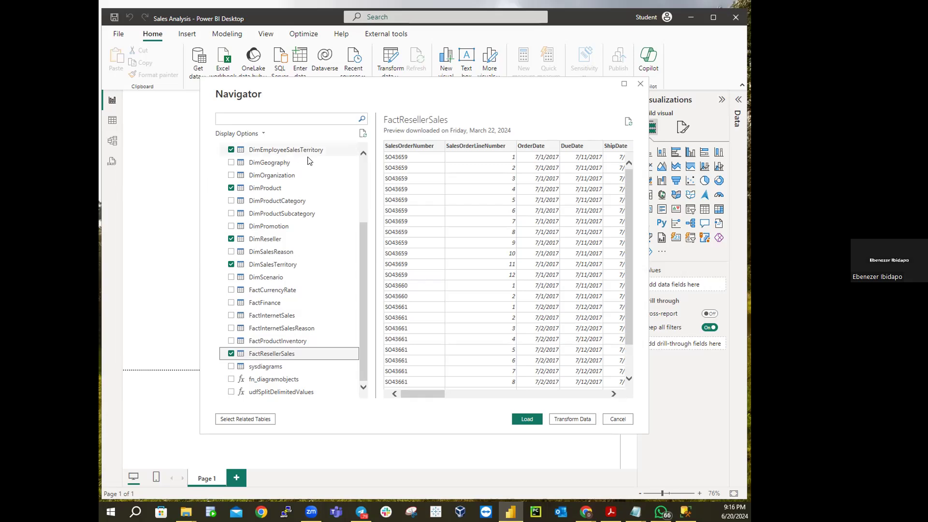
scroll(323, 187, up, 1)
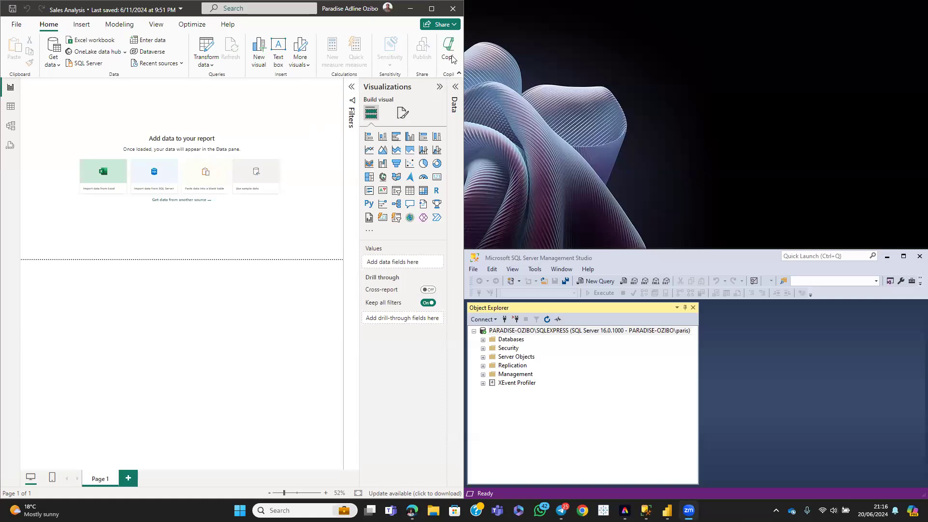
Step: Dismiss the sample data offer, start a SQL Server import in the Sales Analysis report and enter the first part of the server name
click(247, 192)
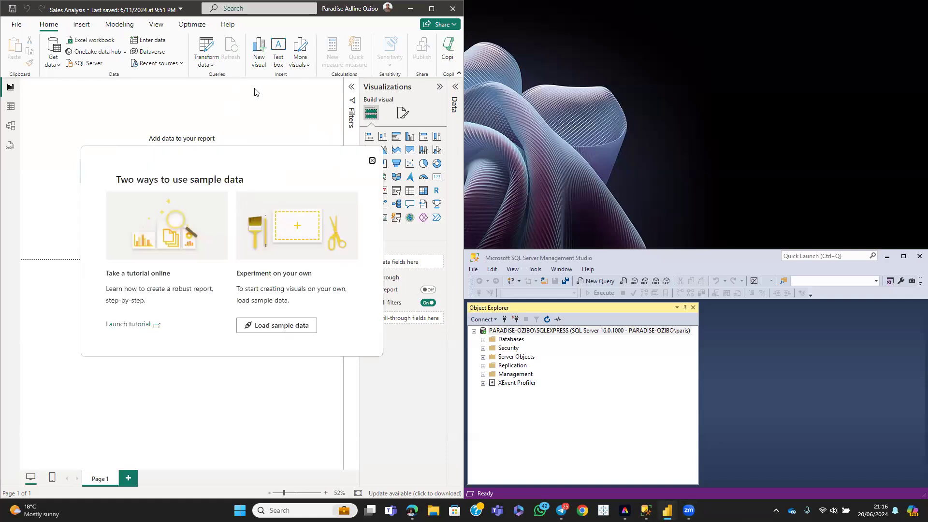
click(372, 160)
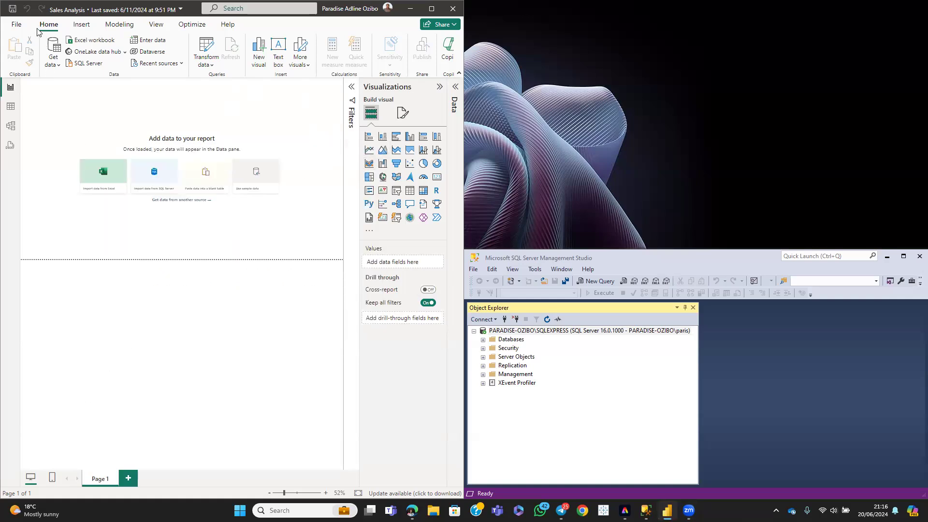
click(49, 69)
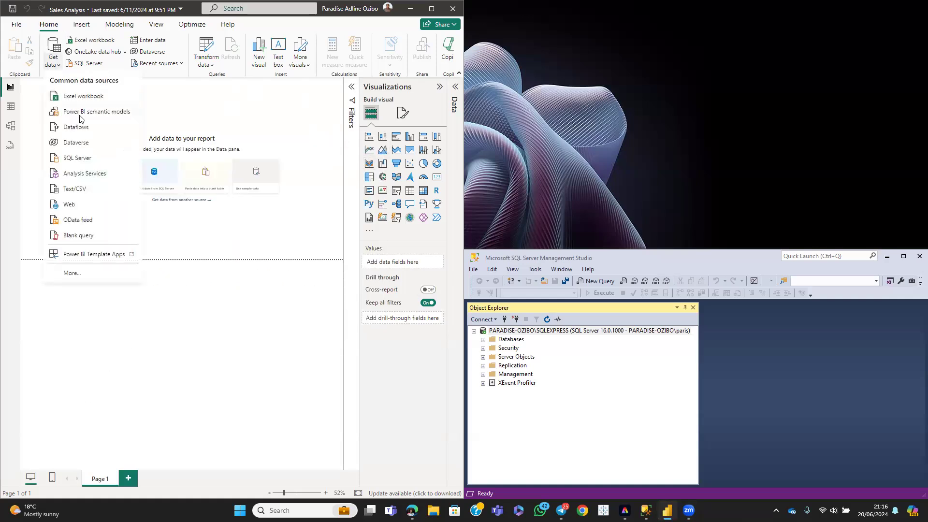
click(86, 158)
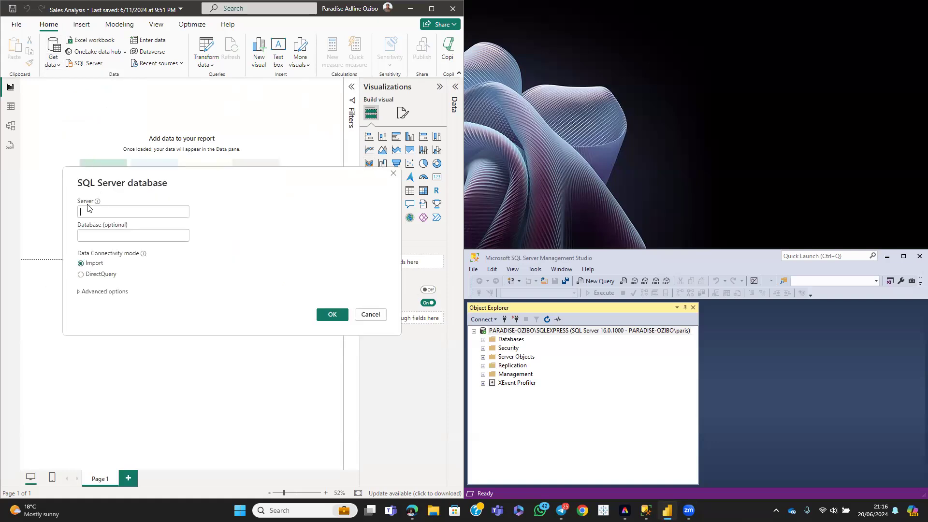
click(89, 208)
text(PARADISEOZIBO\)
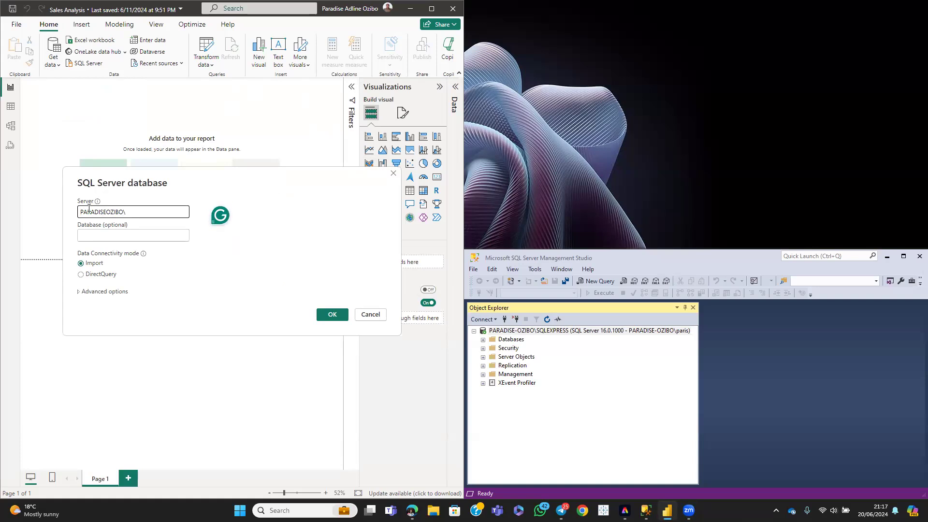
text(SQL)
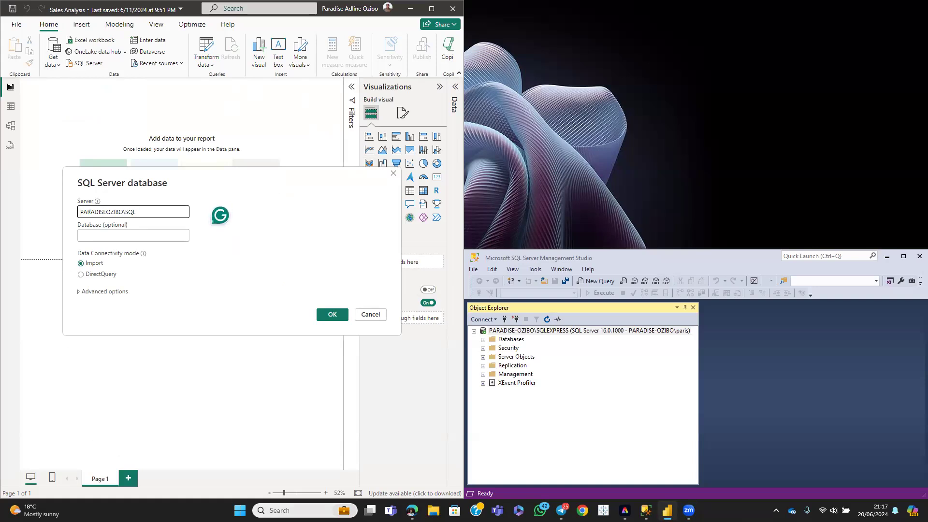
Step: Search the computer for Notepad and open it to get at the saved server name note
click(293, 511)
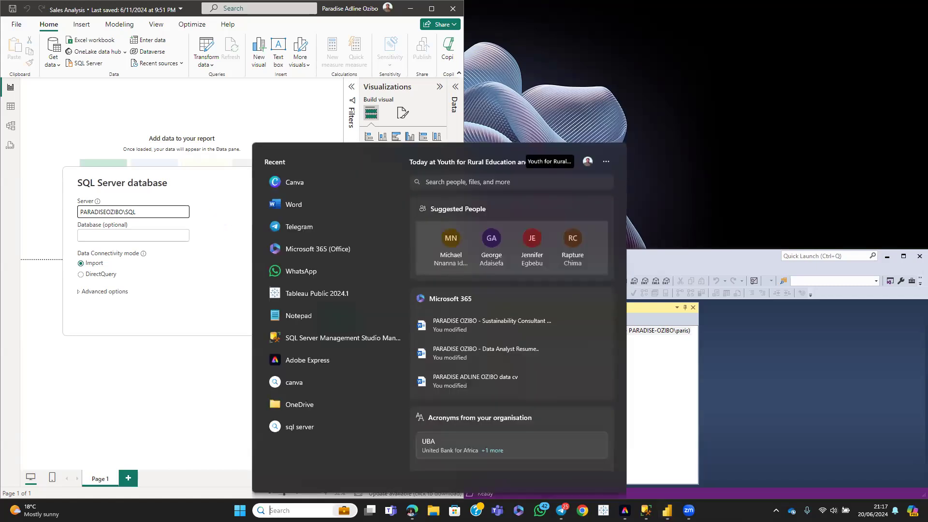
text(NOTE)
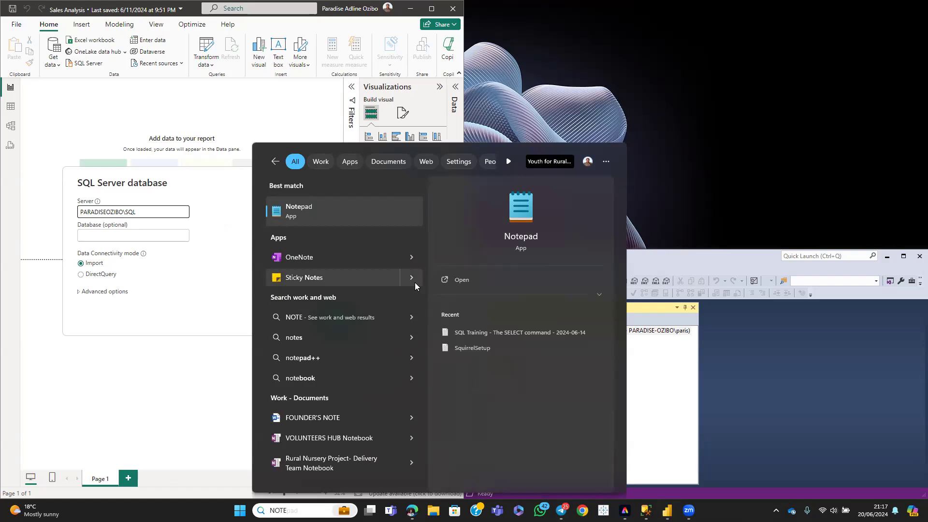
click(372, 225)
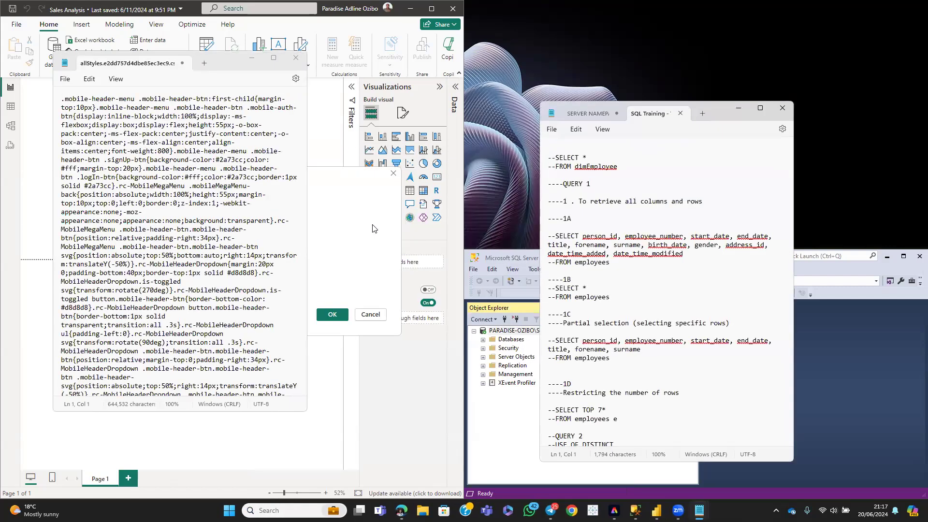
Step: Close the SQL Training note and the allStyles stylesheet file, discarding the stylesheet's changes
click(786, 107)
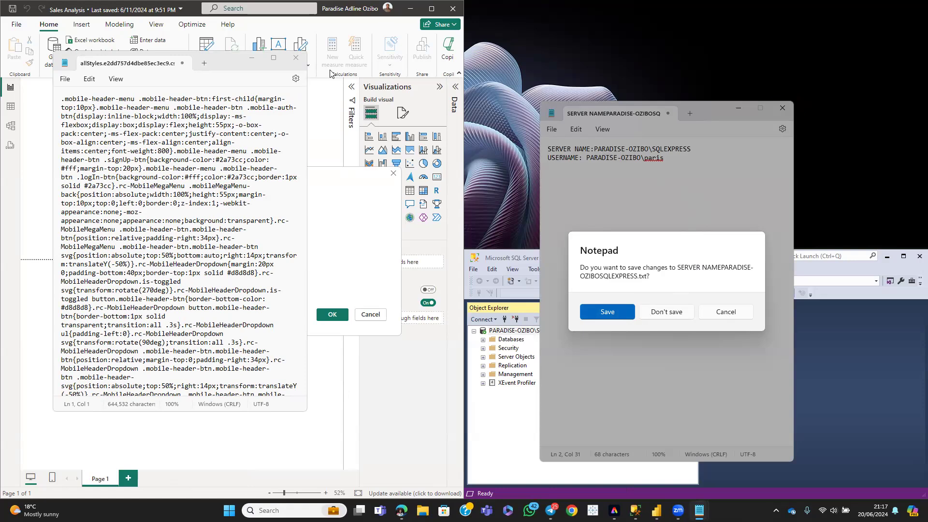
click(299, 58)
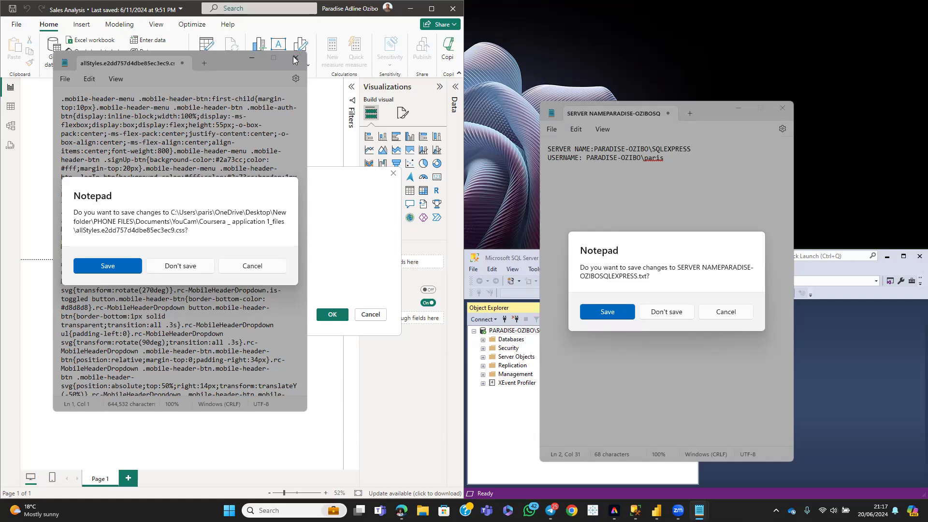
click(190, 267)
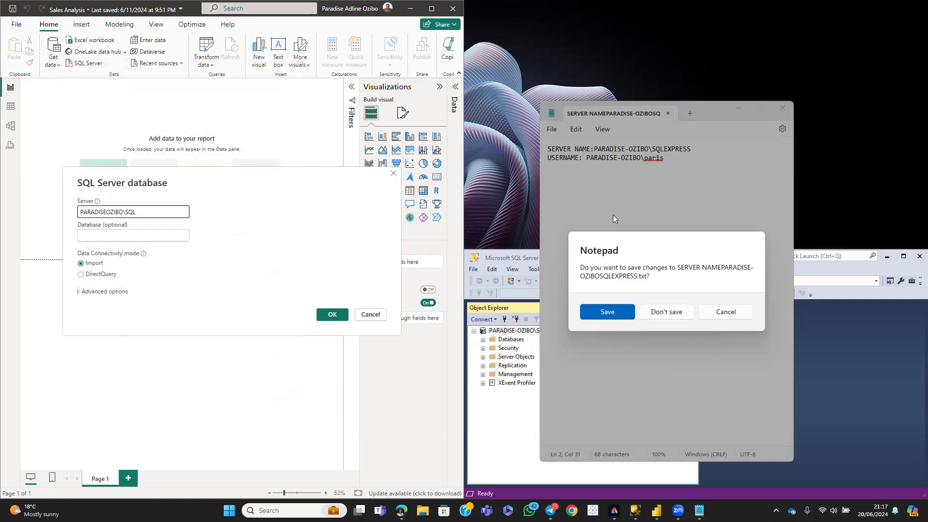
Step: Cancel saving the server note as a new file and copy the full server name from it
click(613, 316)
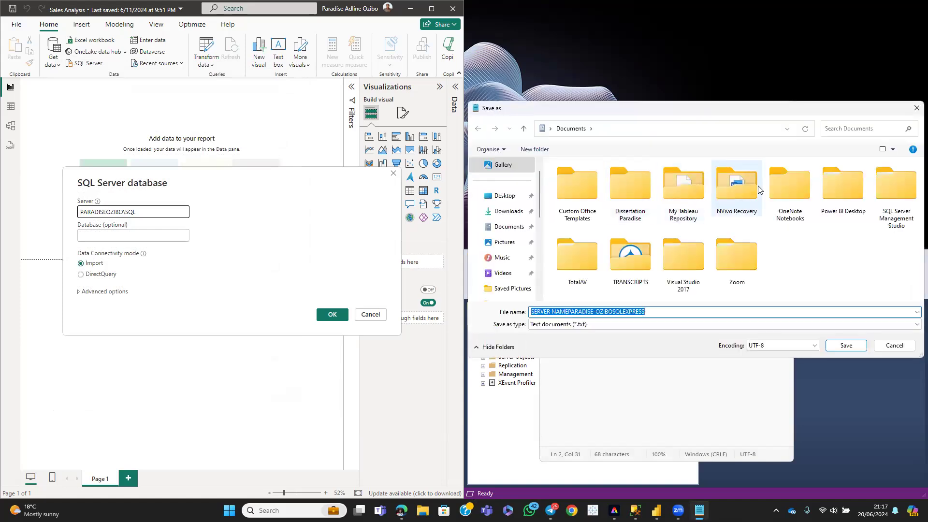
click(914, 108)
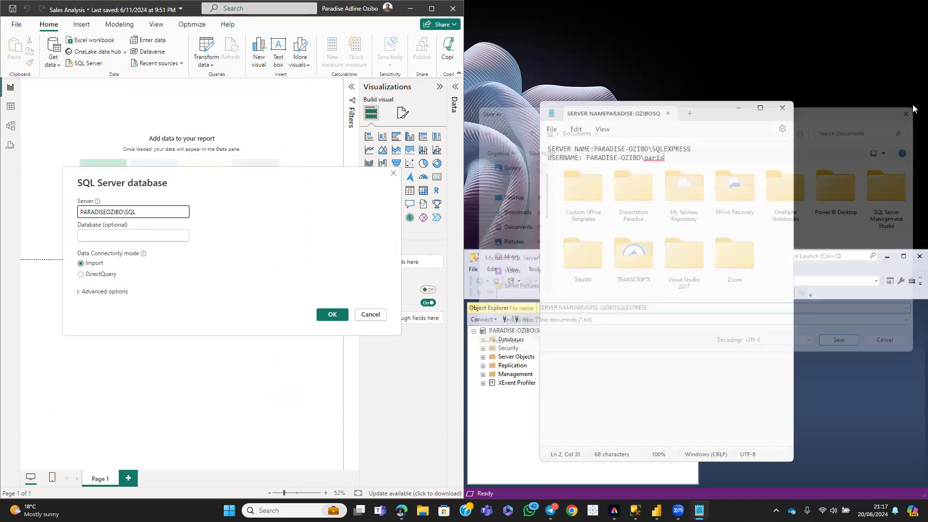
mouse_move(598, 149)
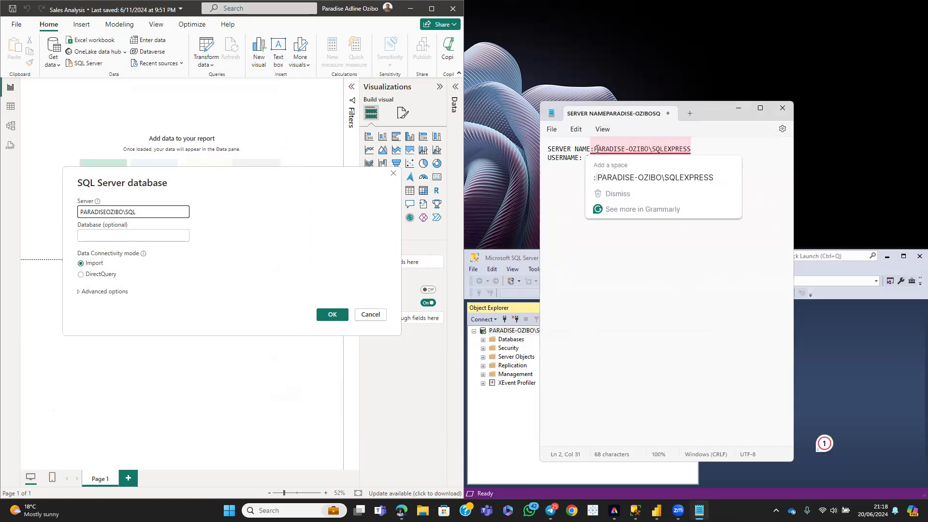
double_click(716, 151)
click(737, 141)
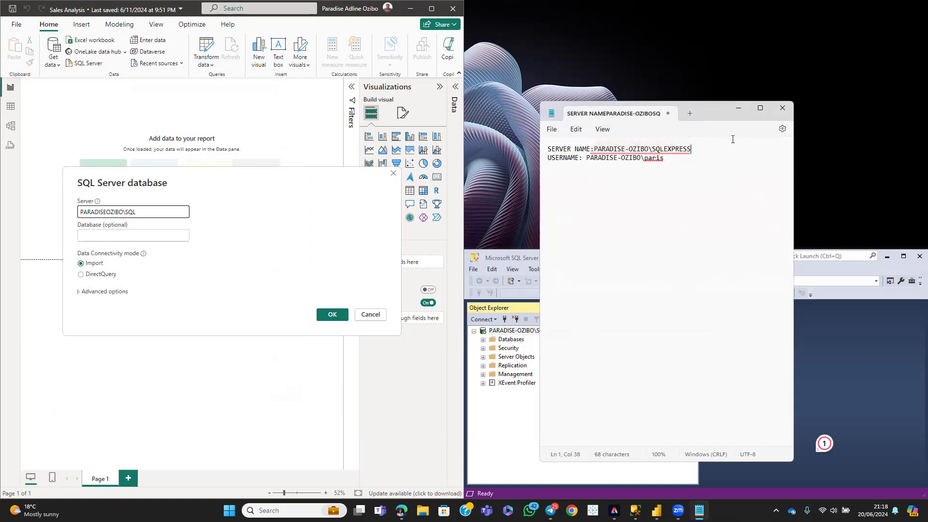
mouse_move(597, 150)
drag(593, 149, 696, 150)
key(ctrl+c)
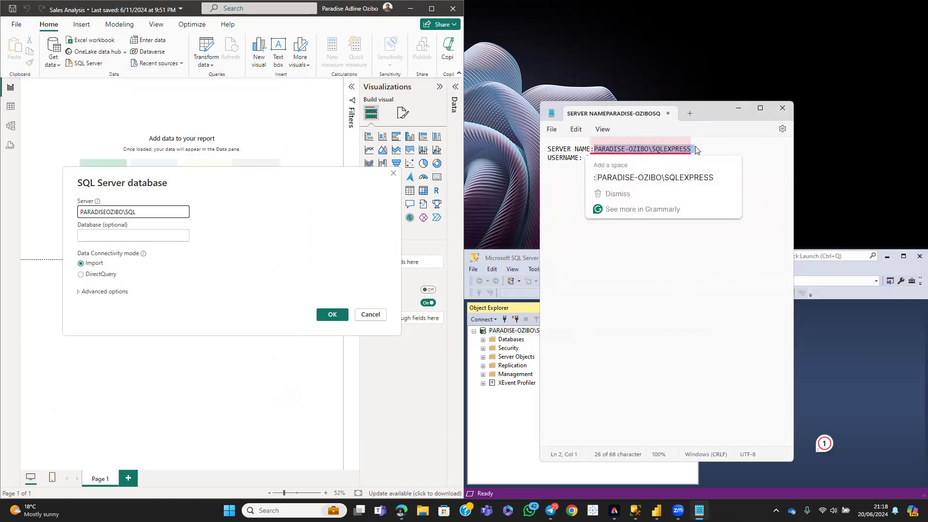
Step: Replace the partial server entry in the SQL Server database dialog with the copied server name
click(175, 209)
key(BackSpace)
key(BackSpace)
key(BackSpace)
key(BackSpace)
key(BackSpace)
key(BackSpace)
key(BackSpace)
key(BackSpace)
key(BackSpace)
key(BackSpace)
key(BackSpace)
key(BackSpace)
key(BackSpace)
key(BackSpace)
key(BackSpace)
key(BackSpace)
key(BackSpace)
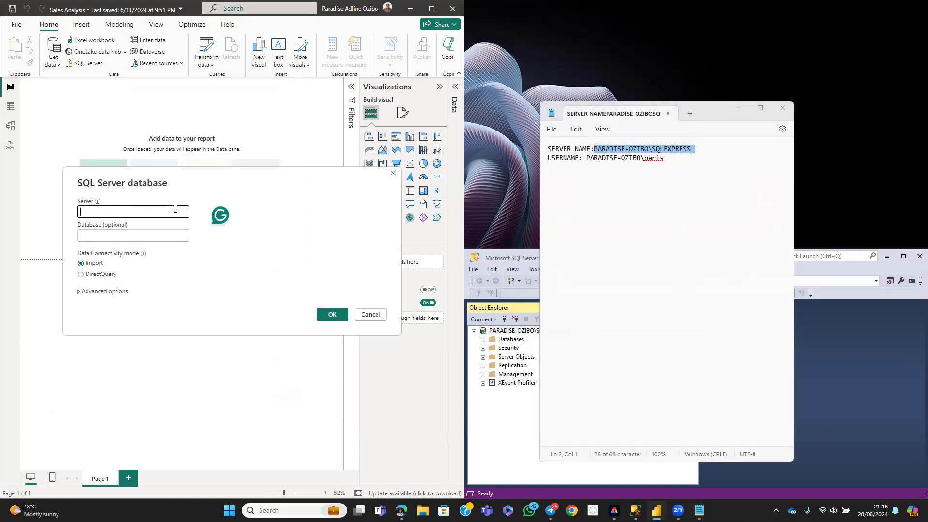
key(ctrl+v)
Step: Switch to SQL Server Management Studio and copy the name of the AdventureWorksDW2020 database, leaving the name as it is
click(736, 107)
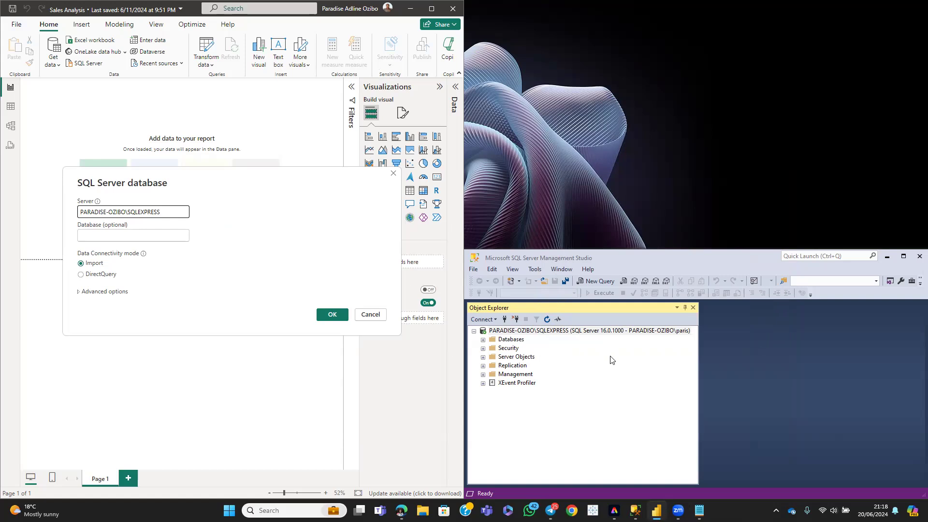
click(904, 256)
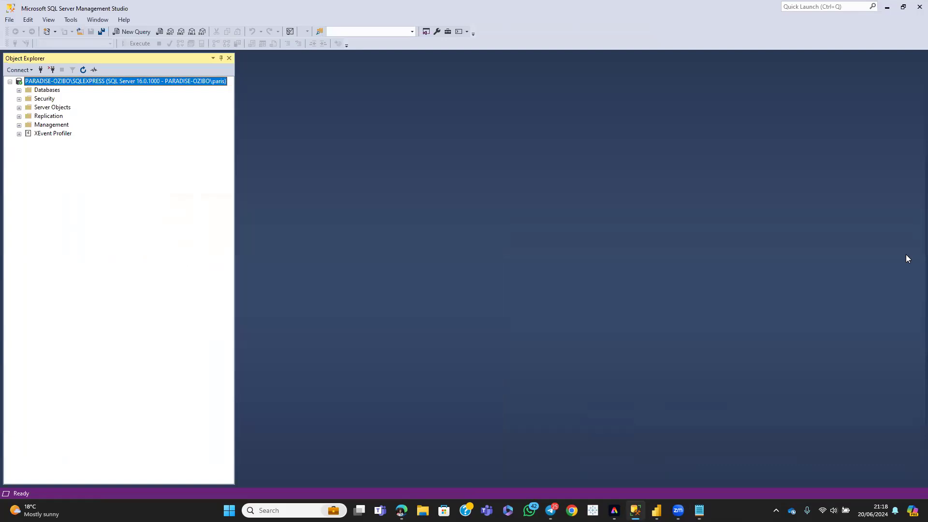
click(19, 90)
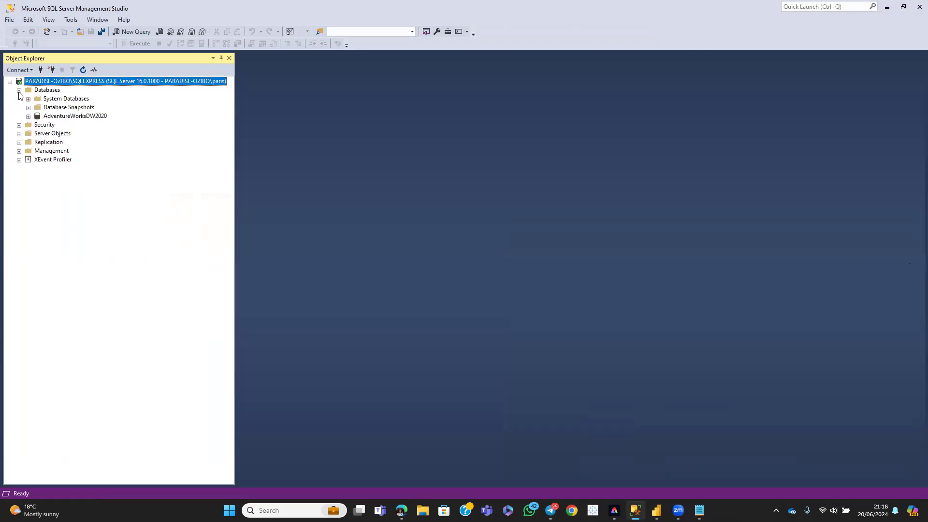
click(29, 117)
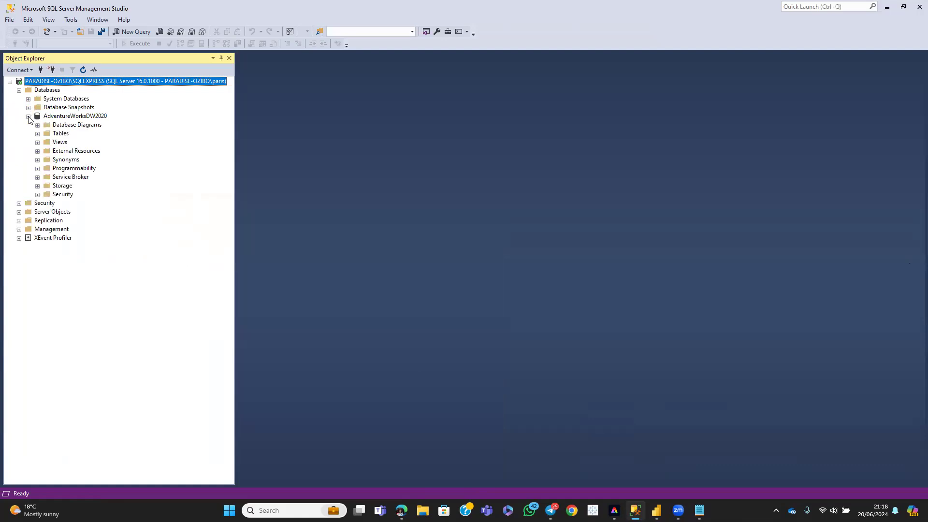
click(29, 116)
right_click(83, 117)
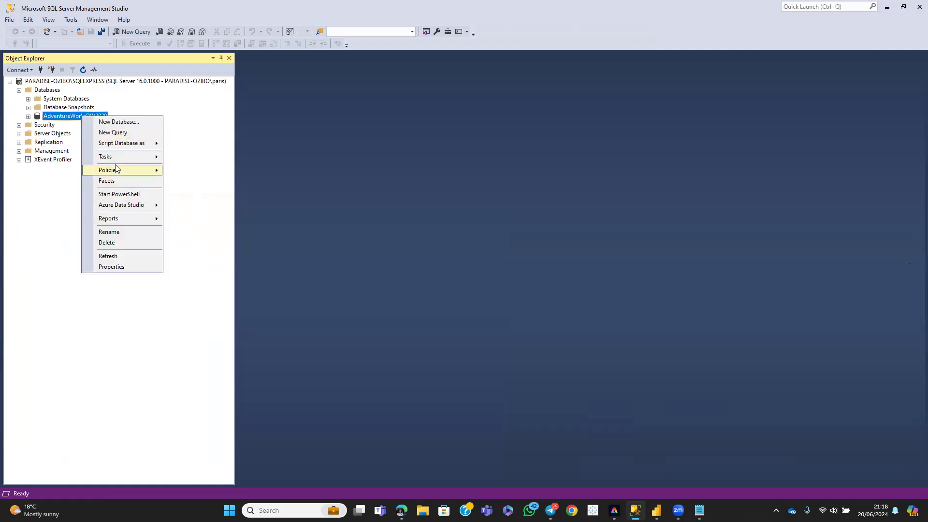
click(121, 233)
key(ctrl+c)
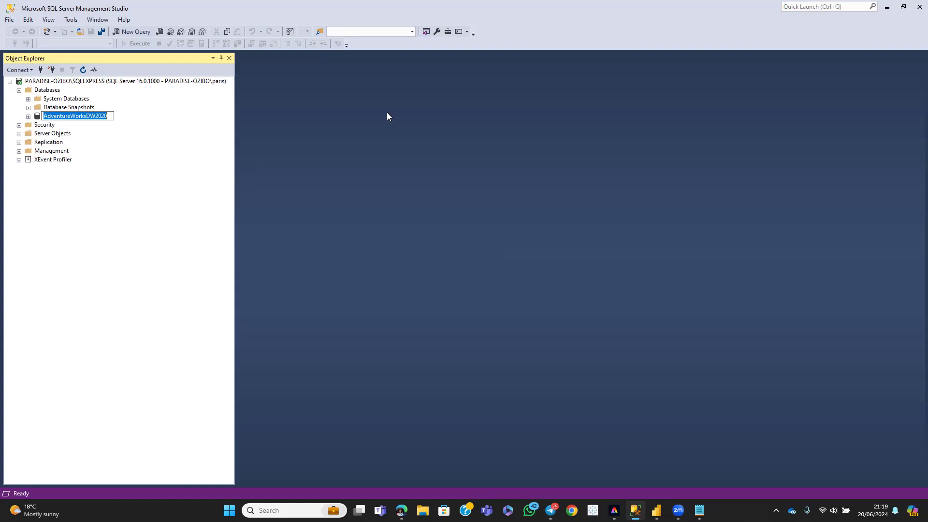
click(886, 7)
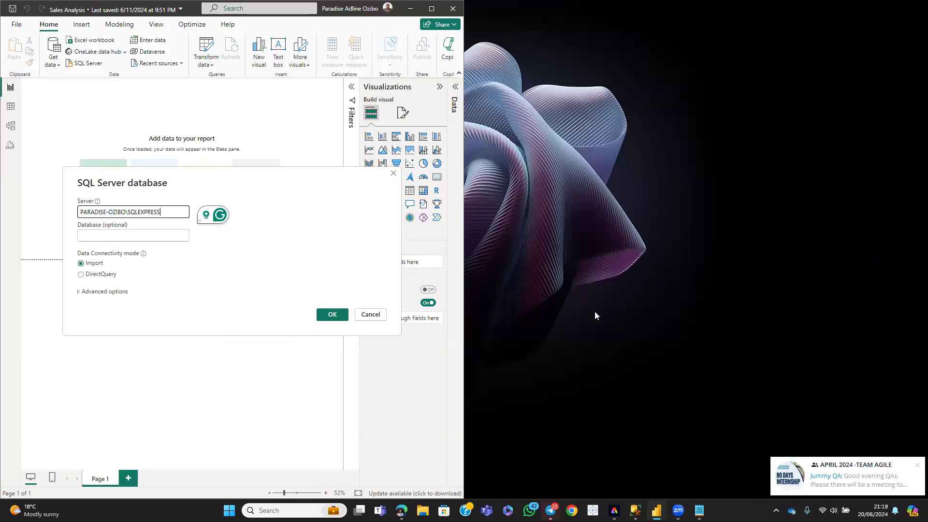
Step: Bring back the server note in Notepad and change the label USERNAME to DATABASE
mouse_move(699, 510)
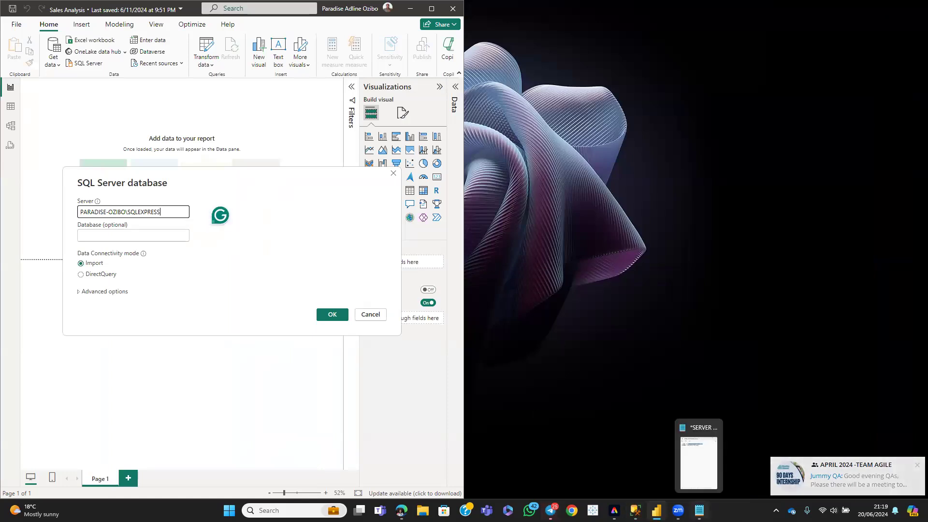
click(698, 482)
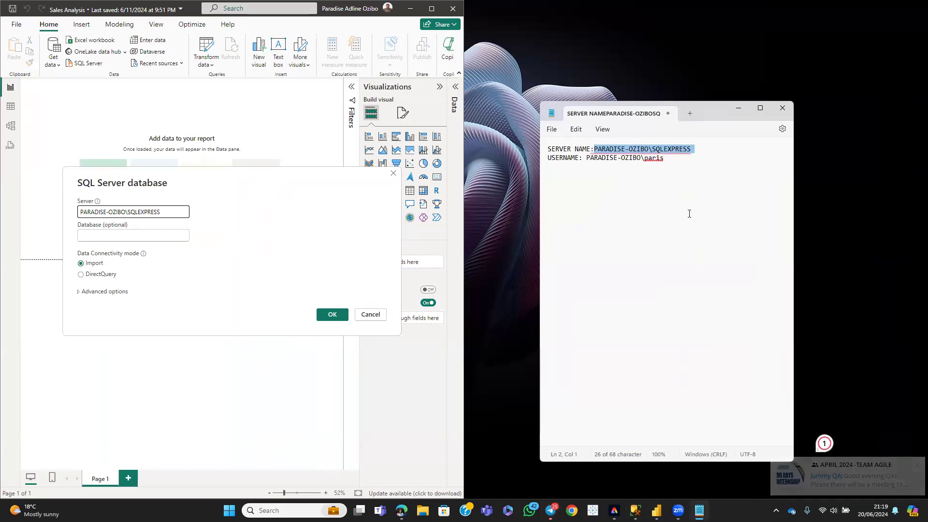
click(682, 162)
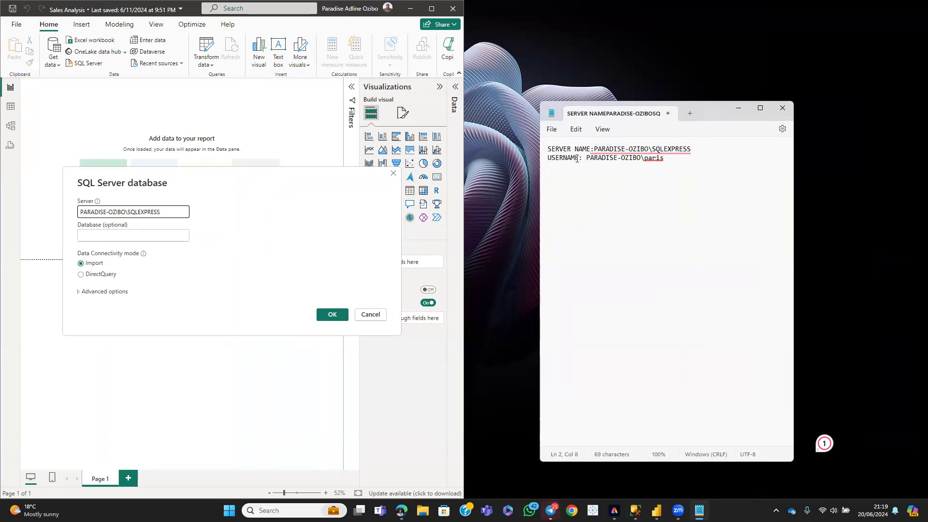
key(BackSpace)
key(BackSpace)
key(BackSpace)
key(BackSpace)
key(BackSpace)
key(BackSpace)
key(BackSpace)
key(BackSpace)
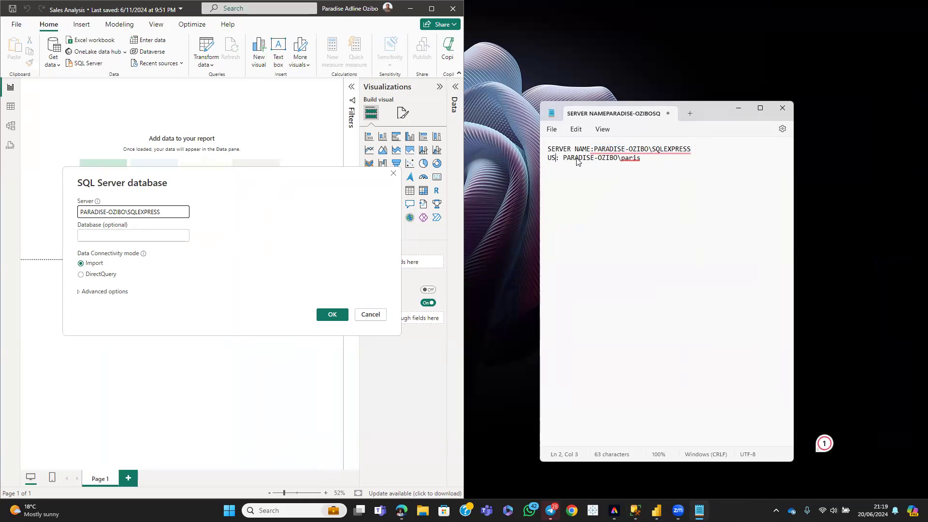
text(DATABASE)
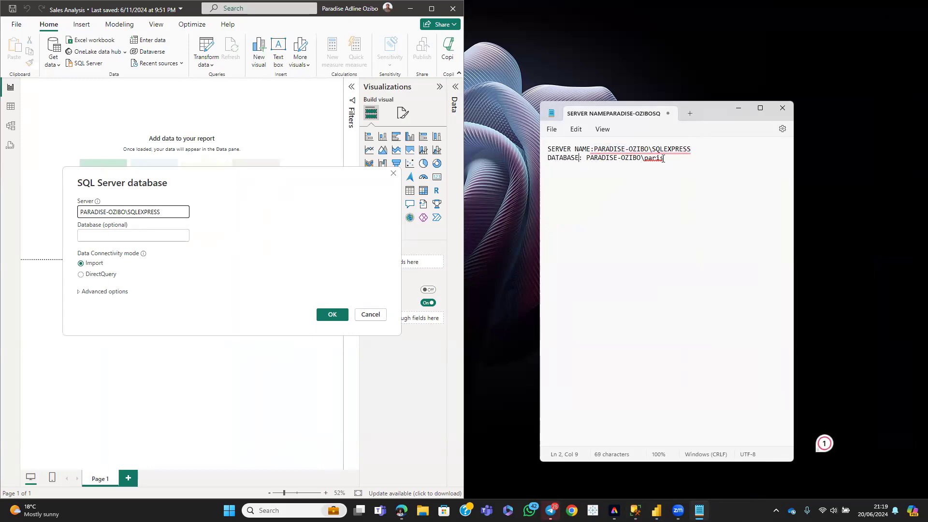
Step: Replace the value after the note's DATABASE label with the copied name AdventureWorksDW2020
key(BackSpace)
key(BackSpace)
key(BackSpace)
key(BackSpace)
key(BackSpace)
key(BackSpace)
key(BackSpace)
key(BackSpace)
key(BackSpace)
key(BackSpace)
key(BackSpace)
key(BackSpace)
key(BackSpace)
key(BackSpace)
key(BackSpace)
key(BackSpace)
key(BackSpace)
key(BackSpace)
key(BackSpace)
key(BackSpace)
key(ctrl+v)
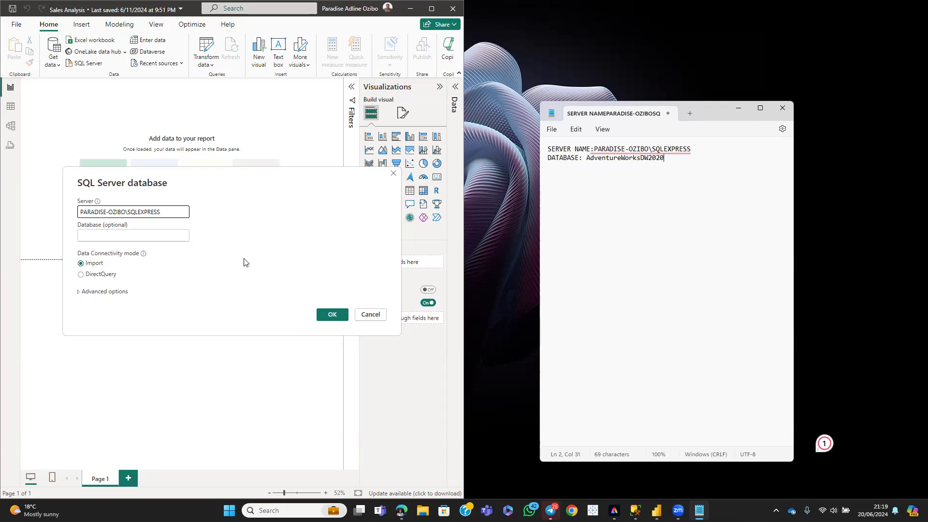
Step: Set the import's database to AdventureWorksDW2020, connect to the server and put the note out of the way
click(142, 236)
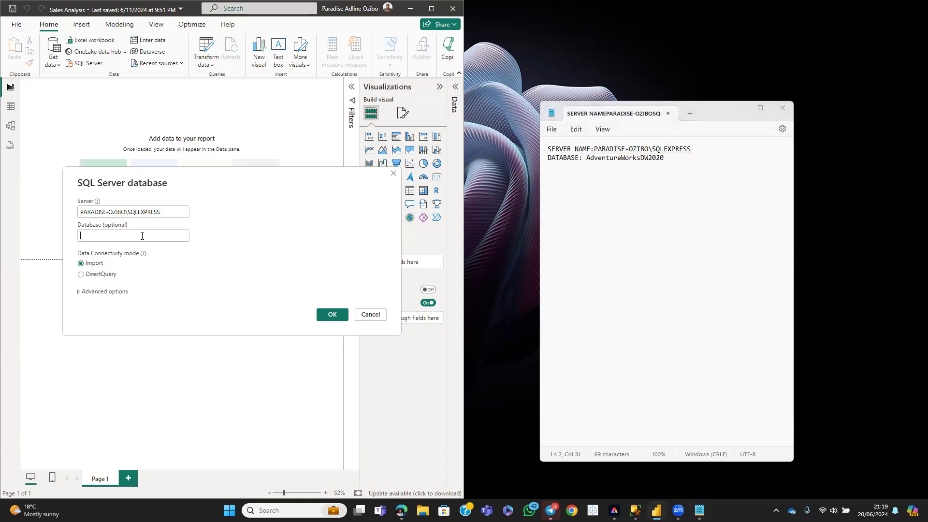
key(ctrl+v)
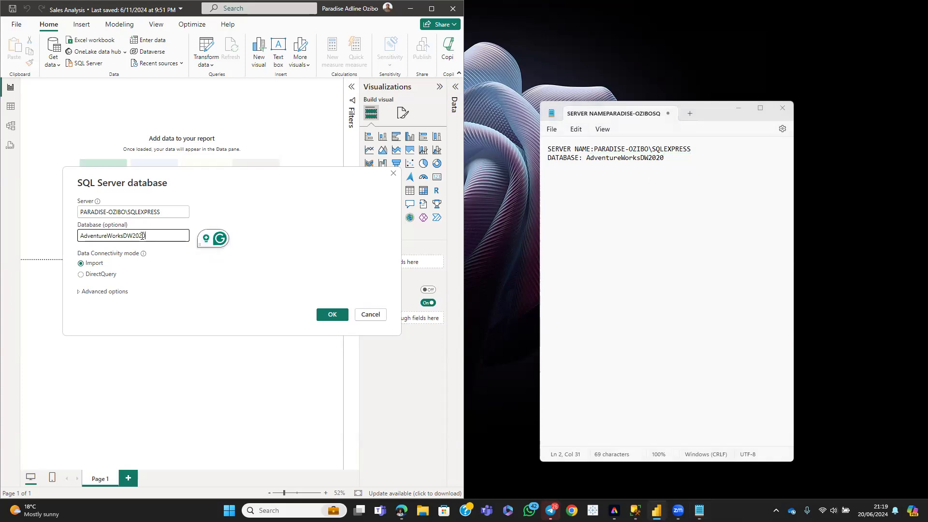
click(337, 317)
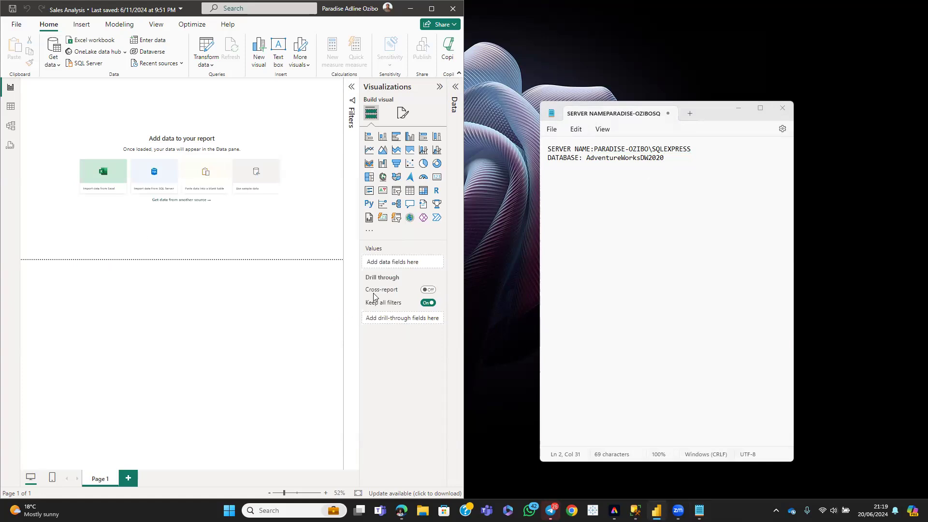
click(740, 108)
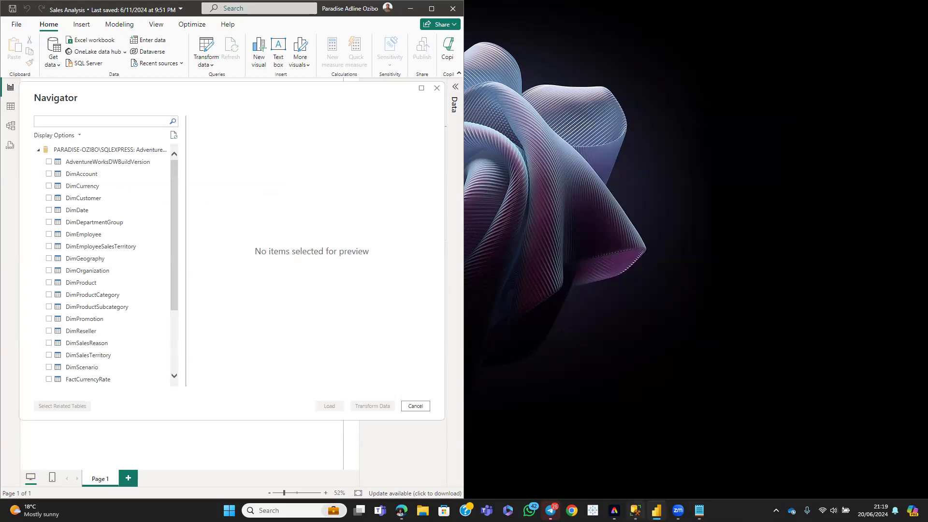
Step: Select the tables DimEmployee, DimEmployeeSalesTerritory, DimProduct, DimReseller and DimSalesTerritory, leaving FactCurrencyRate unselected
mouse_move(635, 510)
click(49, 234)
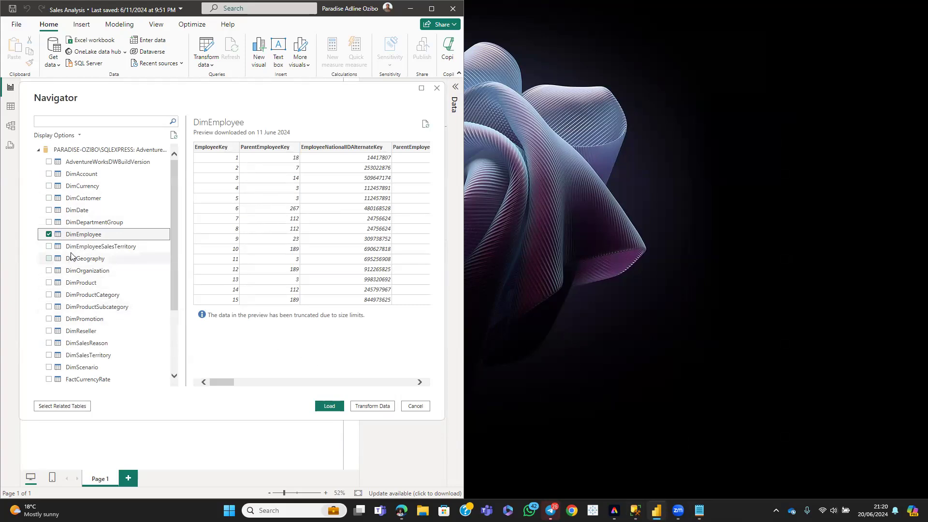
click(49, 248)
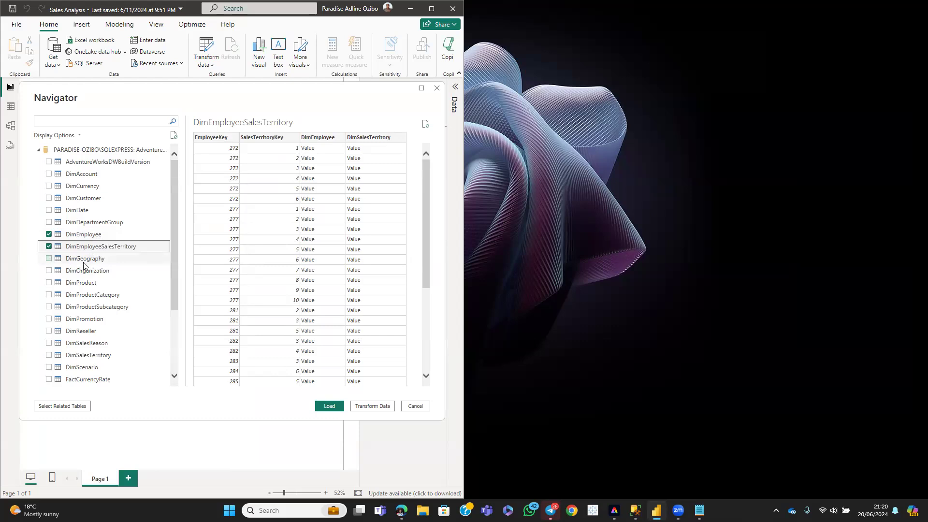
click(49, 284)
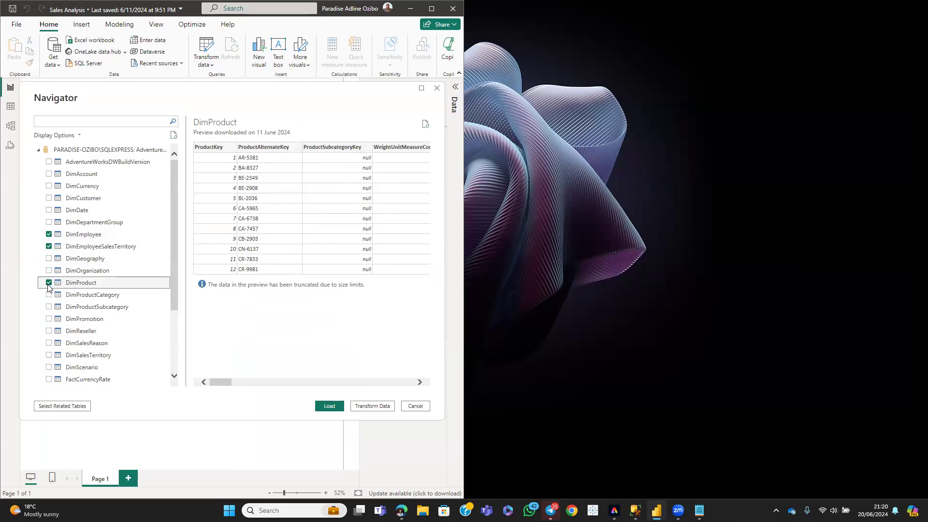
click(49, 331)
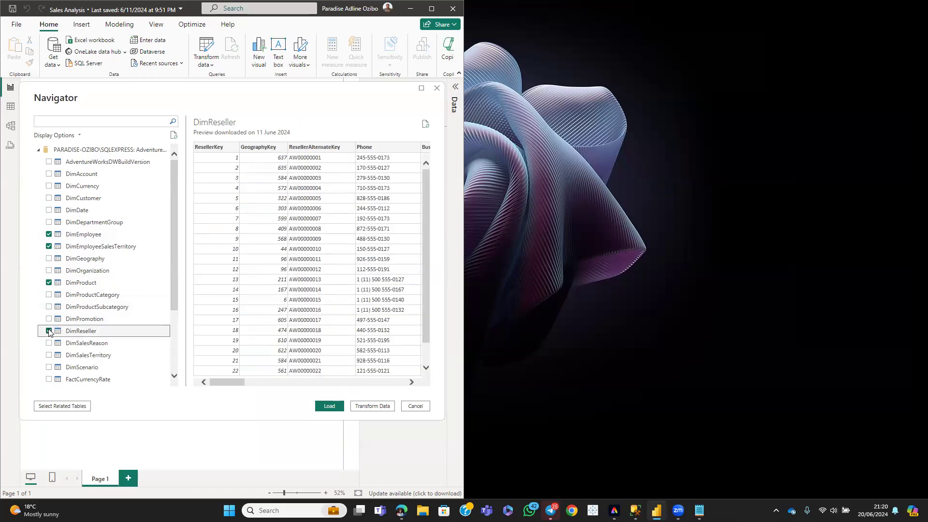
click(49, 356)
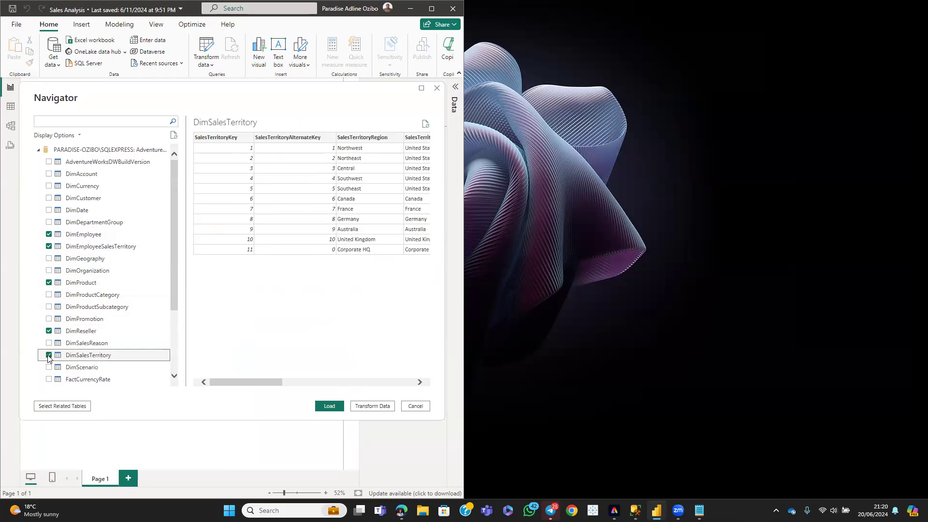
click(49, 380)
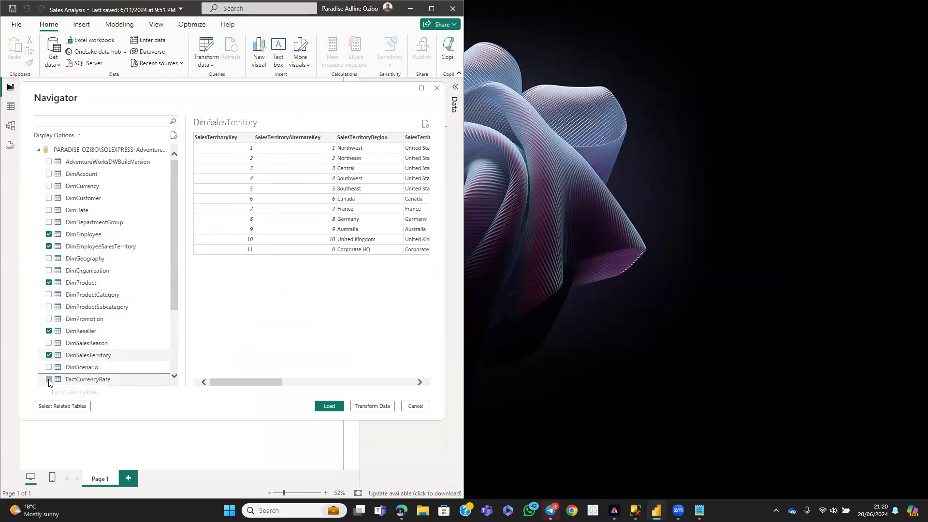
click(49, 379)
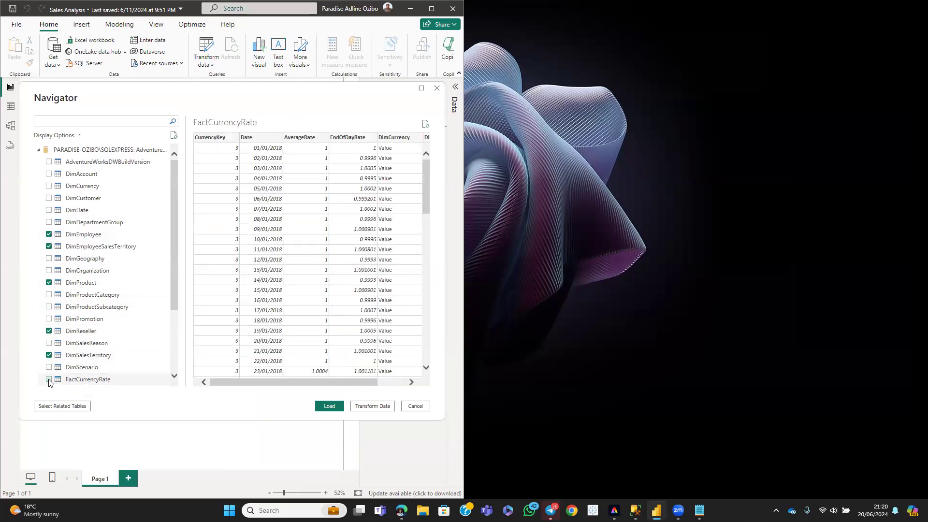
Step: Add the FactResellerSales table to the selection and send the selected tables to data transformation
click(174, 376)
click(174, 377)
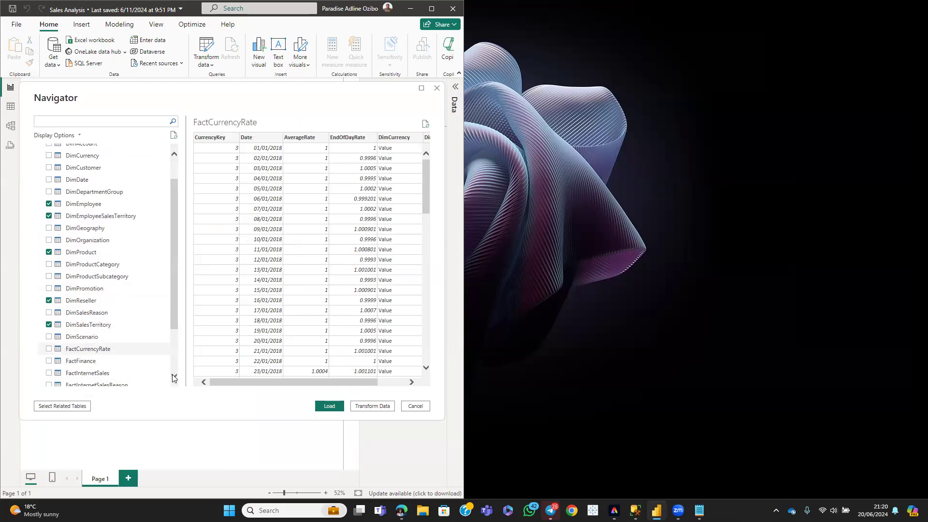
click(174, 378)
click(174, 378)
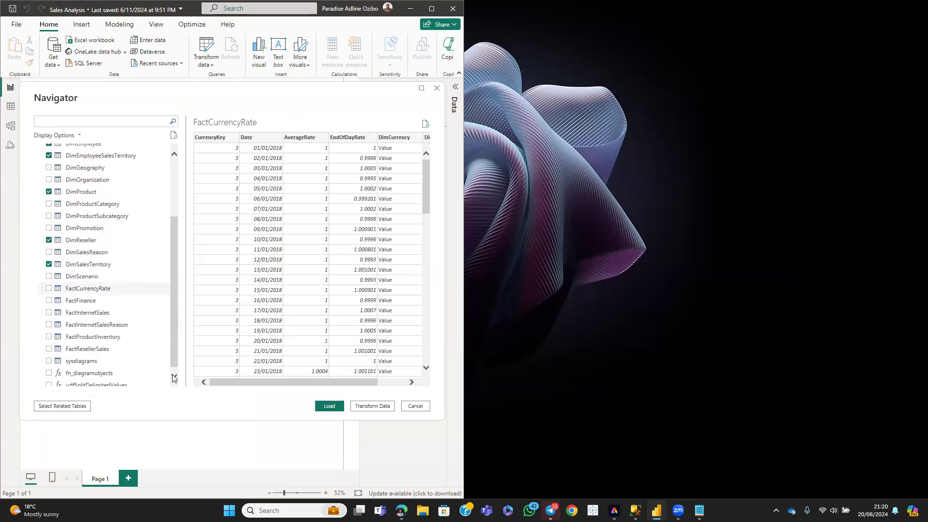
click(174, 378)
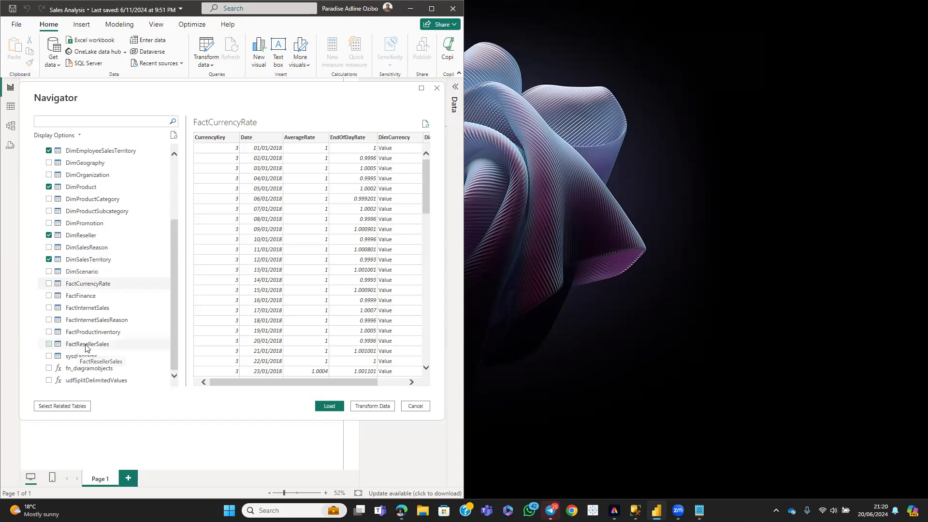
click(50, 344)
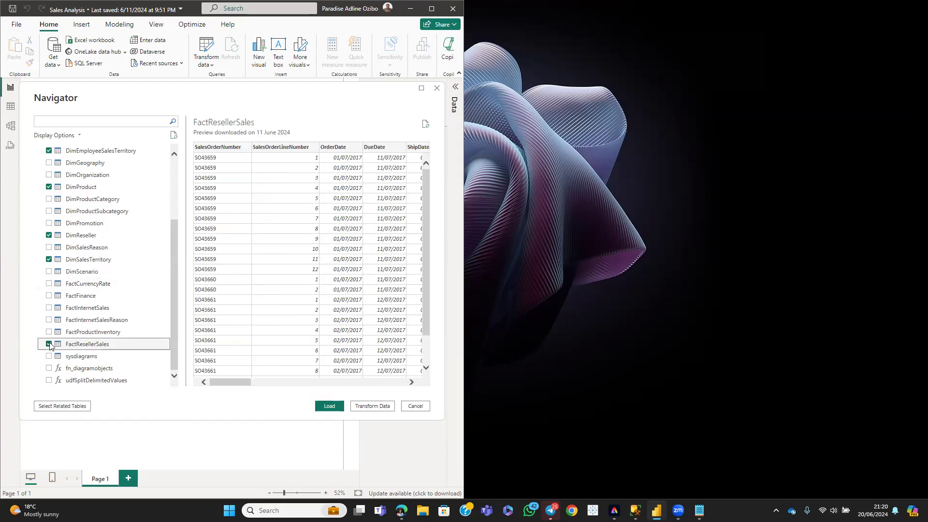
click(376, 408)
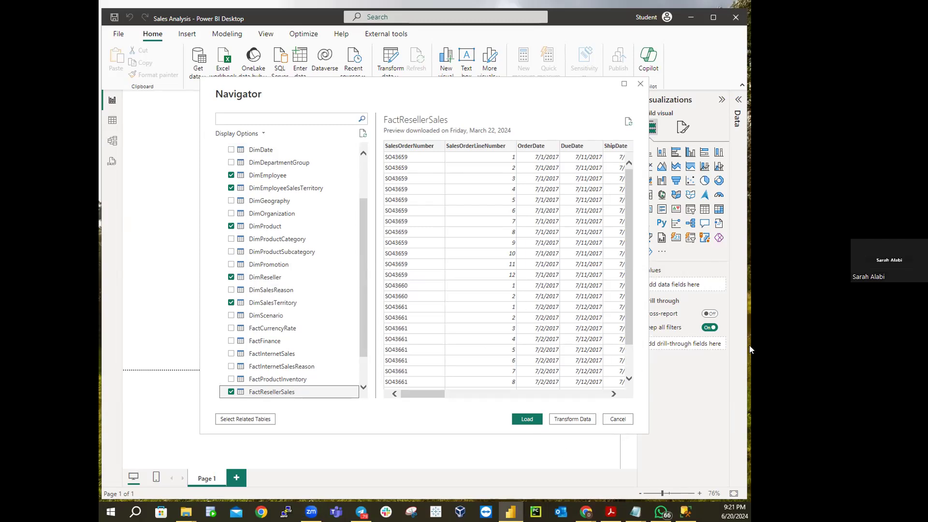
Step: Send the selected database tables to data transformation and move the query editor window up over the report
click(574, 418)
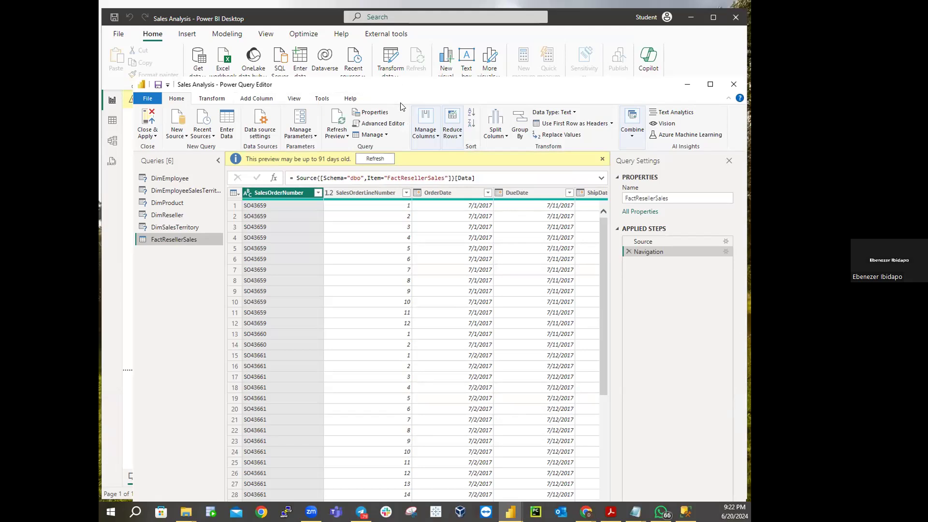
drag(349, 85, 330, 27)
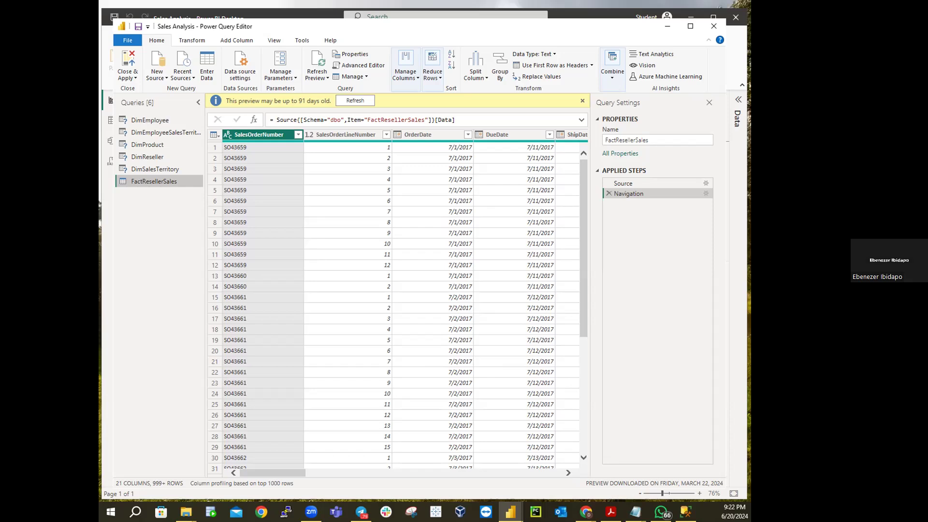
key(alt+Tab)
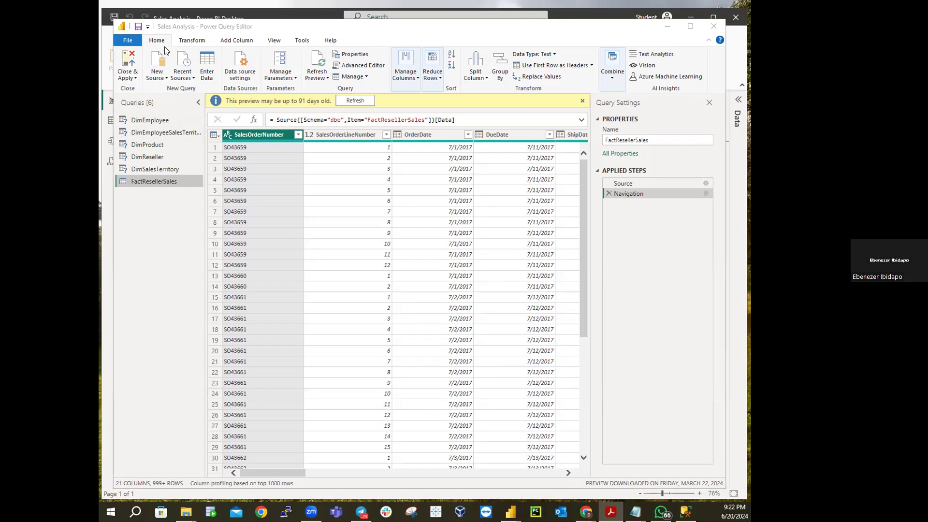
Step: Start a new Text/CSV source in the query editor and browse to the Resources folder inside PL300
click(165, 79)
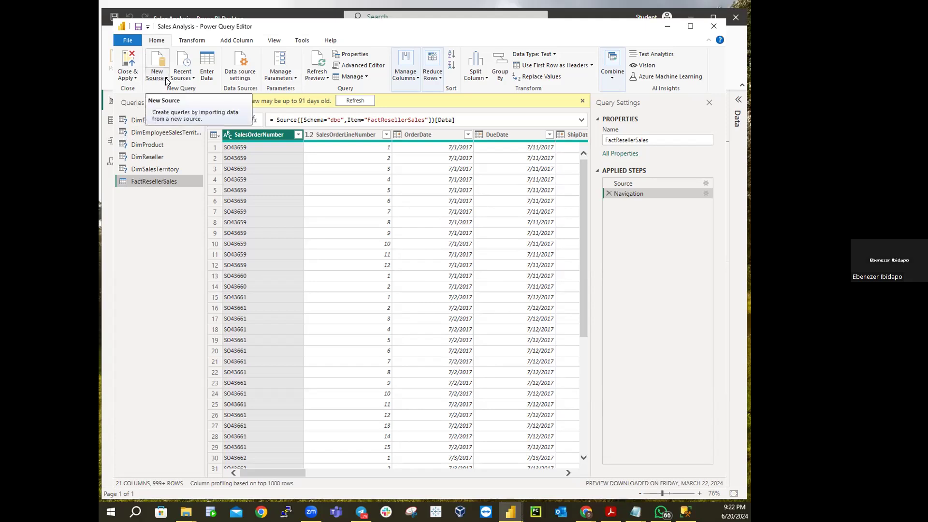
click(166, 78)
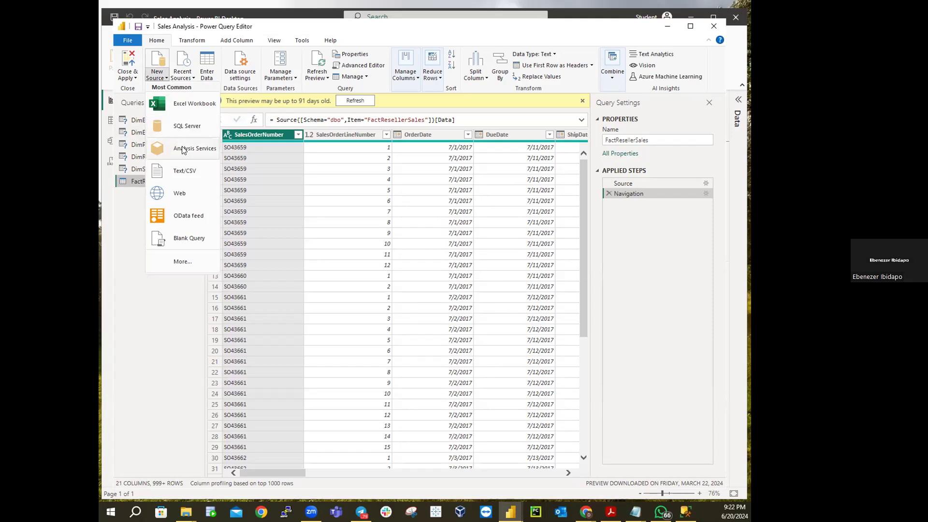
click(185, 172)
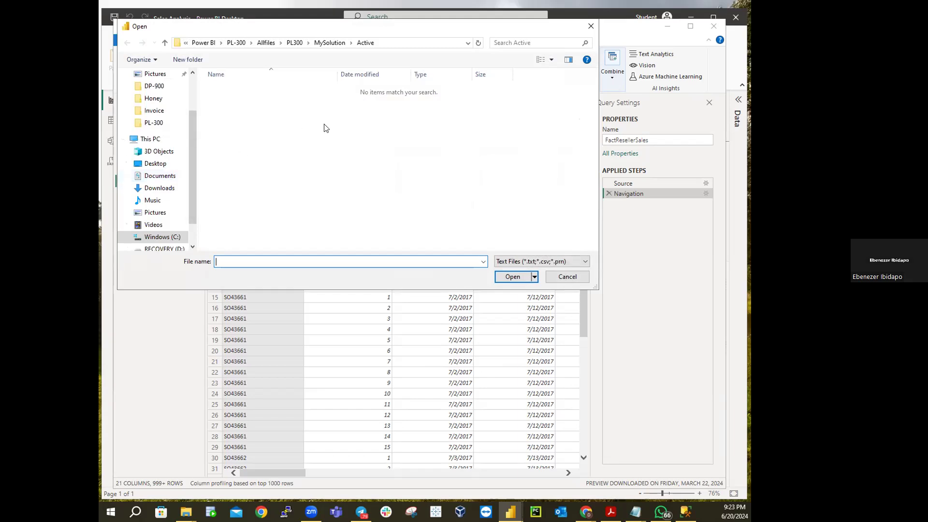
click(319, 43)
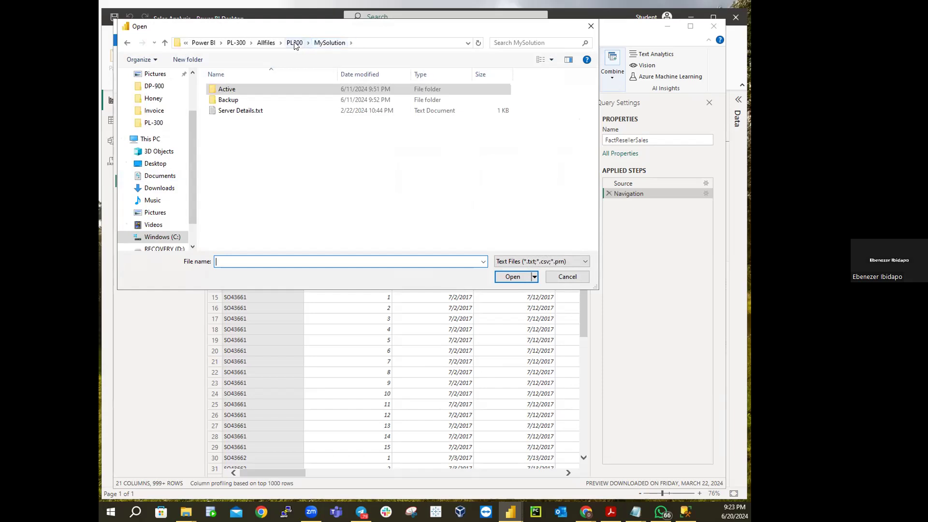
click(294, 44)
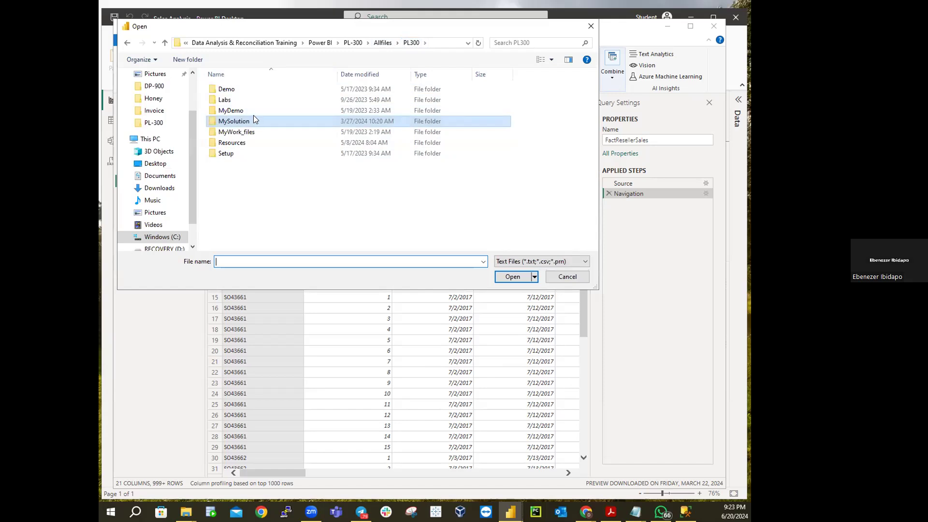
double_click(242, 143)
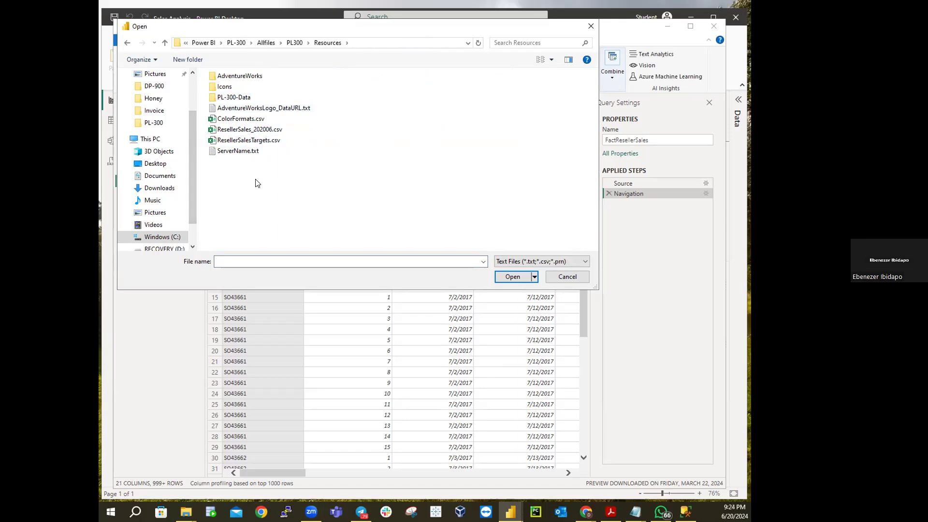
Step: Import ResellerSalesTargets.csv as a new query with the default origin, comma delimiter and data type detection
click(247, 144)
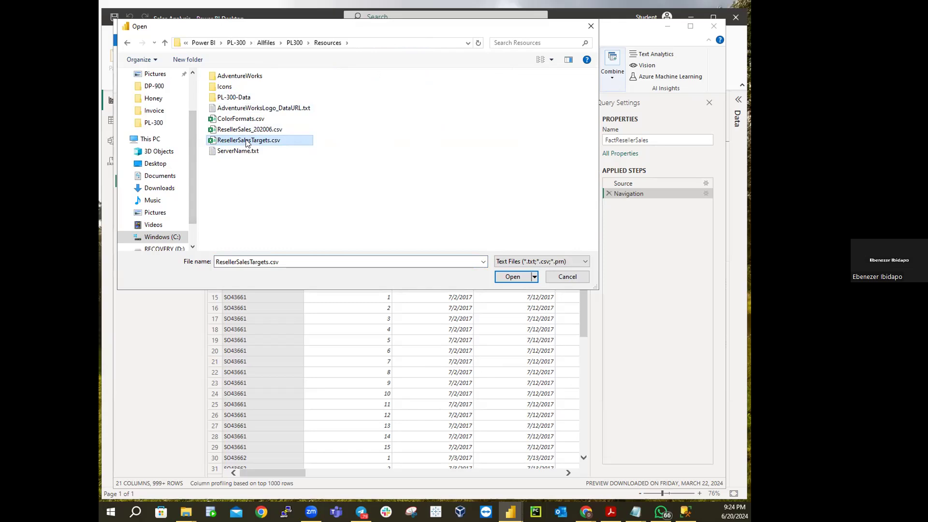
click(290, 150)
click(250, 140)
click(511, 277)
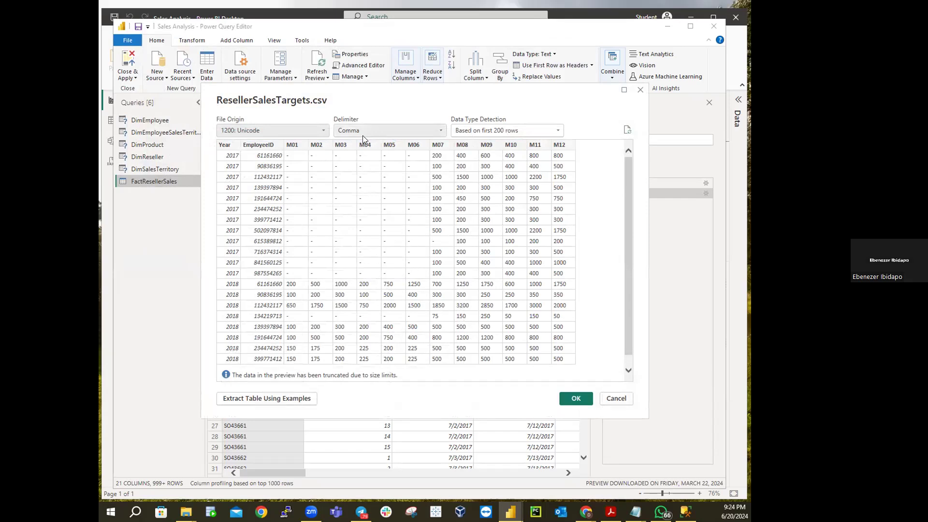
click(576, 398)
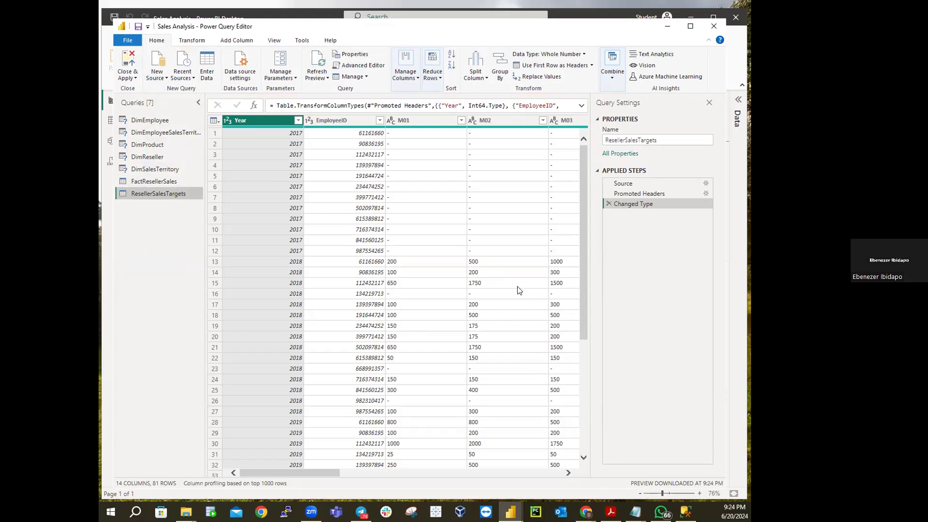
Step: Import ColorFormats.csv from the Resources folder as another new Text/CSV query with the default settings
click(165, 80)
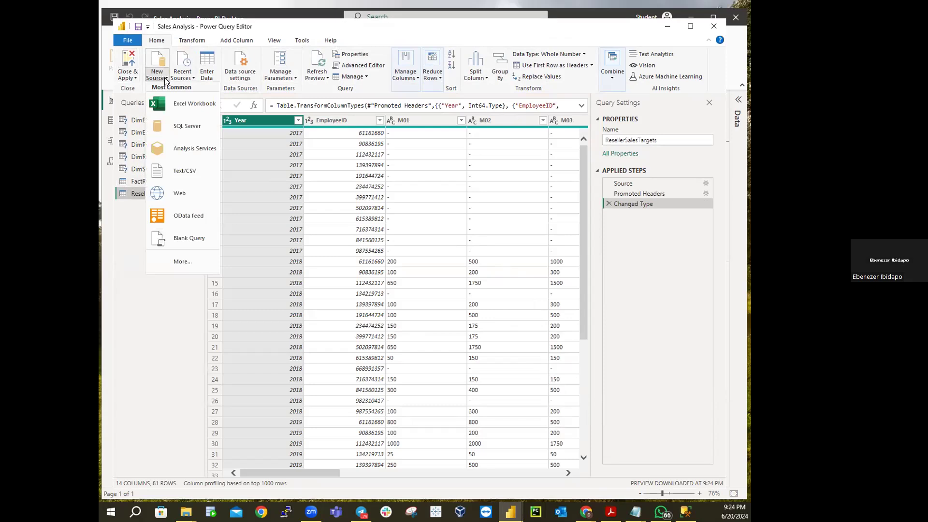
click(182, 171)
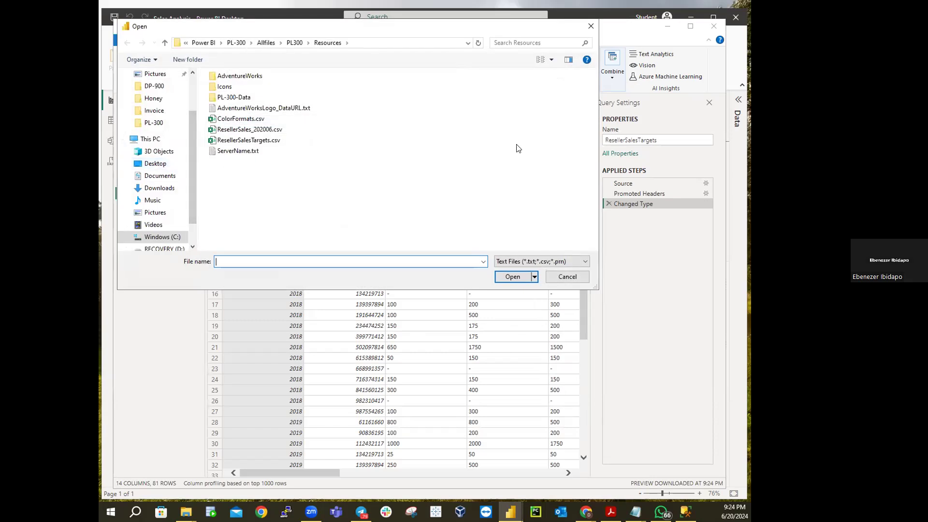
click(238, 121)
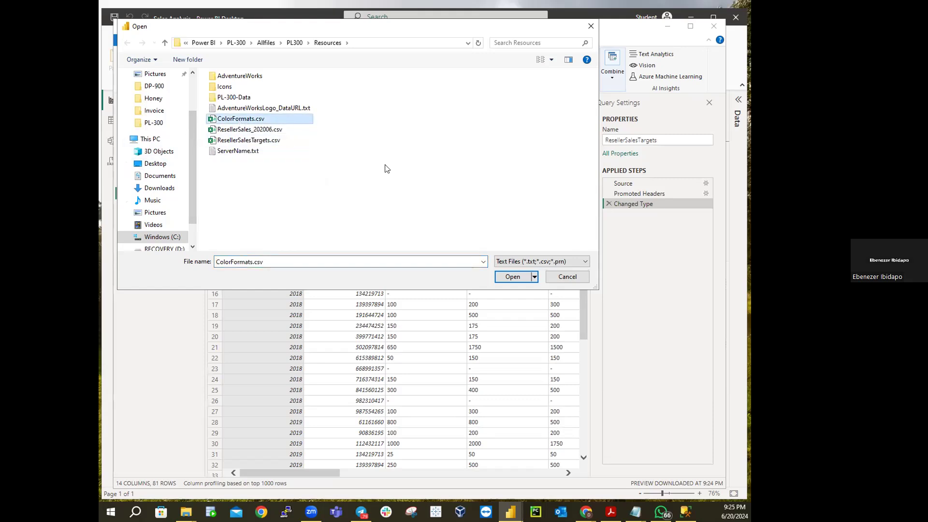
click(512, 276)
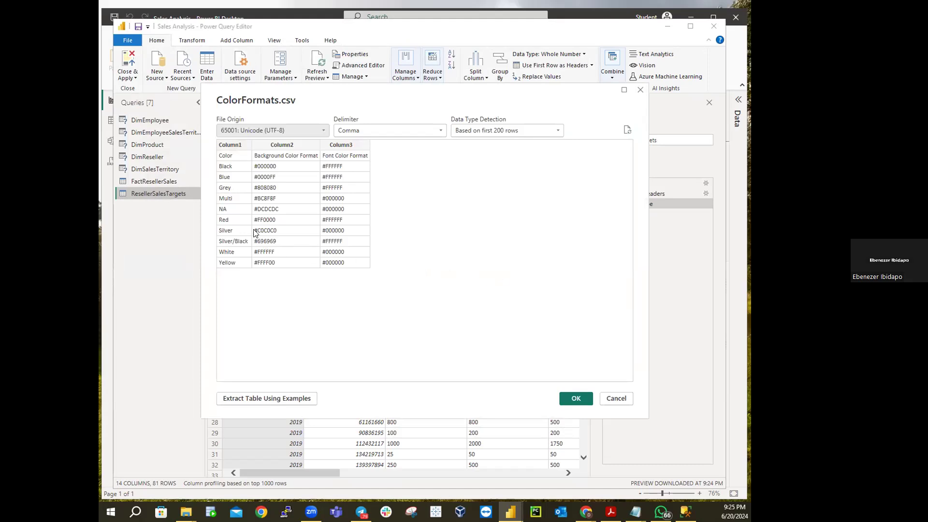
click(574, 399)
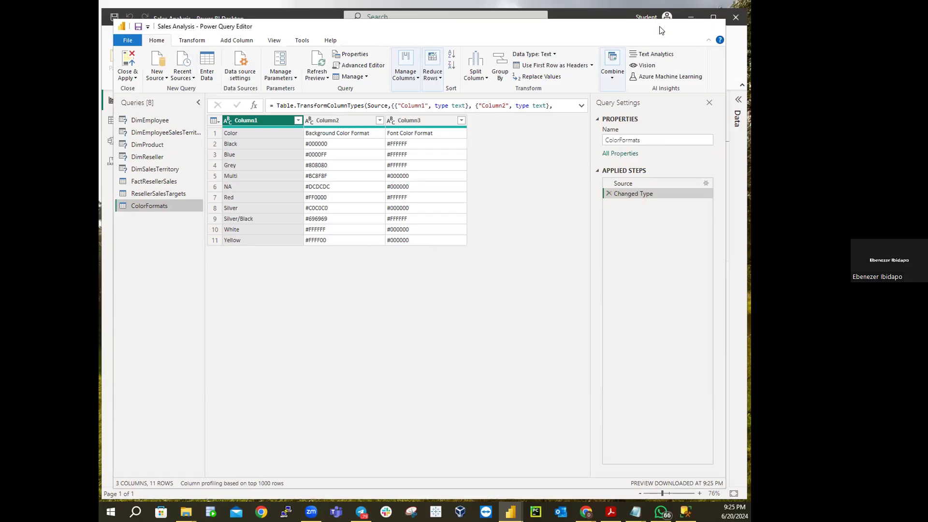
click(666, 26)
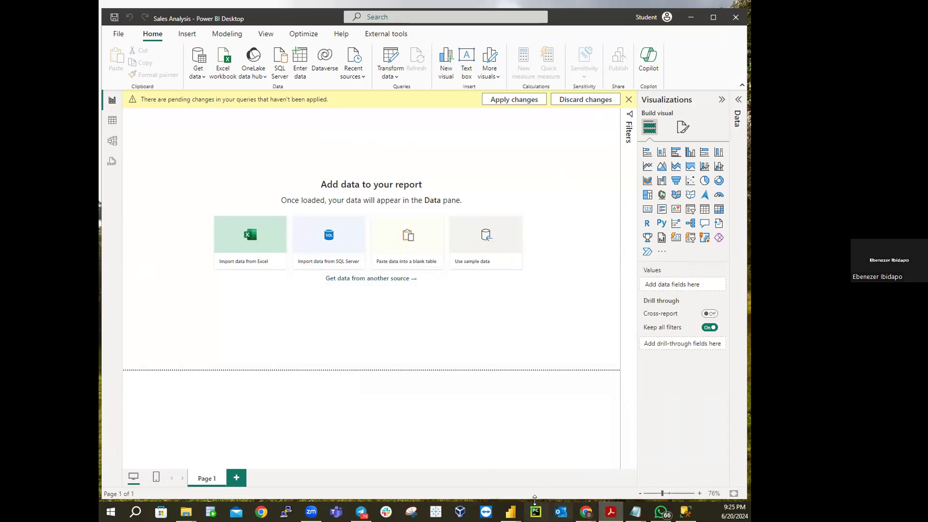
mouse_move(510, 511)
click(535, 478)
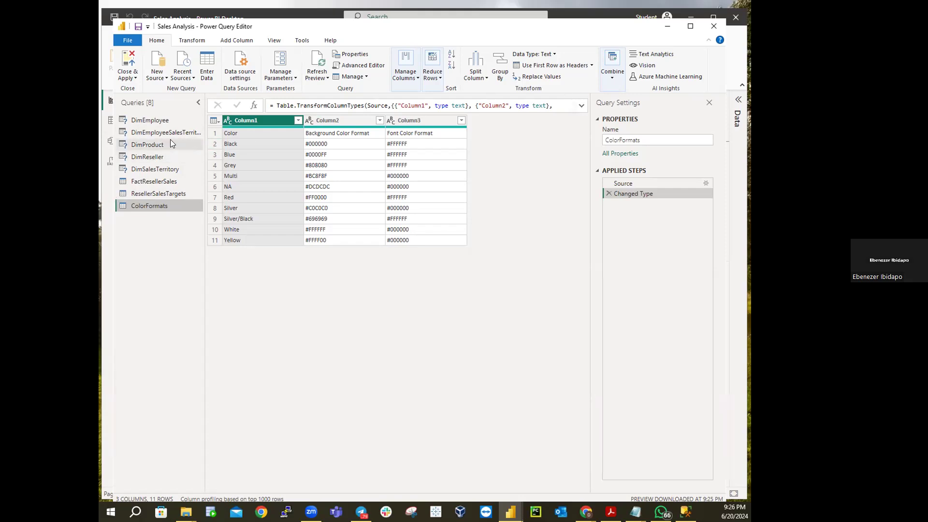
Step: Rename the DimEmployee query as Salesperson
click(137, 120)
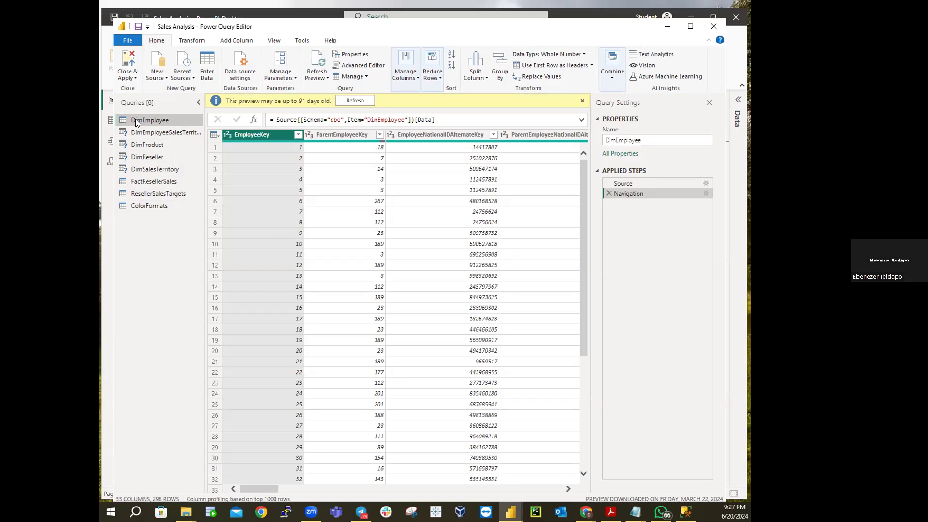
right_click(137, 121)
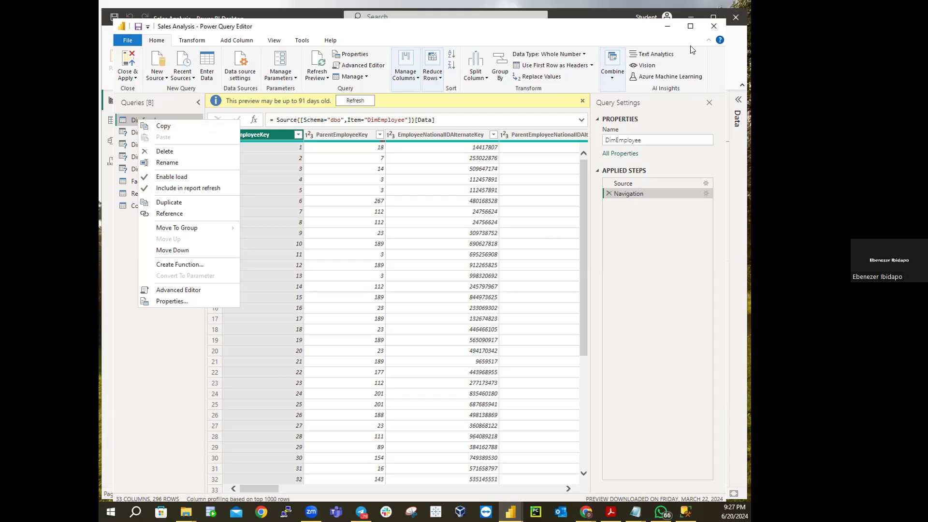
double_click(622, 140)
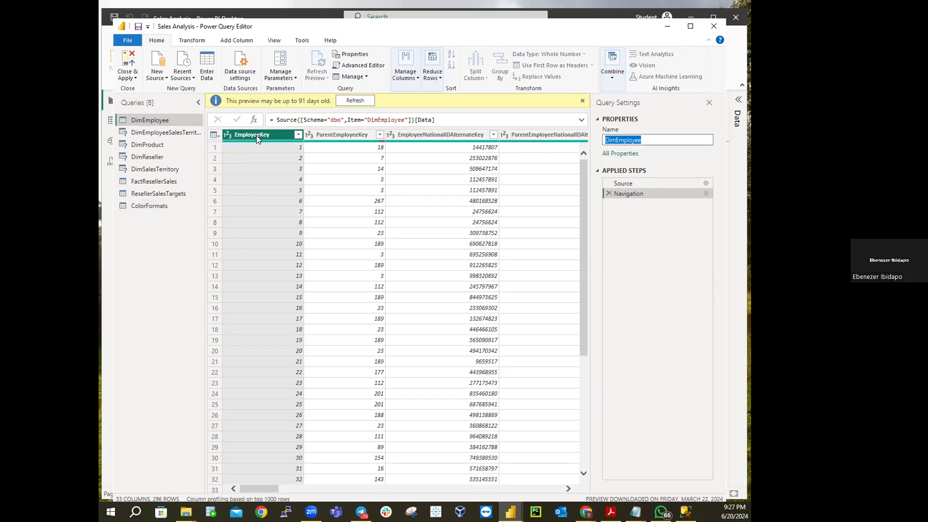
click(162, 121)
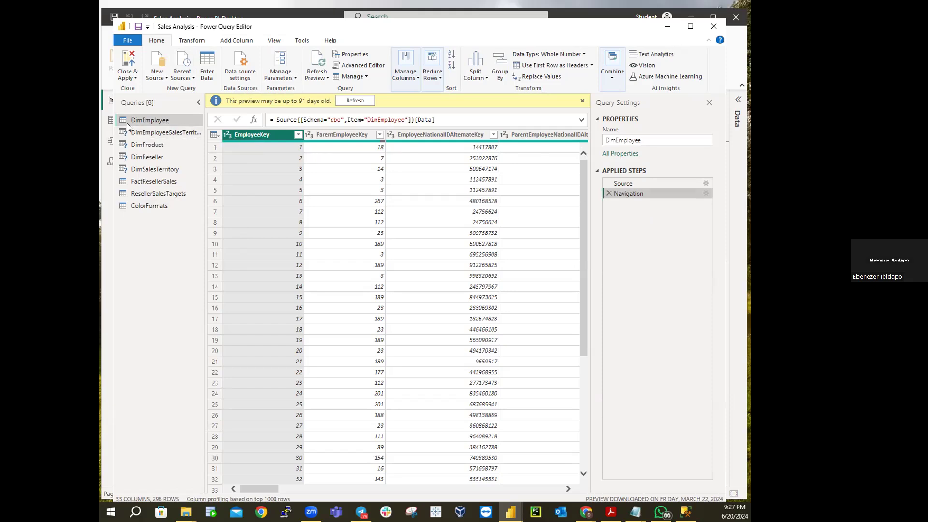
right_click(154, 120)
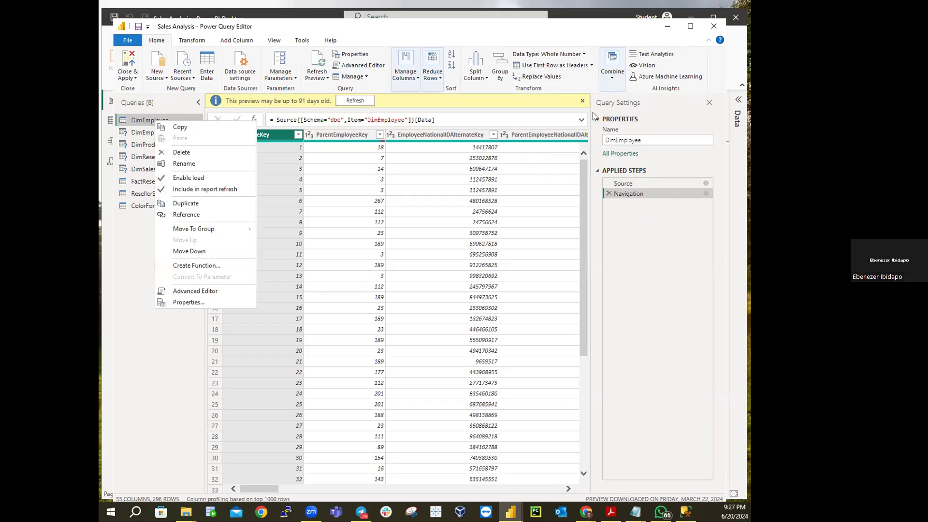
click(664, 139)
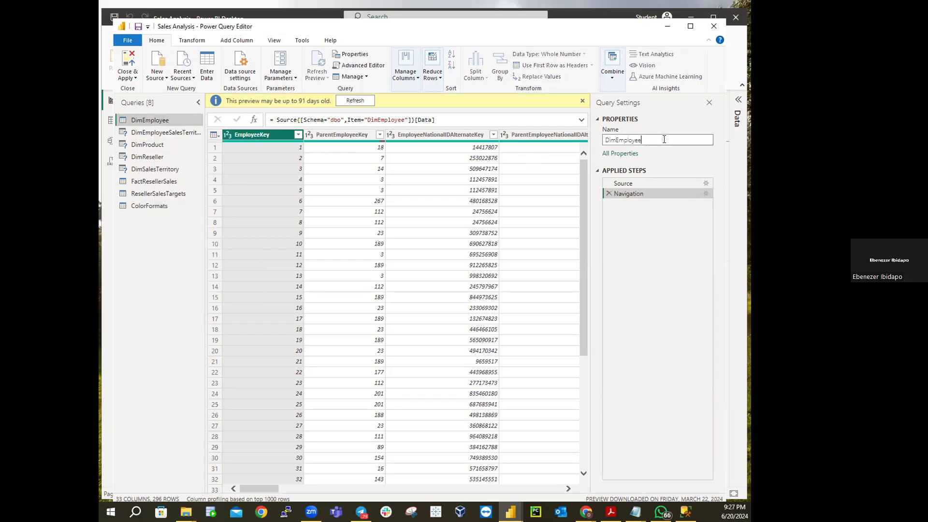
key(BackSpace)
key(BackSpace)
key(BackSpace)
key(BackSpace)
key(BackSpace)
key(BackSpace)
key(BackSpace)
key(BackSpace)
key(BackSpace)
key(BackSpace)
key(BackSpace)
text(Sales)
text(c)
key(BackSpace)
text(person)
key(Return)
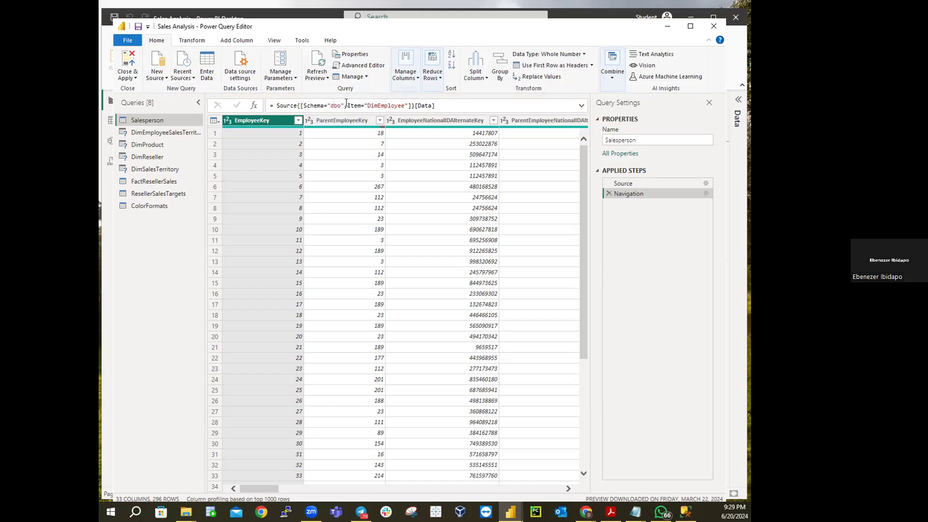
Step: Open Go to Column for the Salesperson query, look through its column list and pick SalesPersonFlag
click(418, 79)
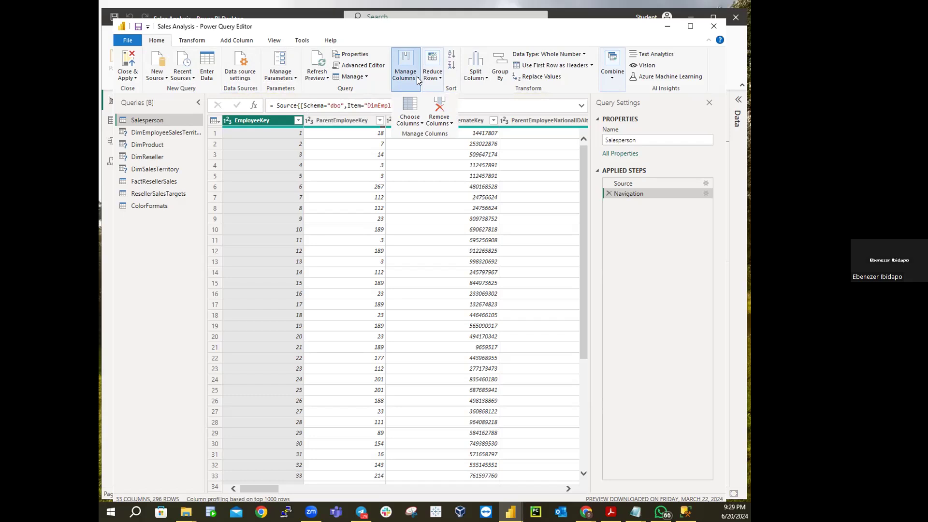
click(419, 123)
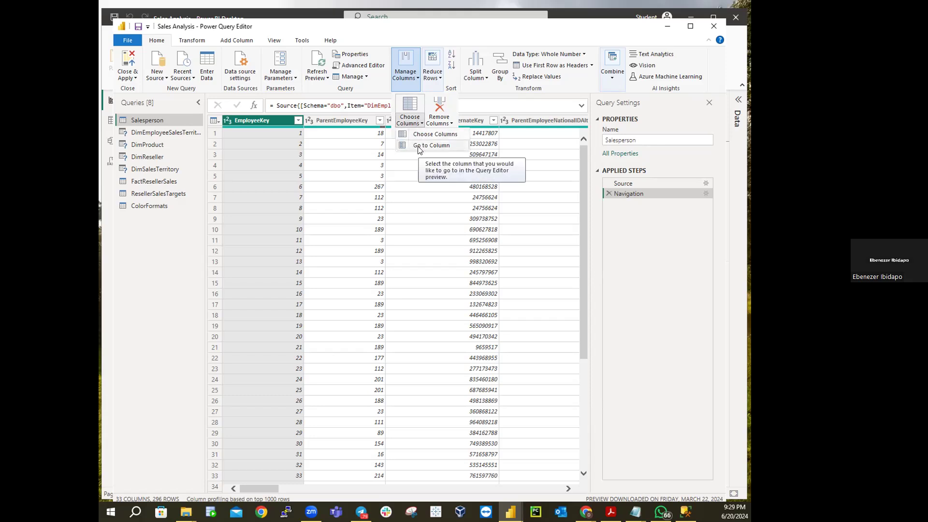
click(418, 146)
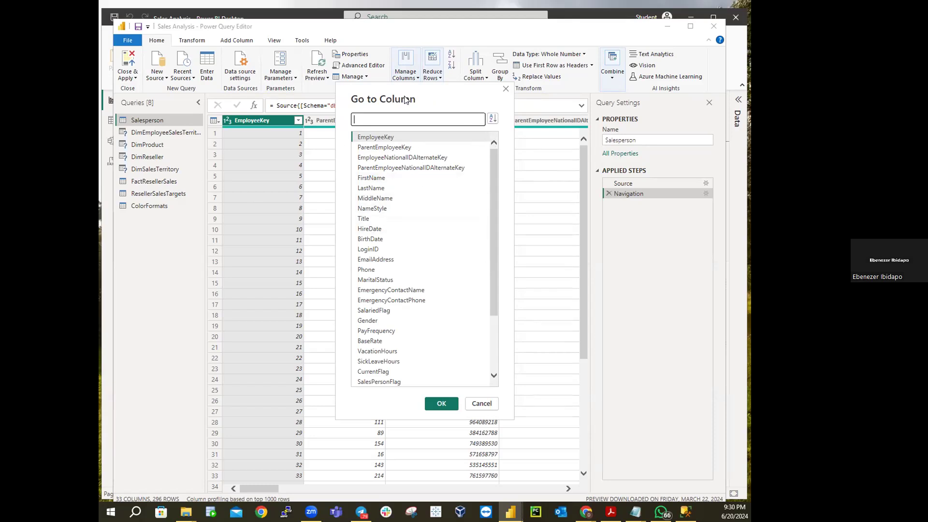
click(492, 120)
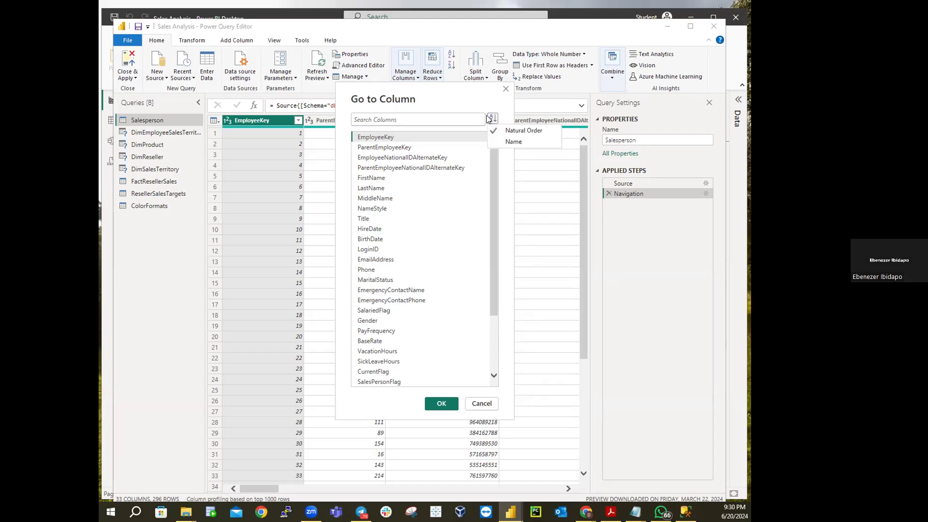
click(494, 167)
scroll(485, 218, down, 3)
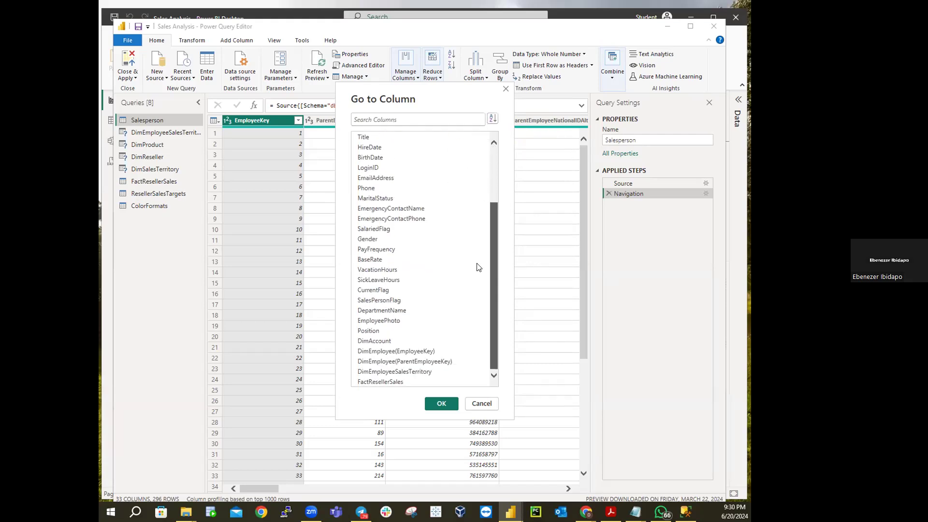
scroll(478, 273, up, 3)
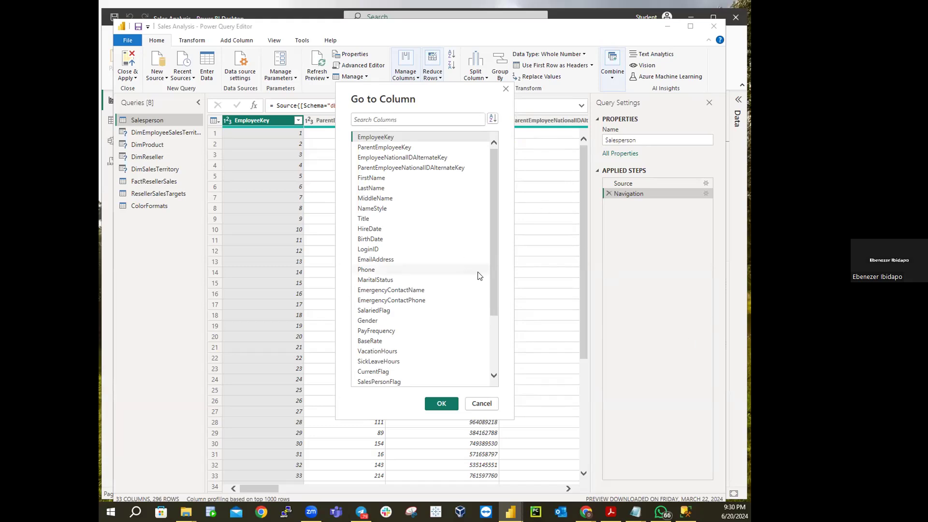
drag(497, 263, 496, 318)
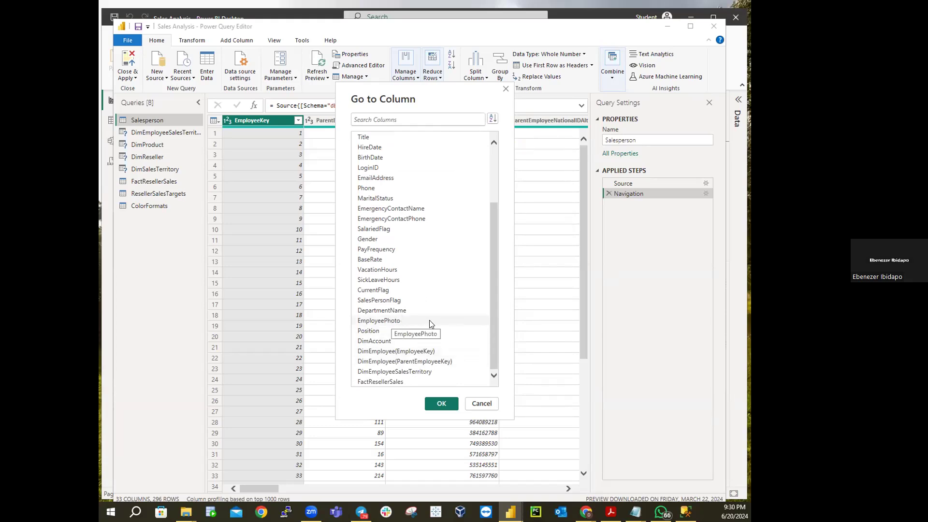
click(390, 303)
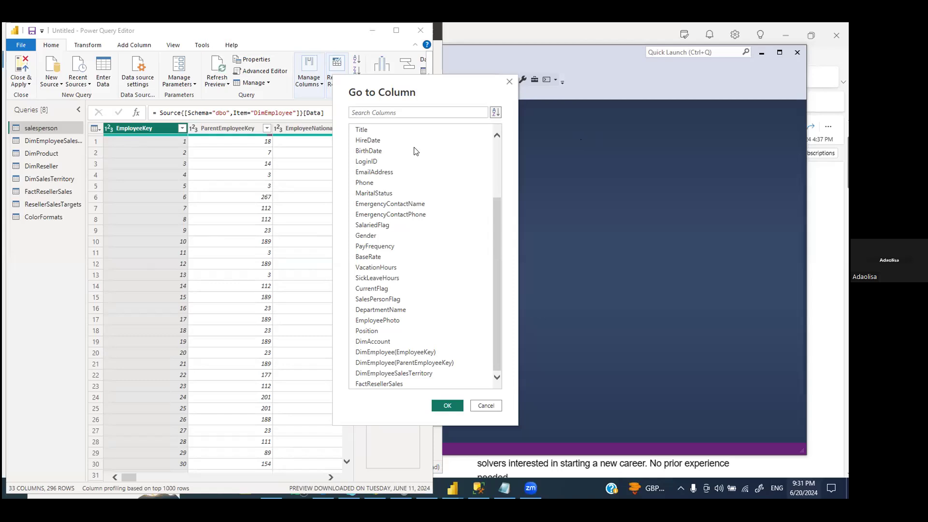
Step: Order the Go to Column list by Name and jump to the SalesPersonFlag column
click(495, 114)
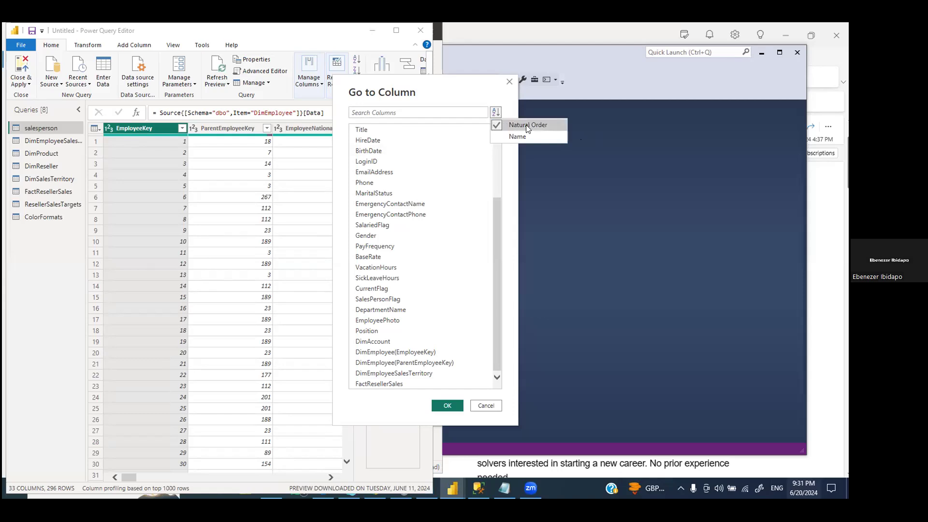
click(495, 132)
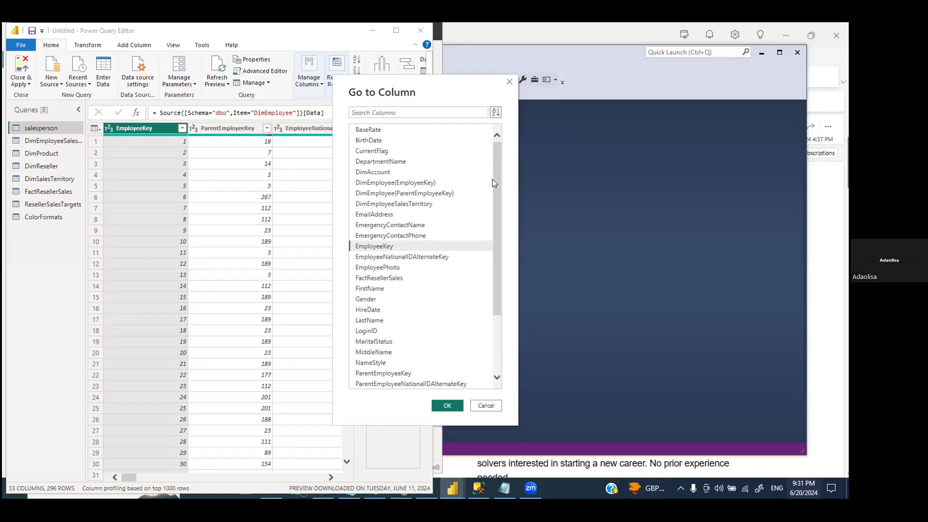
drag(496, 264, 505, 153)
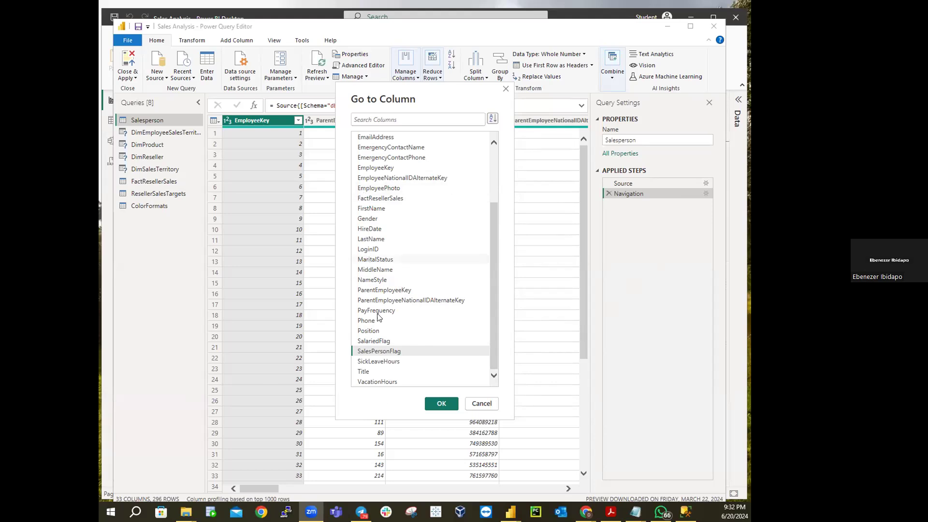
click(432, 403)
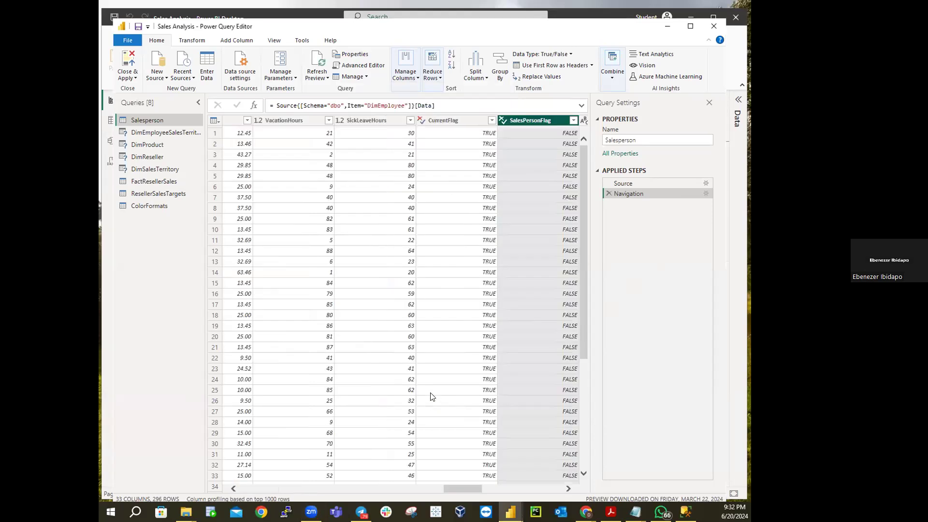
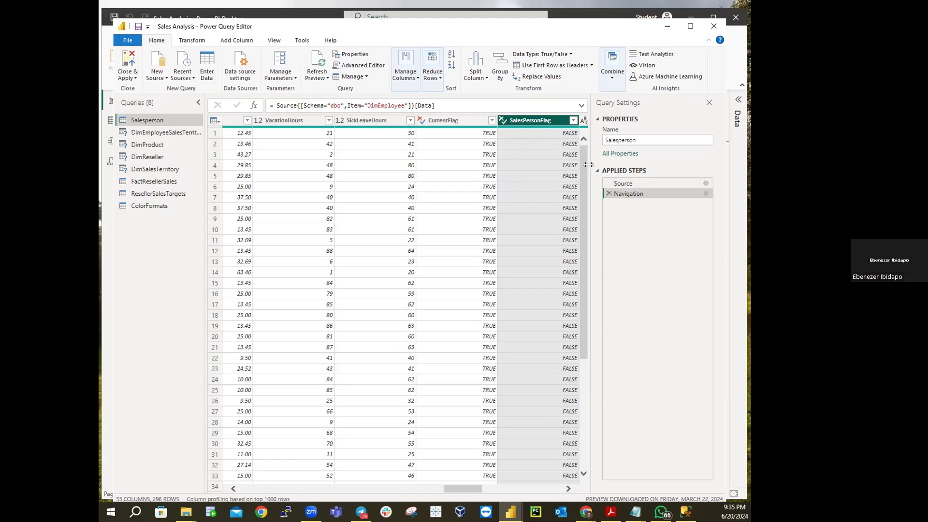
Step: Filter the SalesPersonFlag column of the Salesperson query to keep only TRUE rows
drag(585, 165, 582, 127)
click(574, 121)
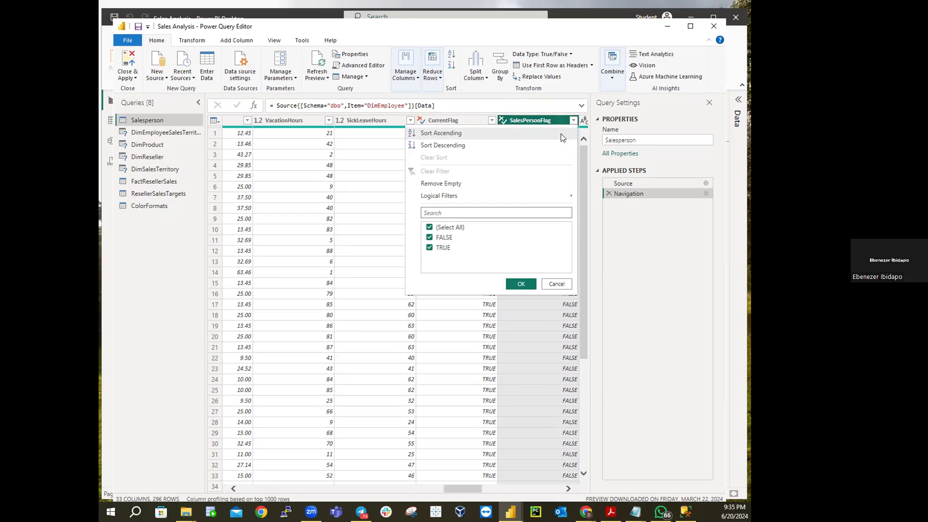
click(429, 227)
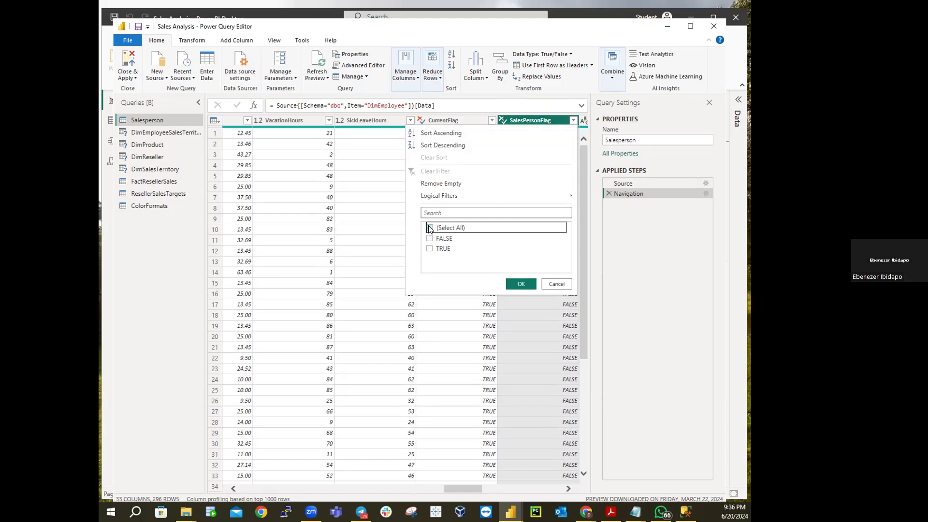
click(429, 248)
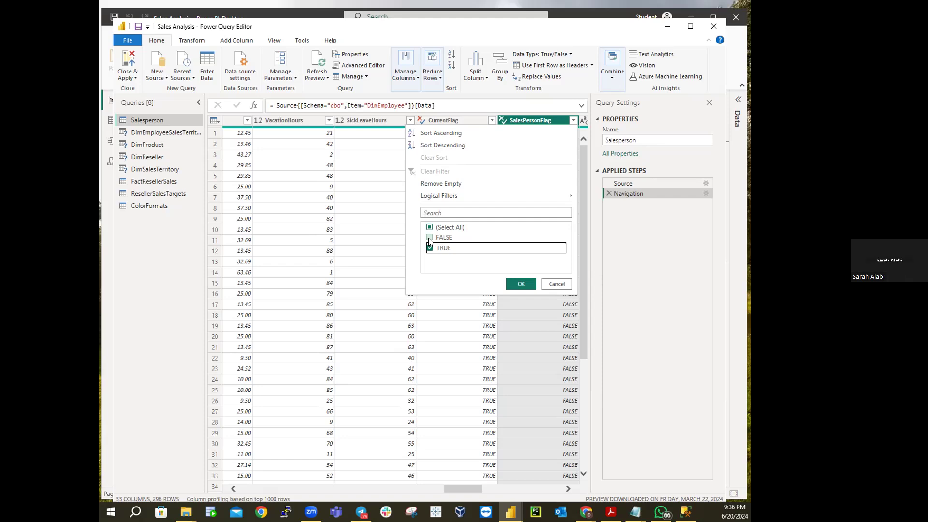
click(520, 285)
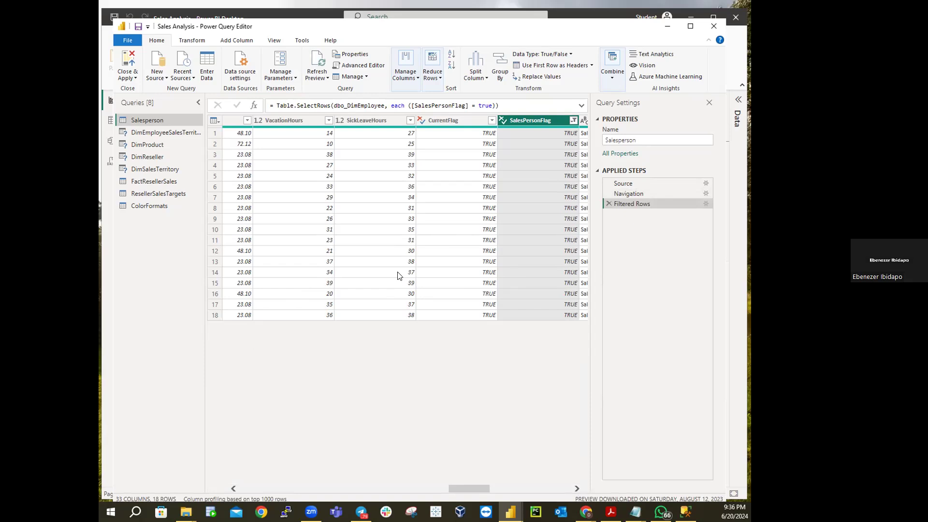
Step: Delete the Filtered Rows step from the Salesperson query
drag(462, 484, 170, 442)
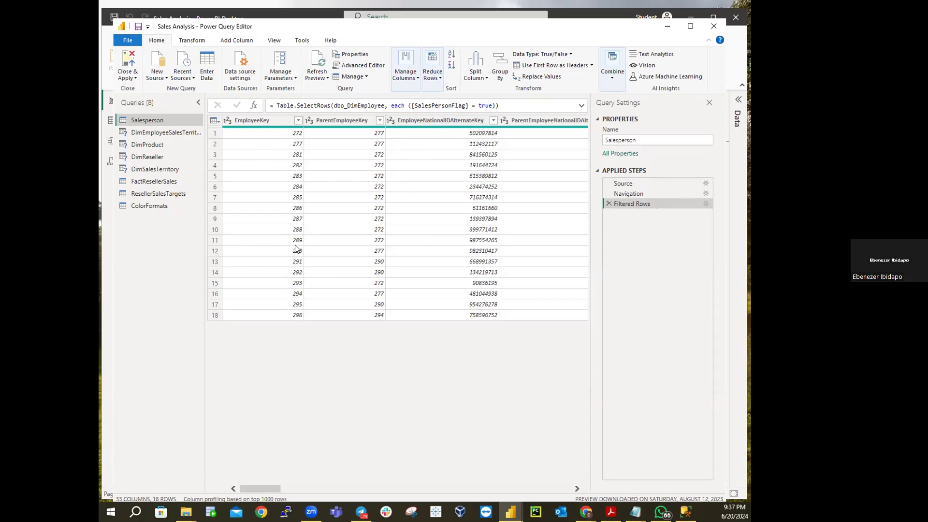
click(607, 204)
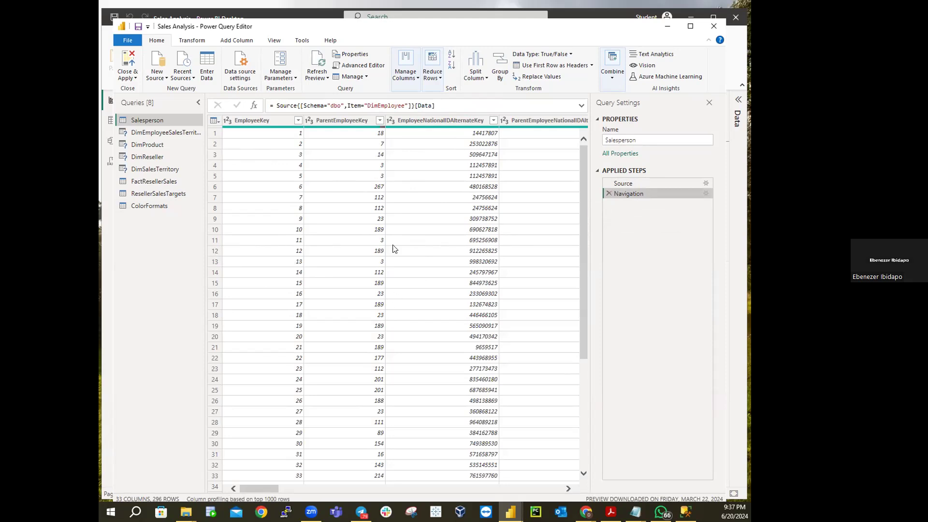
Step: Use Go to Column with the list ordered by Name to jump to SalesPersonFlag in the Salesperson query
click(418, 80)
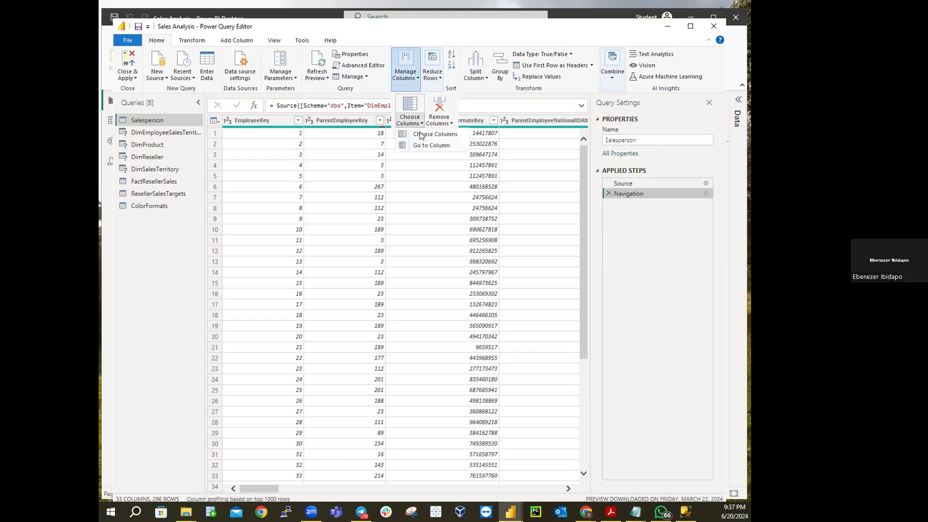
click(425, 145)
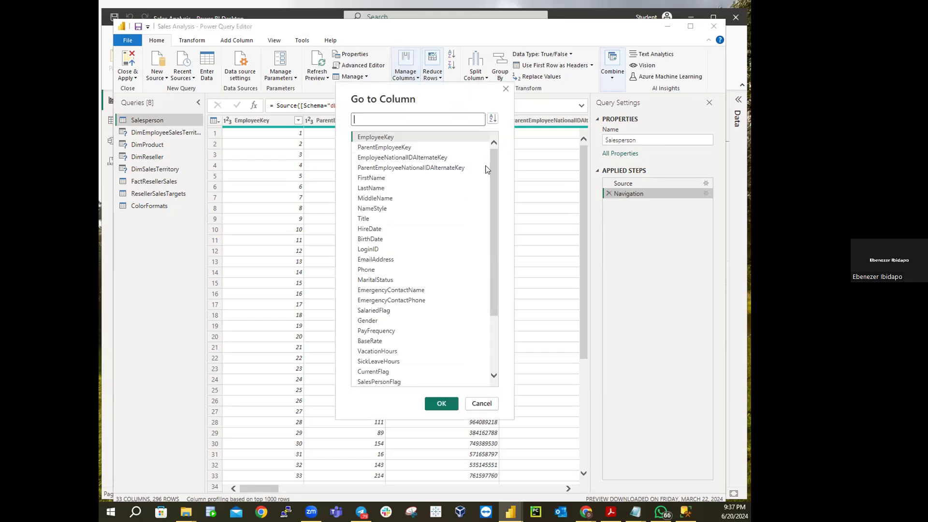
click(492, 118)
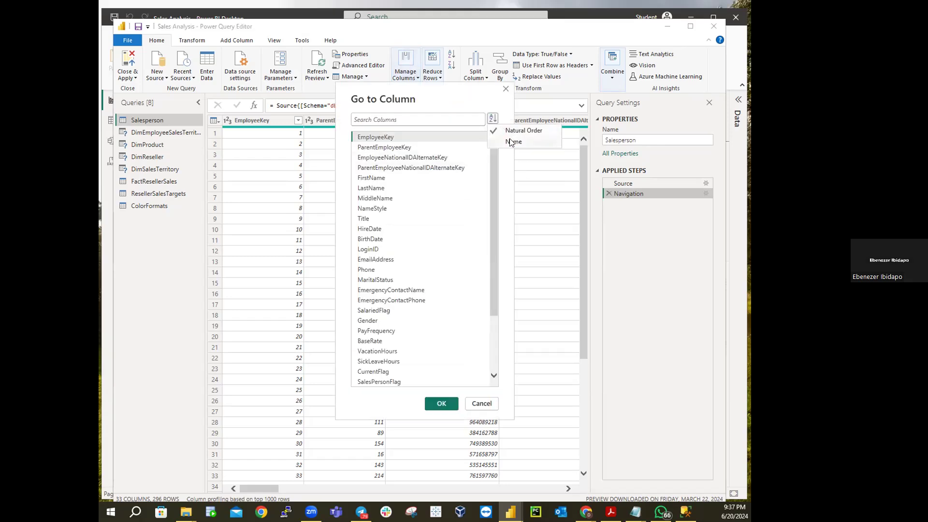
click(513, 142)
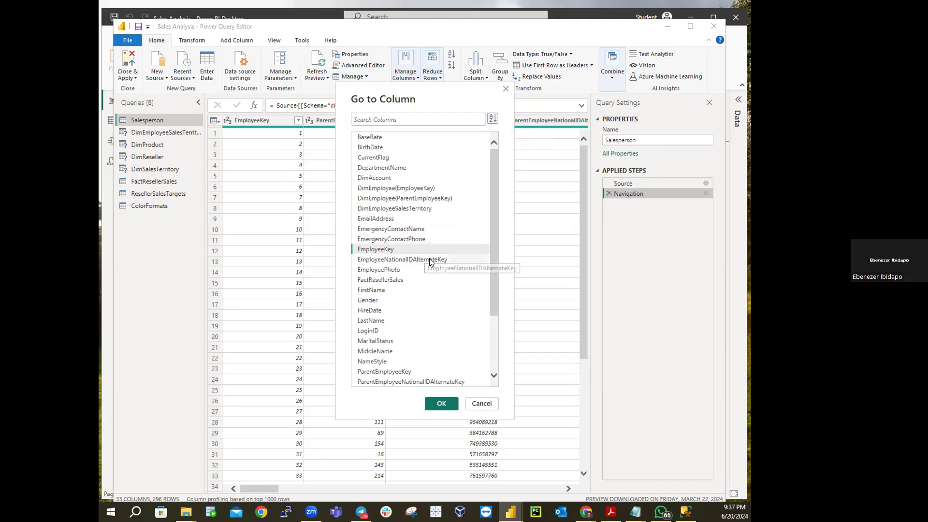
scroll(429, 258, down, 3)
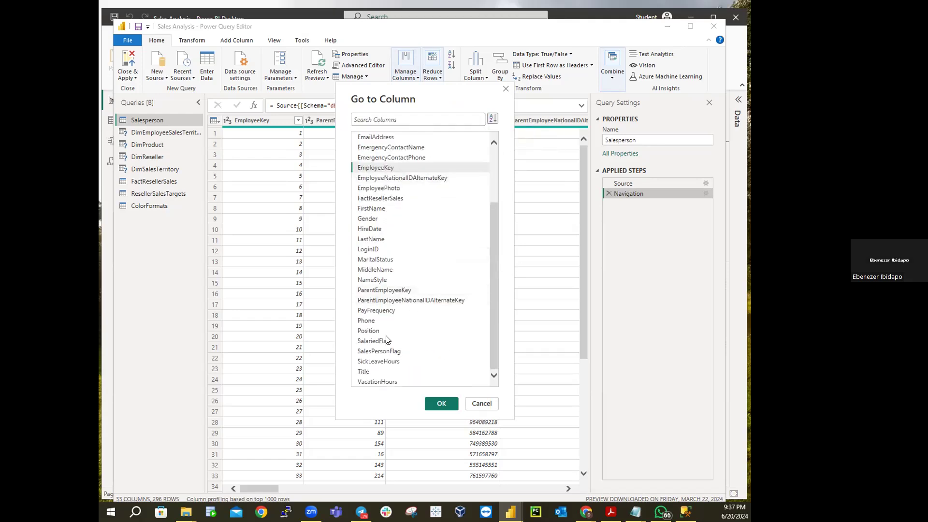
click(379, 353)
click(438, 404)
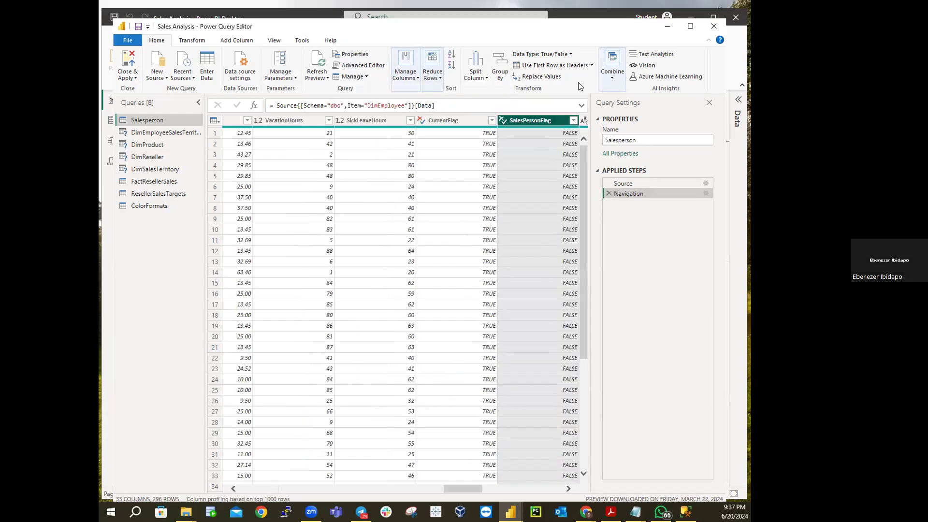
Step: Filter the Salesperson query to rows where SalesPersonFlag is TRUE
click(573, 120)
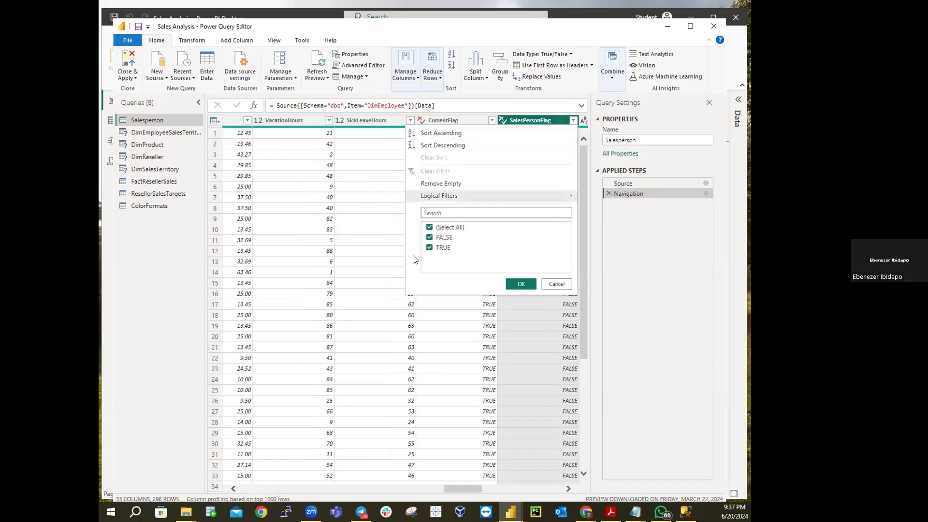
click(429, 227)
click(430, 249)
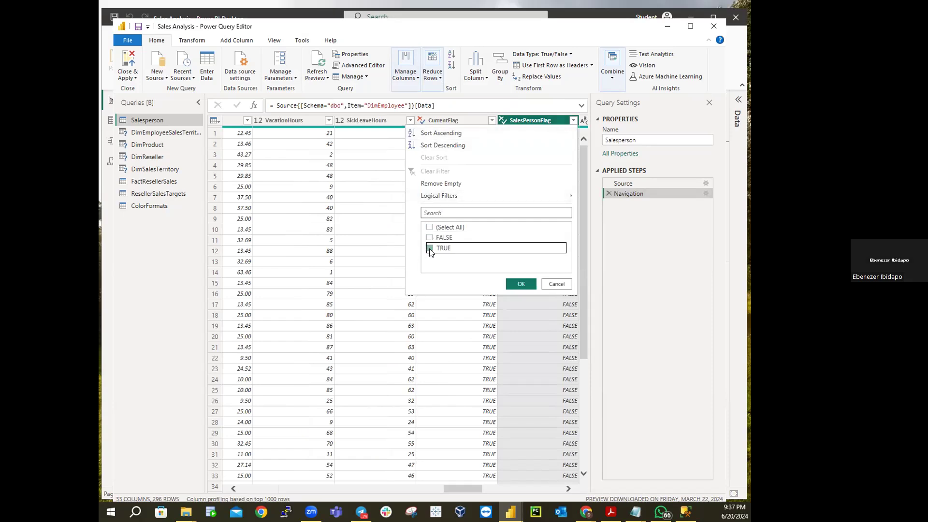
click(521, 283)
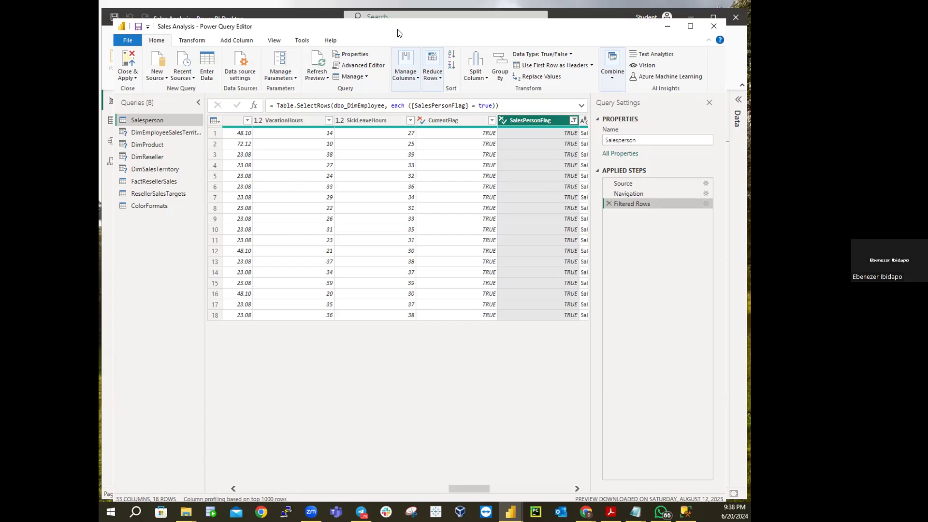
drag(386, 24, 375, 8)
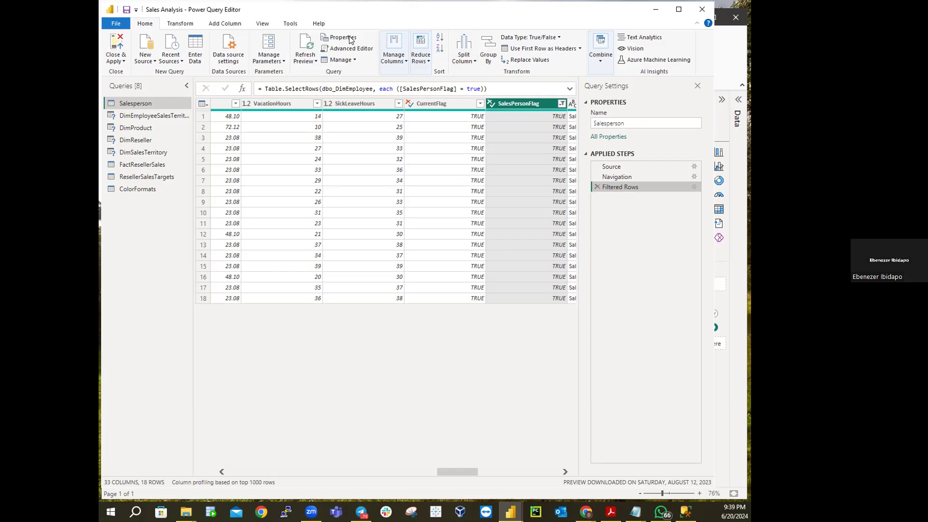
click(406, 61)
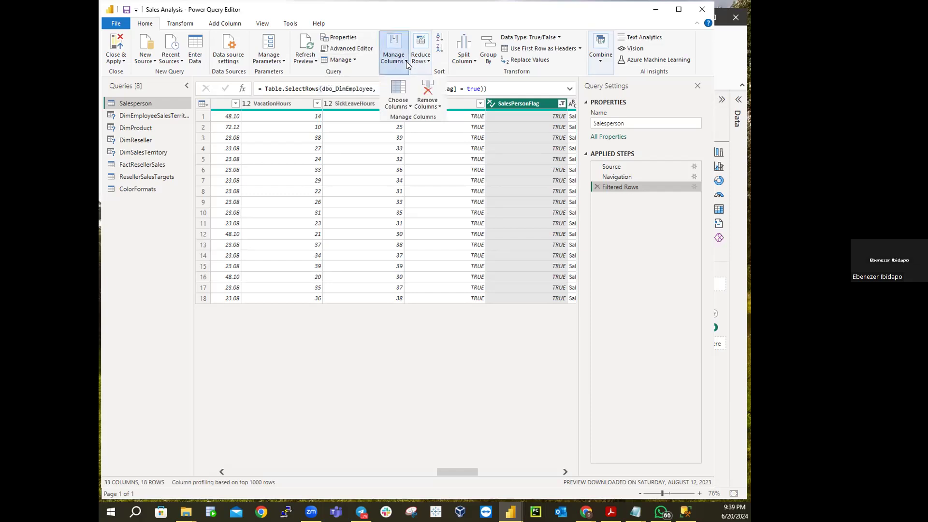
click(410, 108)
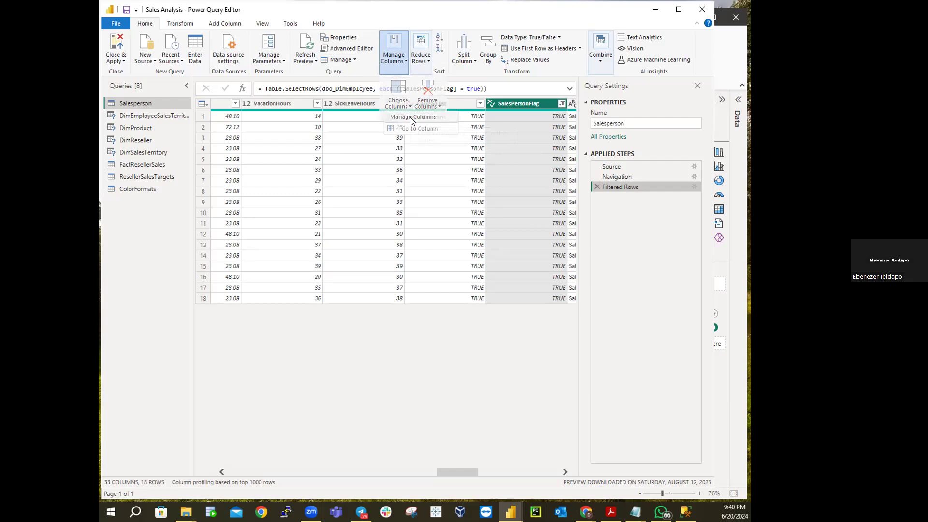
click(412, 118)
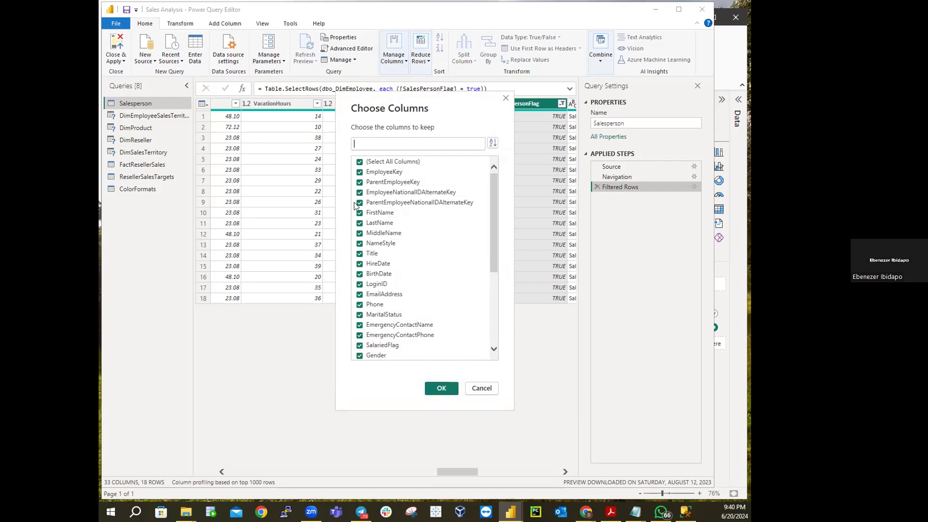
click(488, 389)
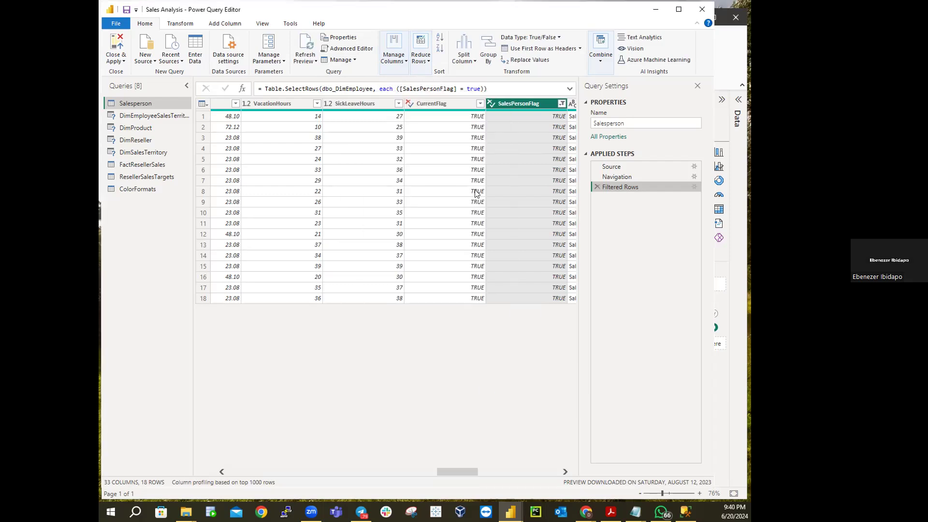
click(406, 65)
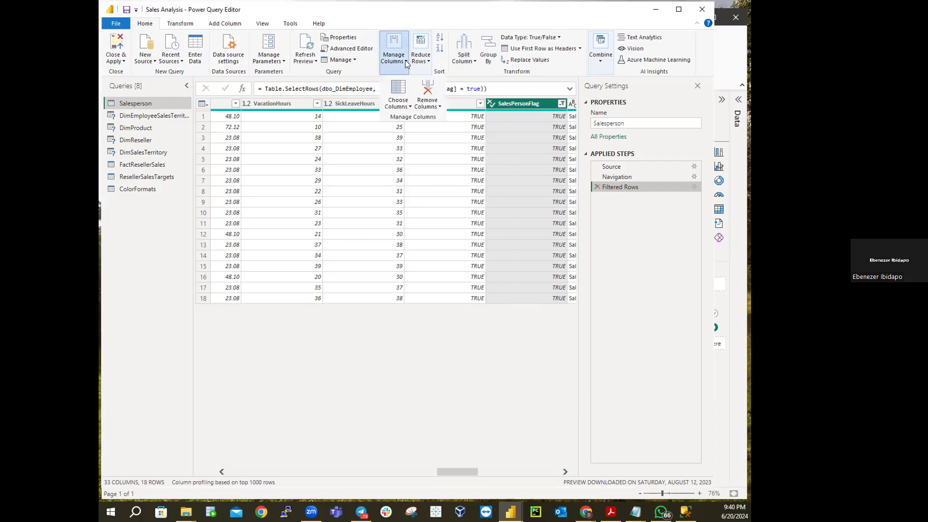
click(410, 107)
click(407, 128)
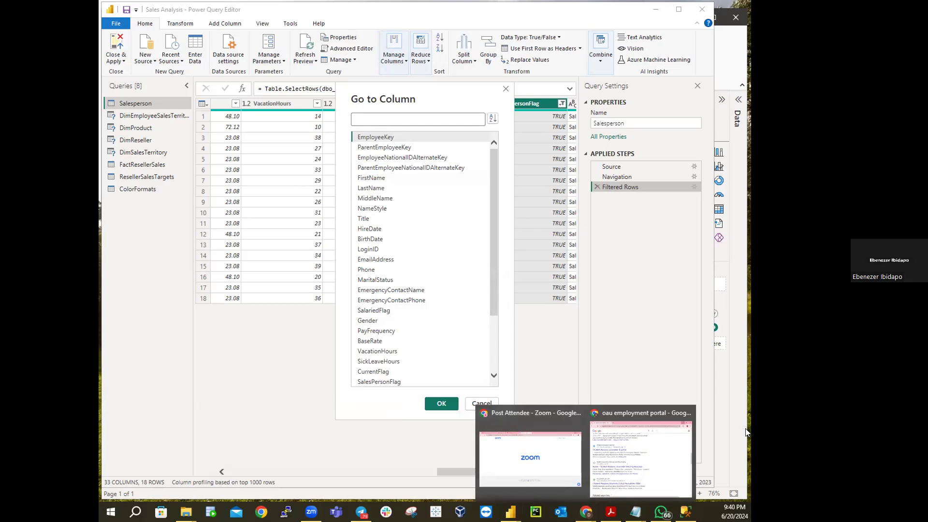
click(442, 403)
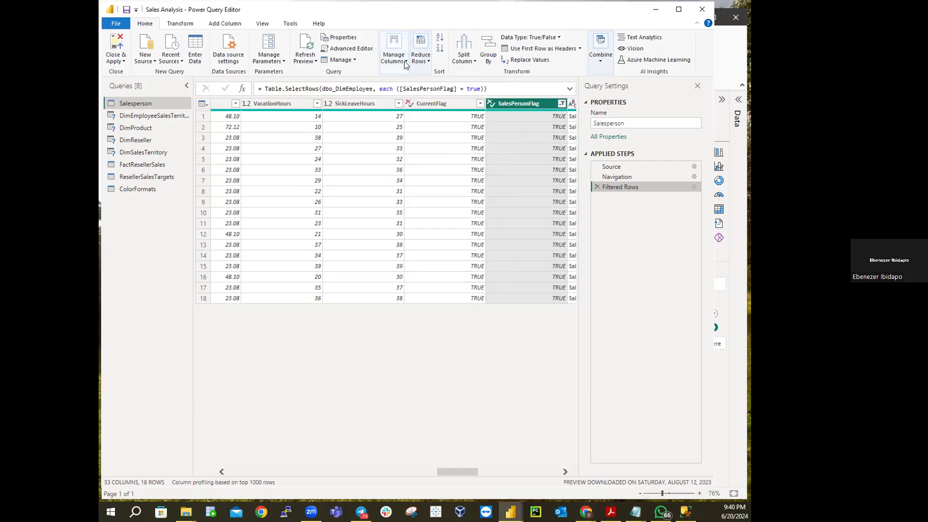
Step: Use Choose Columns on Salesperson to keep only EmployeeKey, EmployeeNationalIDAlternateKey, FirstName, LastName, Title and EmailAddress
click(393, 54)
click(409, 106)
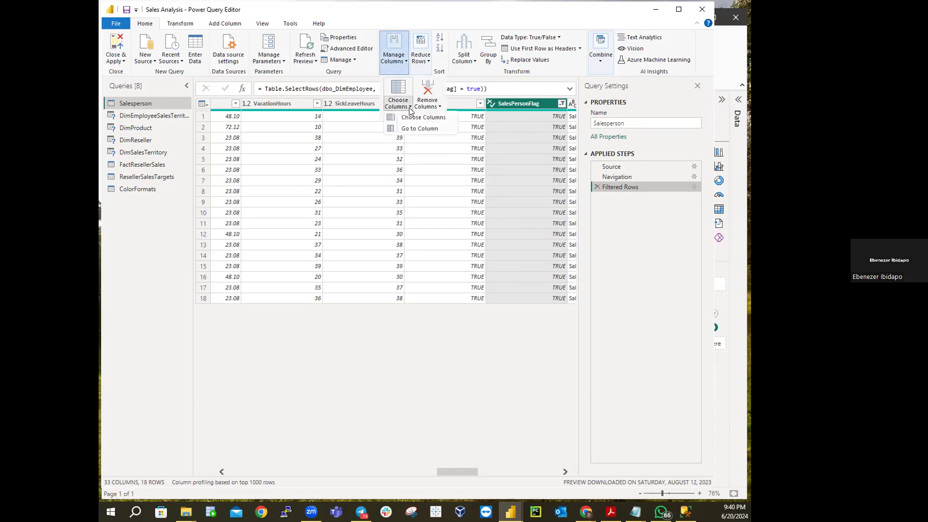
click(414, 118)
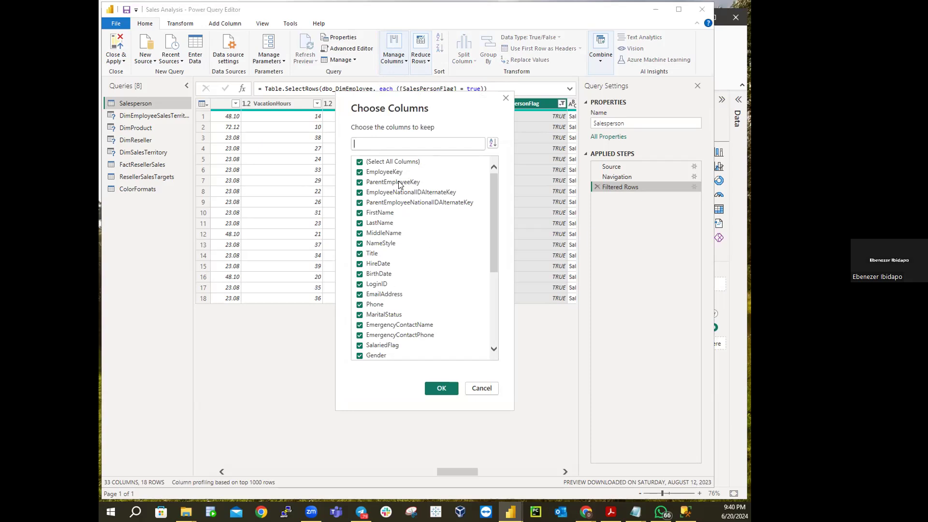
click(360, 163)
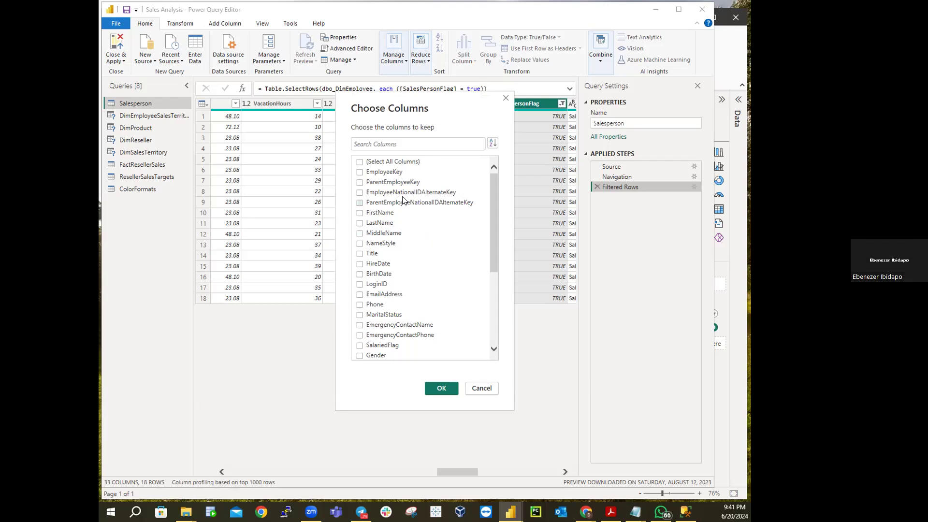
click(360, 172)
click(360, 193)
click(359, 213)
click(359, 224)
click(360, 294)
drag(496, 241, 510, 188)
scroll(436, 287, down, 1)
scroll(436, 287, down, 4)
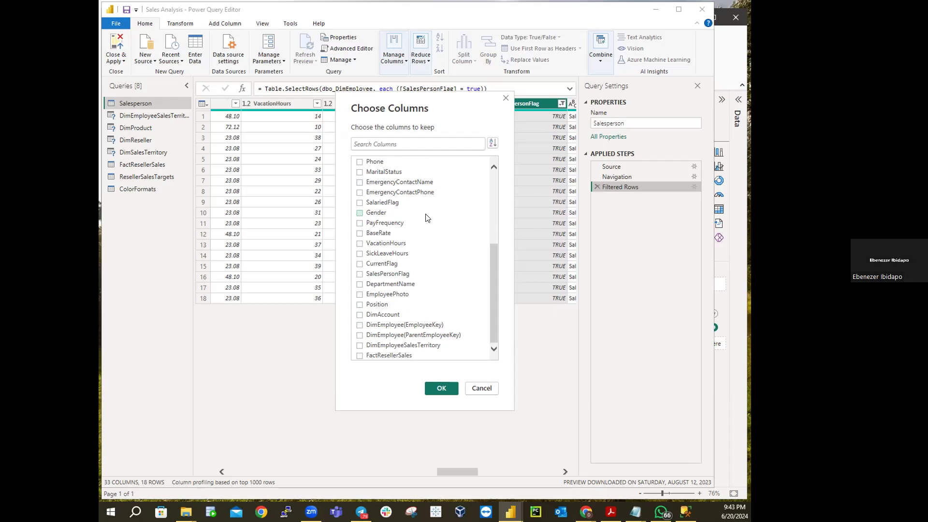
scroll(419, 213, up, 5)
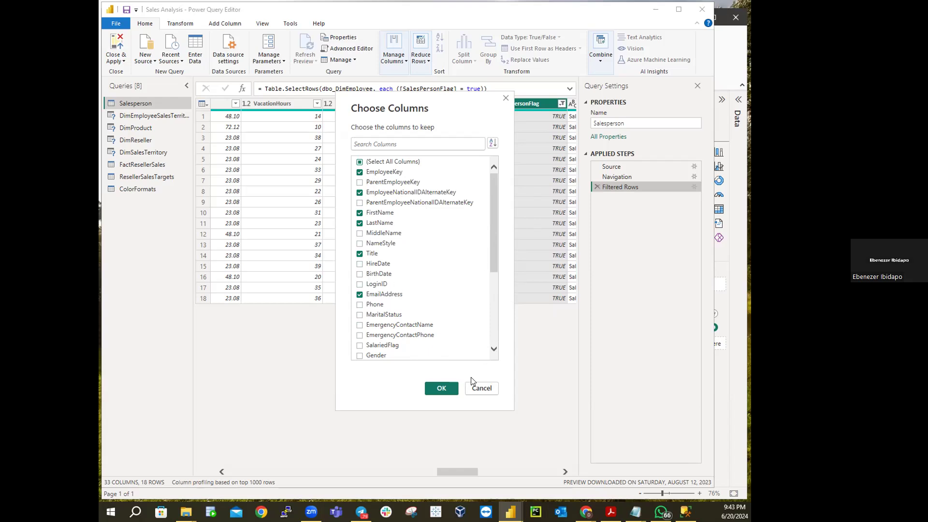
click(442, 388)
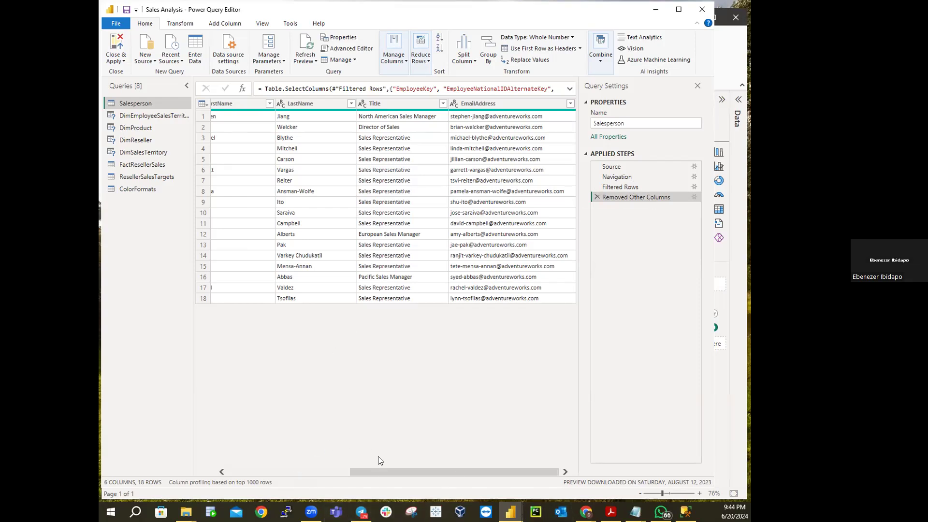
drag(381, 473, 145, 436)
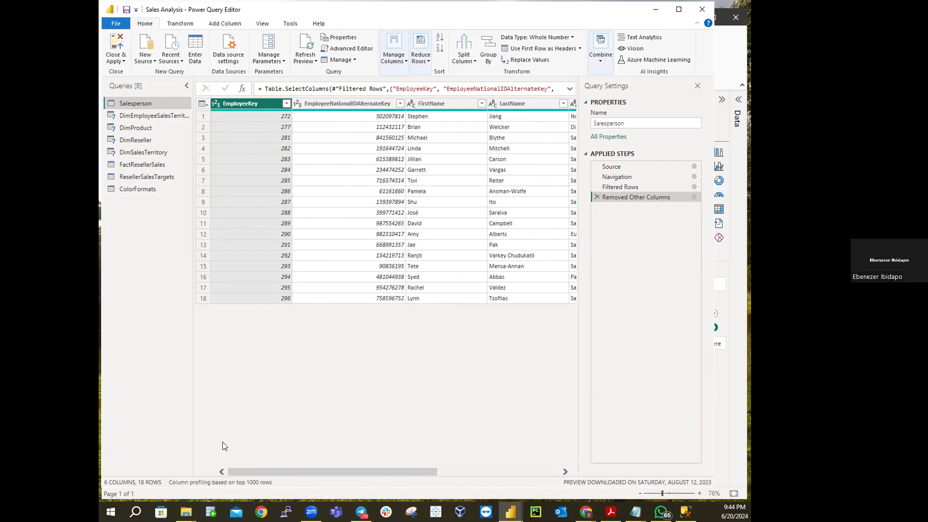
drag(336, 467, 494, 473)
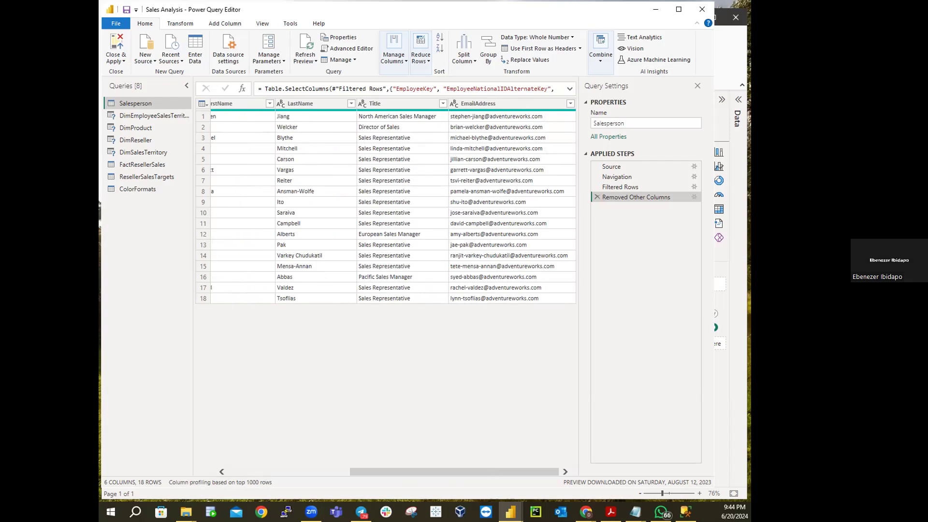
drag(436, 470, 389, 465)
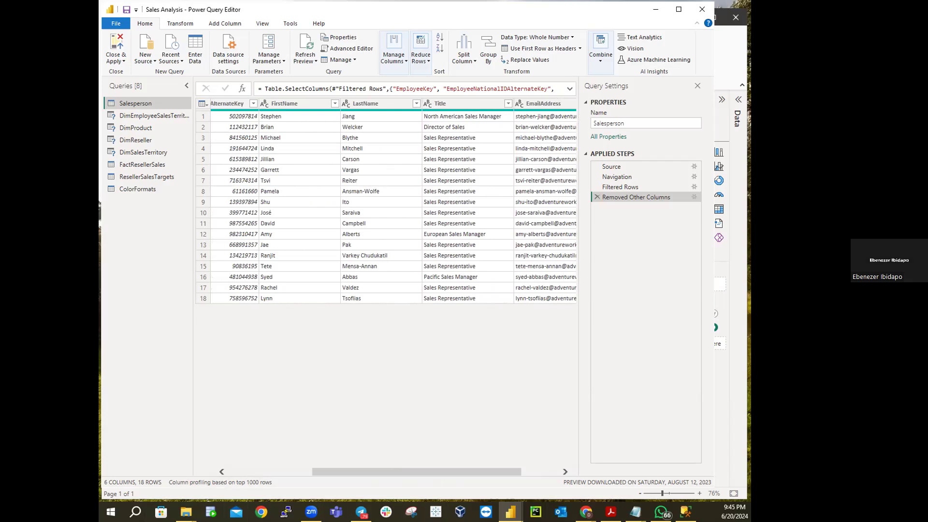
drag(387, 471, 317, 461)
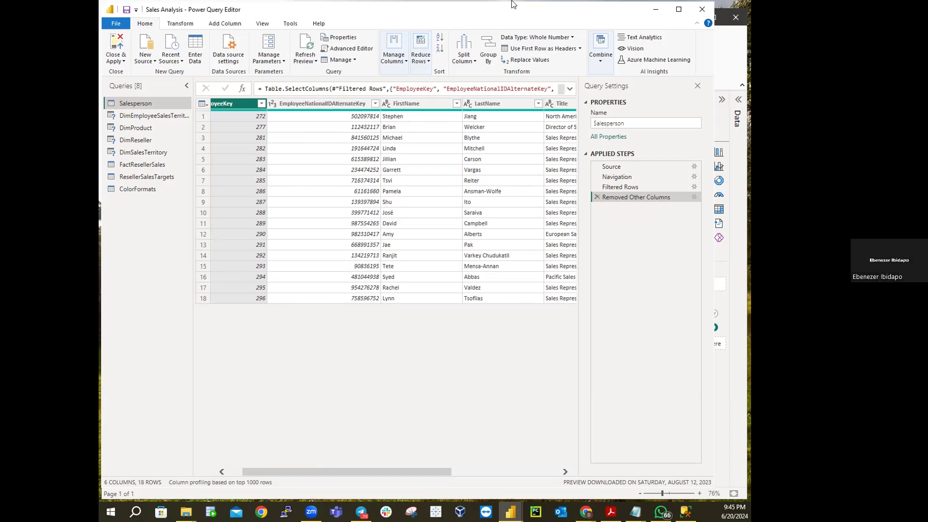
click(403, 60)
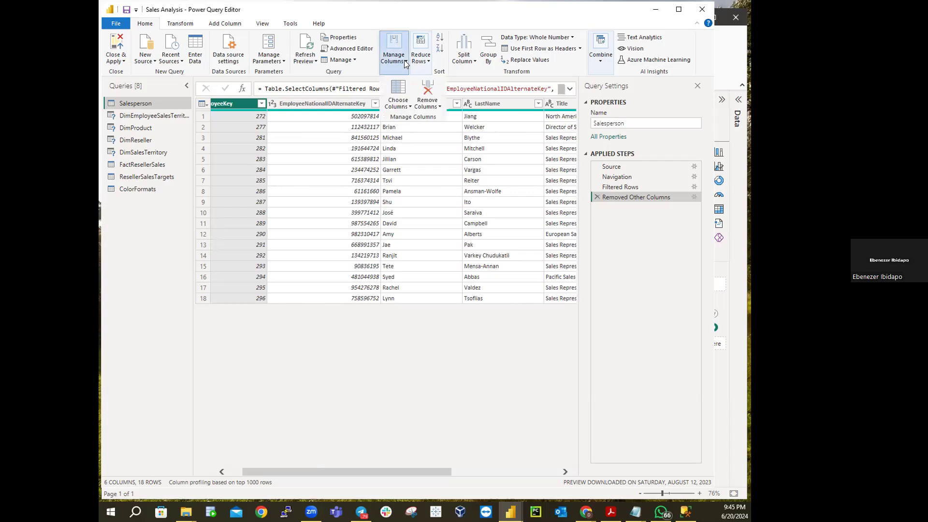
click(439, 106)
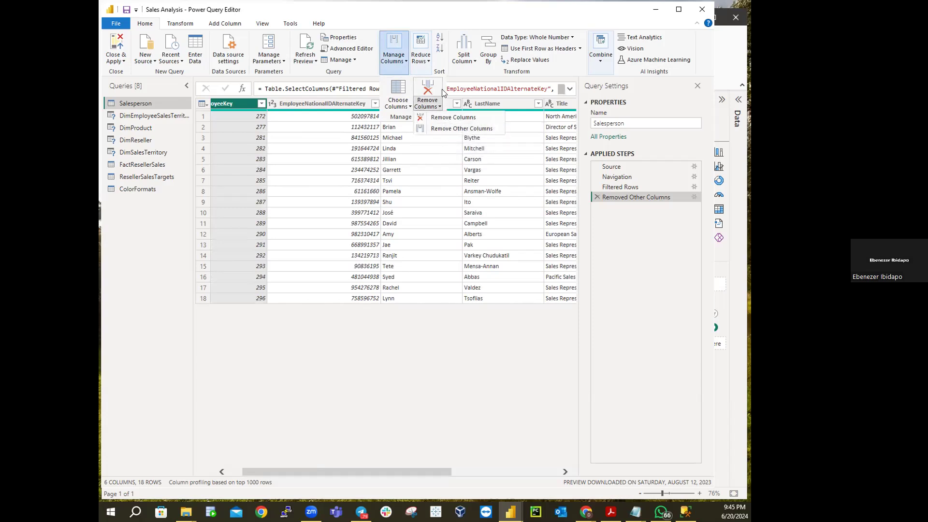
click(400, 62)
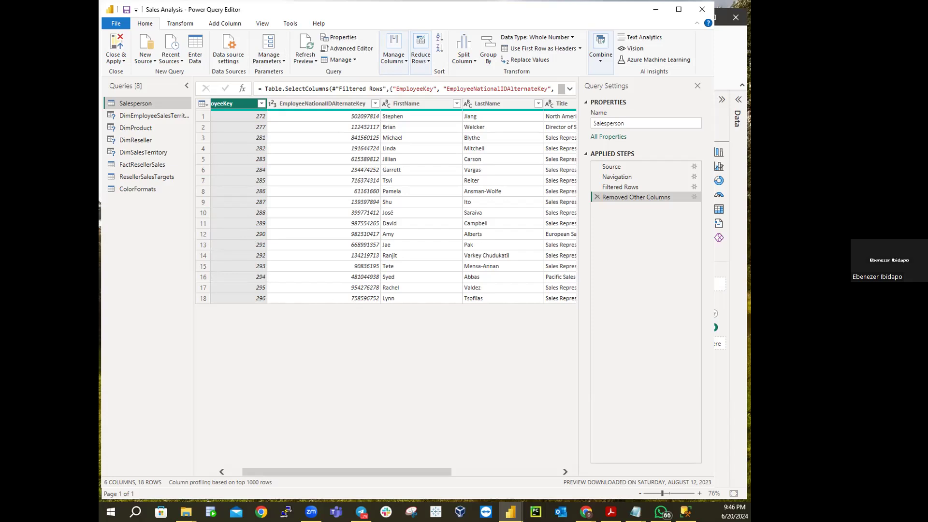
Step: Merge the FirstName and LastName columns with a Space separator into a new column named Salesperson
click(412, 104)
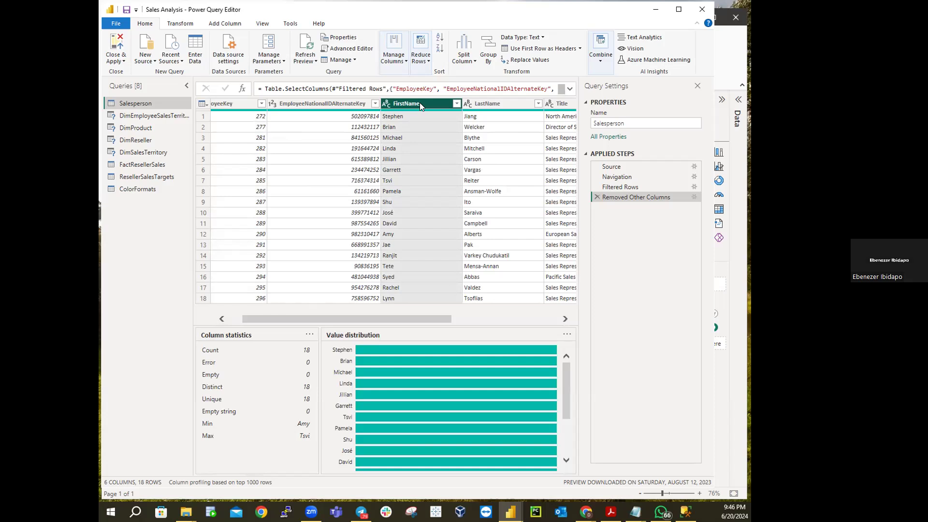
ctrl+click(487, 103)
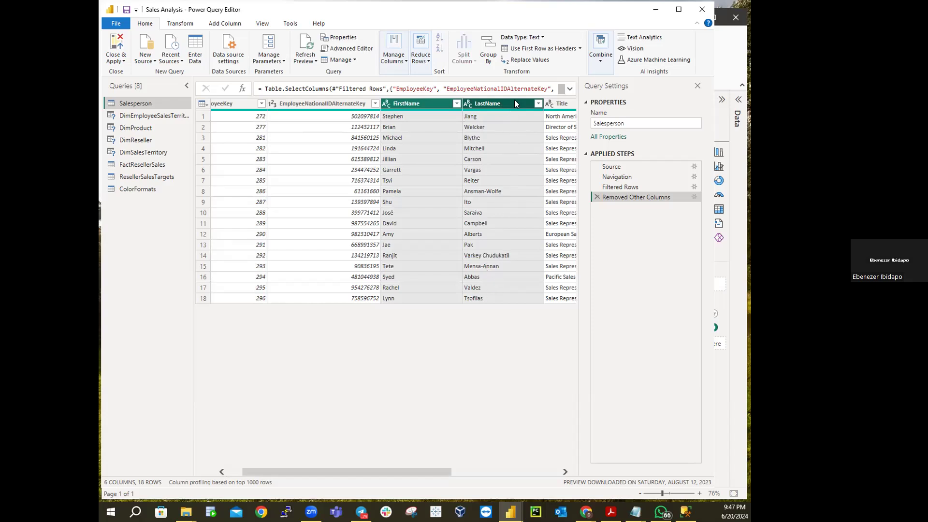
right_click(499, 105)
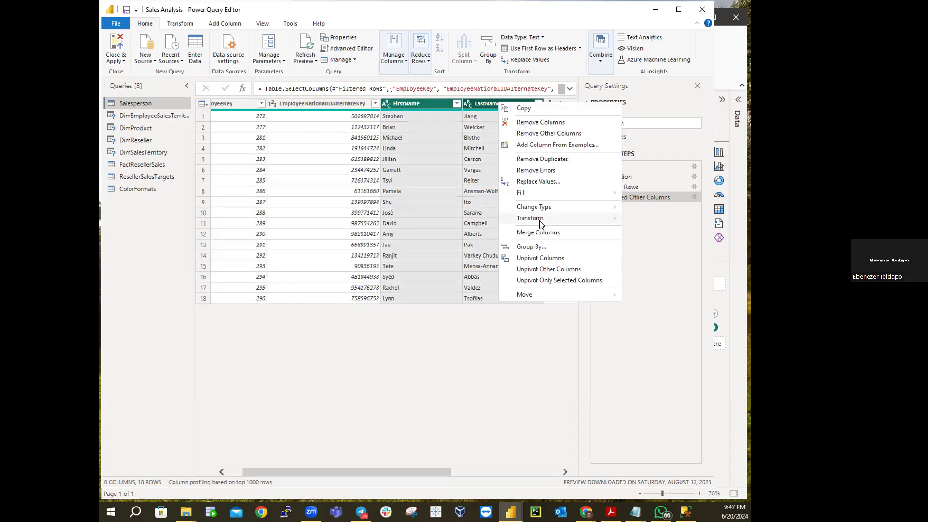
click(539, 233)
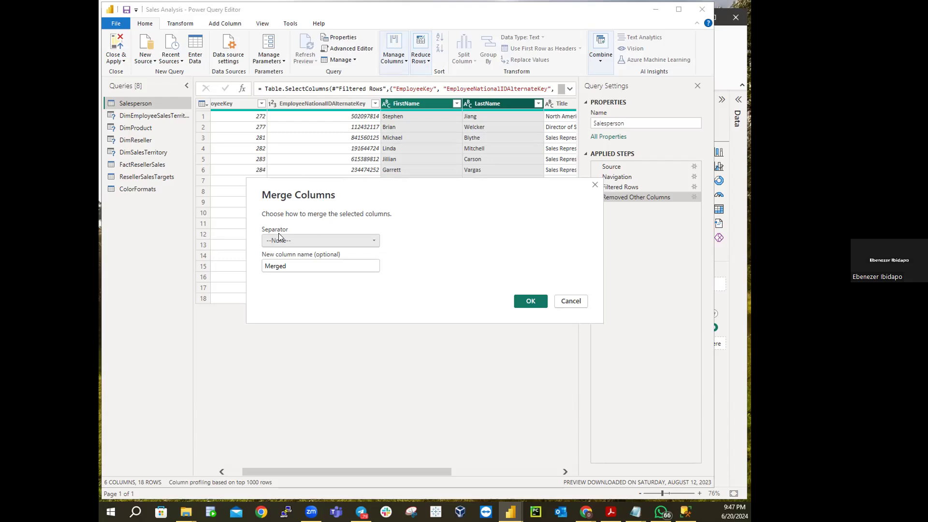
click(310, 241)
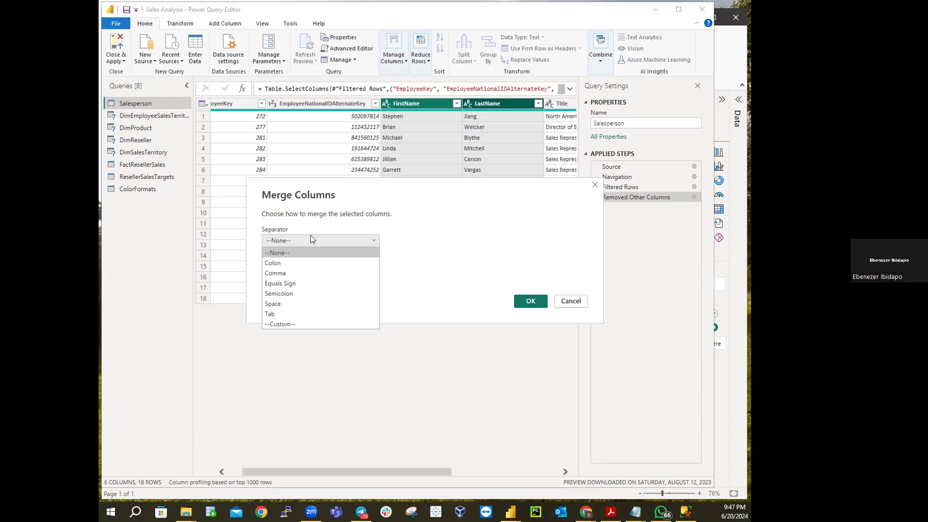
click(283, 303)
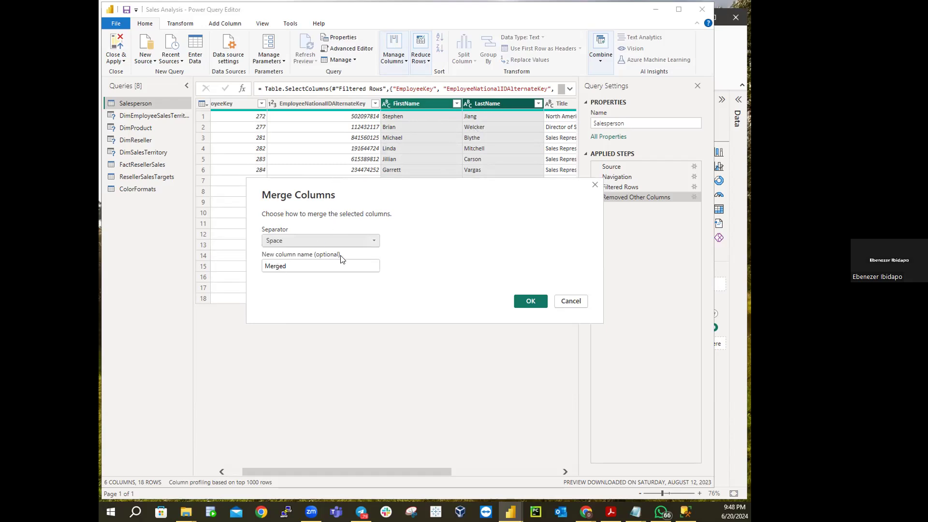
click(299, 261)
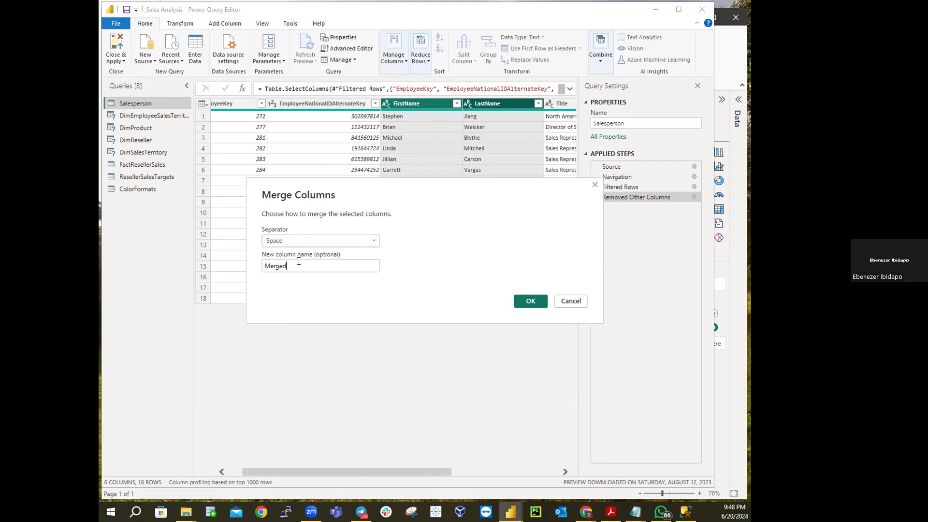
key(BackSpace)
key(BackSpace)
key(BackSpace)
key(BackSpace)
key(BackSpace)
key(BackSpace)
text(Salesperson)
click(525, 299)
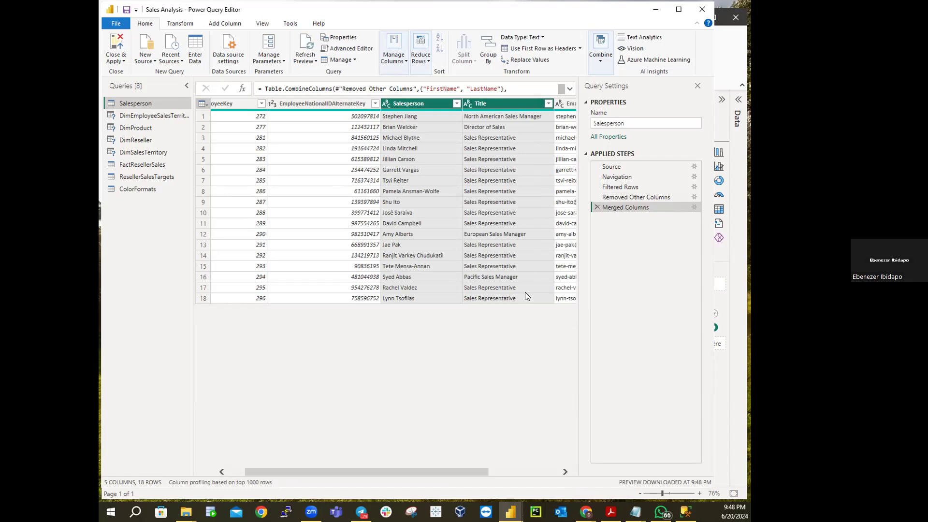
Step: Rename the EmployeeNationalIDAlternateKey column as EmployeeID in the Salesperson query
click(407, 102)
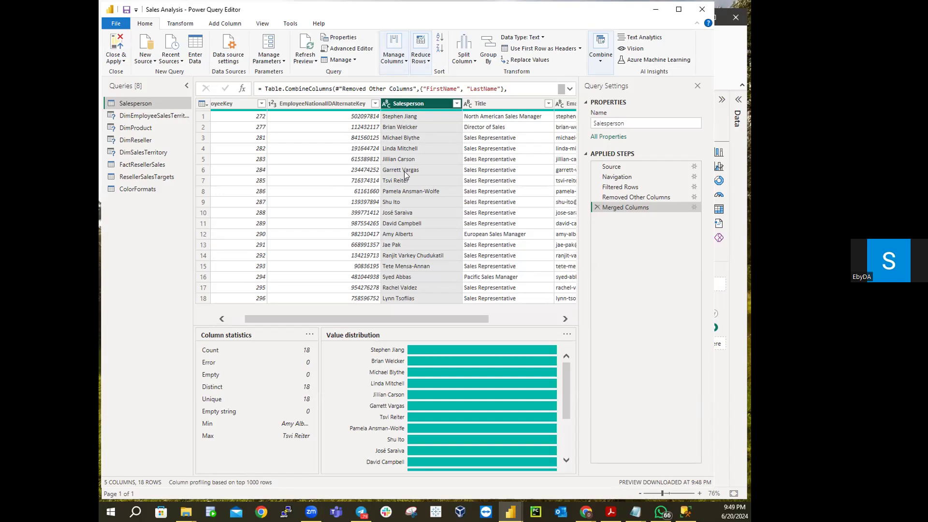
mouse_move(291, 105)
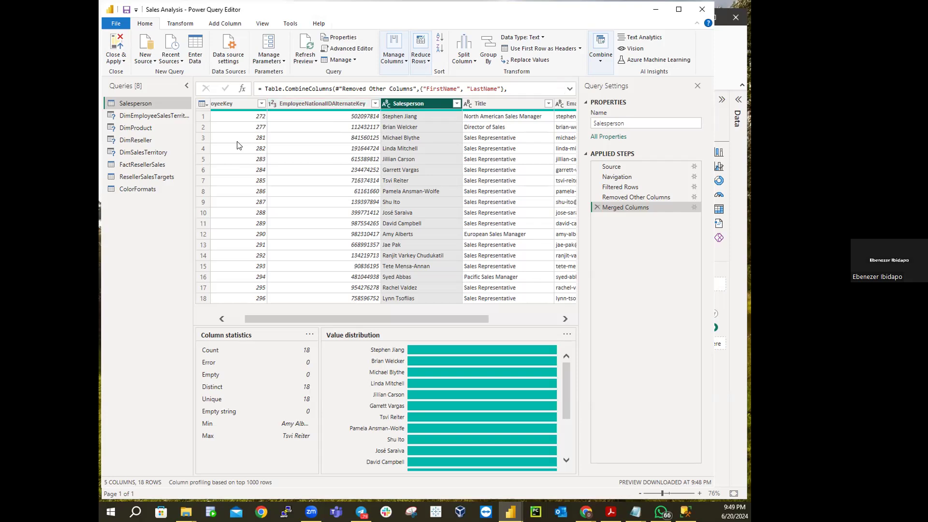
double_click(318, 103)
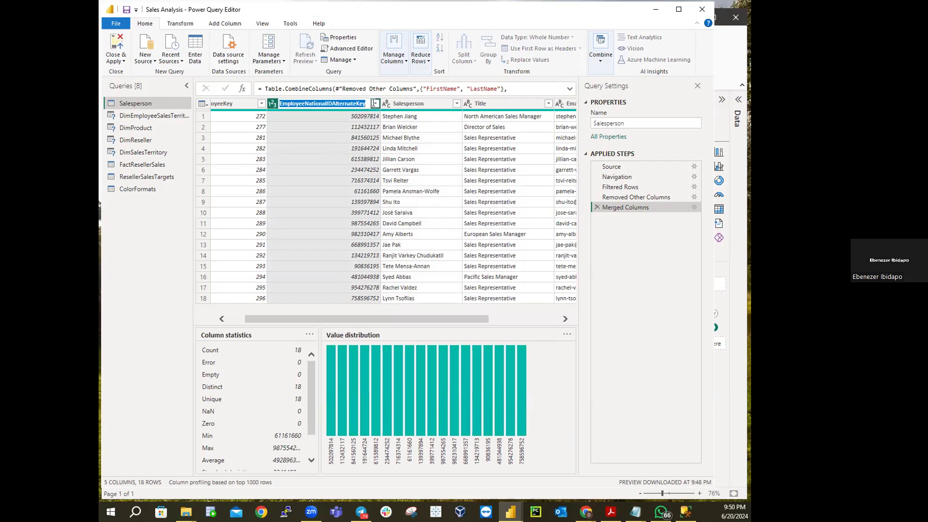
click(309, 103)
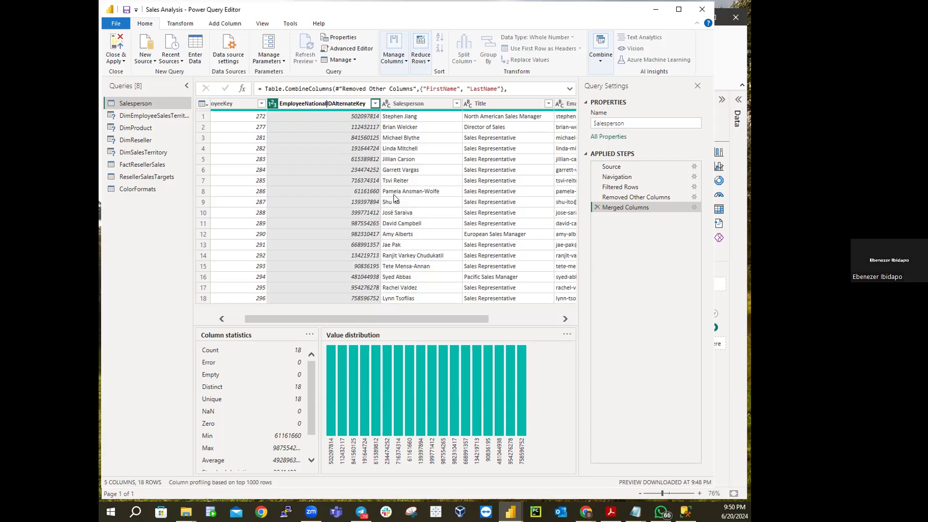
key(Delete)
key(Delete)
key(Delete)
key(Delete)
key(Delete)
key(Delete)
key(Delete)
key(BackSpace)
key(BackSpace)
key(BackSpace)
key(BackSpace)
key(BackSpace)
key(BackSpace)
key(BackSpace)
key(BackSpace)
key(BackSpace)
key(BackSpace)
key(BackSpace)
key(BackSpace)
key(Return)
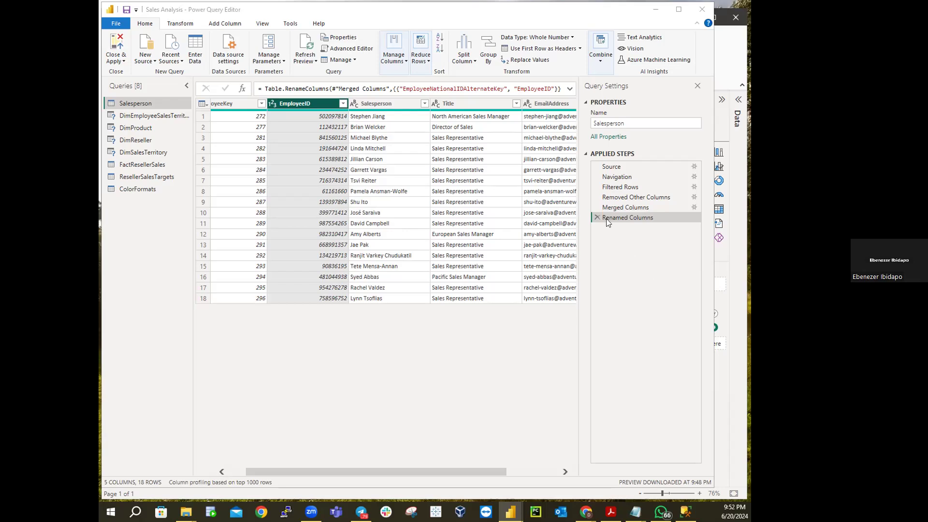
Step: Delete the Merged Columns step from the middle of the Salesperson query's applied steps
click(380, 106)
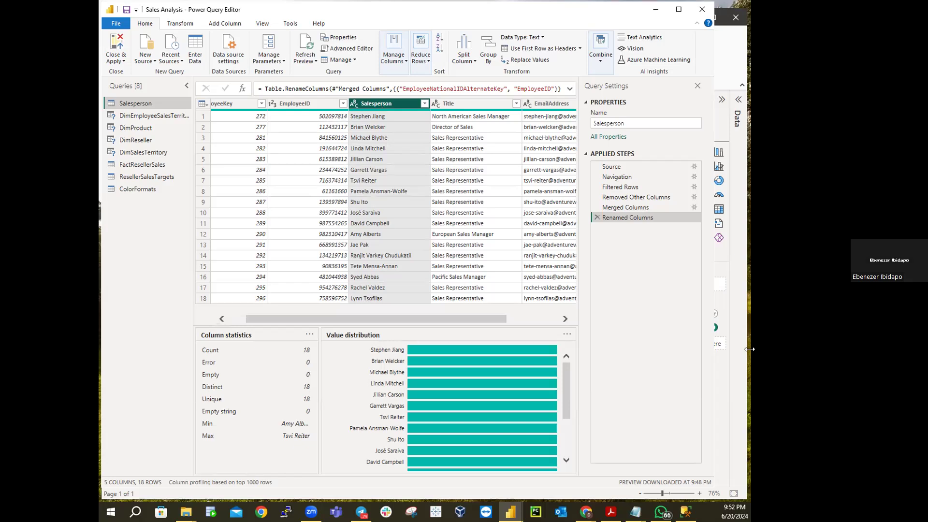
click(617, 207)
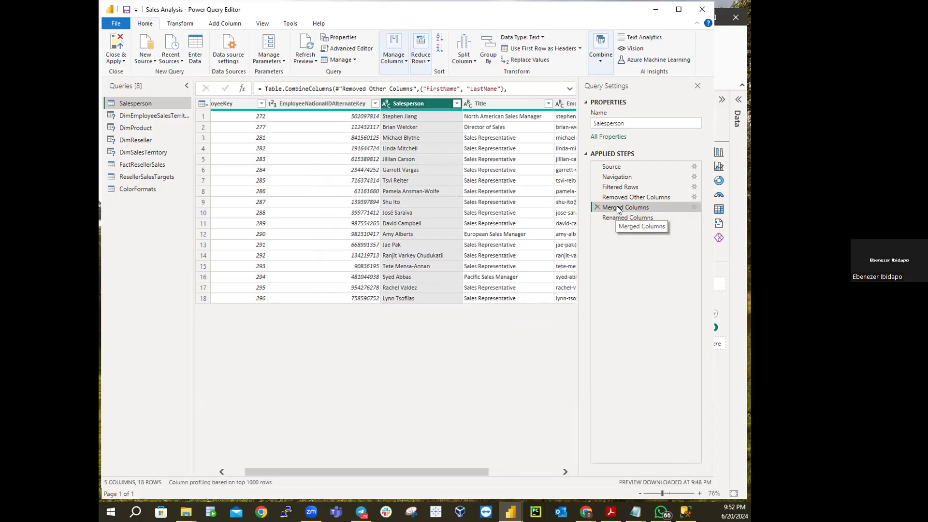
click(597, 207)
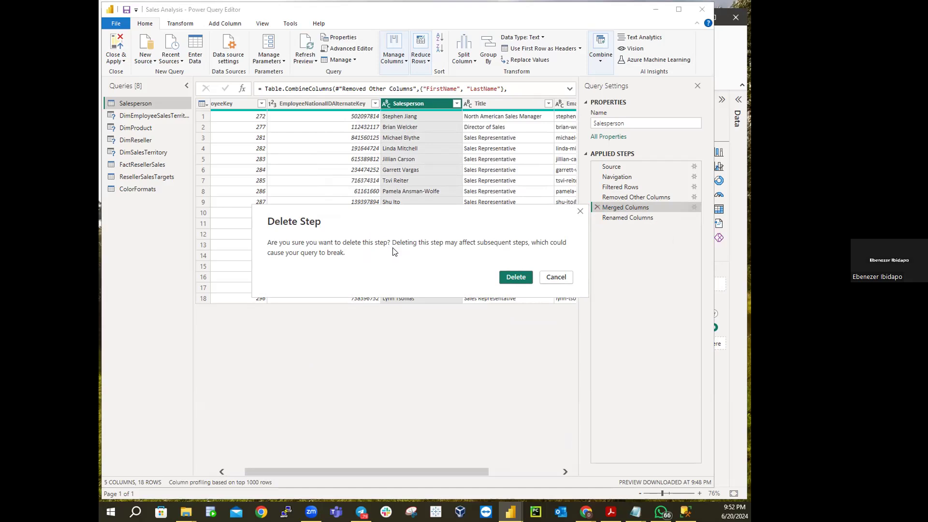
click(504, 280)
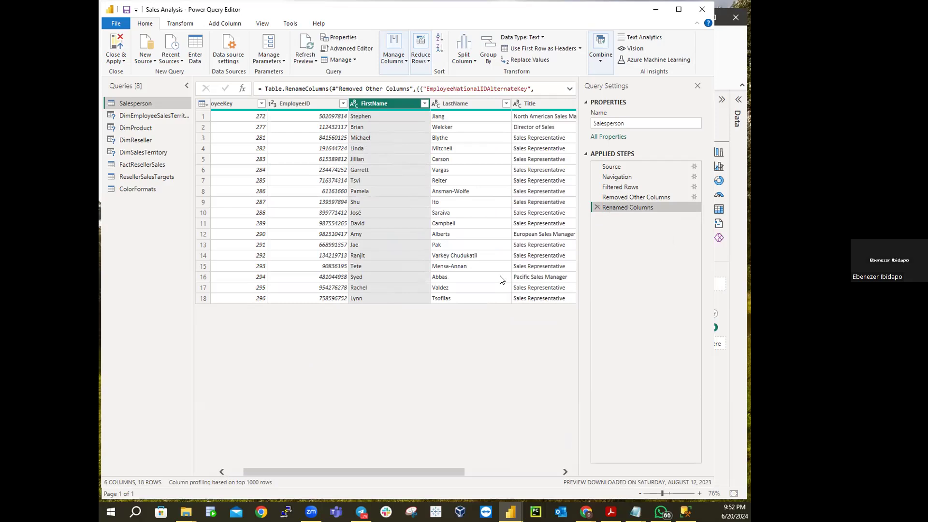
Step: Merge FirstName and LastName again with Equals Sign as the separator, naming the new column Salesperson
click(391, 106)
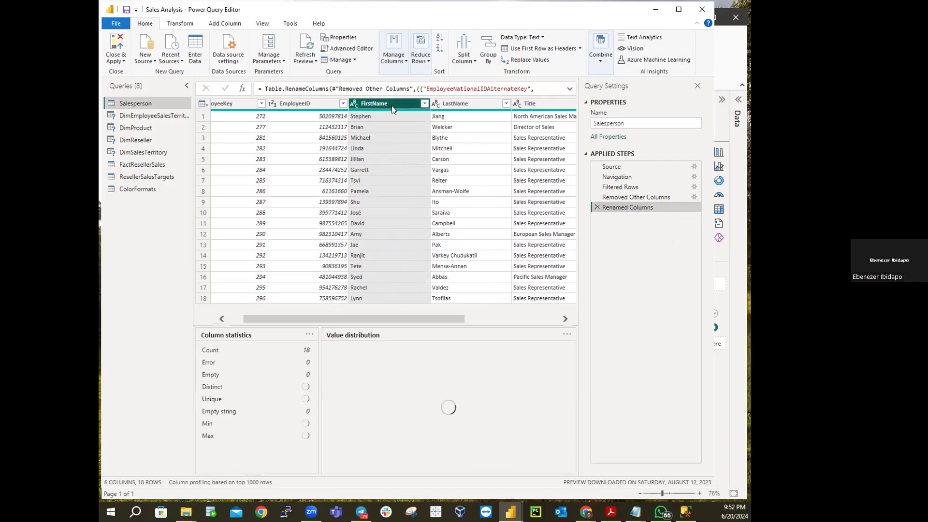
ctrl+click(475, 104)
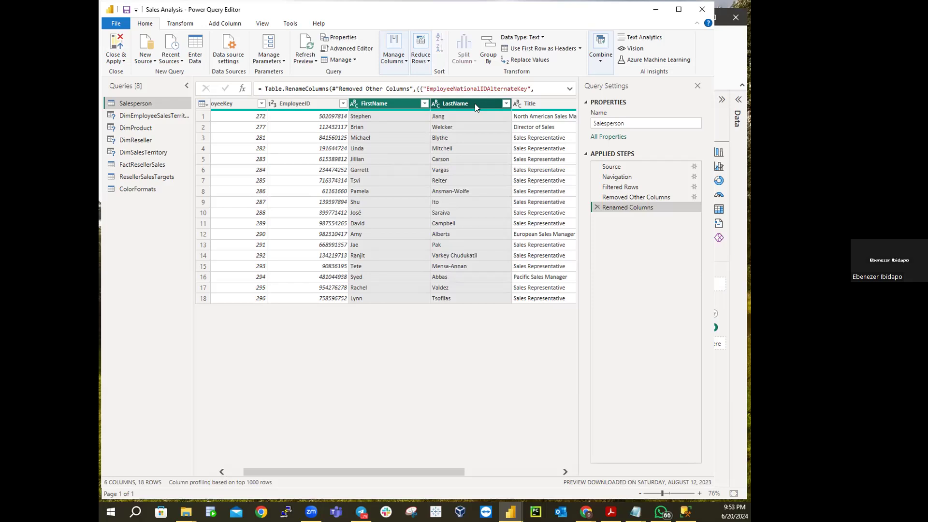
right_click(466, 106)
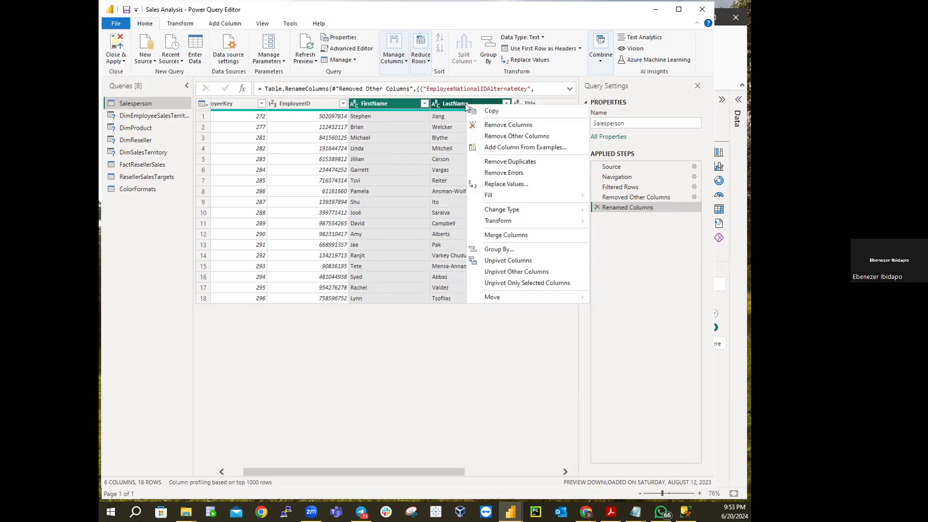
click(518, 236)
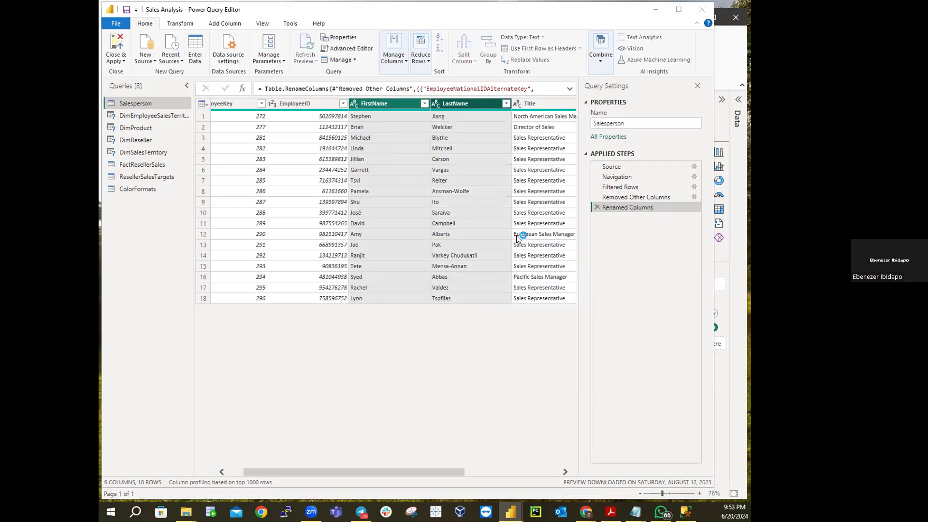
click(281, 240)
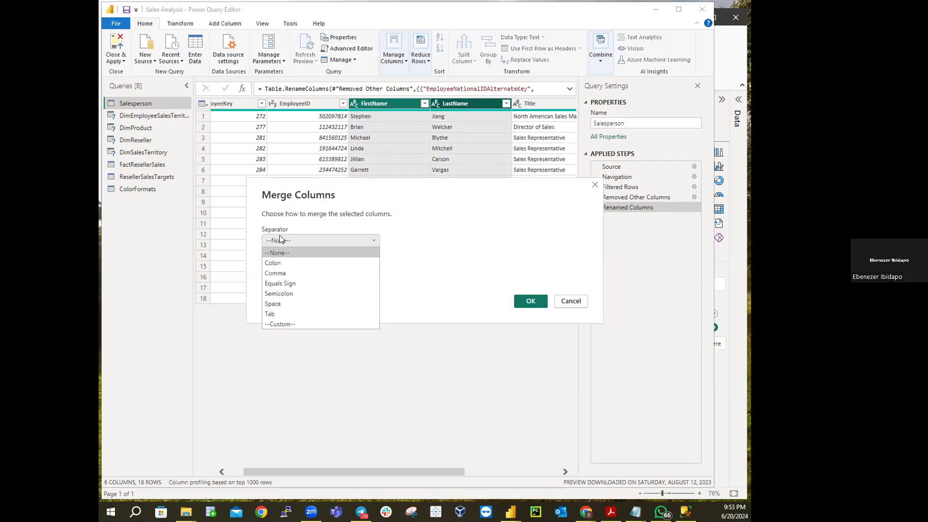
click(280, 283)
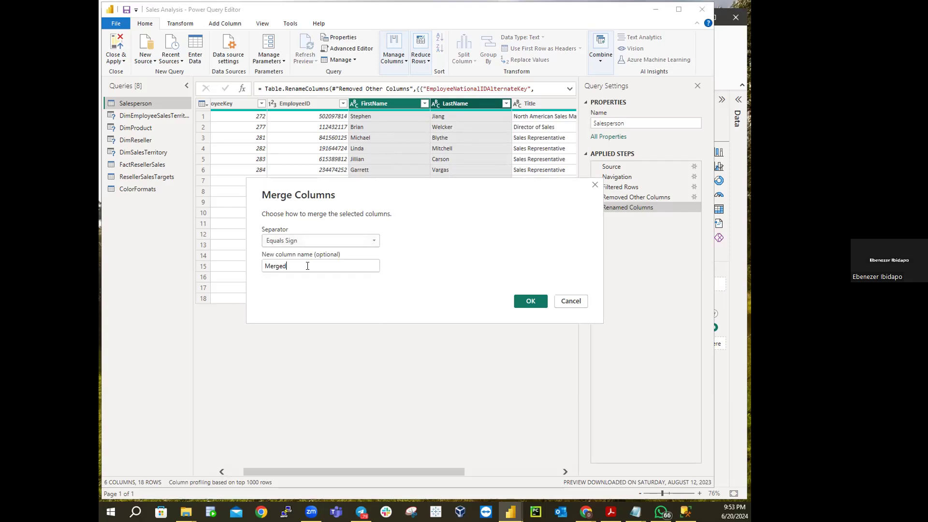
key(BackSpace)
key(BackSpace)
key(BackSpace)
key(BackSpace)
key(BackSpace)
key(BackSpace)
text(Salesperson)
click(530, 300)
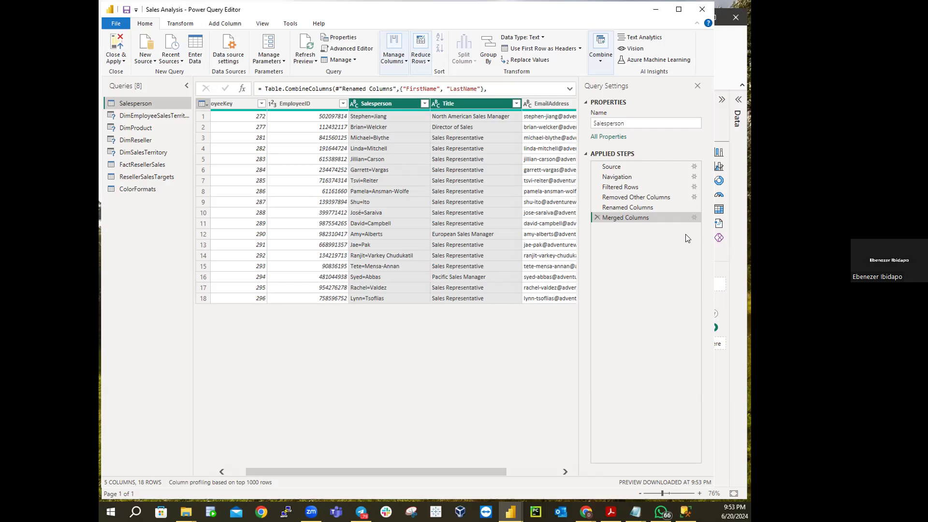
Step: Delete the Merged Columns and Renamed Columns steps from the Salesperson query
click(597, 217)
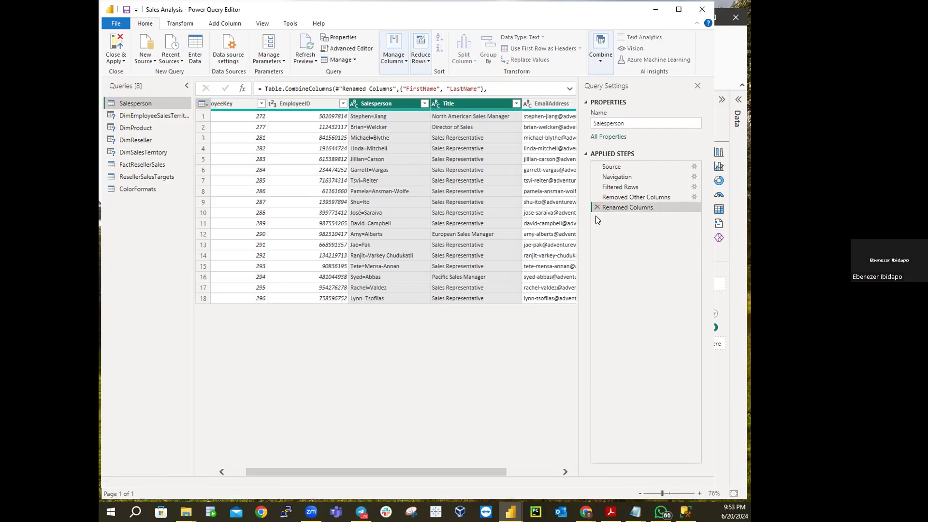
click(597, 207)
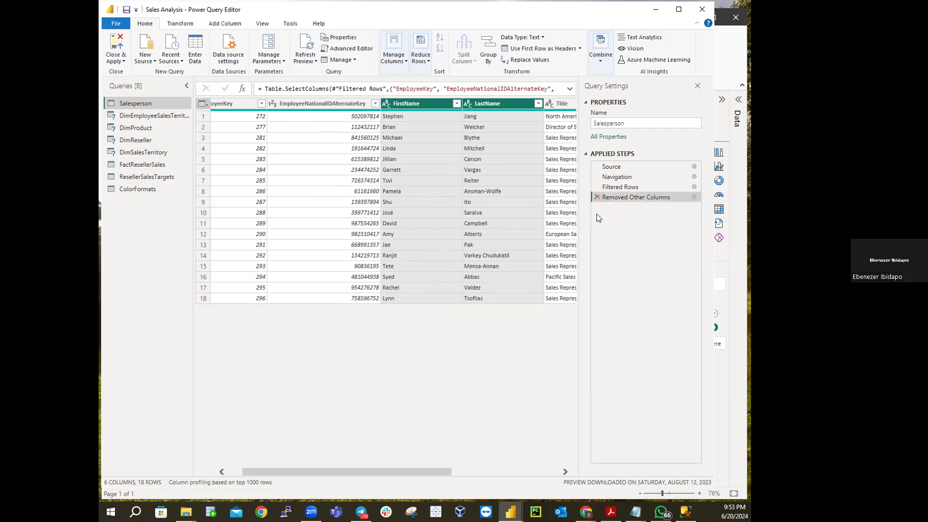
Step: Merge the FirstName and LastName columns with Space as the separator, naming the new column Salesperson
right_click(433, 103)
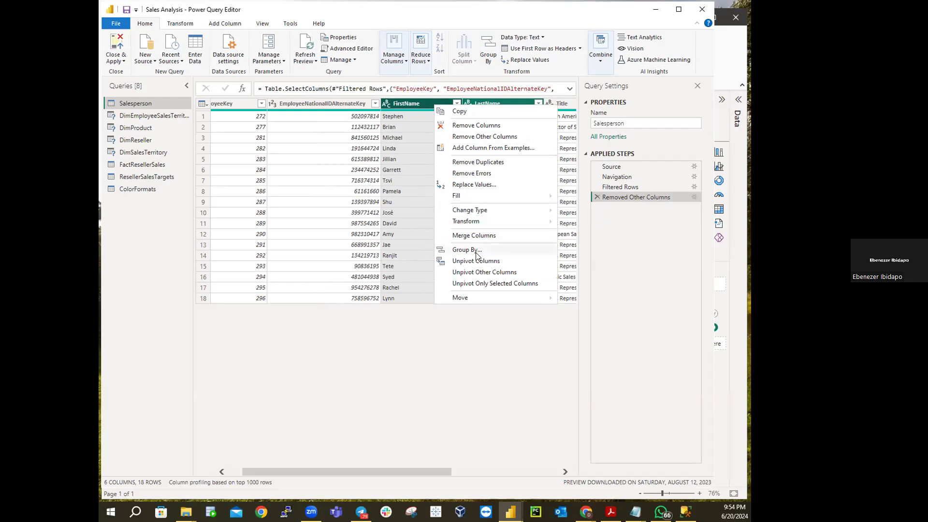
click(473, 235)
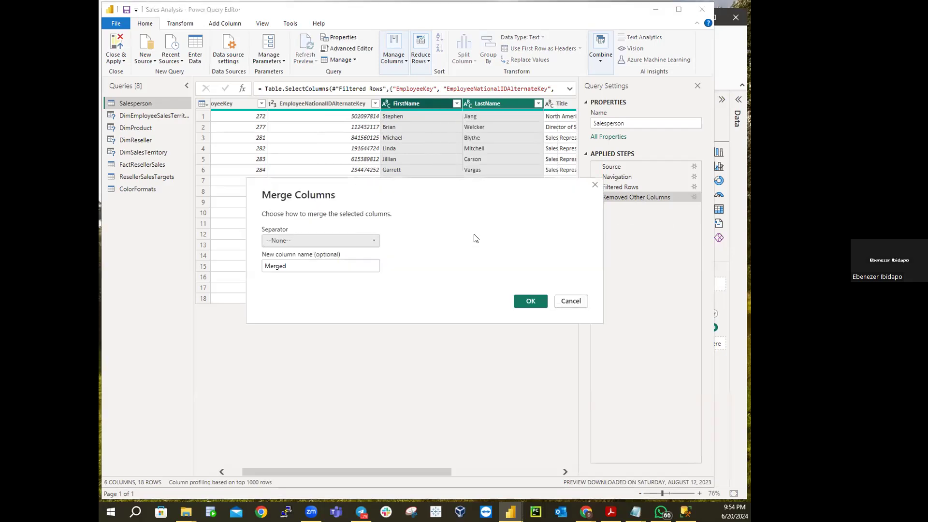
click(286, 238)
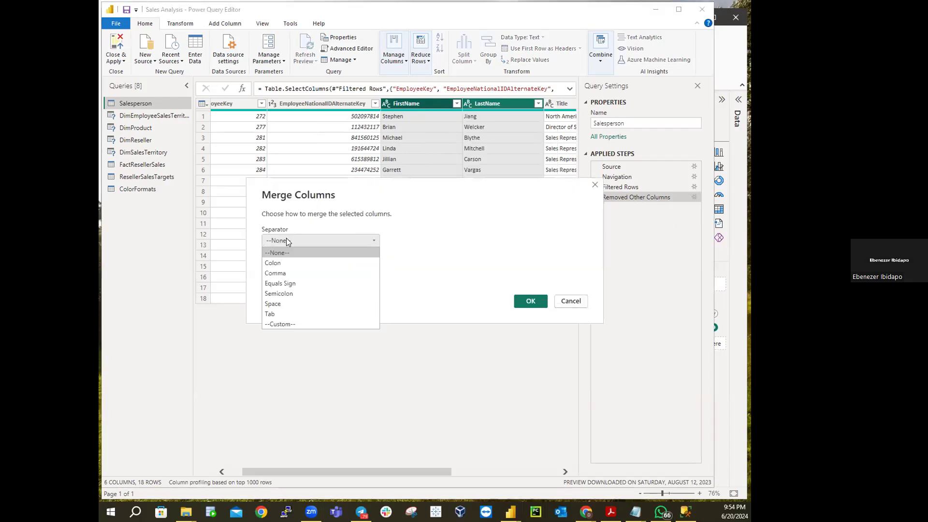
click(283, 303)
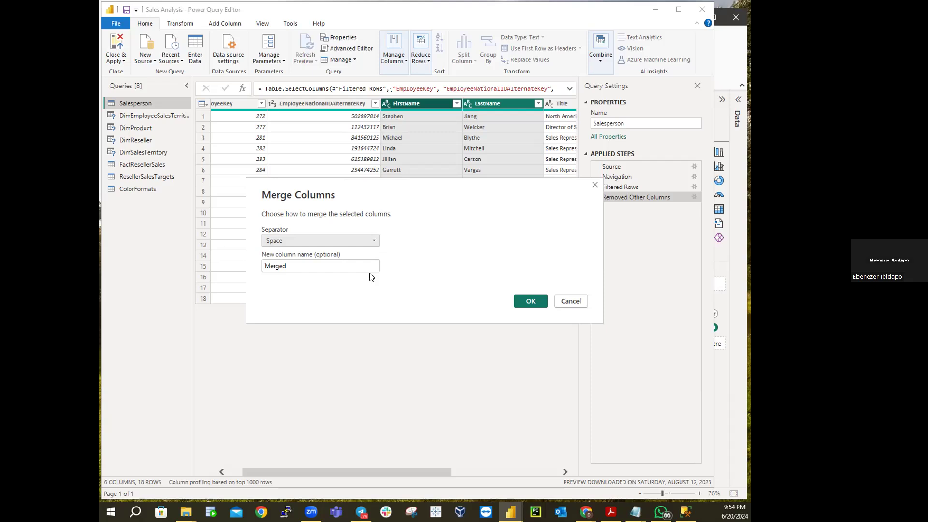
click(324, 264)
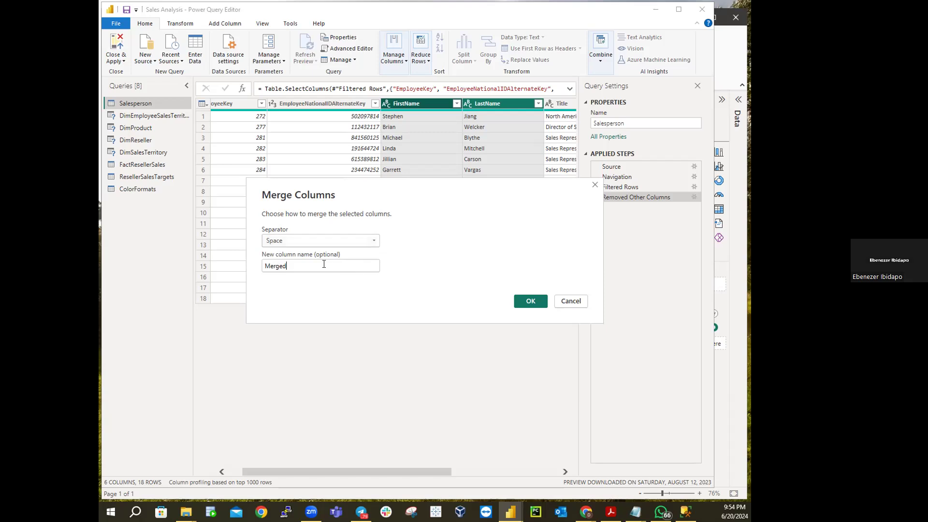
key(BackSpace)
key(BackSpace)
key(BackSpace)
key(BackSpace)
key(BackSpace)
key(BackSpace)
text(Salesperson)
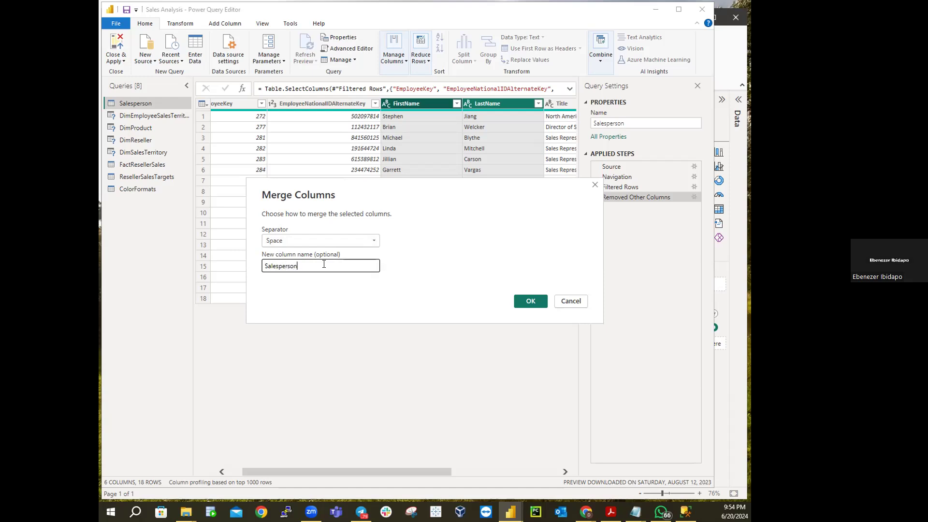
click(529, 302)
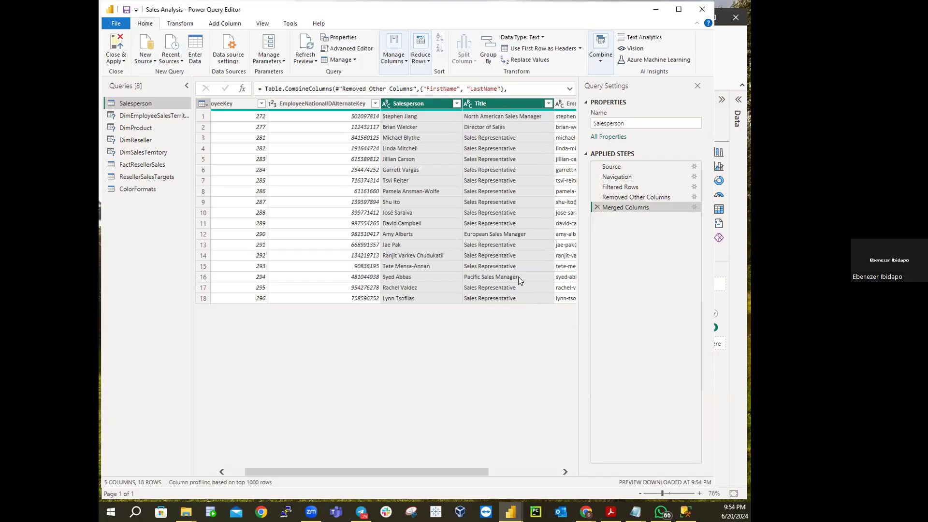
Step: Rename the EmployeeNationalIDAlternateKey column as EmployeeID in the Salesperson query
click(313, 102)
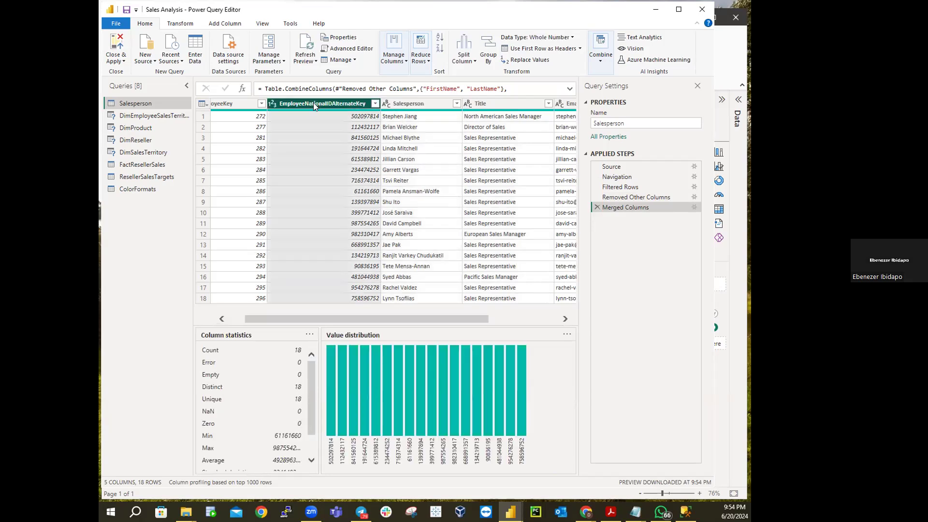
right_click(313, 104)
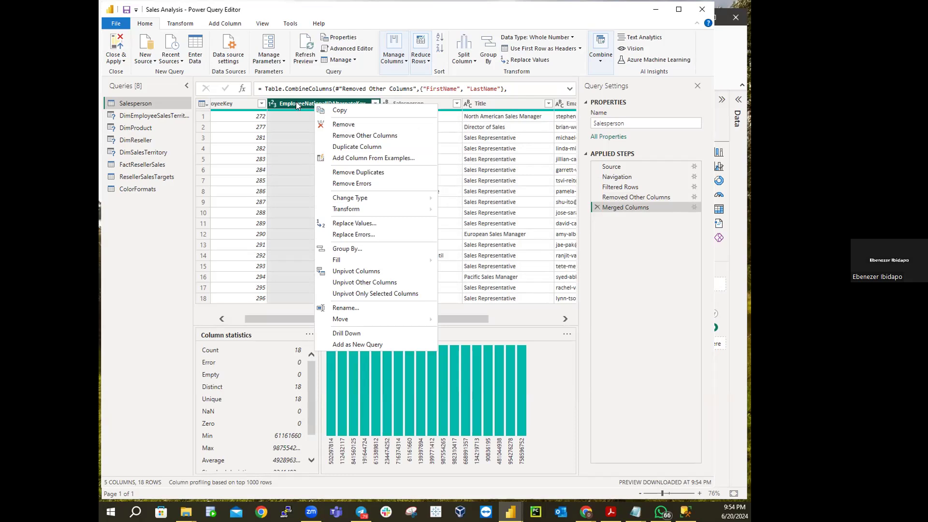
click(345, 308)
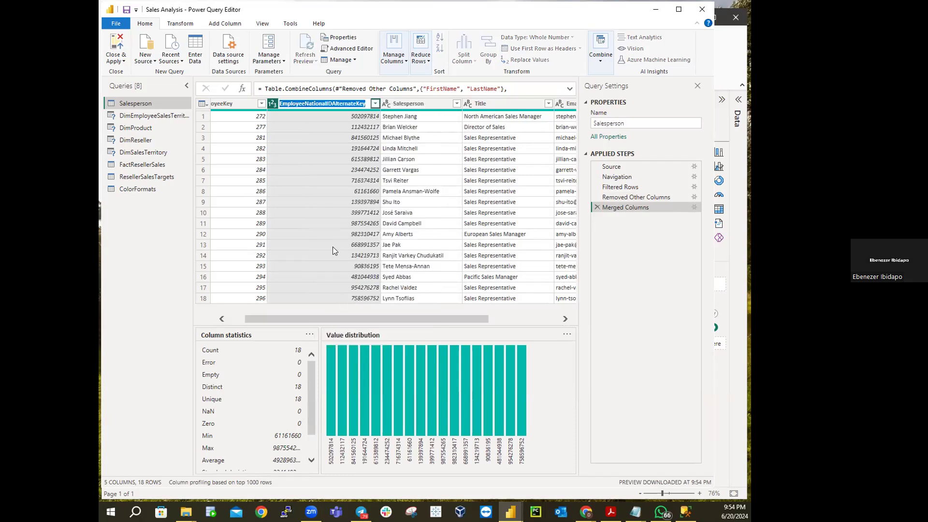
click(305, 103)
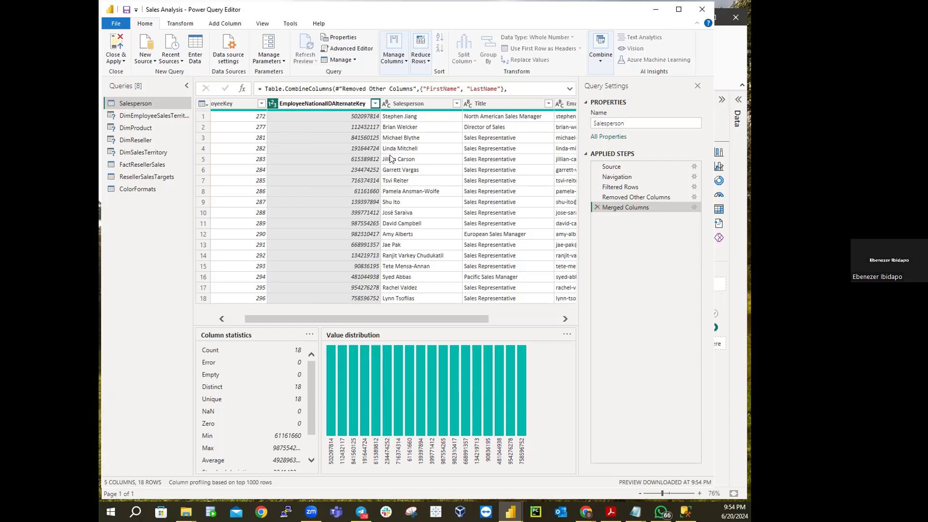
key(Delete)
key(Delete)
key(Delete)
key(Delete)
key(Delete)
key(Delete)
key(Delete)
key(Delete)
key(Return)
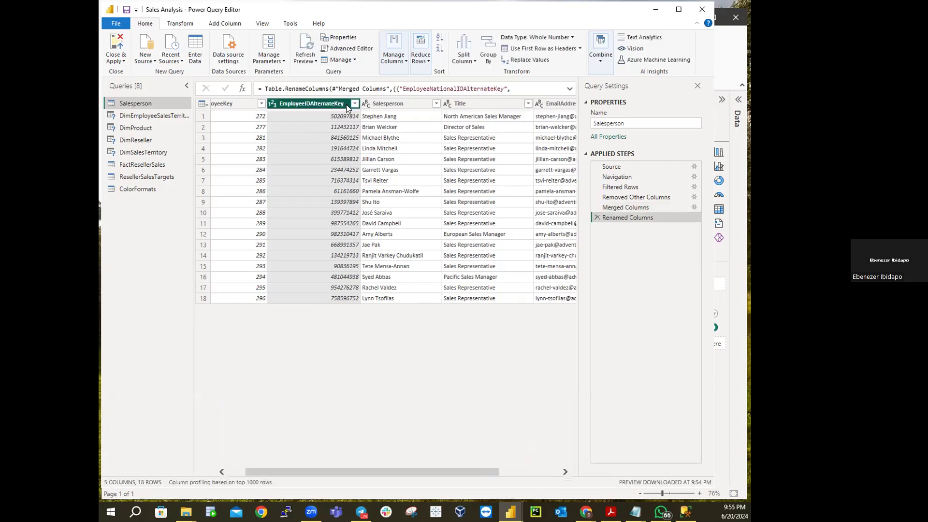
double_click(332, 104)
click(348, 103)
key(BackSpace)
key(BackSpace)
key(BackSpace)
key(BackSpace)
key(BackSpace)
key(BackSpace)
key(BackSpace)
key(BackSpace)
key(BackSpace)
key(BackSpace)
key(BackSpace)
key(BackSpace)
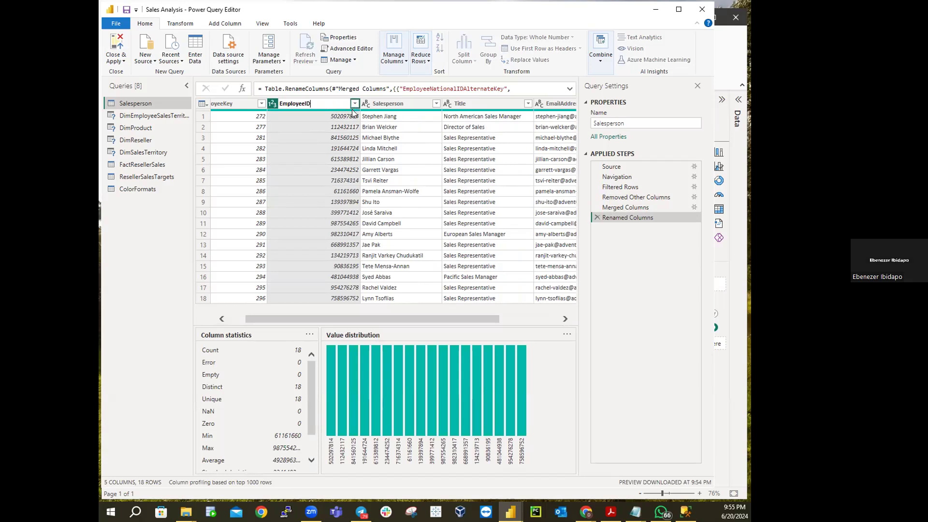
key(Return)
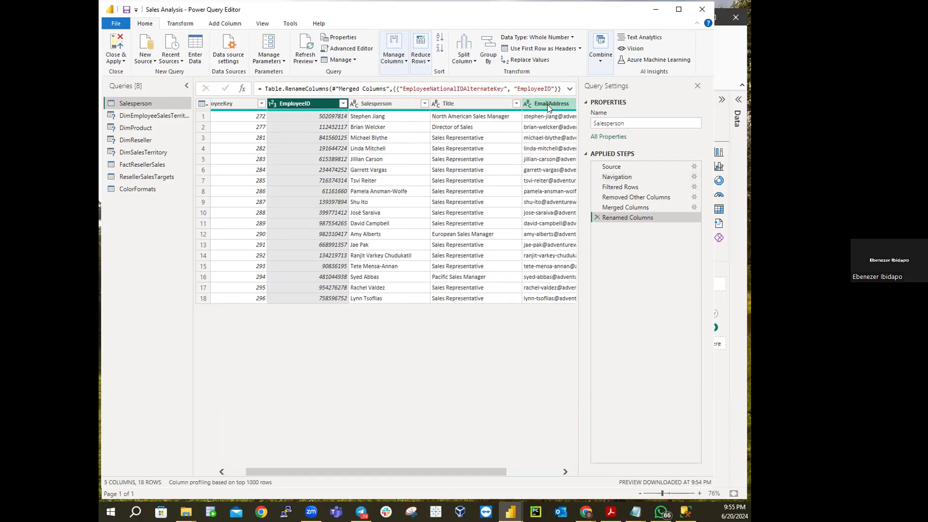
Step: Rename the EmailAddress column of the Salesperson query as UPN
drag(476, 475, 574, 485)
right_click(505, 104)
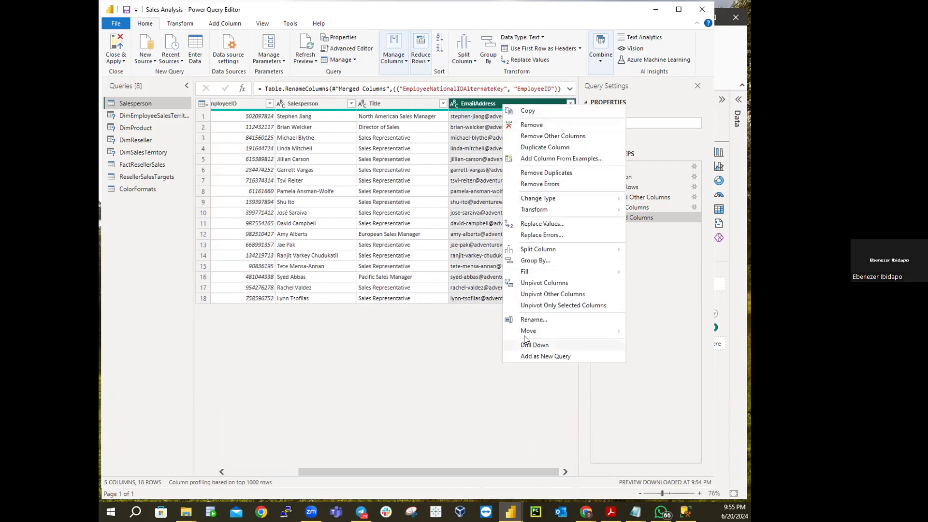
click(524, 320)
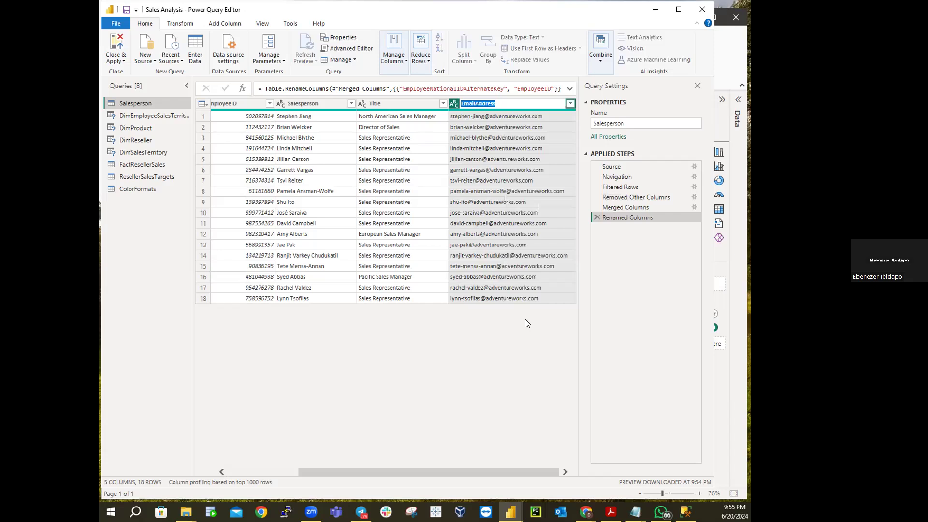
text(UPN)
key(Return)
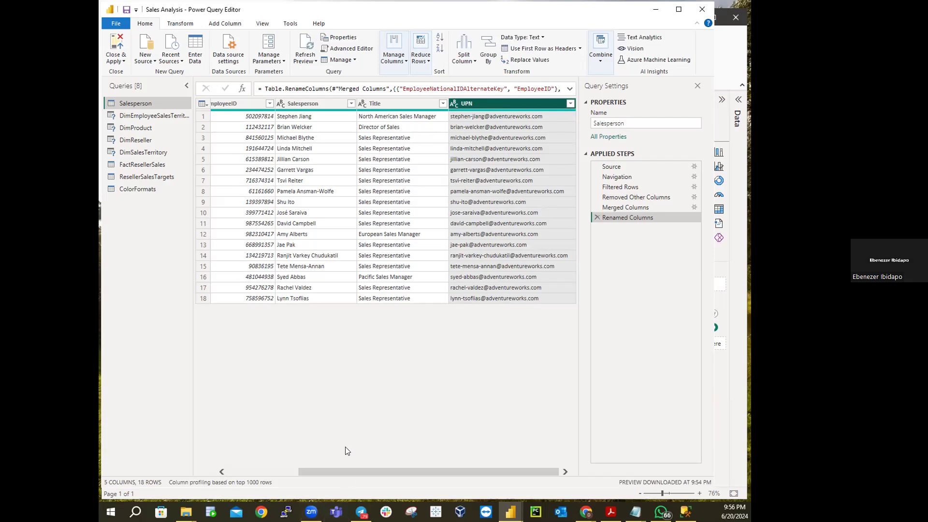
Step: Review the EmployeeKey, EmployeeID, Salesperson, Title and UPN columns of the Salesperson query one by one
drag(330, 470, 157, 441)
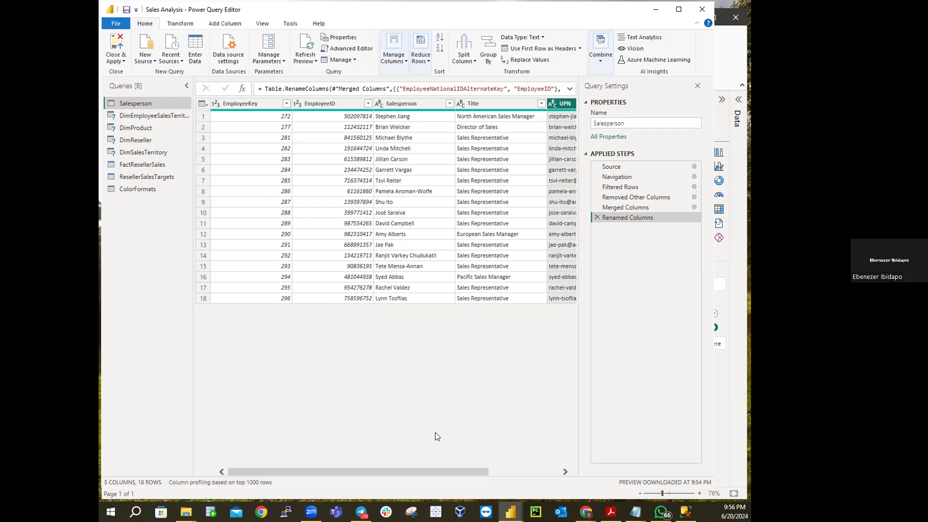
drag(382, 470, 263, 449)
click(233, 103)
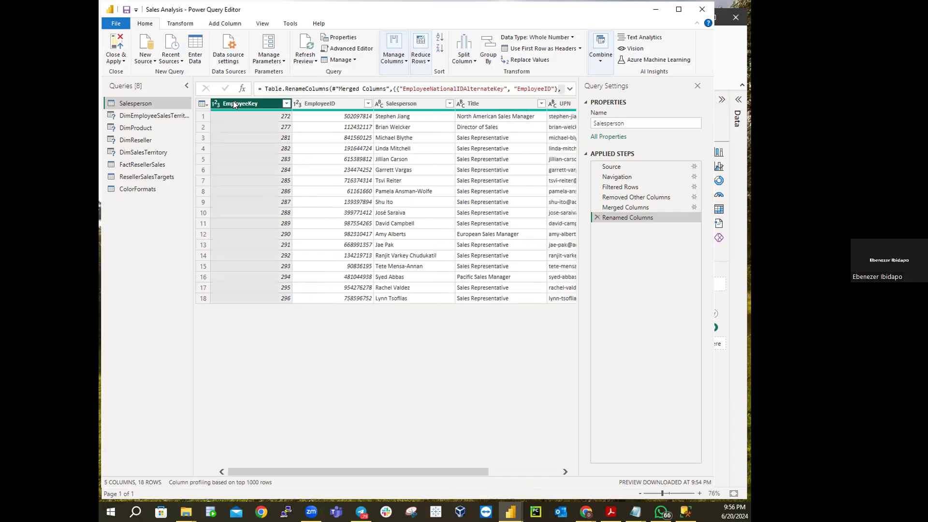
click(314, 104)
click(410, 106)
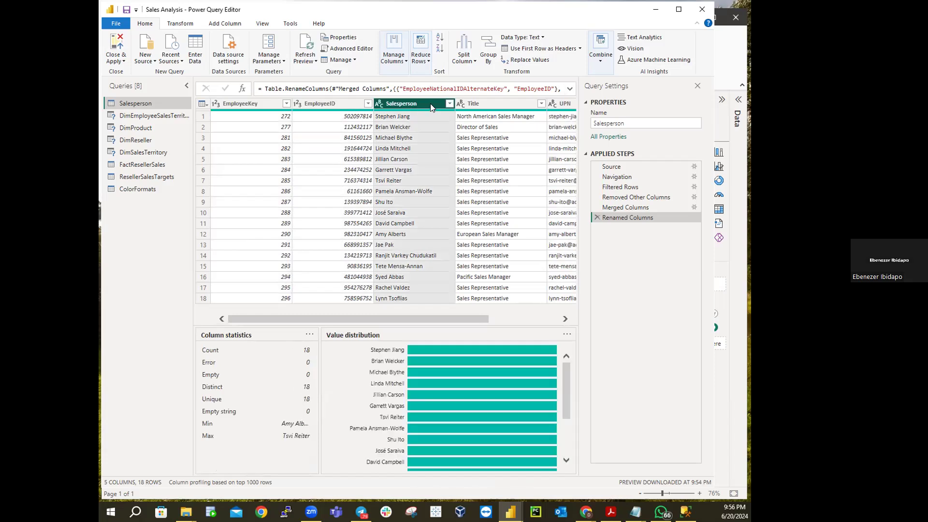
click(459, 105)
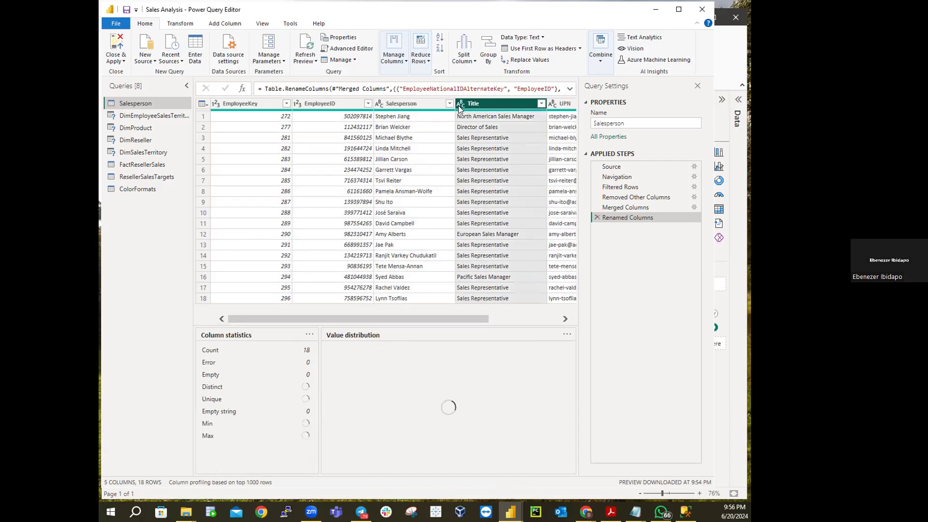
click(559, 104)
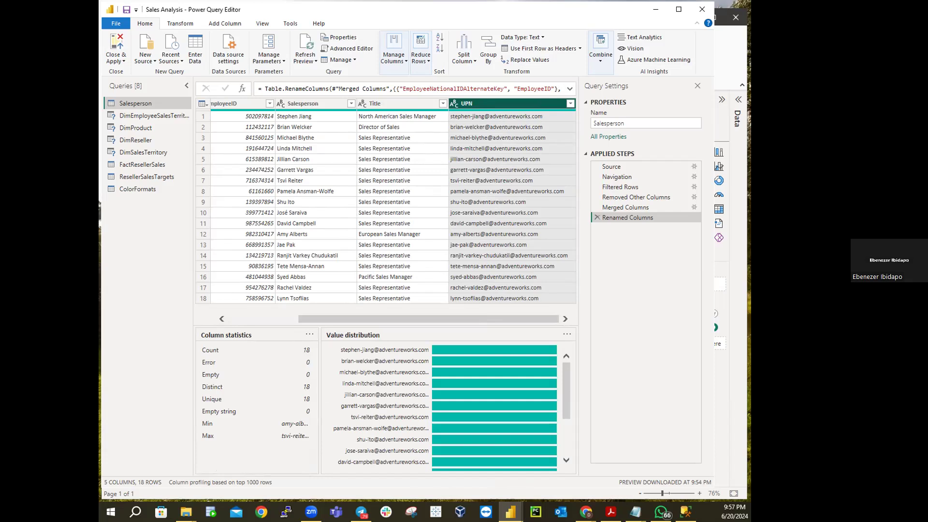
Step: Rename the DimEmployeeSalesTerritory query as SalespersonRegion
click(170, 118)
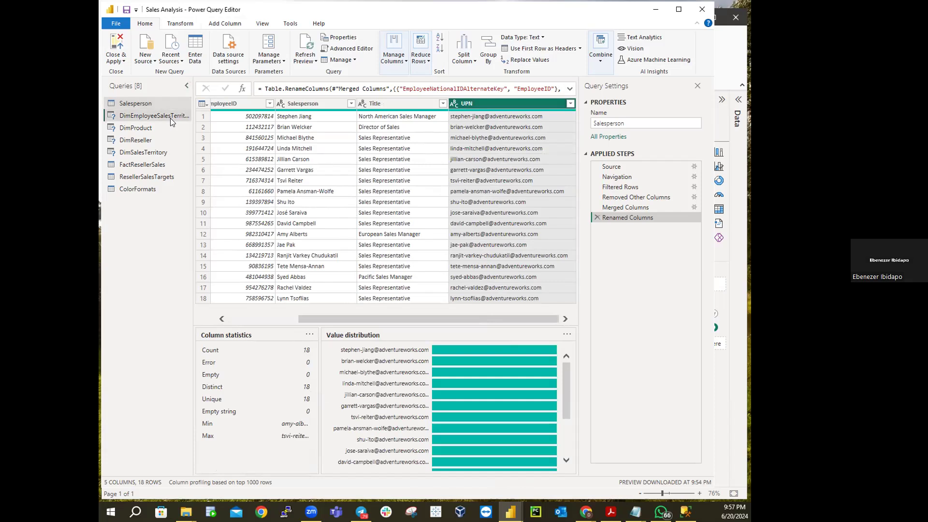
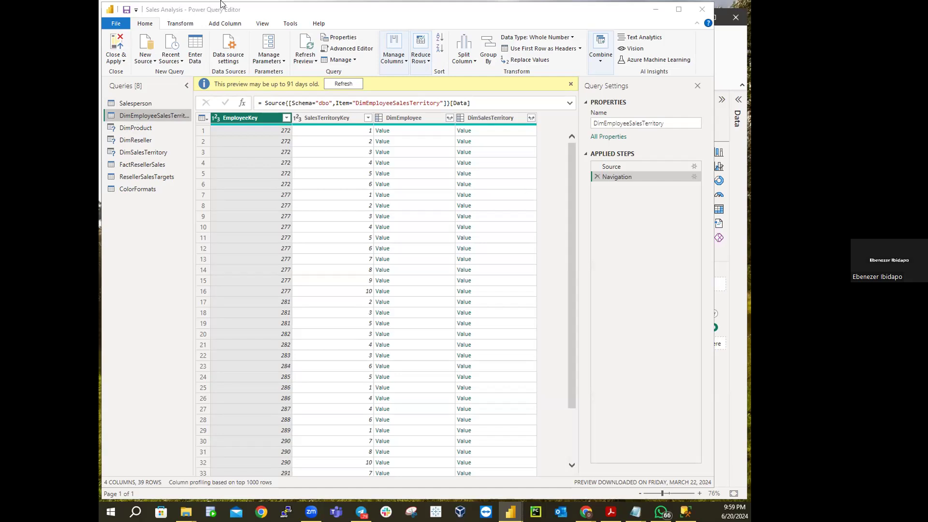
click(155, 117)
click(155, 117)
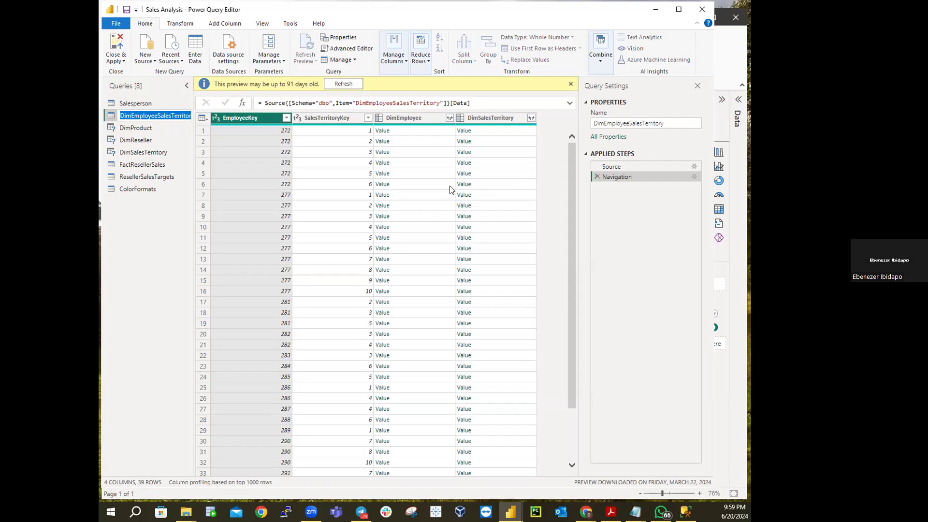
text(Sales)
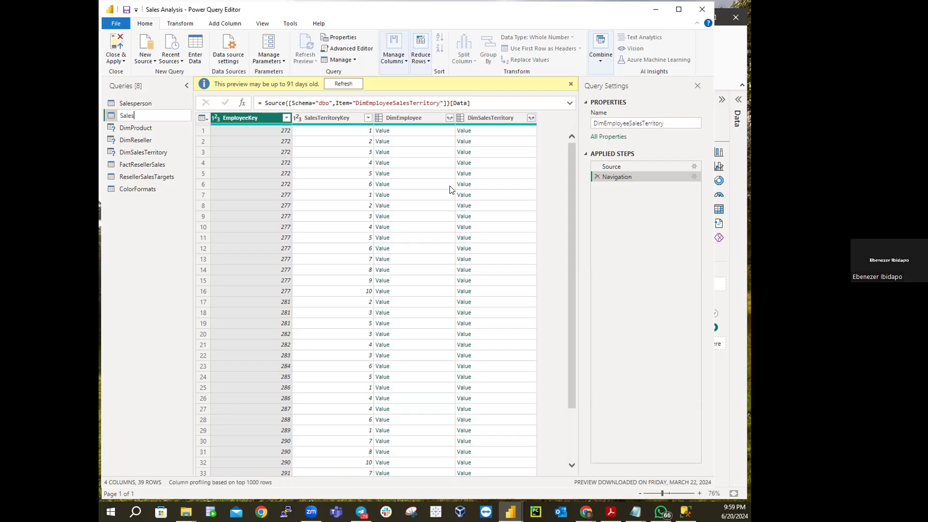
text(personRegion)
key(Return)
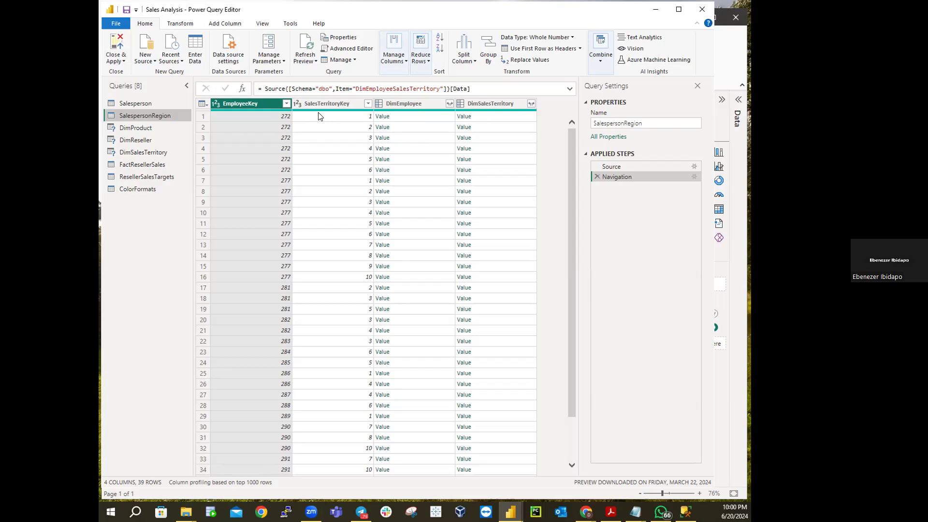
Step: Remove the DimEmployee and DimSalesTerritory columns from the SalespersonRegion query, and delete that removal from its applied steps
click(404, 106)
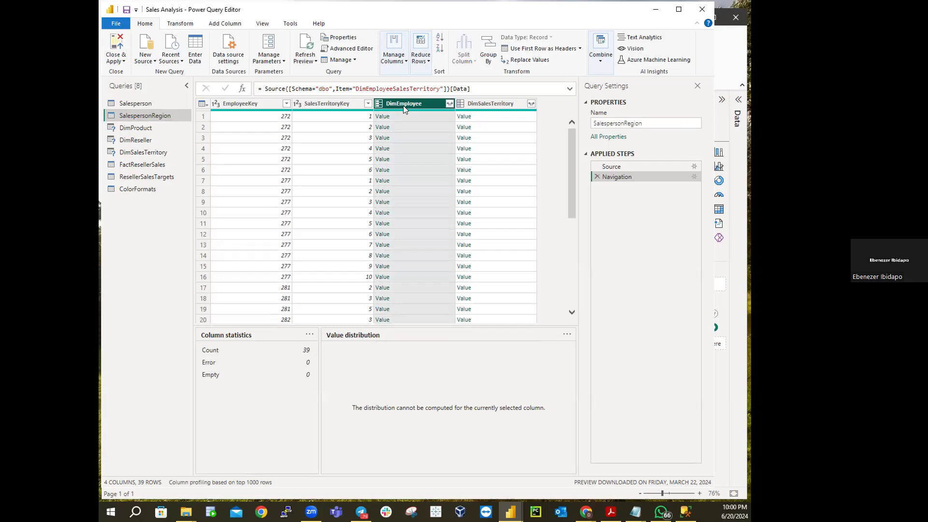
ctrl+click(491, 103)
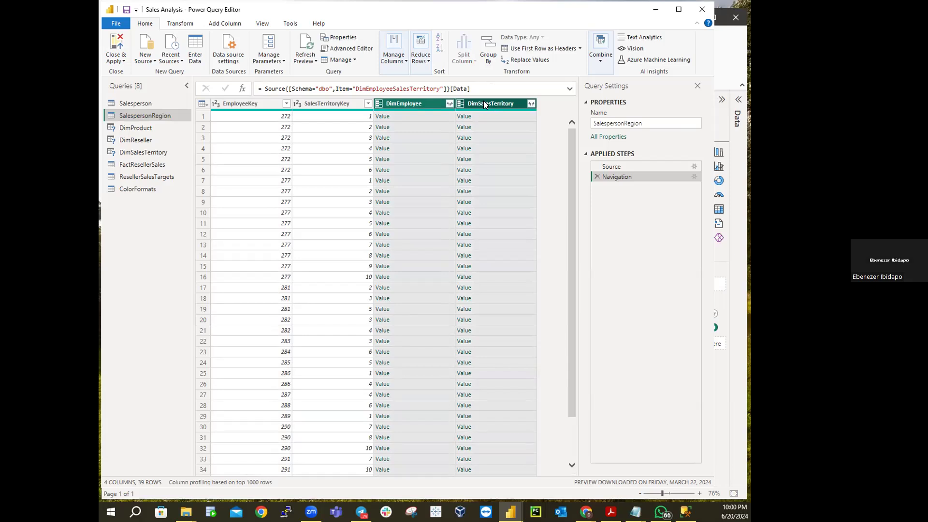
right_click(485, 105)
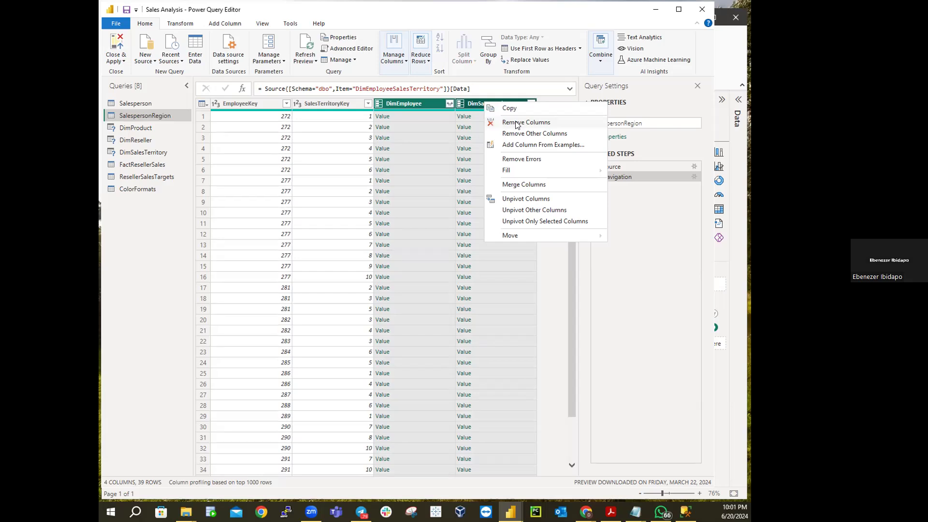
click(649, 237)
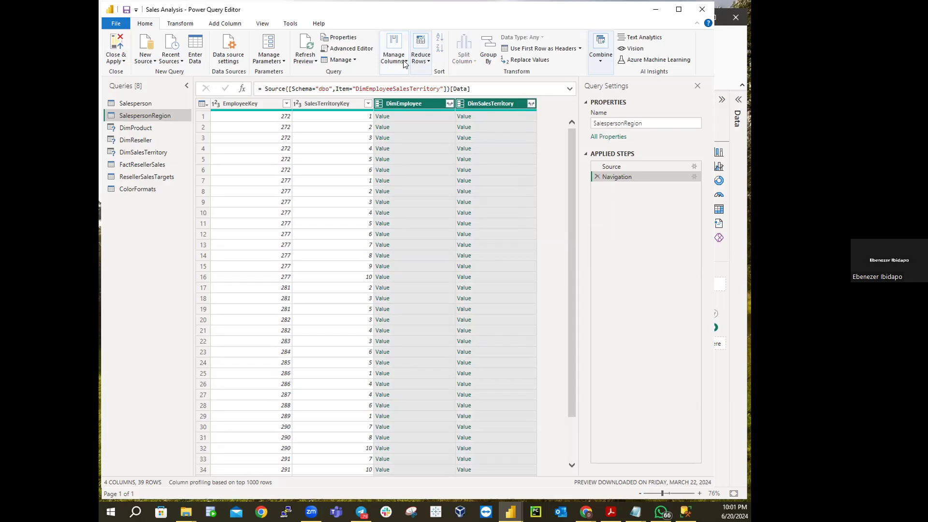
right_click(499, 105)
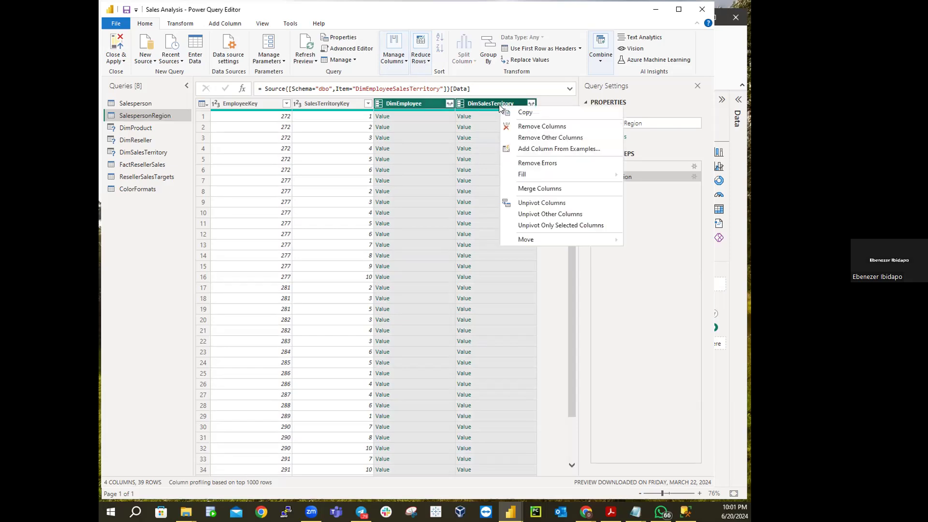
click(651, 189)
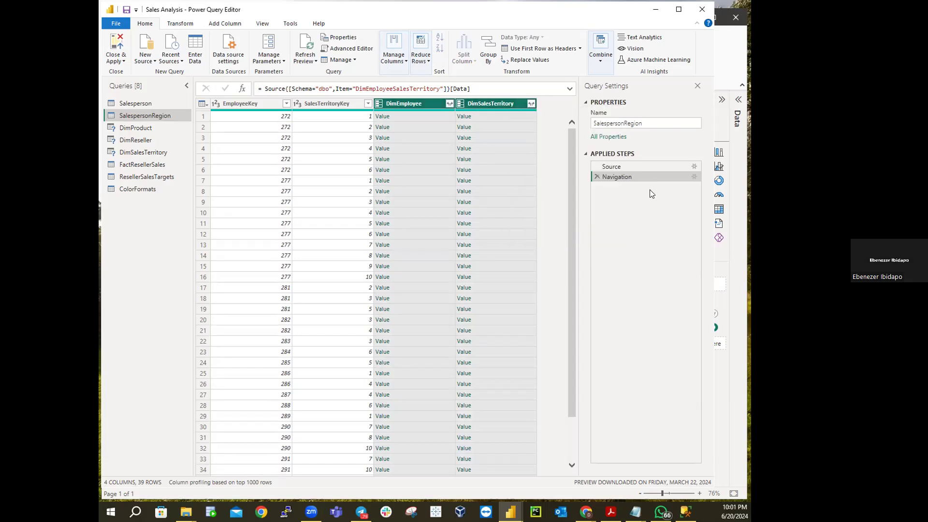
click(405, 61)
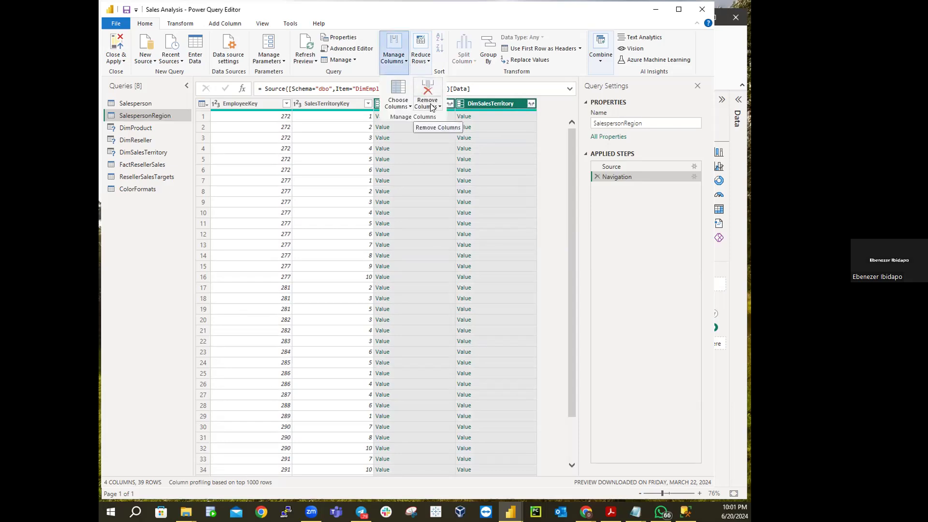
click(439, 107)
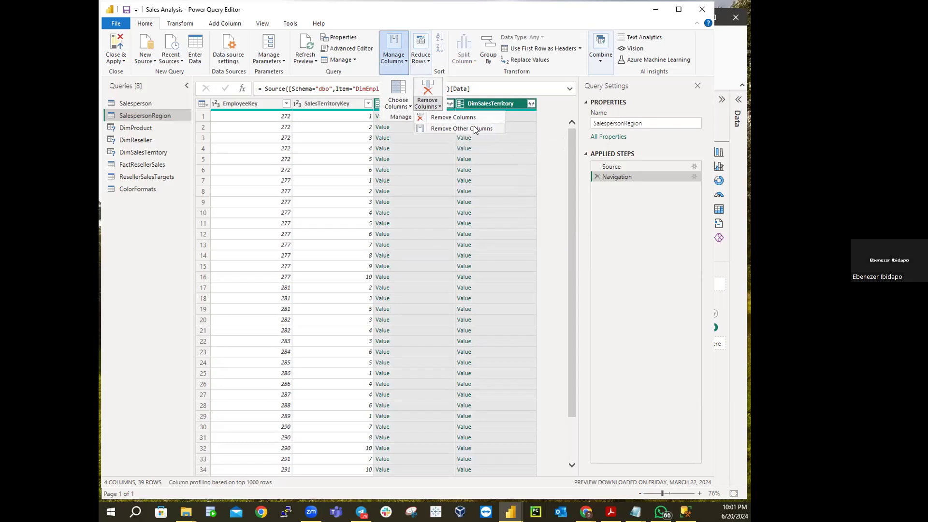
click(459, 118)
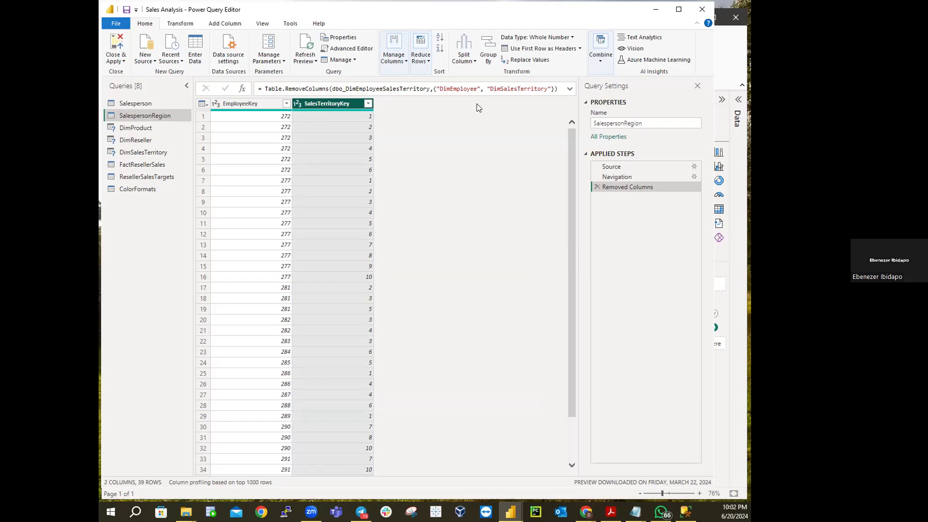
click(593, 187)
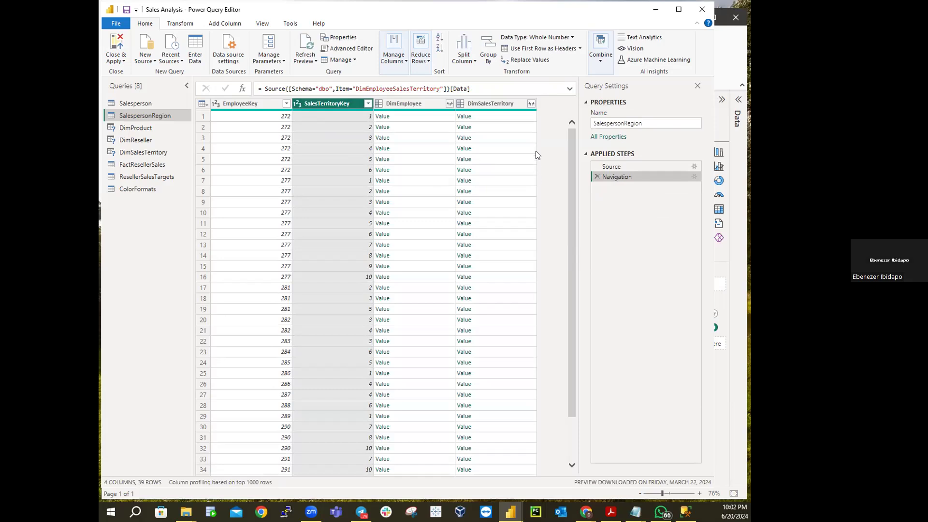
Step: Keep only the EmployeeKey and SalesTerritoryKey columns in the SalespersonRegion query by removing all other columns
click(240, 101)
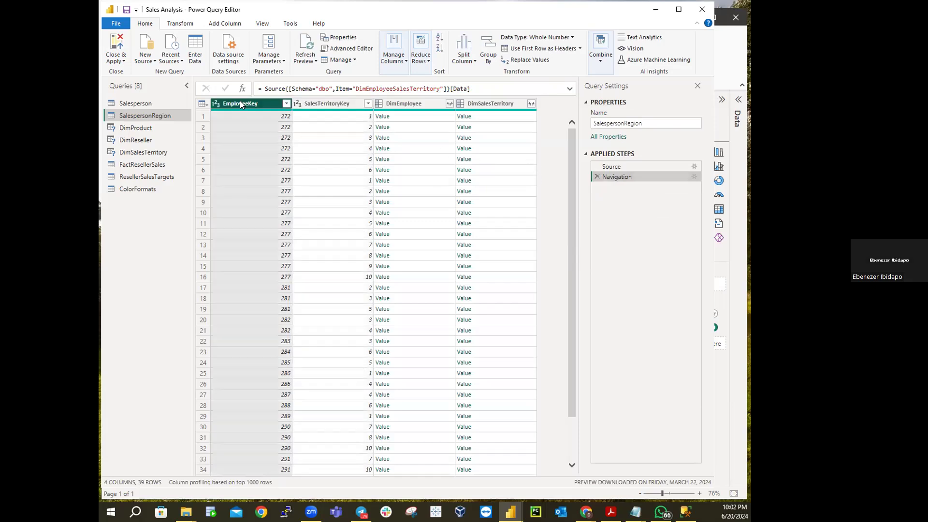
ctrl+click(340, 104)
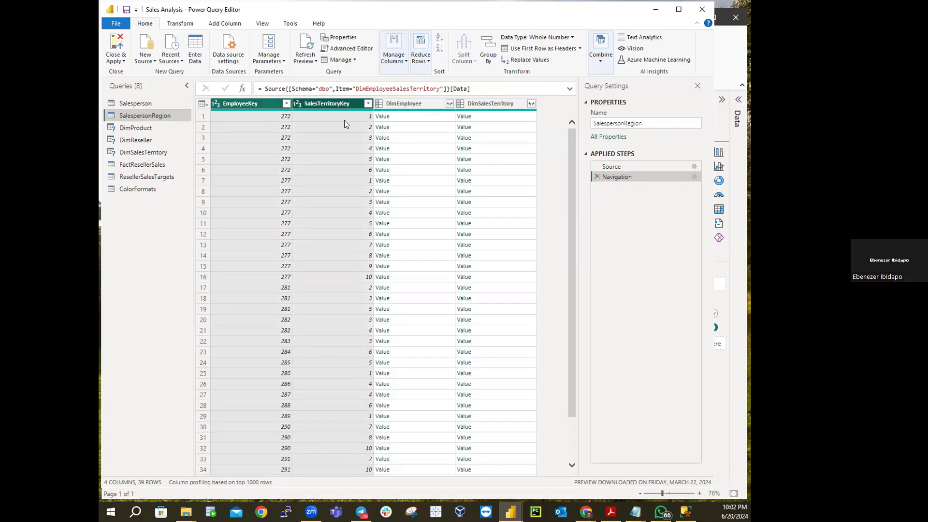
click(404, 63)
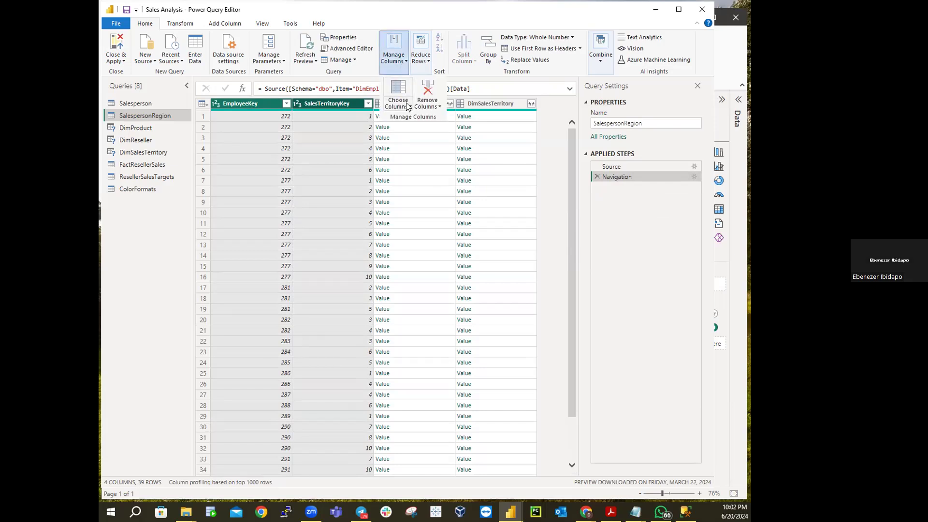
click(439, 107)
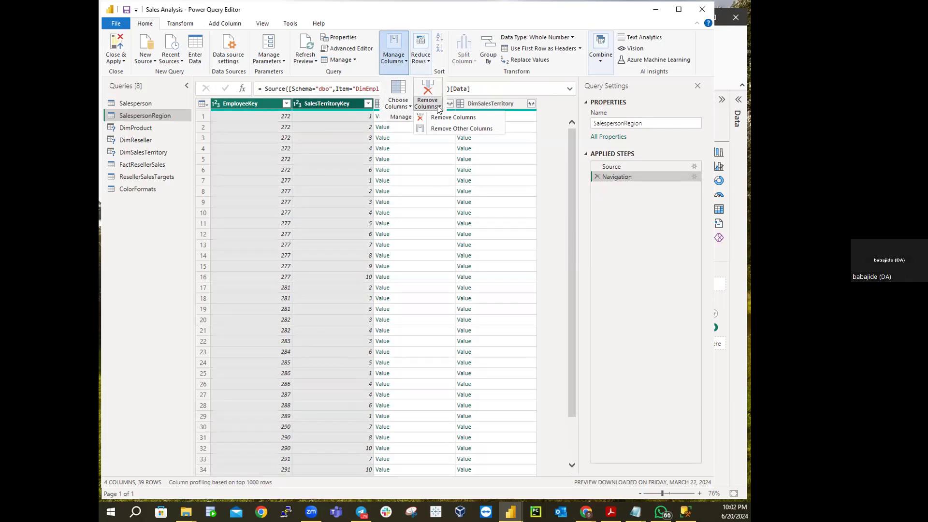
click(448, 128)
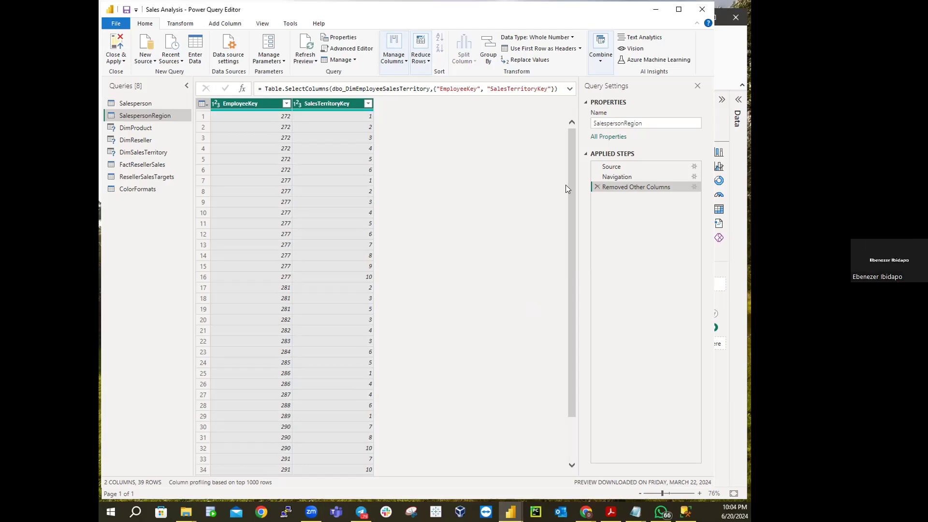
scroll(555, 290, down, 2)
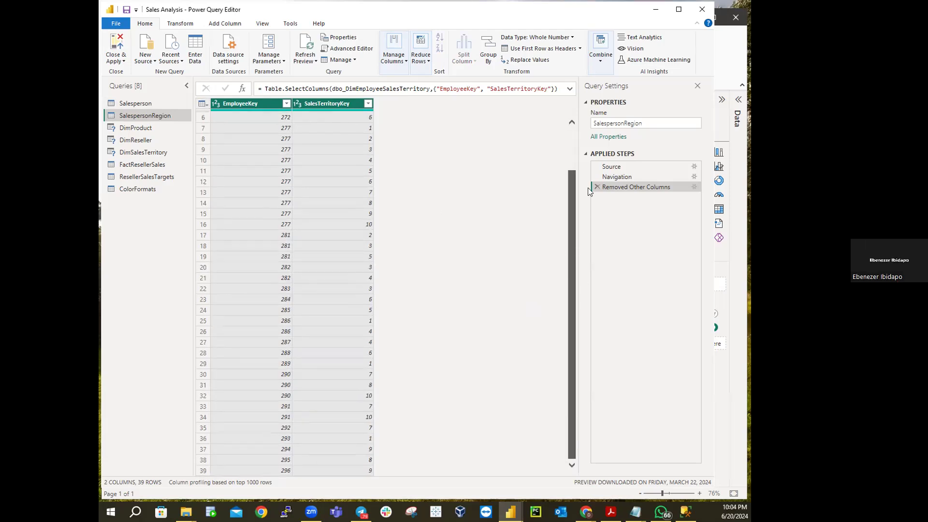
scroll(567, 167, up, 2)
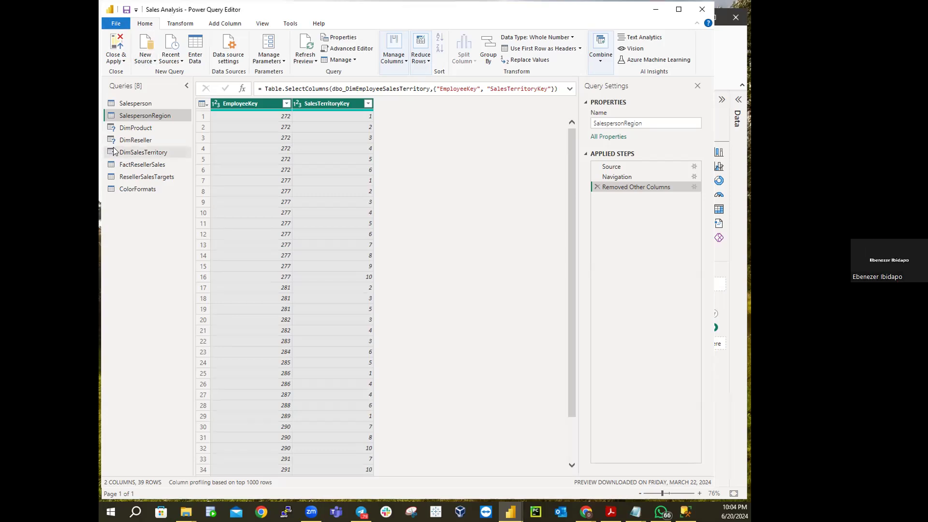
Step: Rename the DimProduct query as Product
click(142, 126)
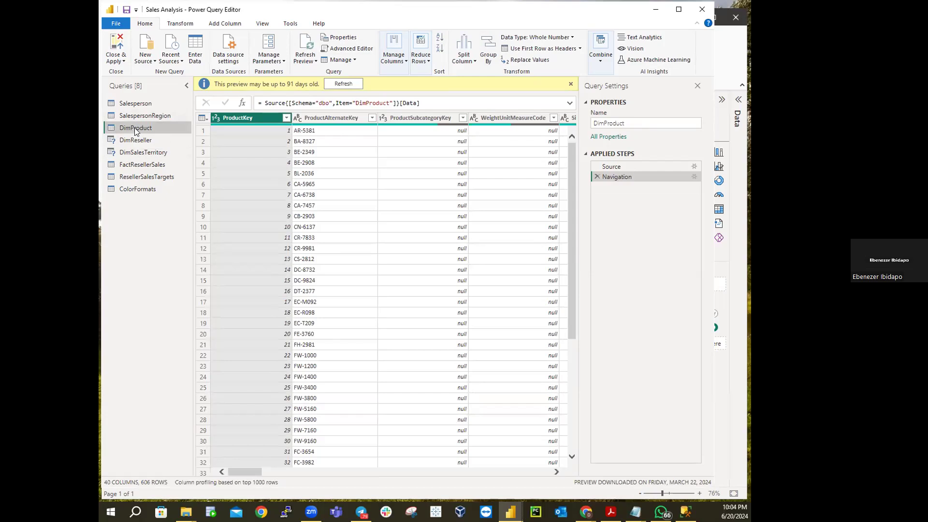
click(641, 124)
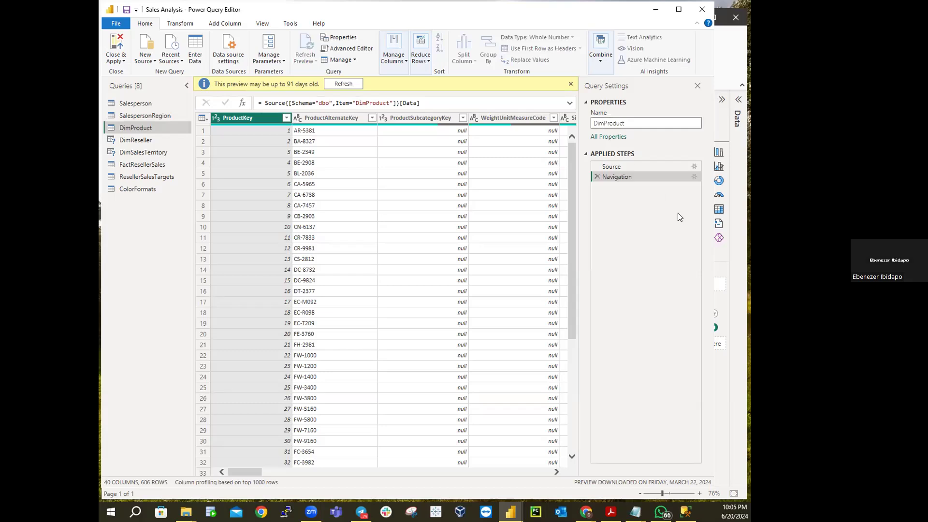
key(BackSpace)
key(BackSpace)
key(BackSpace)
key(Return)
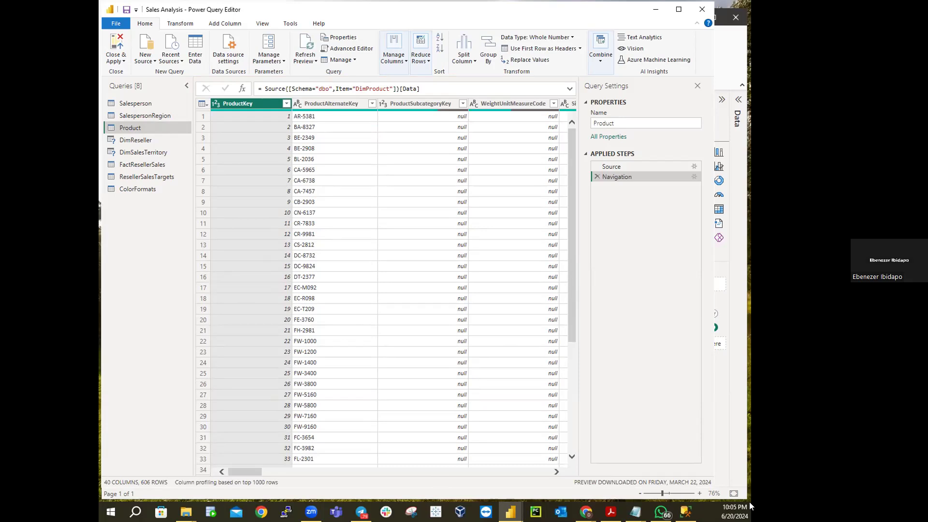
Step: Go to the FinishedGoodsFlag column of the Product query, using the column list sorted by name
drag(241, 470, 276, 470)
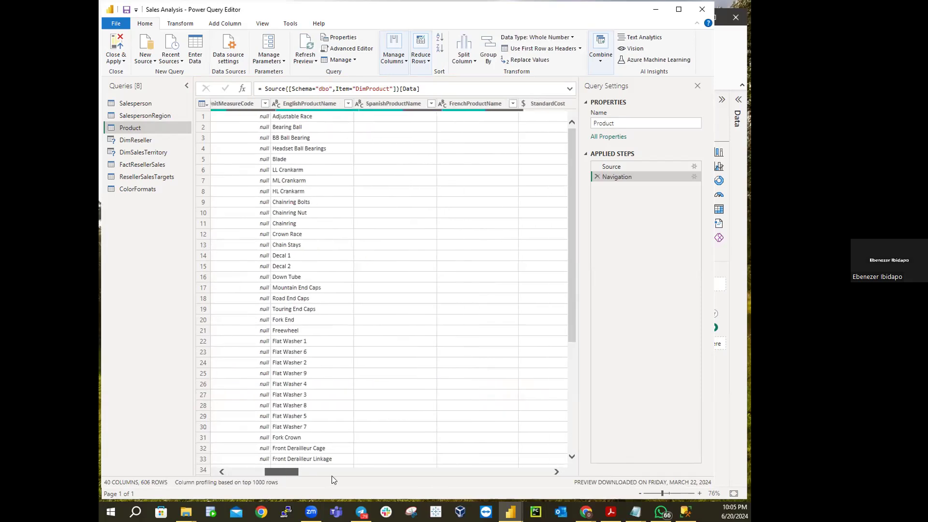
scroll(332, 476, right, 3)
scroll(332, 475, right, 9)
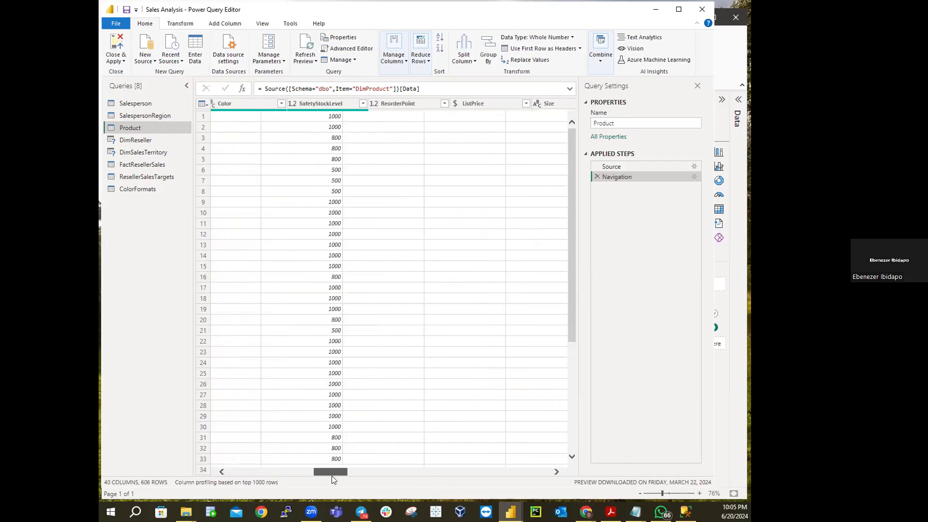
scroll(396, 481, right, 12)
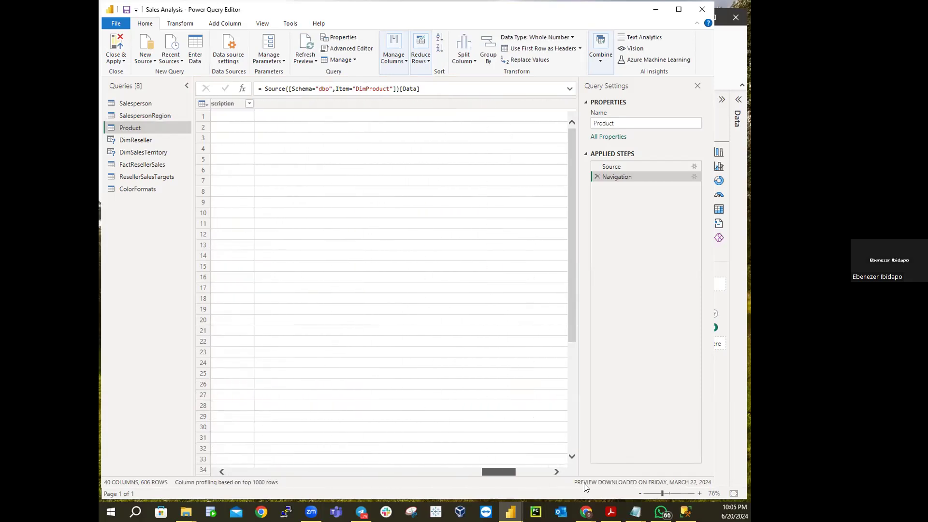
drag(305, 459, 173, 445)
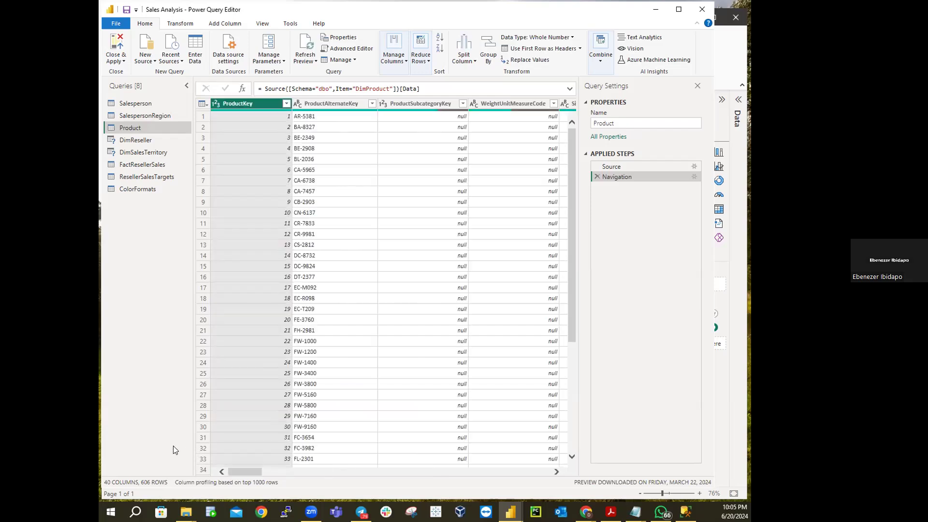
drag(243, 470, 115, 458)
click(406, 62)
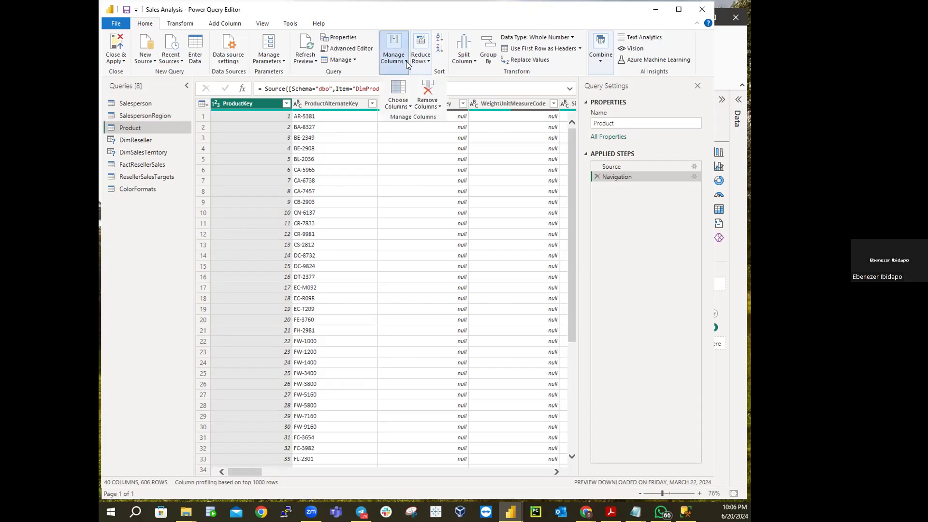
click(406, 61)
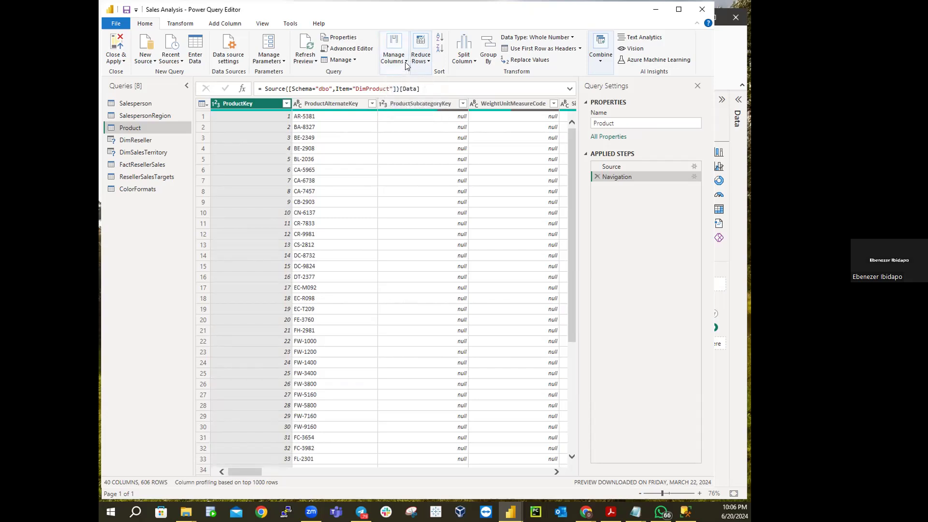
click(405, 62)
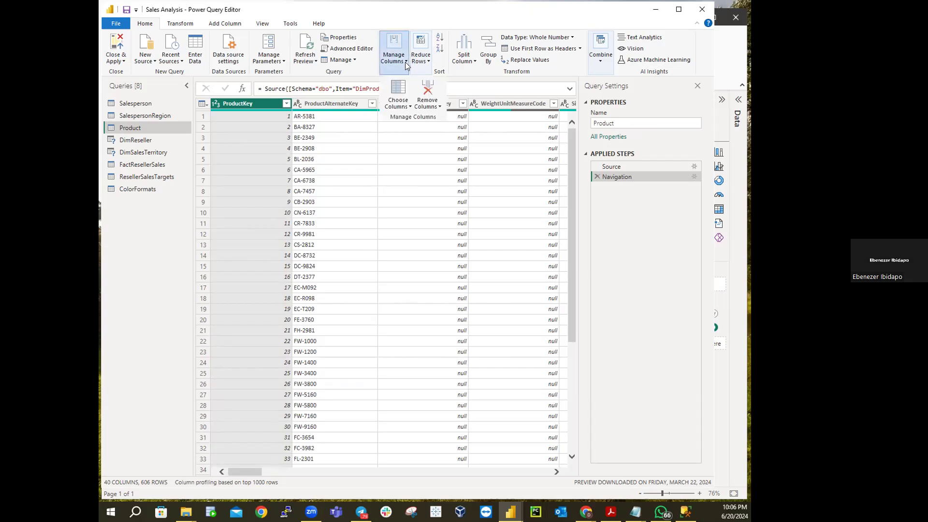
click(408, 106)
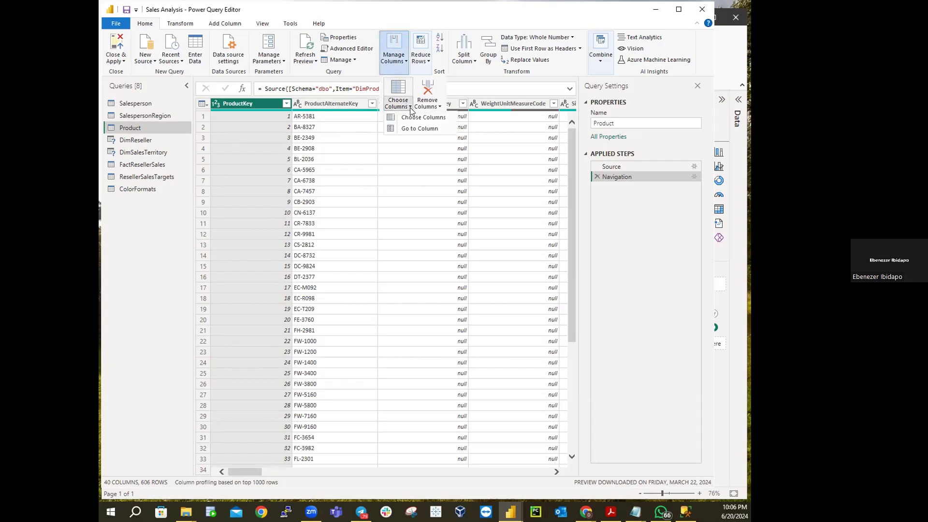
click(410, 129)
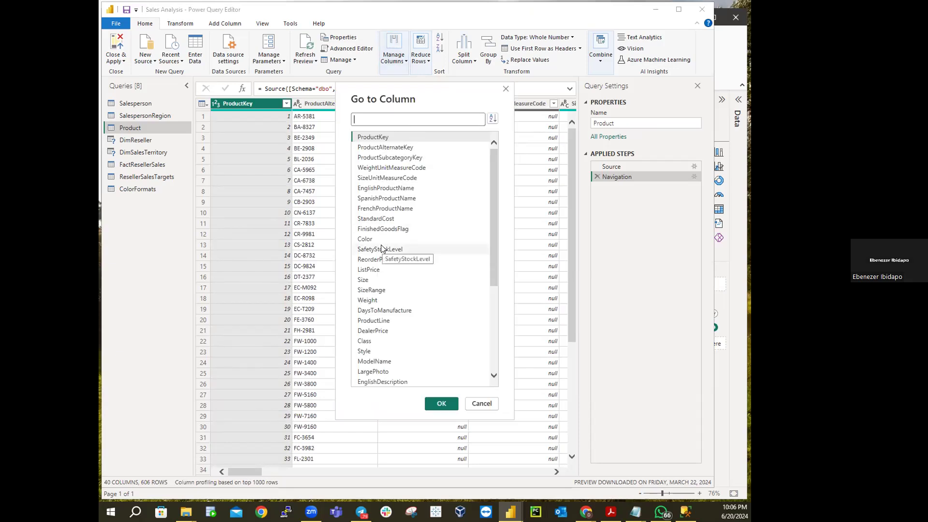
click(493, 119)
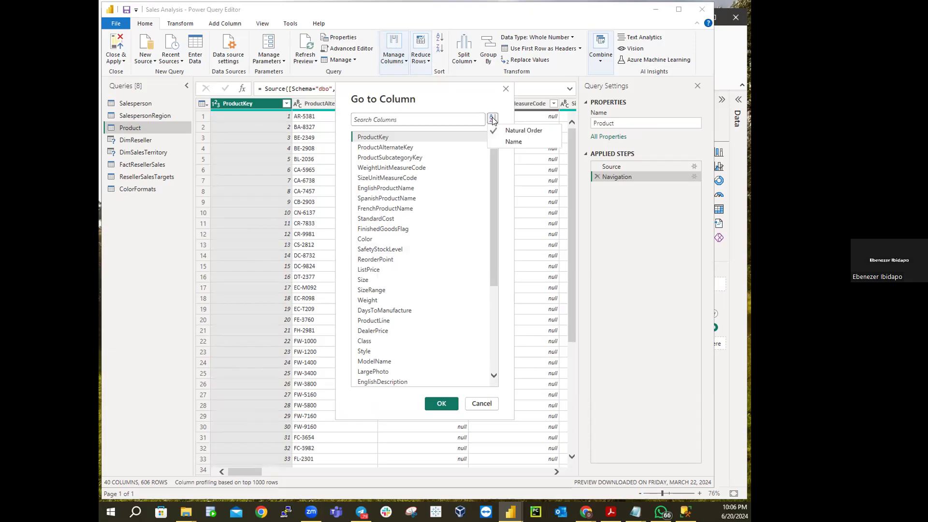
click(509, 143)
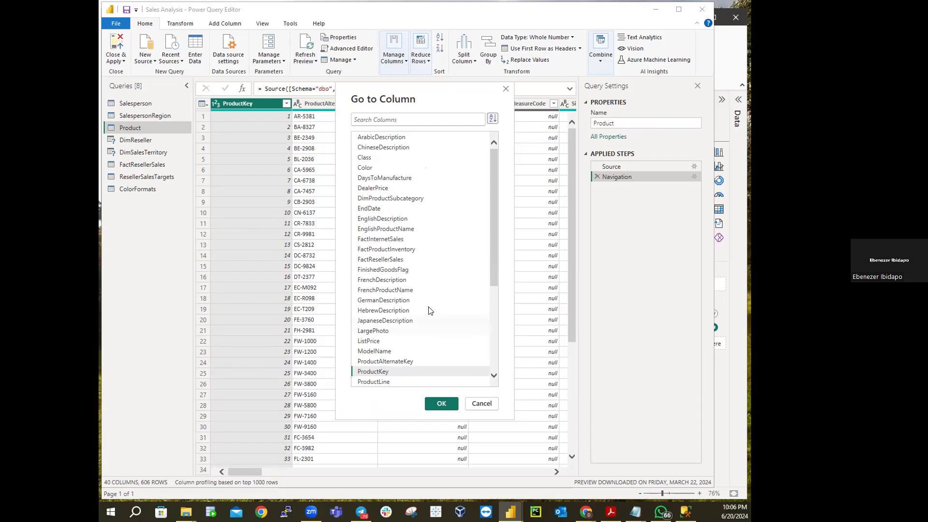
click(393, 273)
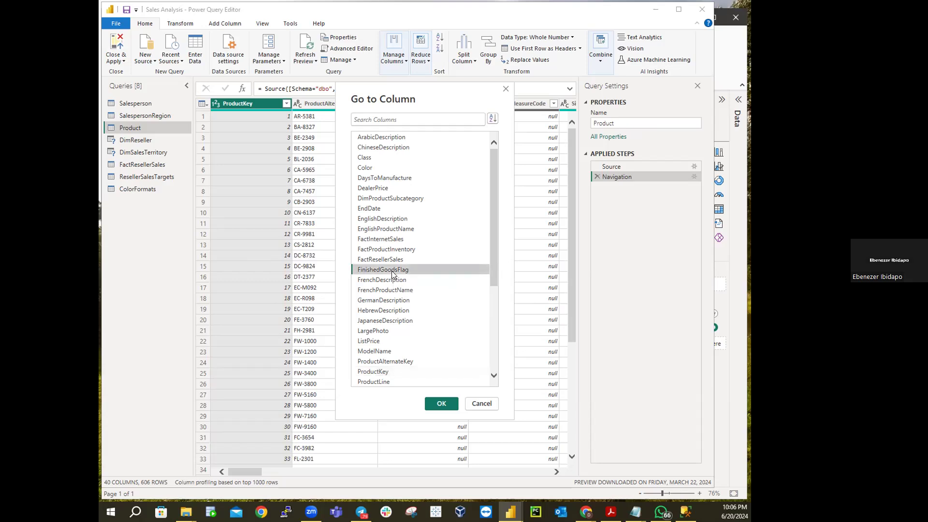
click(444, 405)
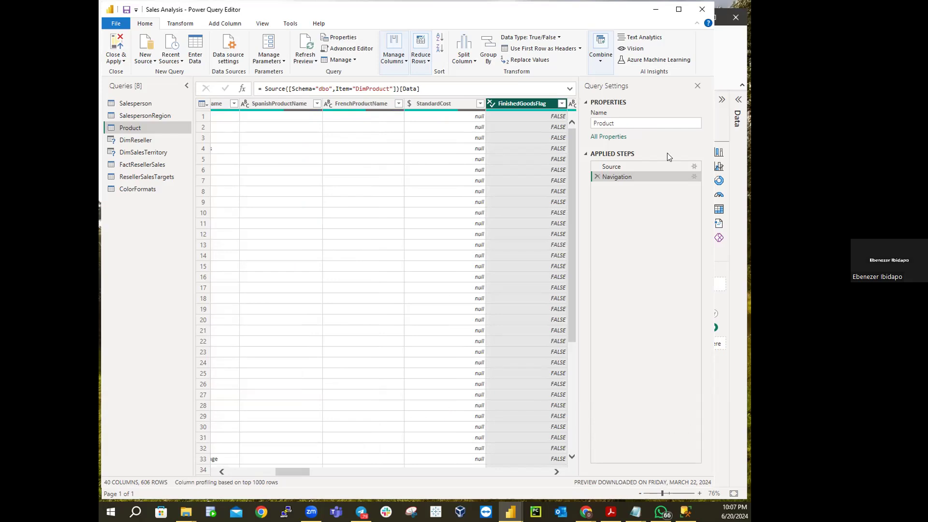
Step: Filter the FinishedGoodsFlag column of the Product query to keep only the TRUE rows, and check the filtered rows
click(561, 103)
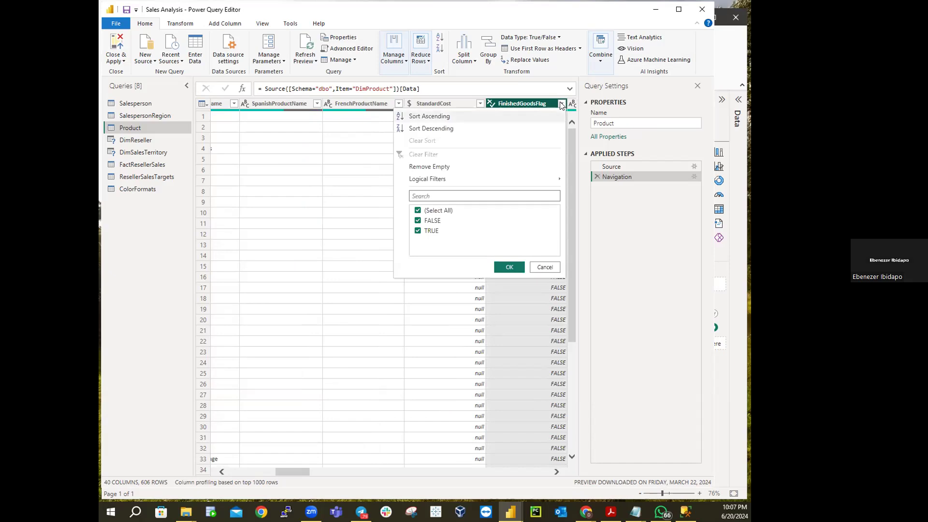
click(423, 210)
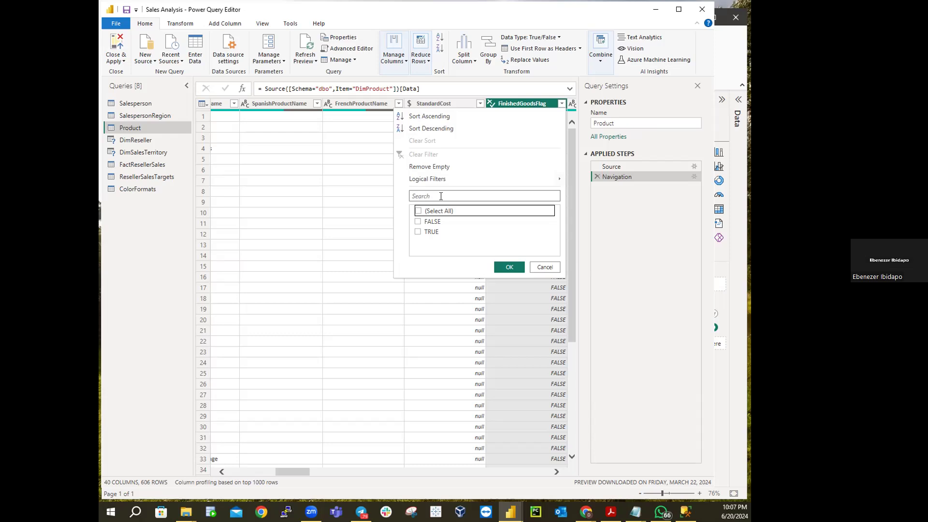
click(418, 231)
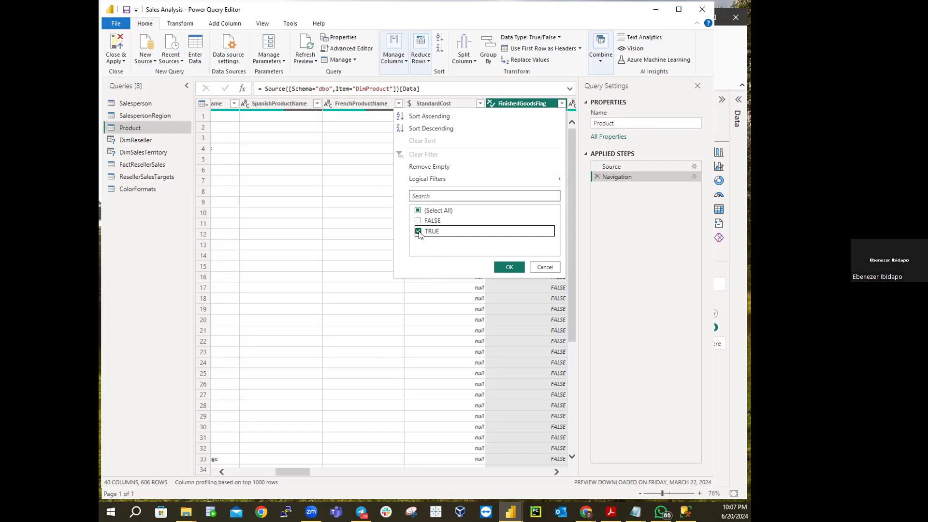
click(510, 267)
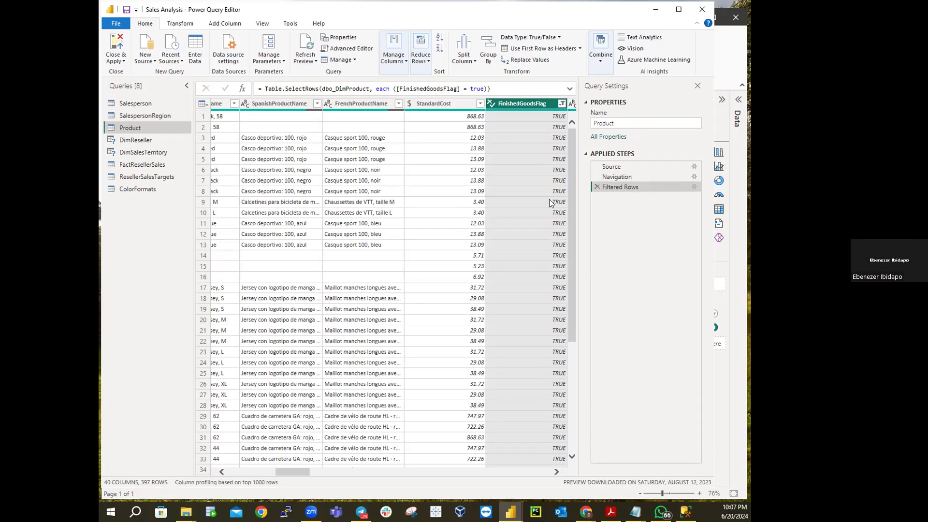
drag(571, 209, 584, 343)
scroll(576, 376, down, 3)
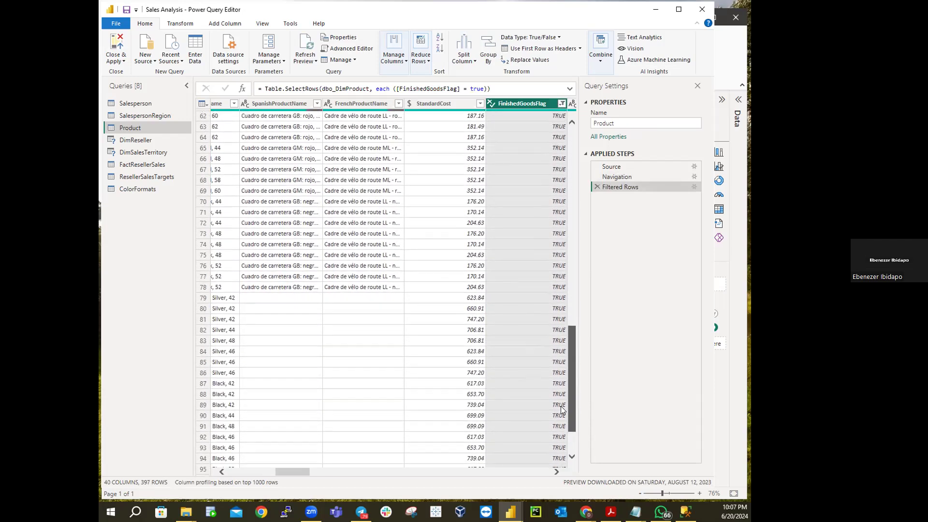
drag(560, 410, 580, 358)
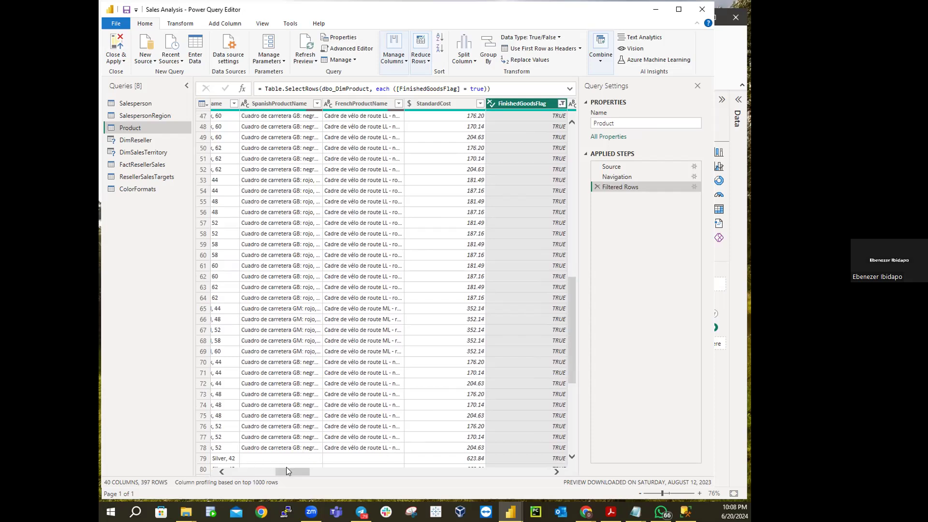
Step: Start choosing the columns to keep in the Product query, selecting only ProductKey, EnglishProductName, StandardCost and Color
drag(292, 472, 204, 469)
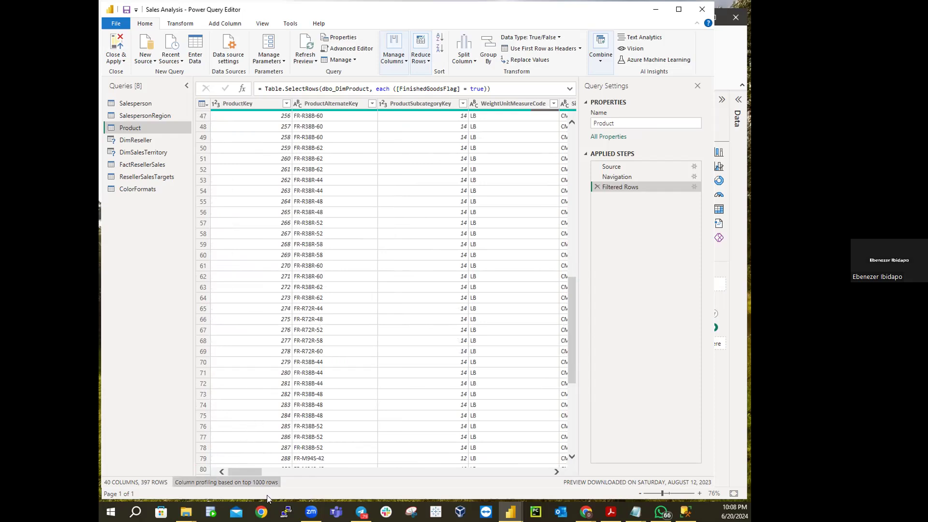
drag(253, 469, 282, 384)
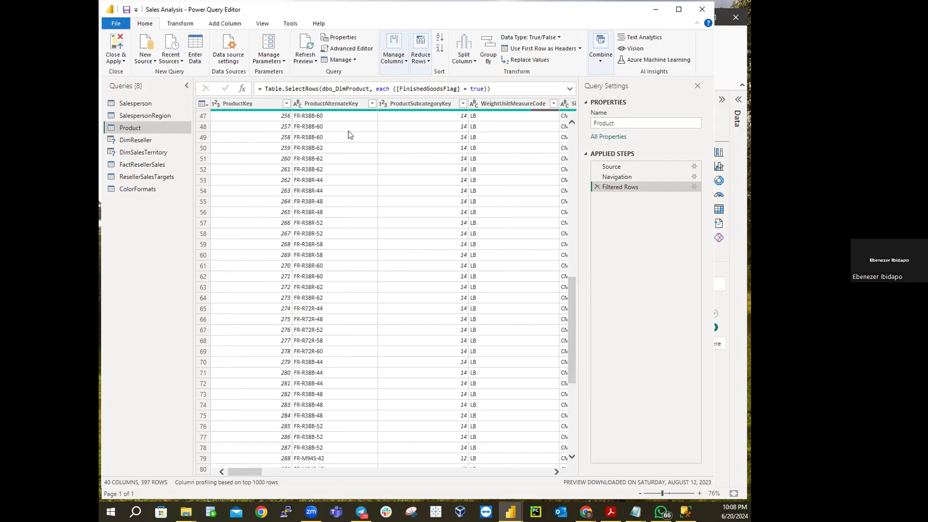
click(405, 62)
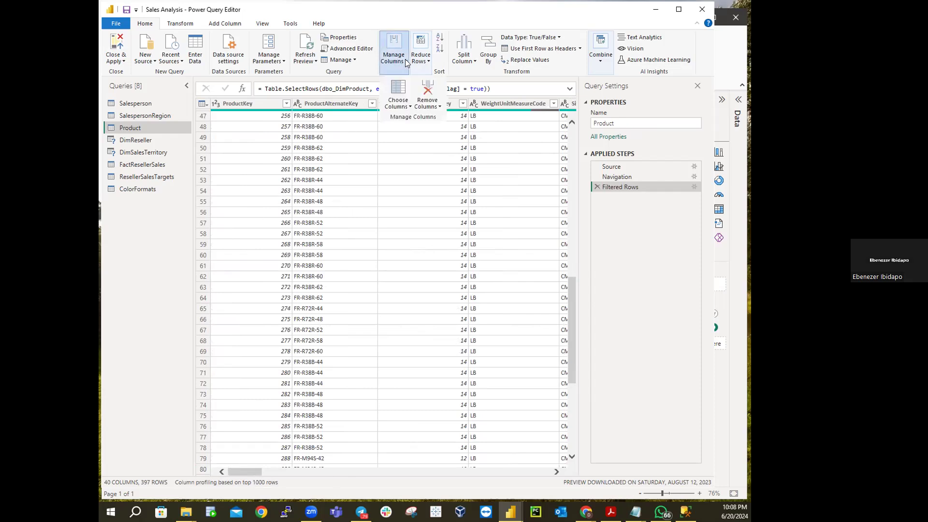
click(409, 107)
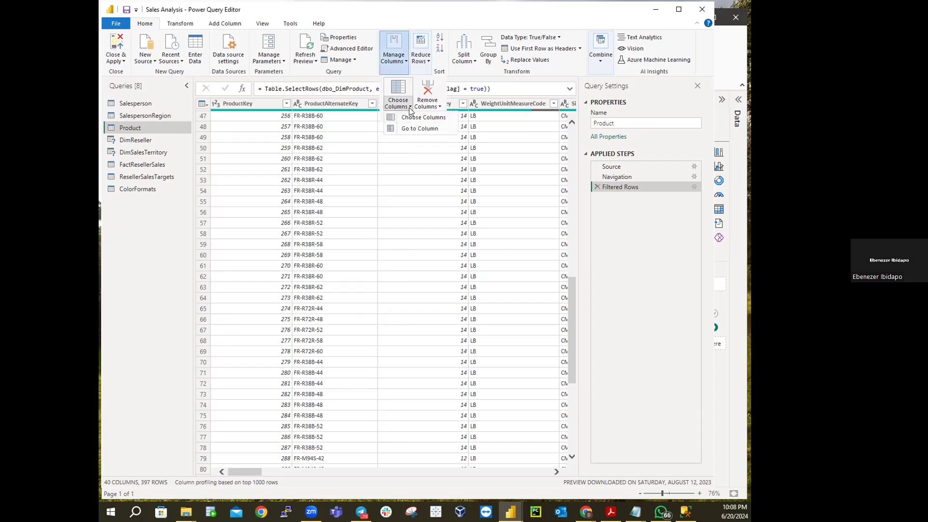
click(409, 118)
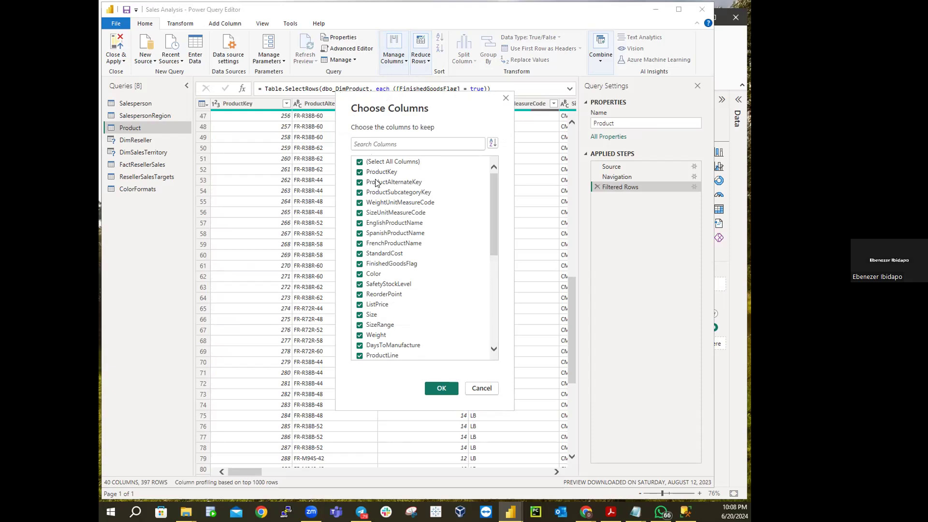
click(363, 163)
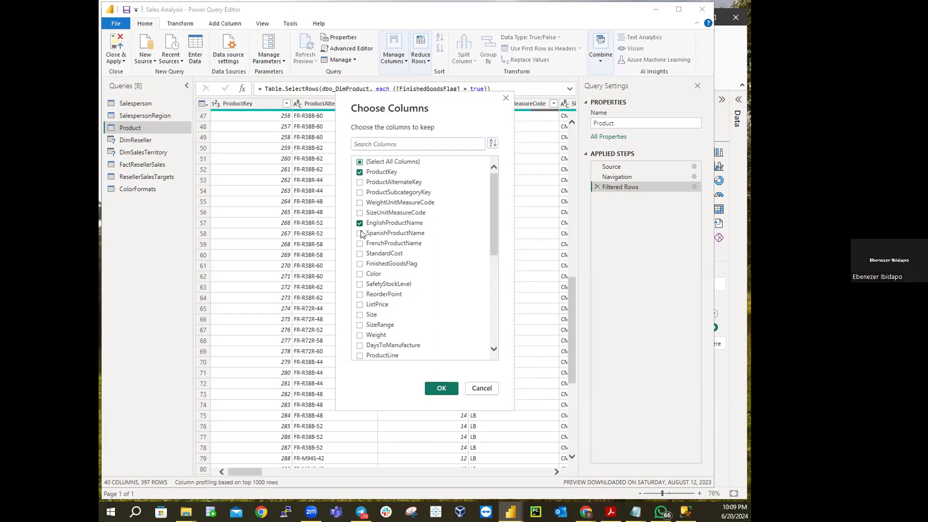
click(360, 253)
click(360, 273)
Step: Add DimProductSubcategory to the columns to keep and review the selection through the whole column list
scroll(427, 313, down, 3)
scroll(427, 313, down, 3)
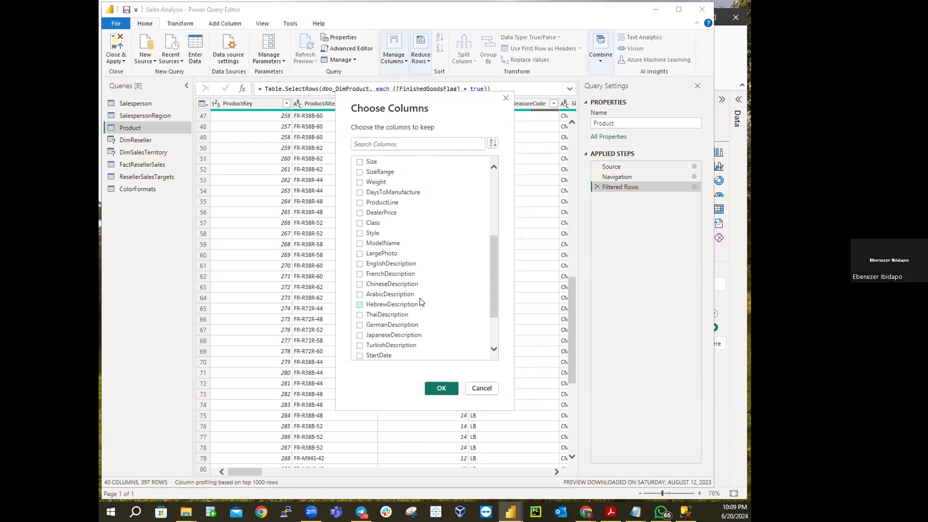
scroll(424, 247, down, 2)
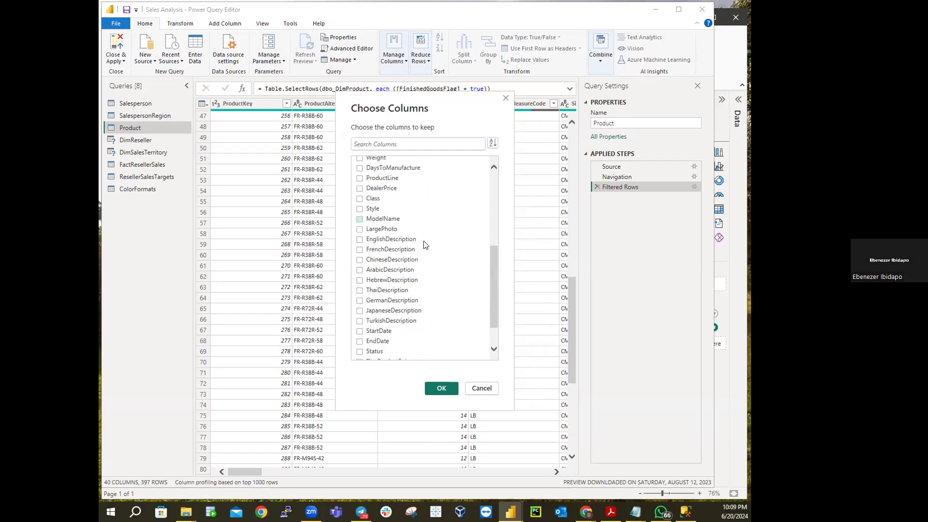
scroll(424, 249, up, 3)
scroll(424, 250, down, 3)
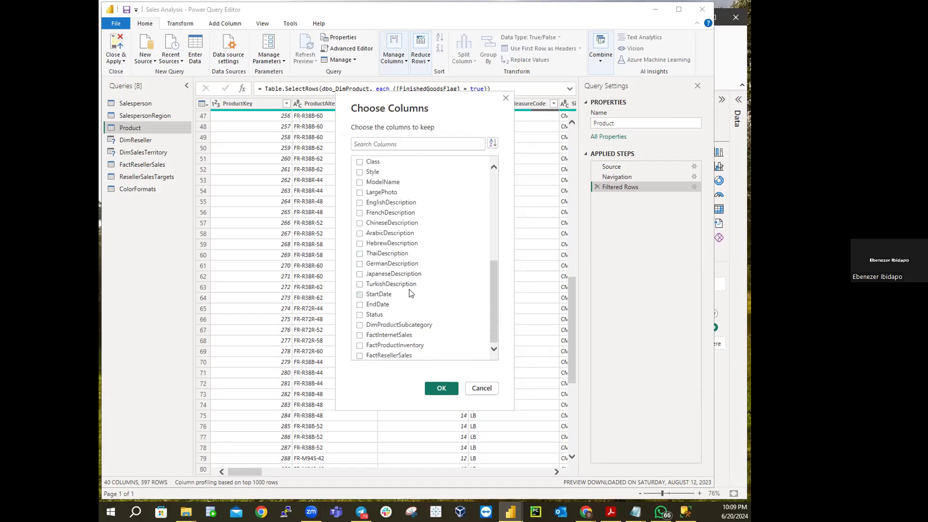
click(359, 325)
scroll(385, 293, up, 7)
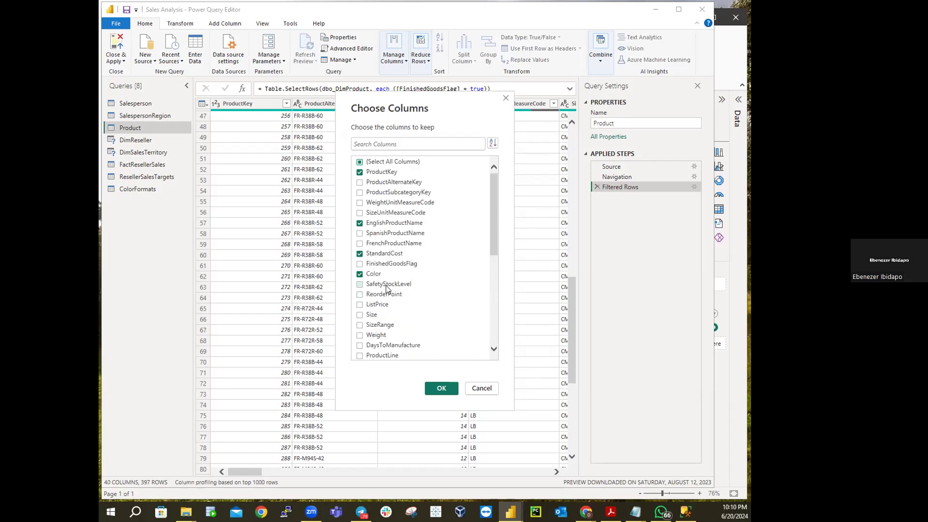
scroll(392, 256, down, 5)
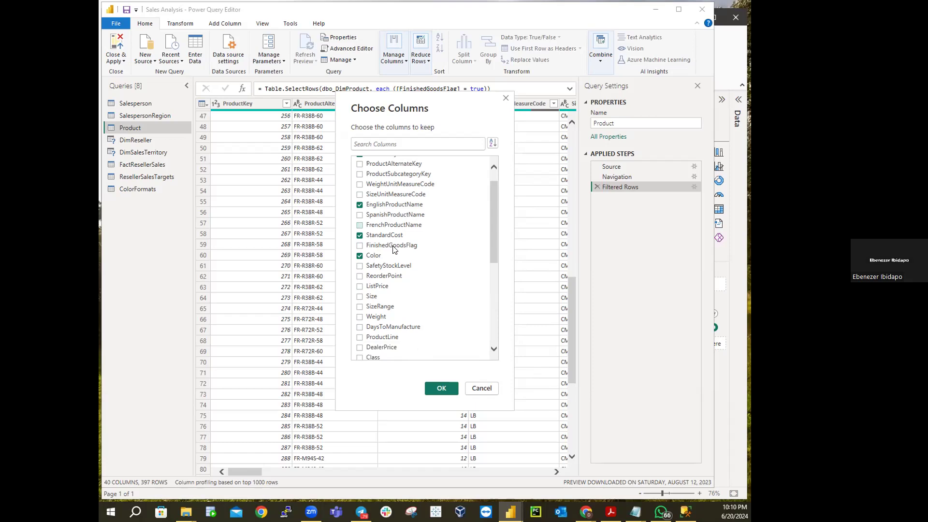
scroll(392, 257, down, 2)
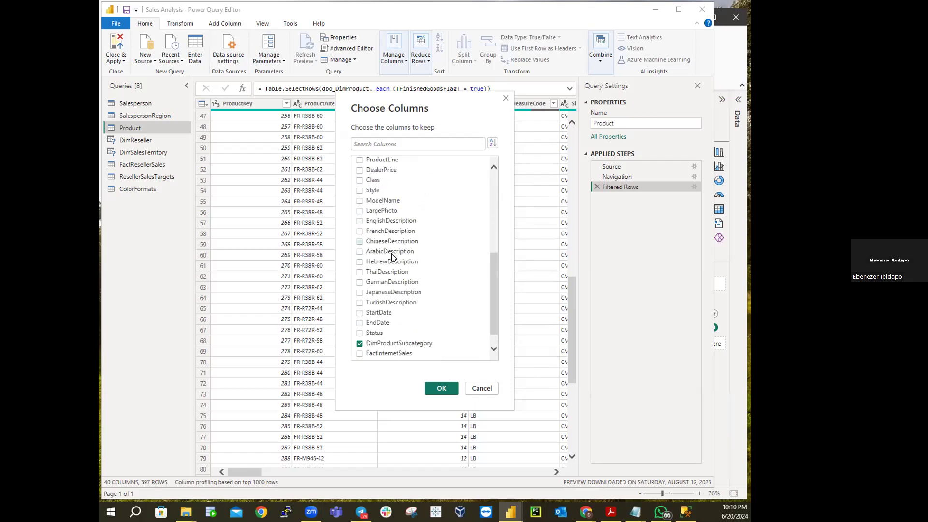
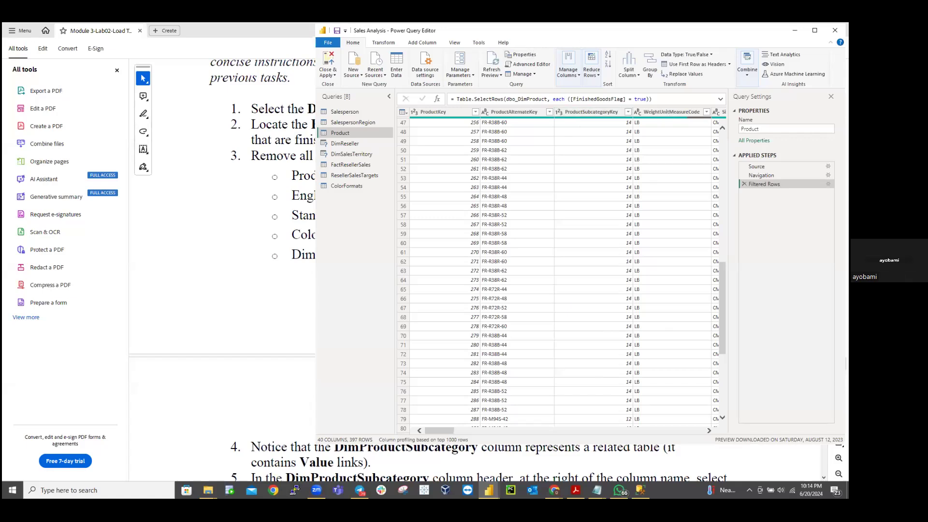
drag(582, 37, 848, 40)
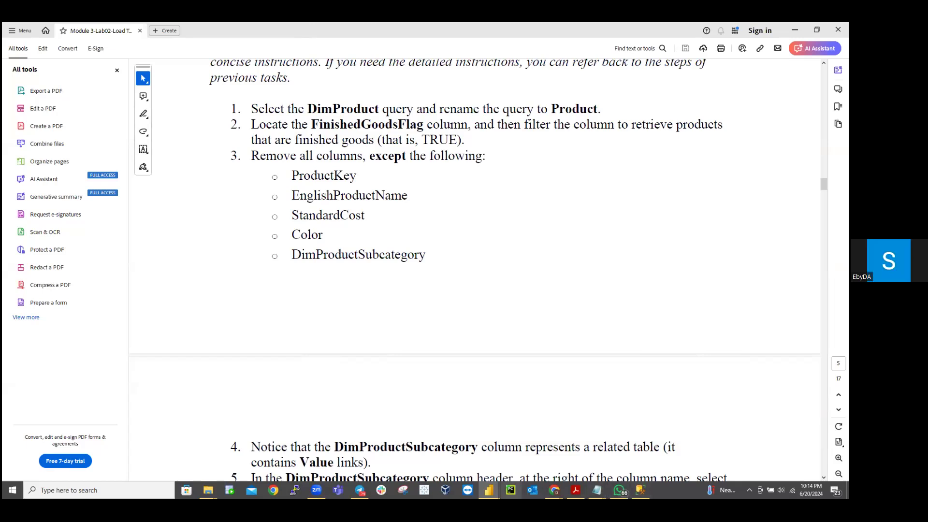
mouse_move(489, 490)
click(468, 450)
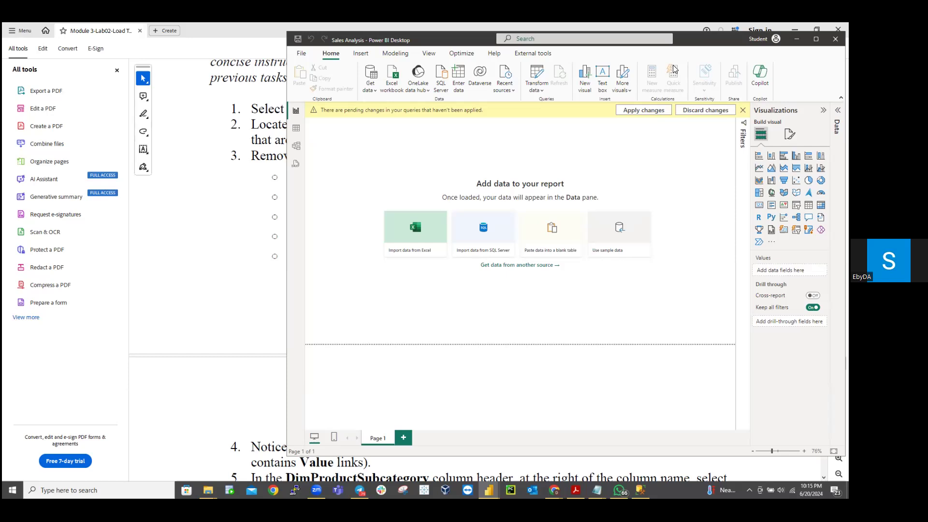
click(797, 39)
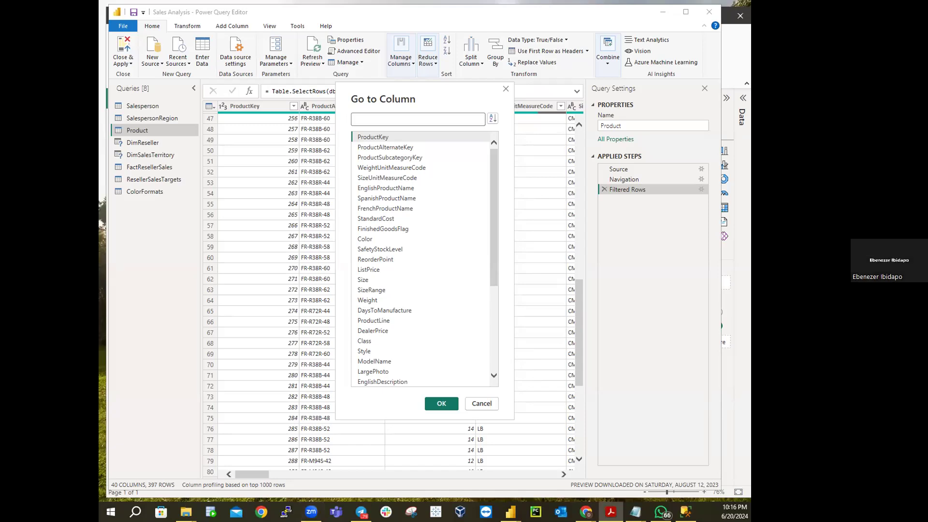
click(475, 404)
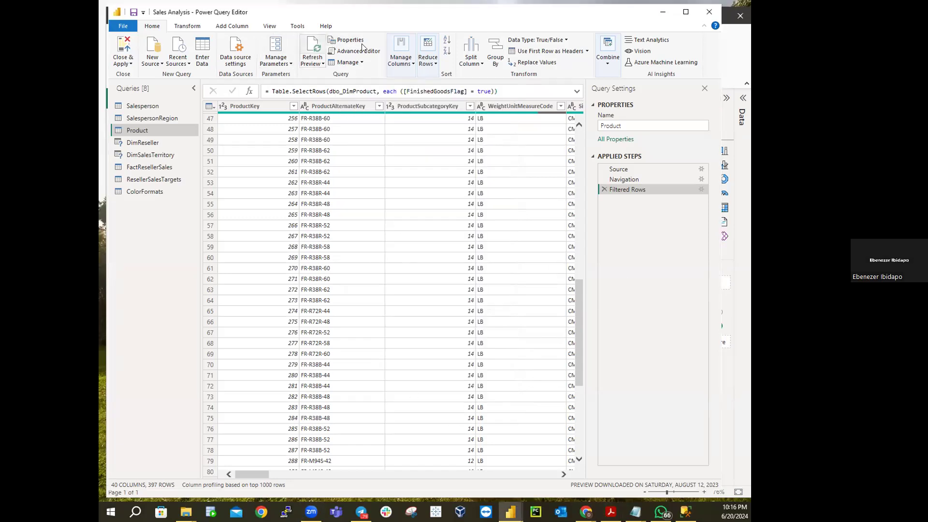
click(410, 67)
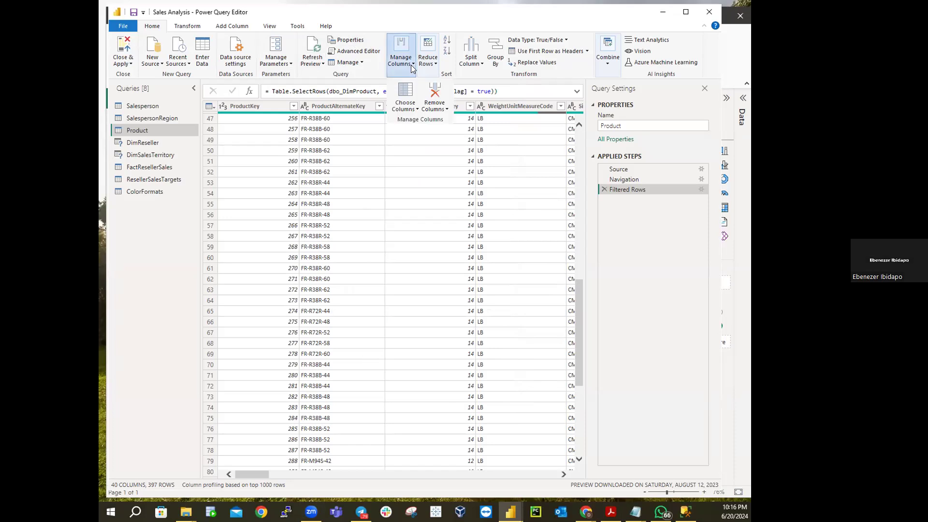
click(418, 109)
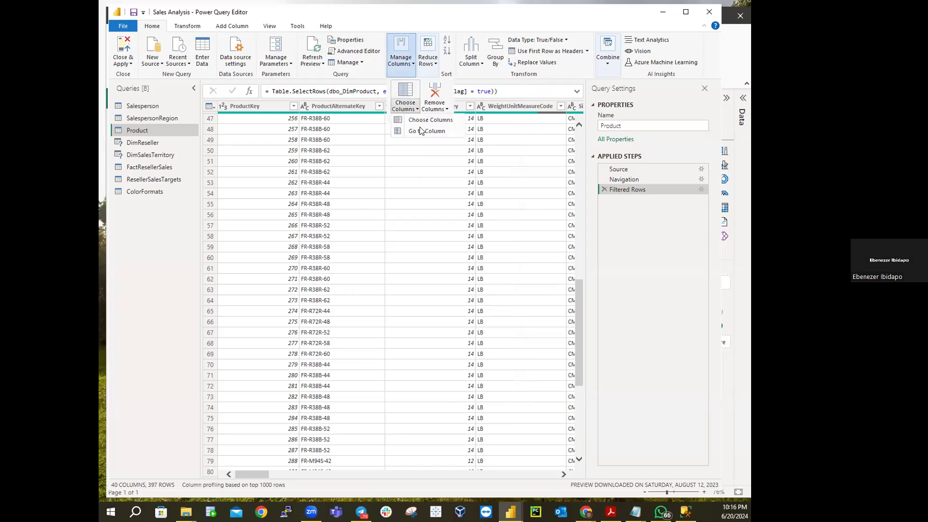
click(422, 131)
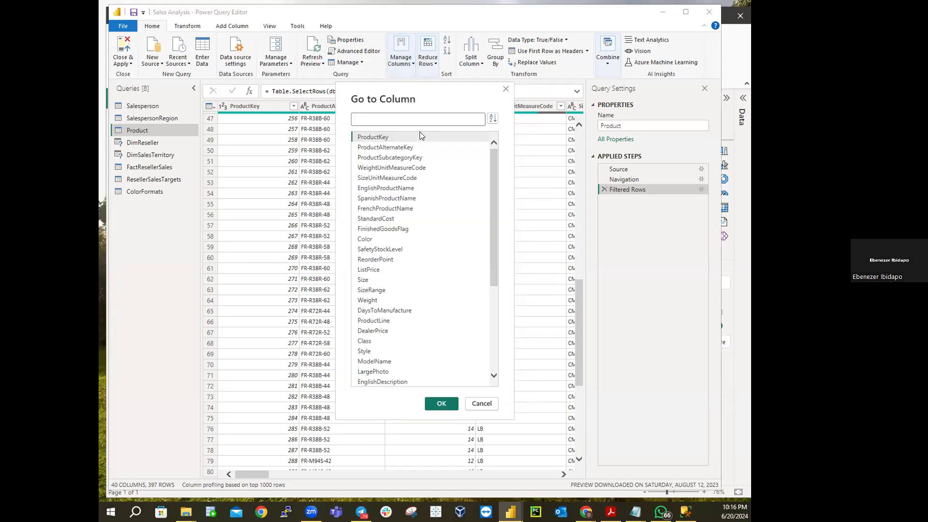
click(481, 404)
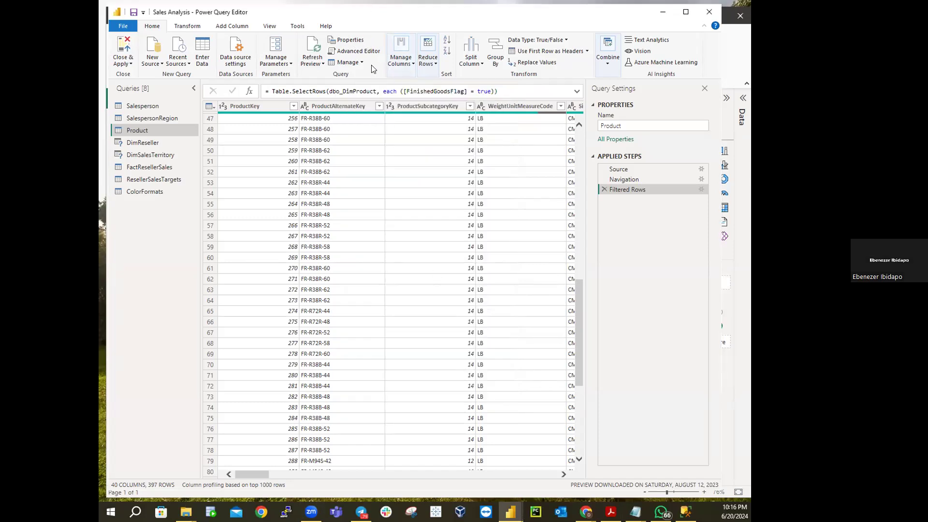
Step: Restart choosing the Product query's columns, clearing all of them and selecting only ProductKey, EnglishProductName, StandardCost and Color
click(411, 67)
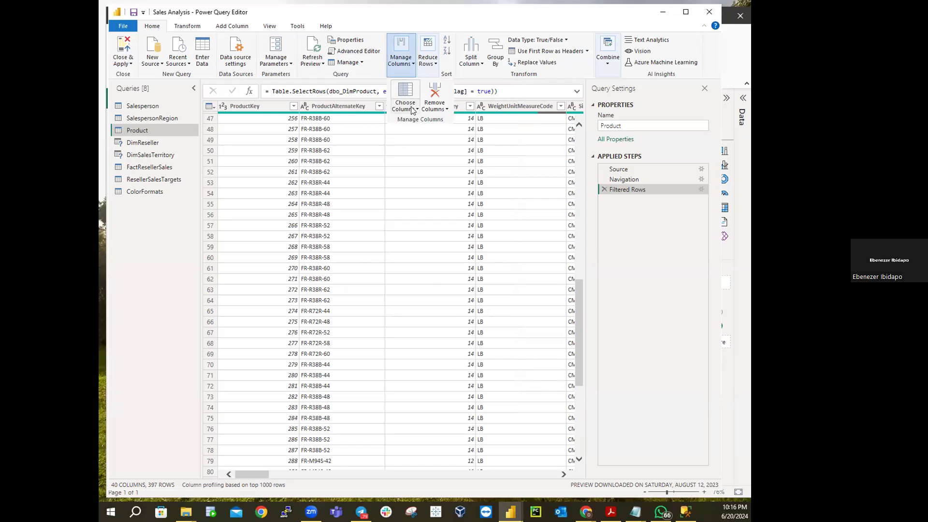
click(417, 109)
click(414, 122)
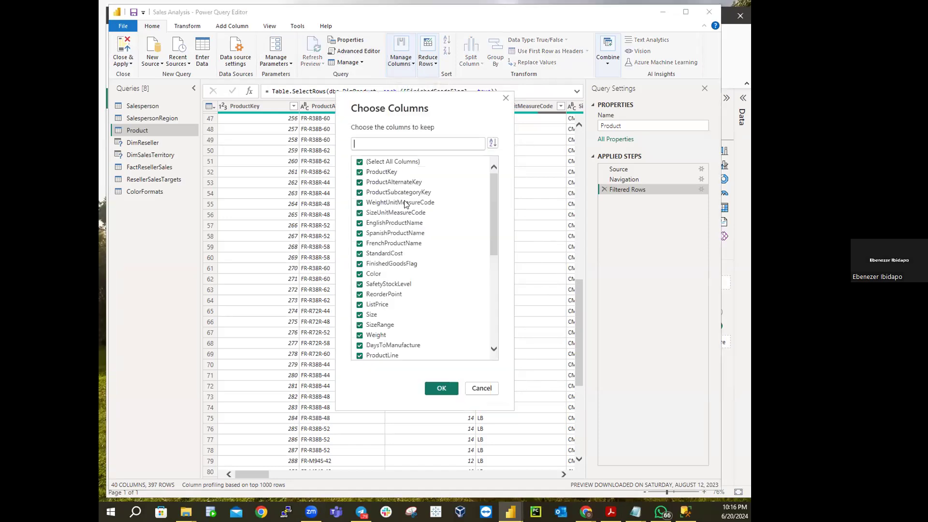
click(359, 163)
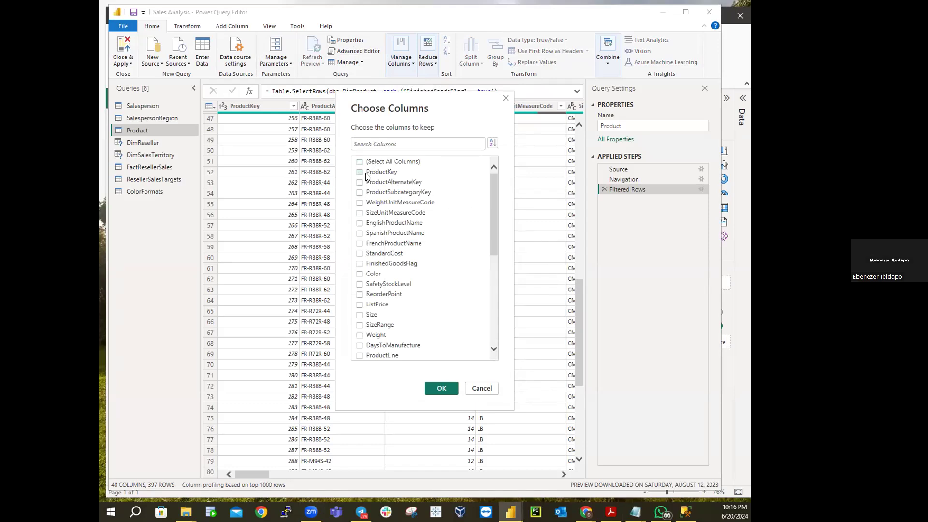
click(360, 172)
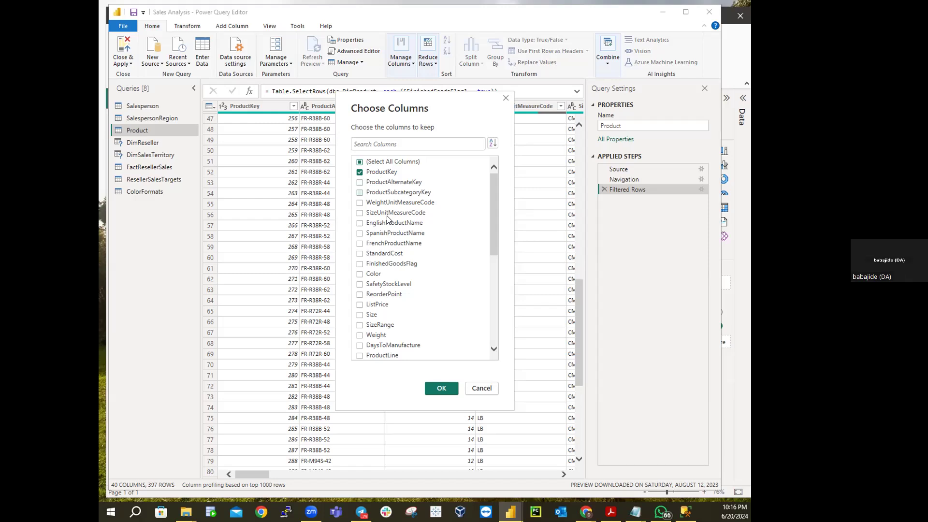
click(359, 223)
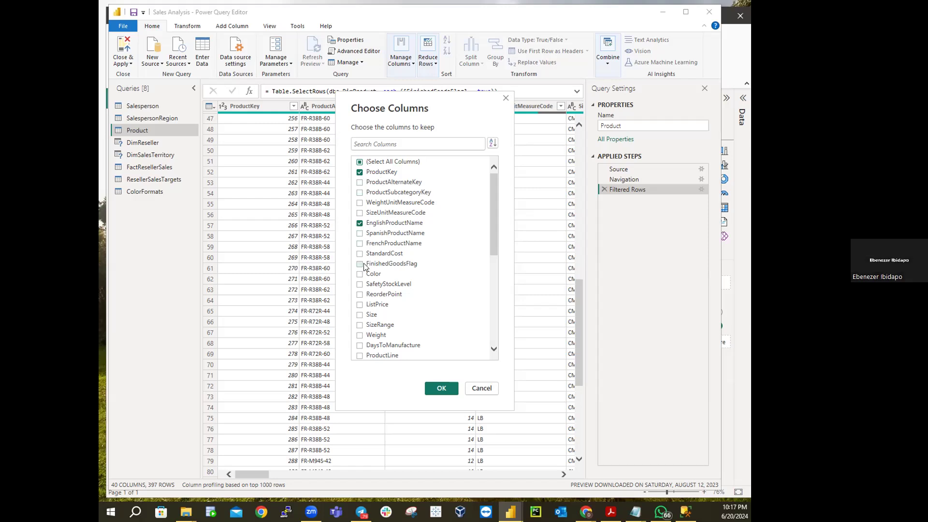
click(360, 254)
click(360, 275)
Step: Add DimProductSubcategory to the columns to keep, apply the column choice to the Product query, and check the reduced table
scroll(415, 311, down, 3)
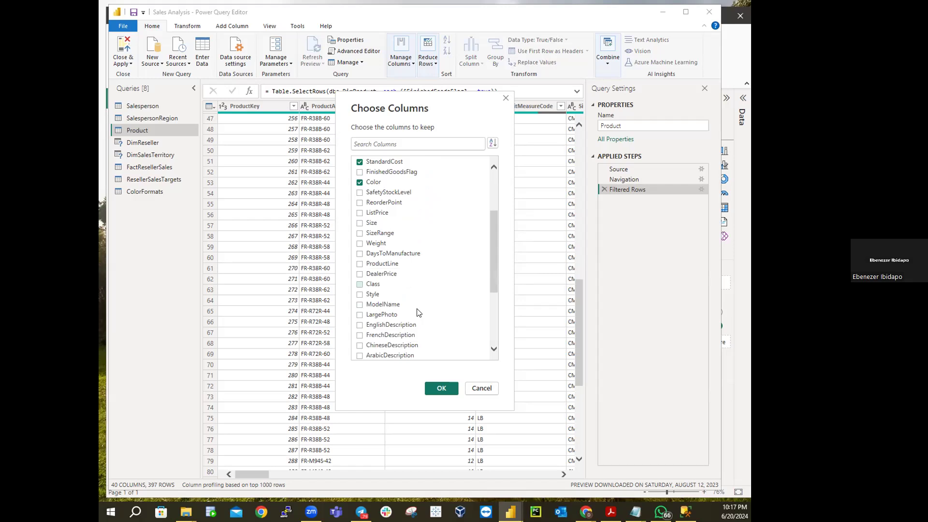
scroll(419, 313, down, 3)
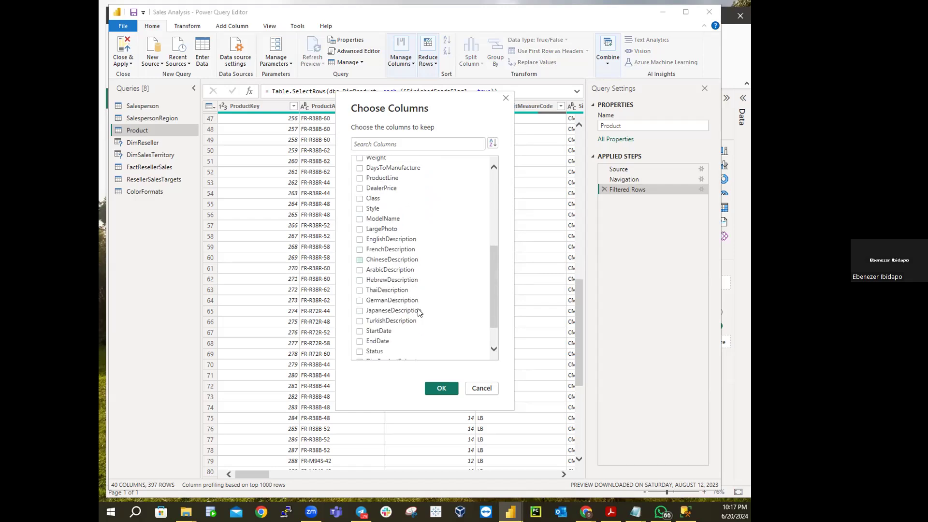
scroll(418, 313, down, 1)
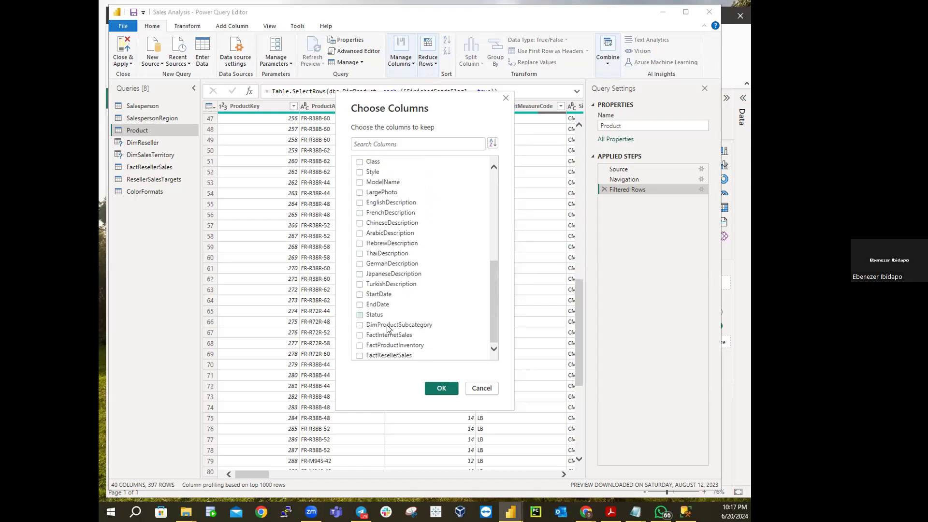
click(359, 326)
scroll(413, 284, up, 5)
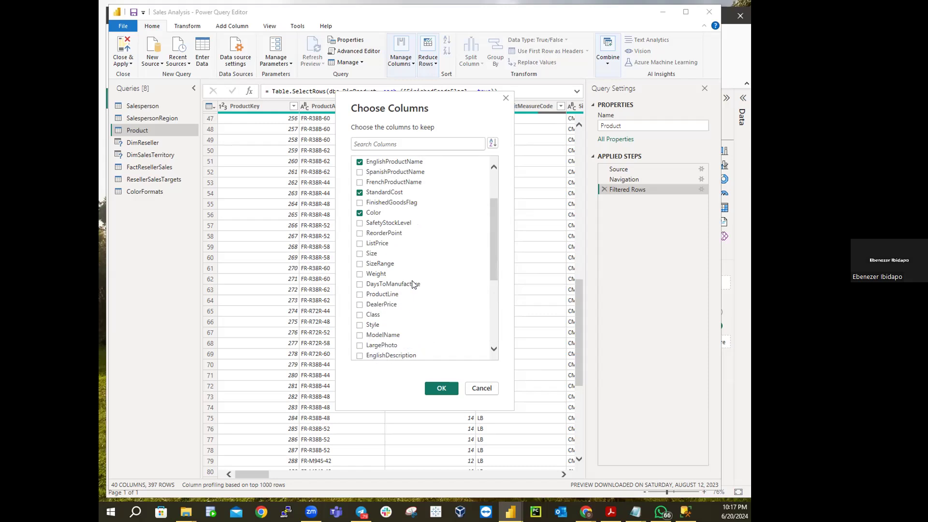
scroll(413, 284, up, 2)
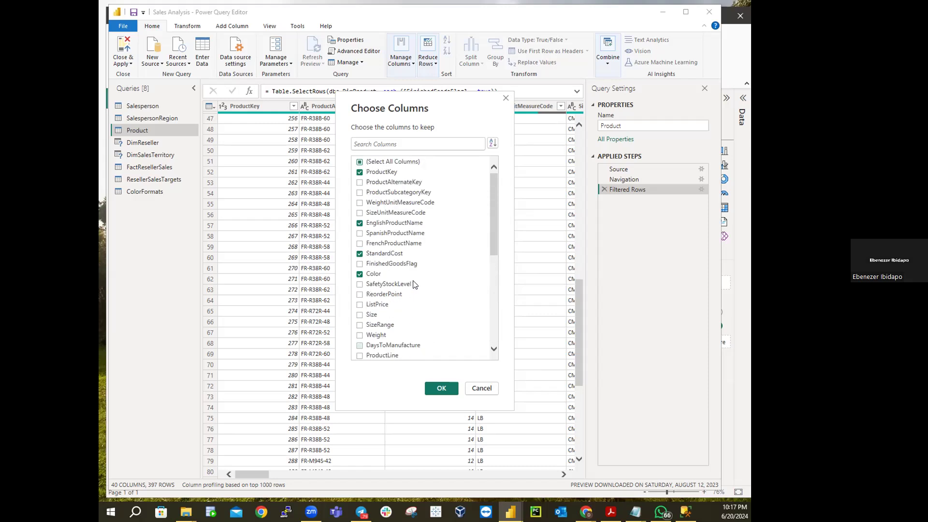
scroll(413, 280, down, 7)
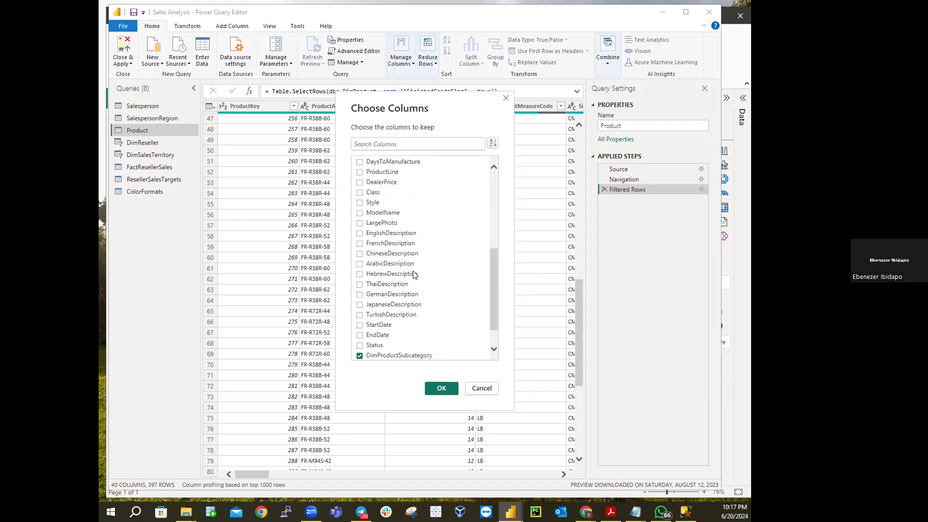
scroll(413, 275, up, 7)
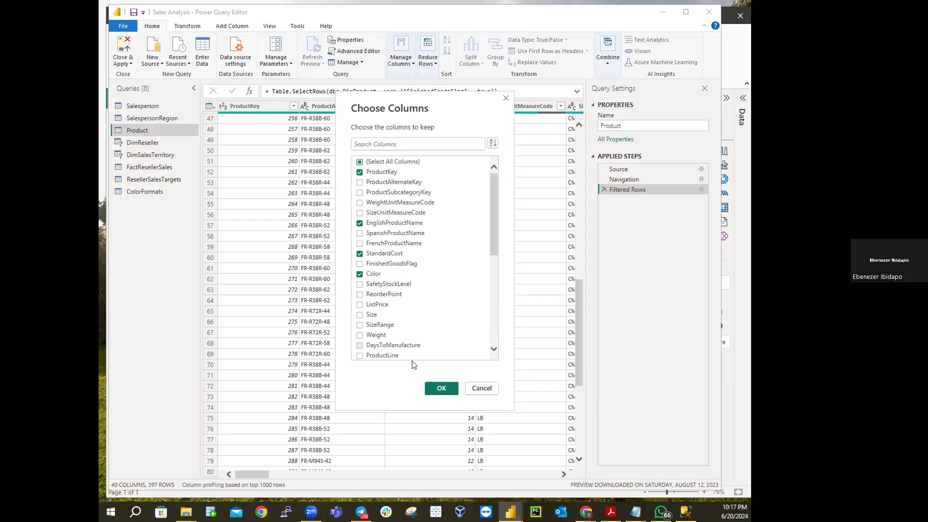
click(440, 388)
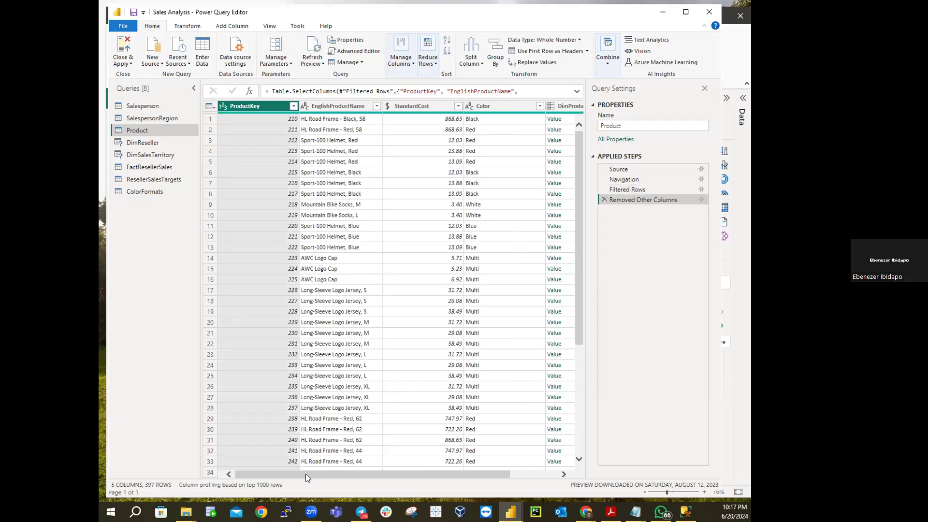
drag(301, 474, 221, 439)
scroll(346, 282, down, 6)
scroll(346, 281, up, 6)
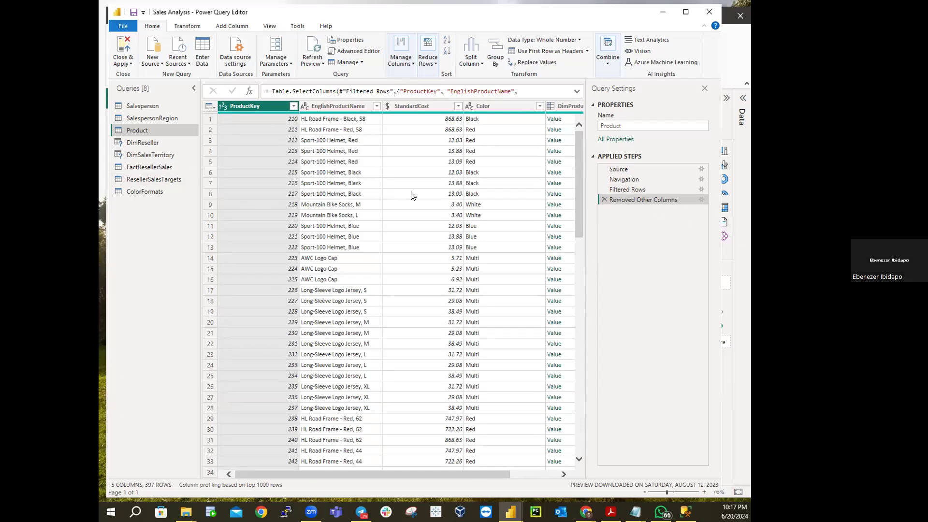
drag(385, 471, 566, 475)
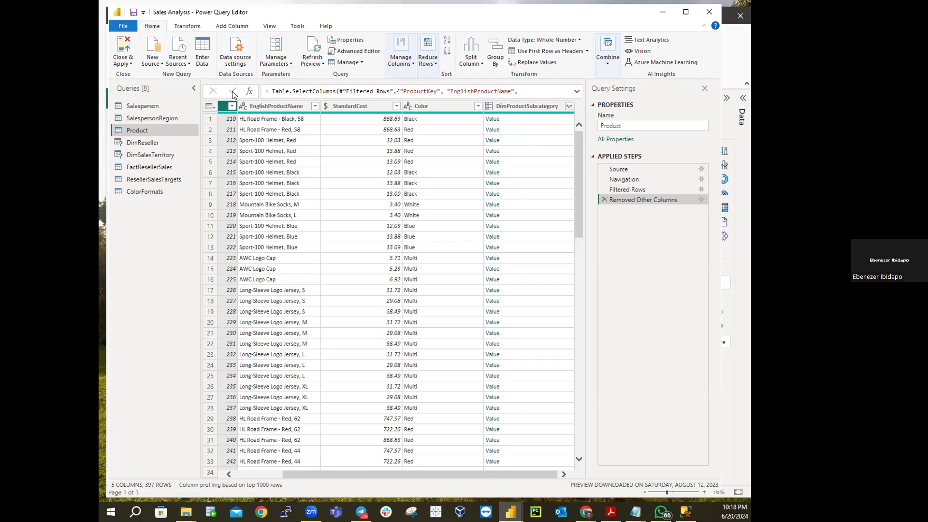
click(525, 105)
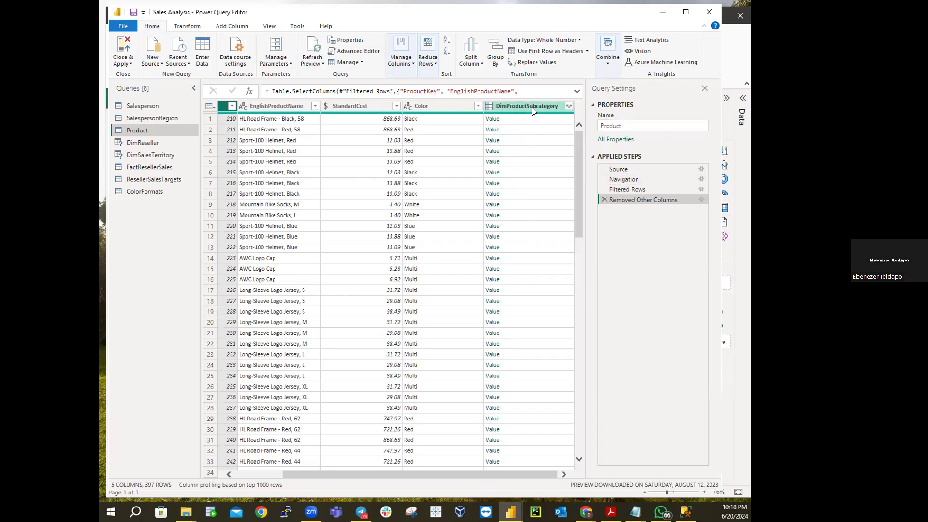
click(568, 106)
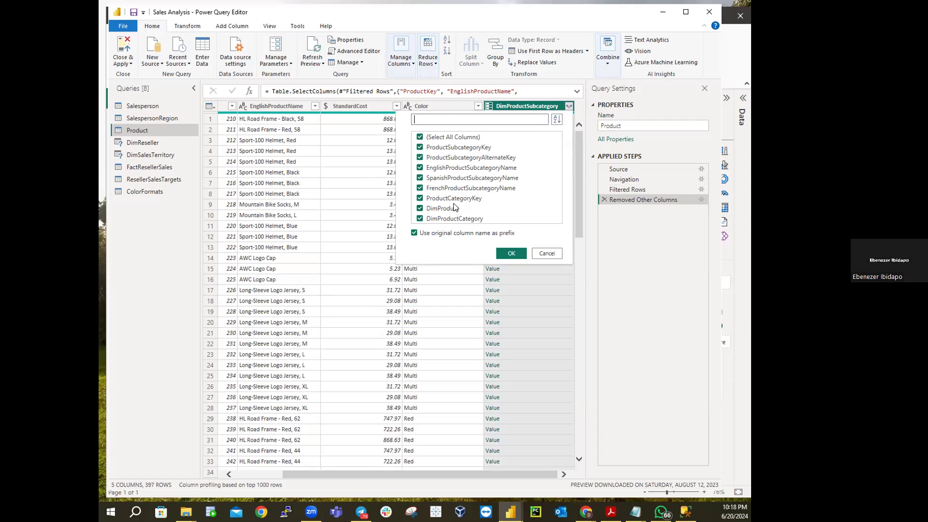
click(419, 138)
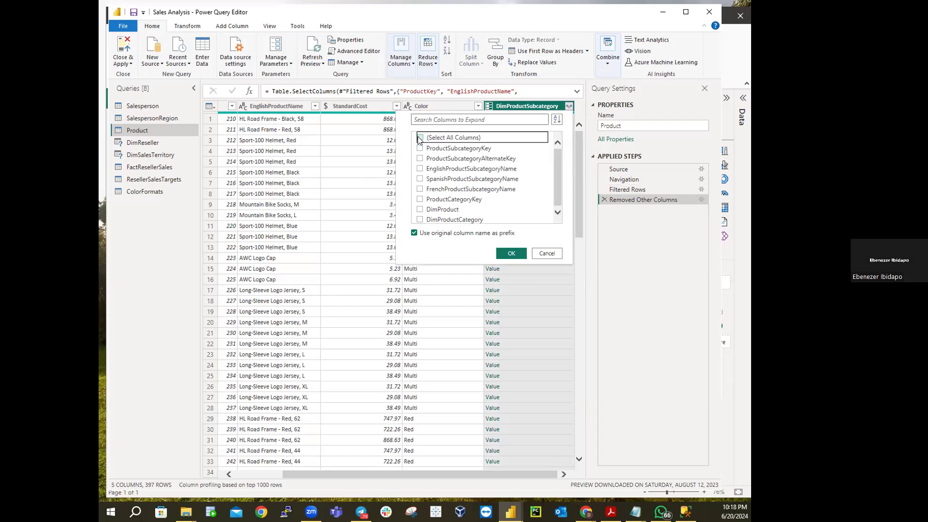
click(419, 169)
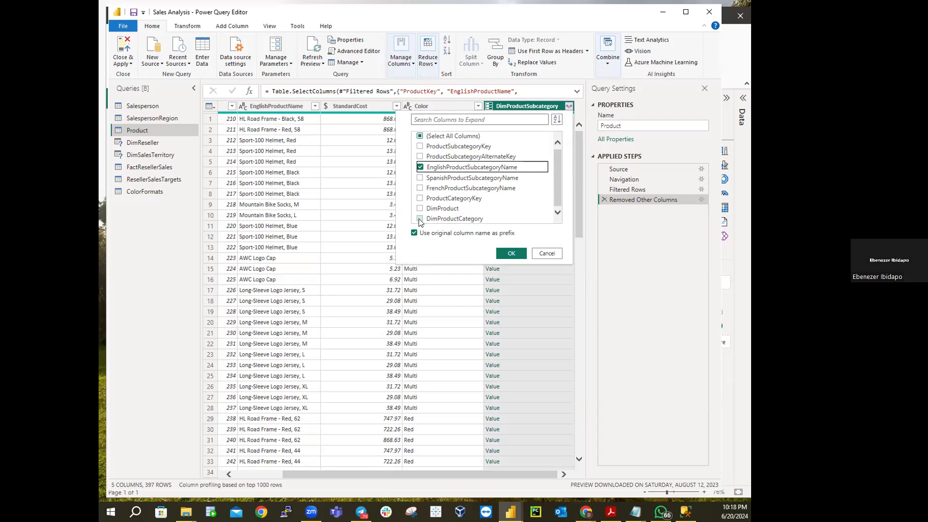
click(421, 220)
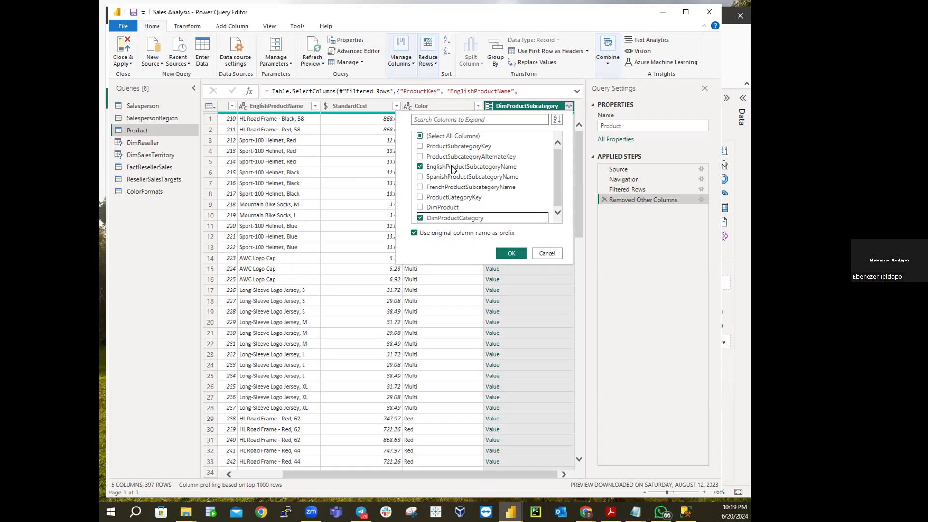
click(435, 106)
Step: Expand the DimProductSubcategory column with only EnglishProductSubcategoryName and DimProductCategory selected, keeping the original column name as prefix
click(516, 106)
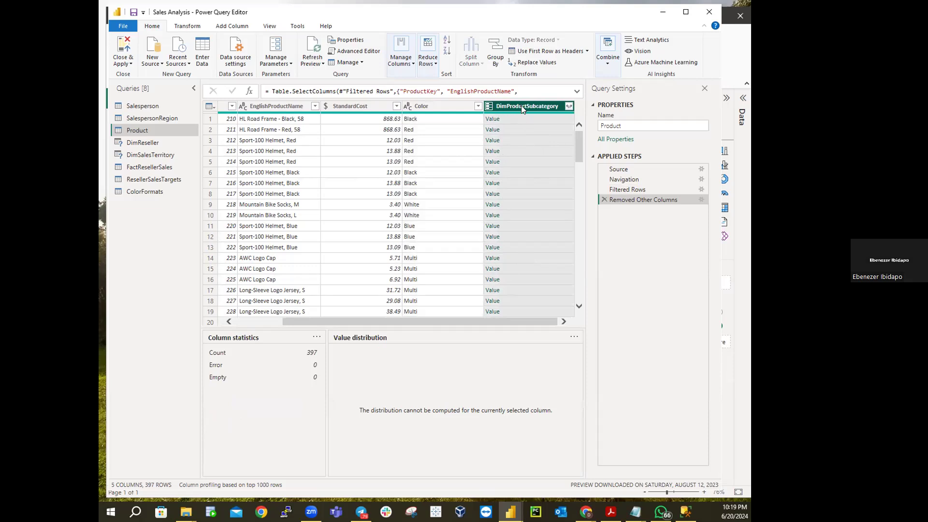
click(569, 106)
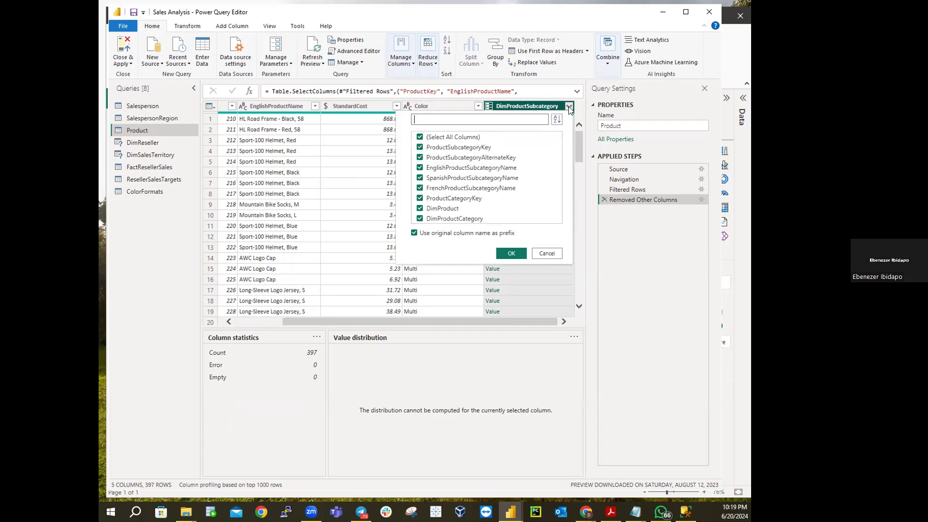
click(420, 138)
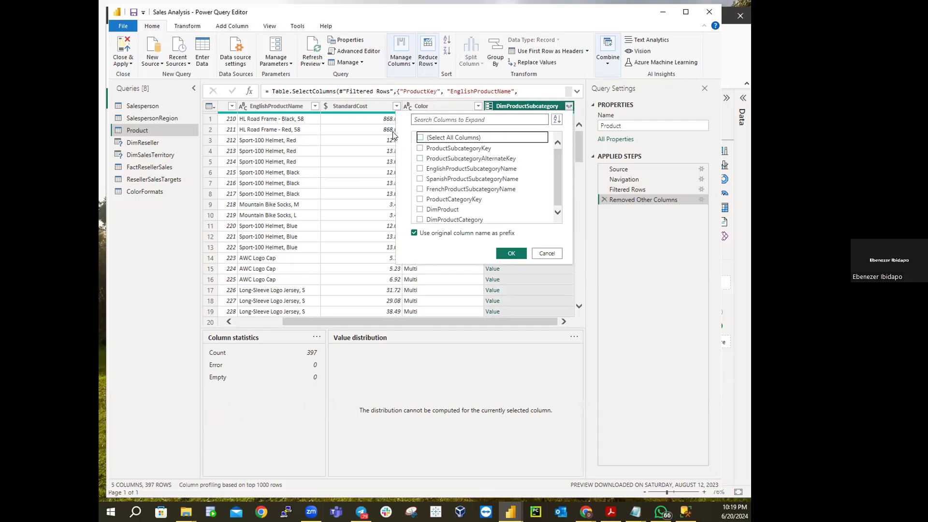
click(420, 169)
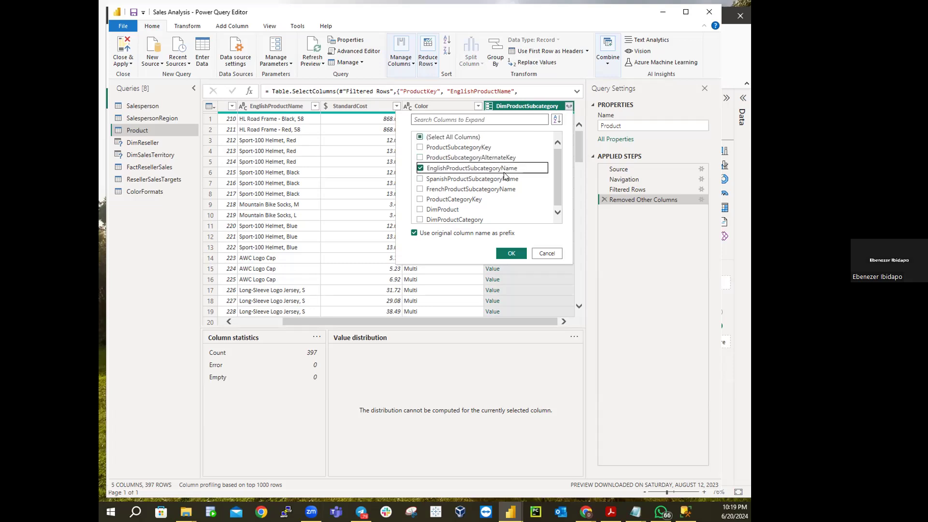
click(420, 219)
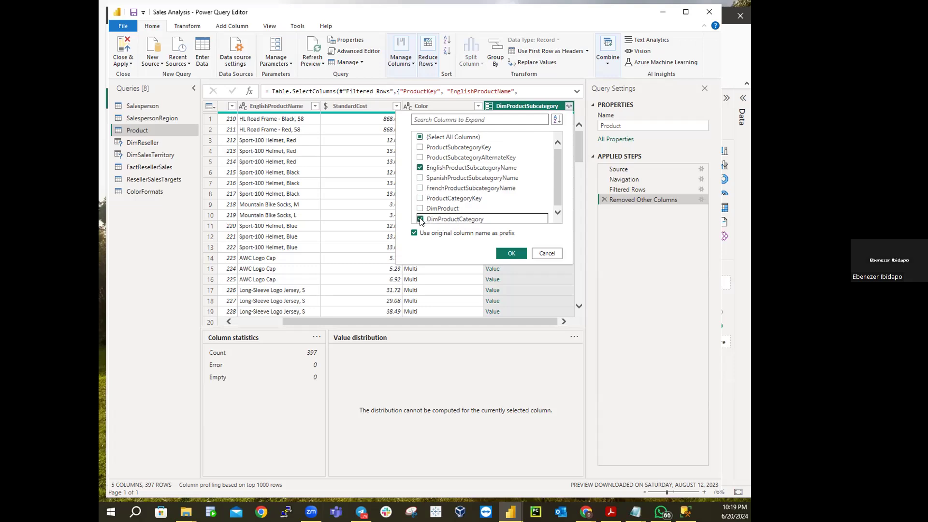
click(511, 253)
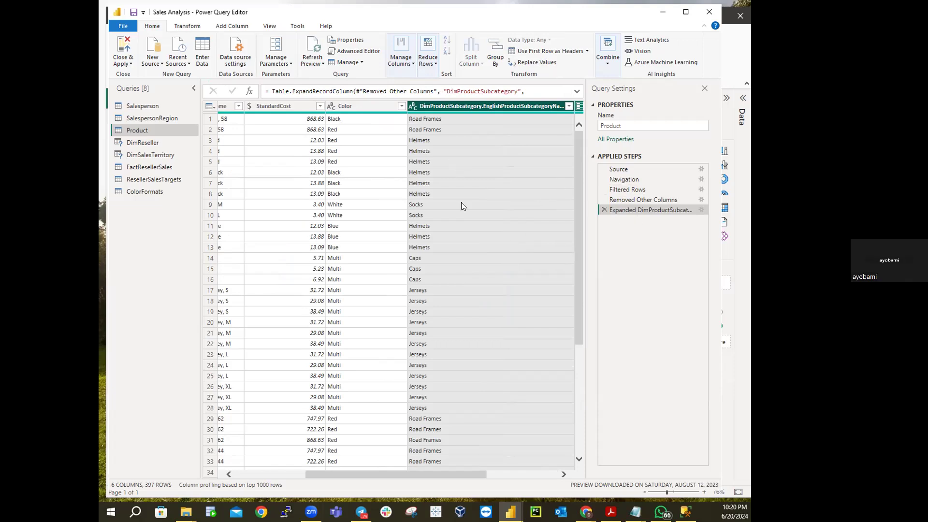
Step: Delete the applied step that expanded DimProductSubcategory, and preview several of the records in that column
click(603, 210)
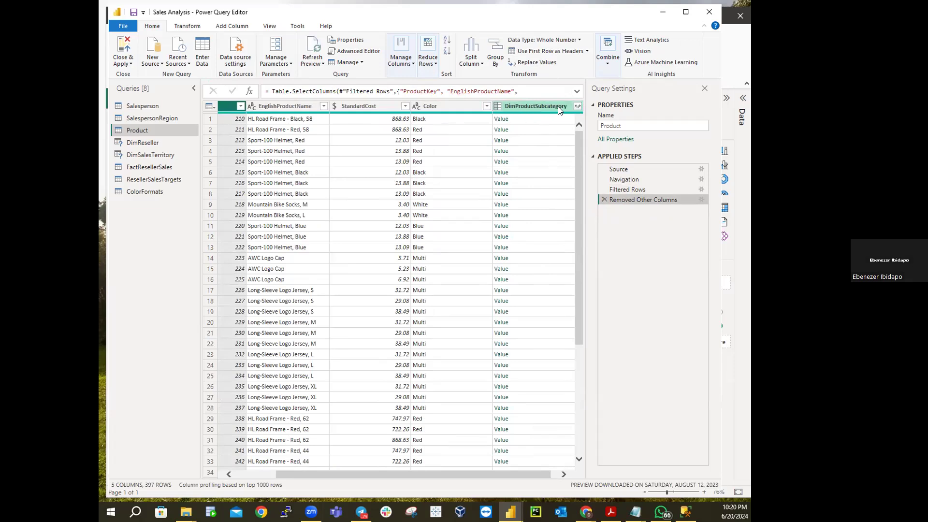
click(522, 121)
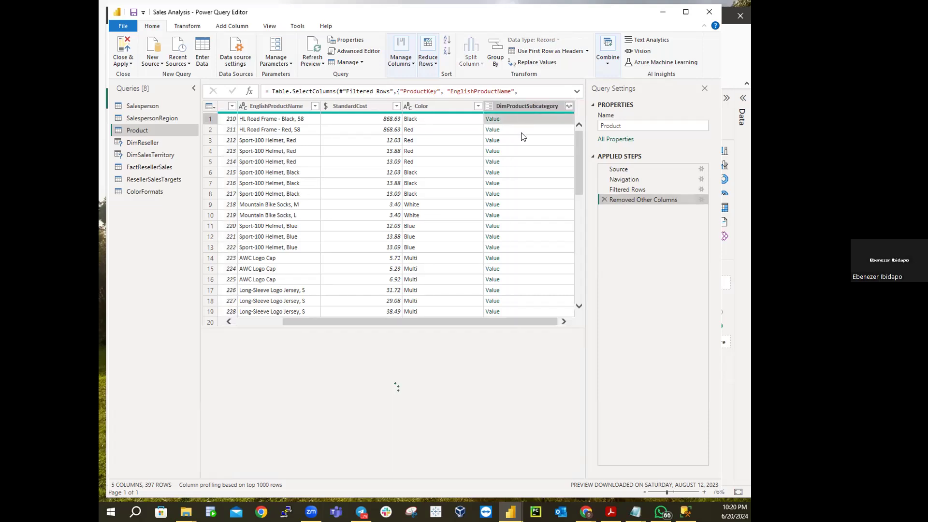
click(521, 132)
click(517, 175)
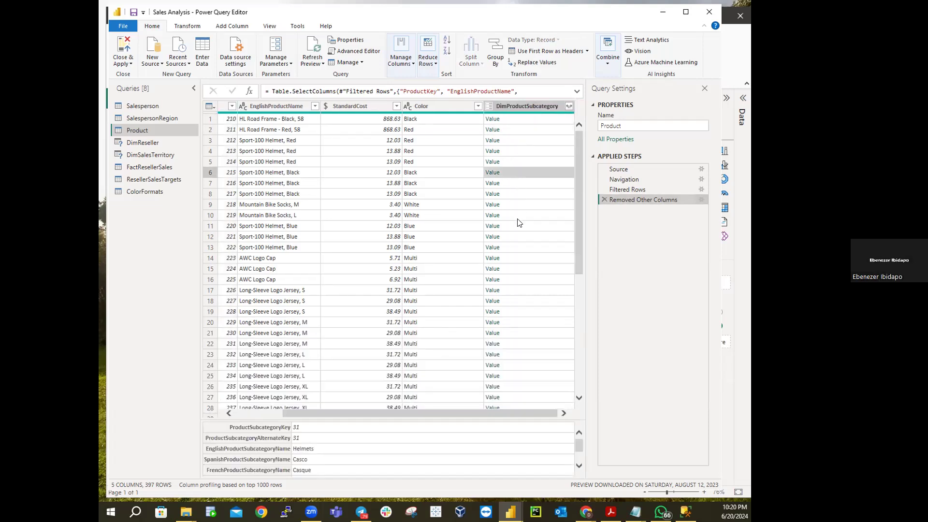
click(517, 219)
click(521, 238)
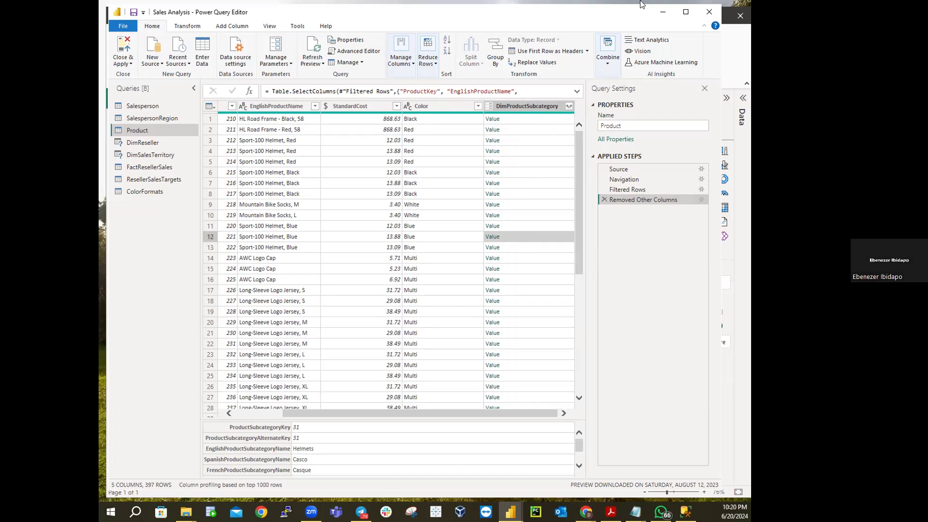
Step: Expand DimProductSubcategory again into just EnglishProductSubcategoryName and DimProductCategory, with the original column name as prefix
click(569, 107)
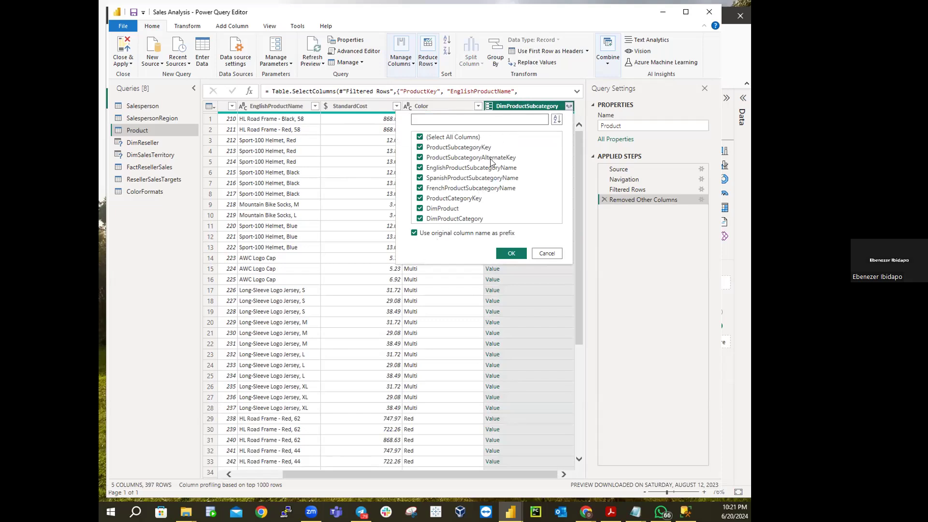
click(420, 138)
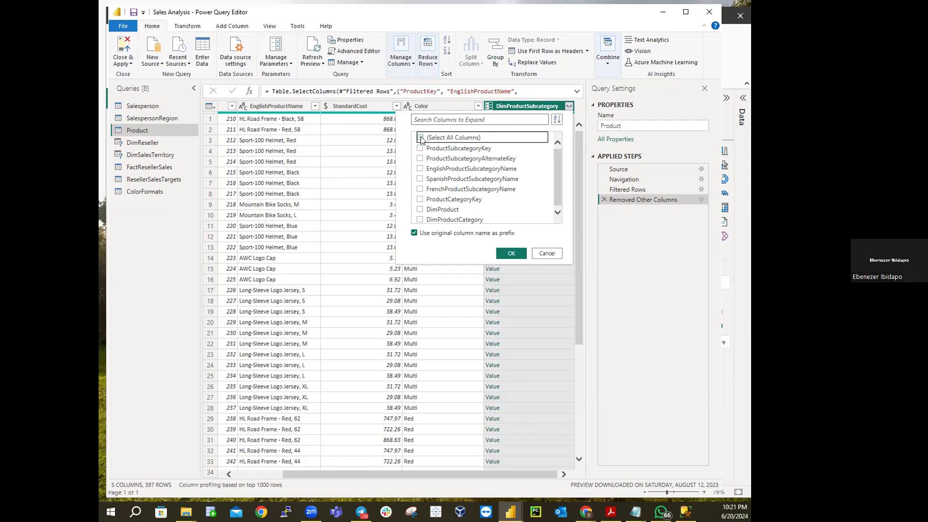
click(420, 168)
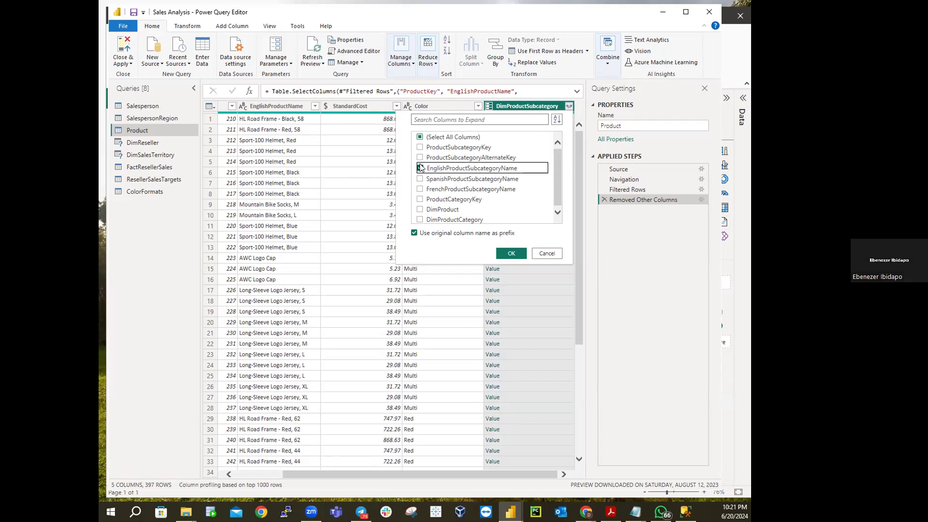
scroll(483, 196, down, 1)
click(421, 219)
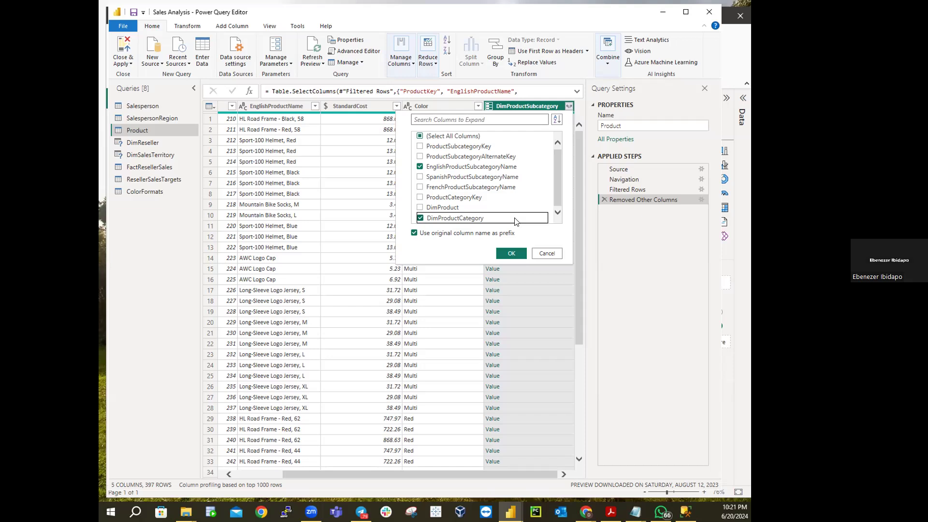
click(511, 254)
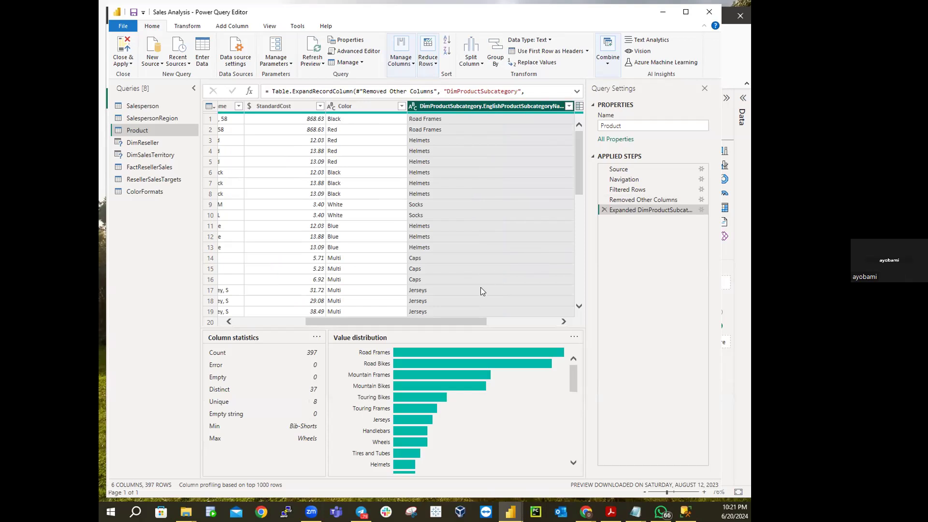
Step: Delete the prefixed DimProductSubcategory expansion and expand it again into only EnglishProductSubcategoryName and DimProductCategory, without the original column name as prefix
drag(468, 321, 579, 322)
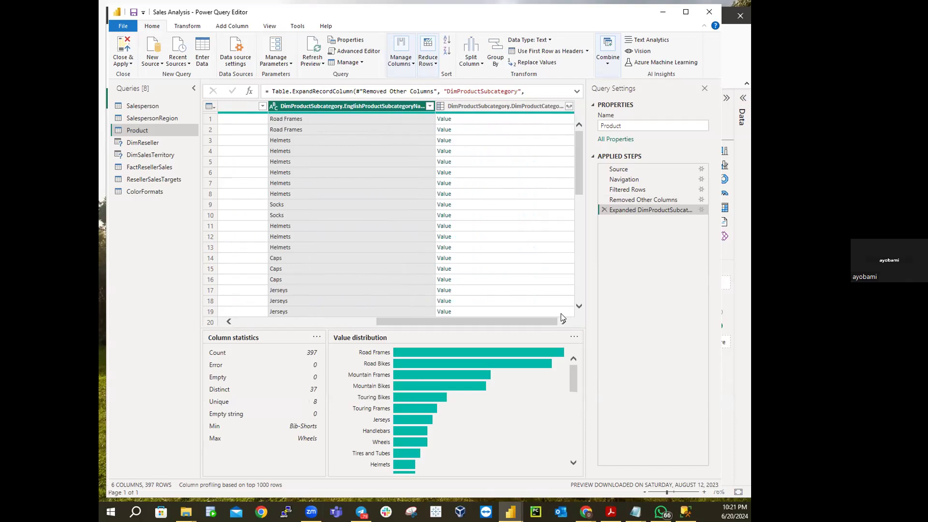
click(603, 210)
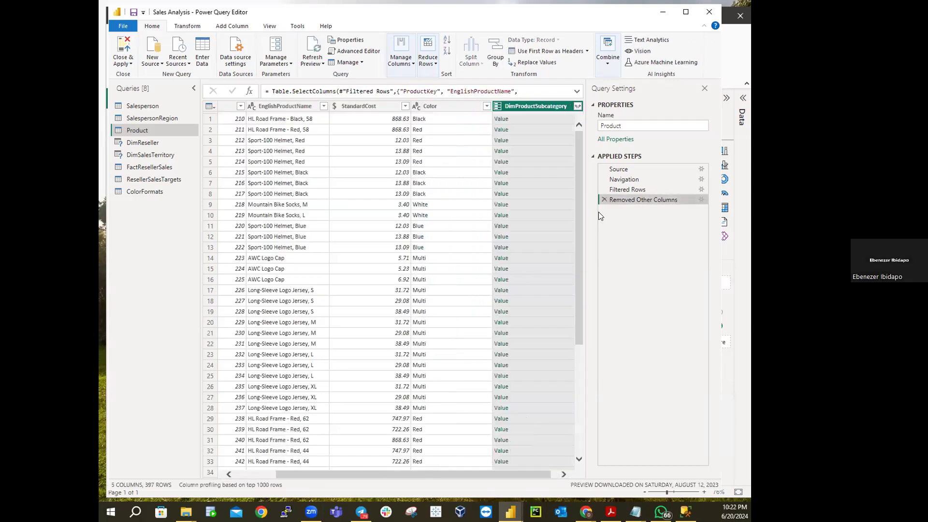
click(577, 107)
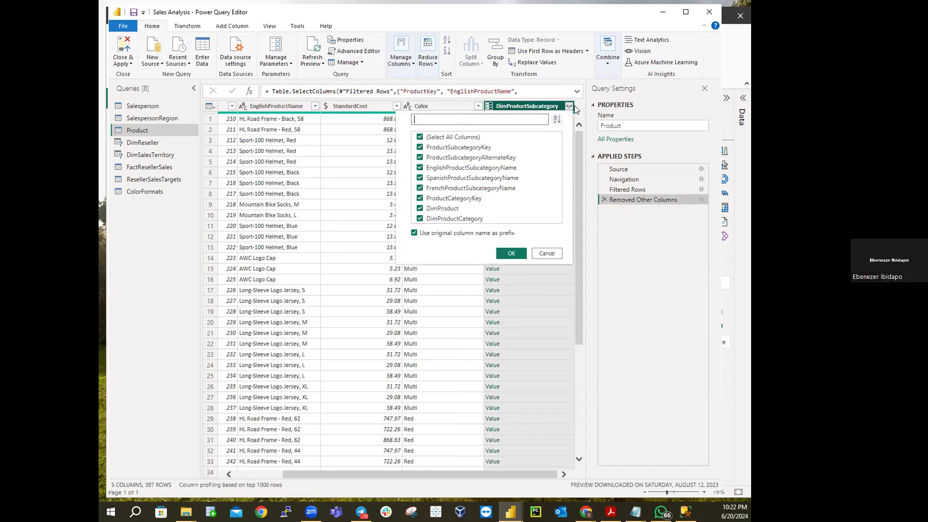
click(421, 136)
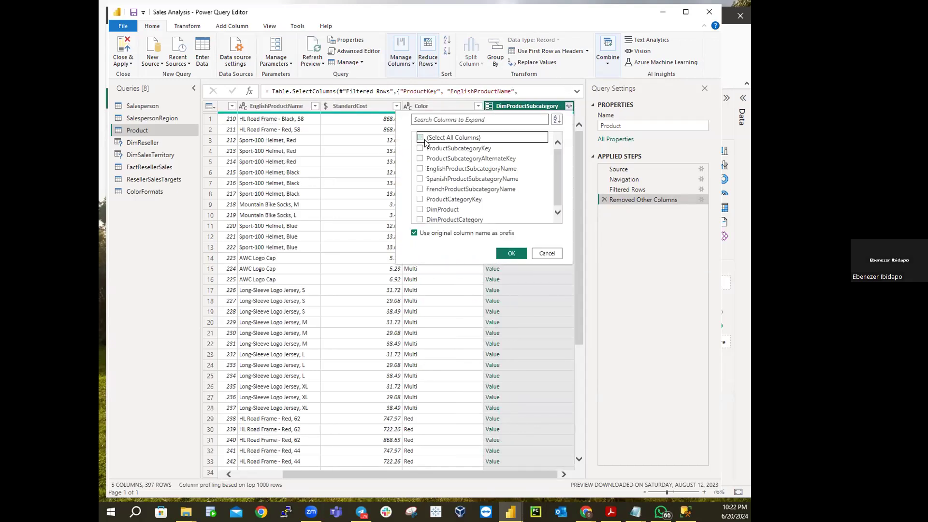
click(420, 169)
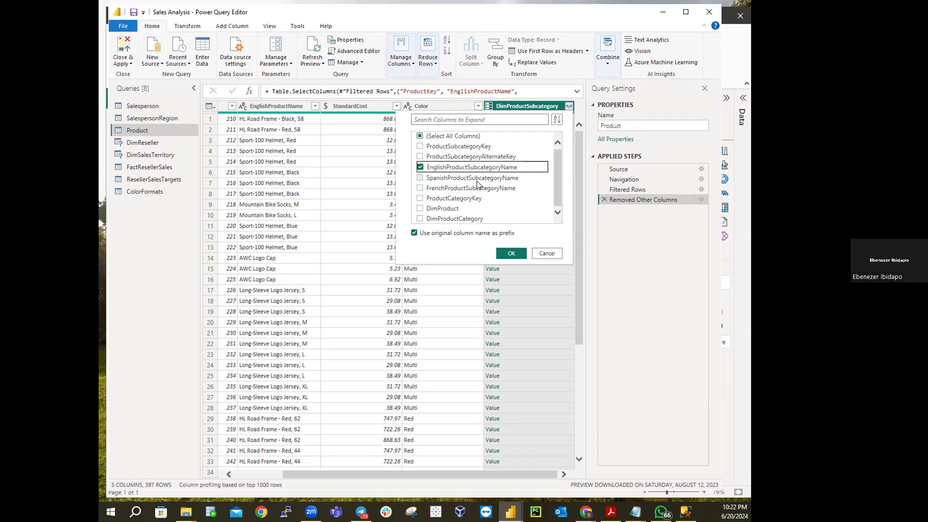
click(421, 219)
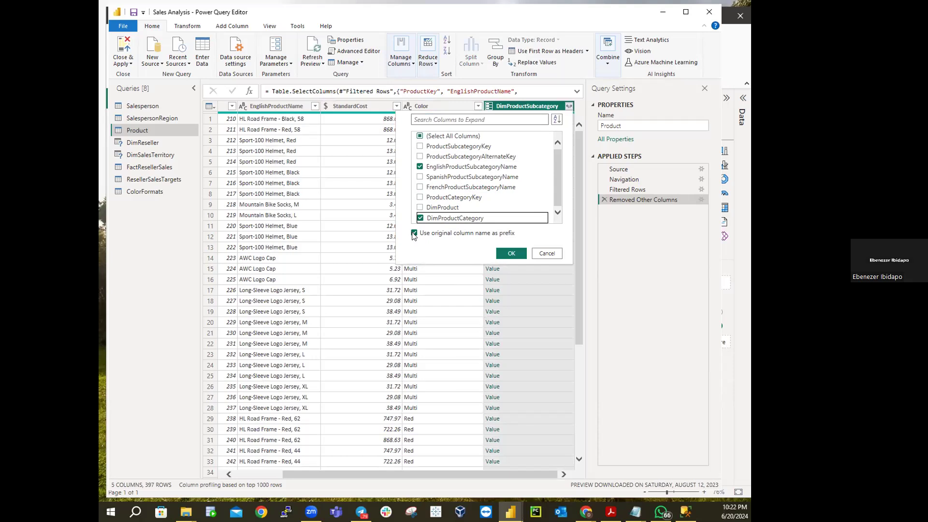
click(414, 234)
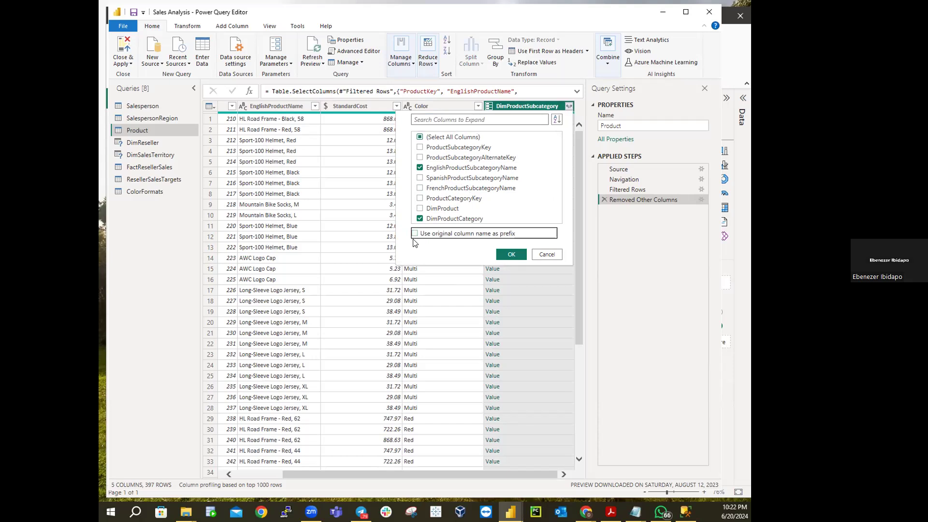
click(511, 254)
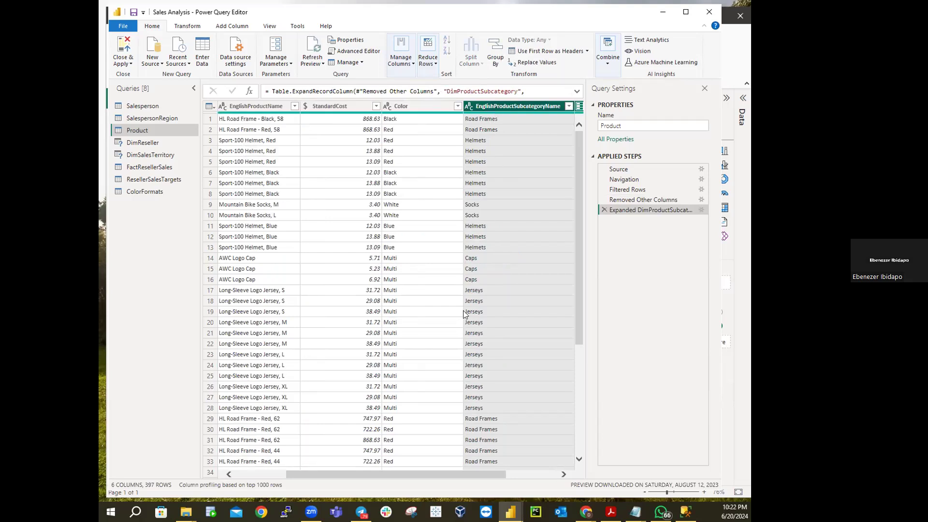
drag(458, 470, 470, 469)
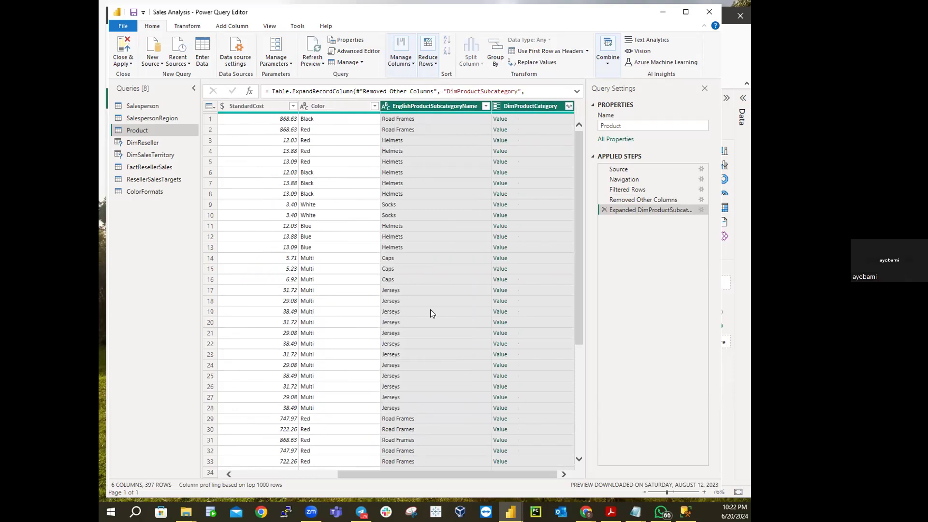
click(426, 183)
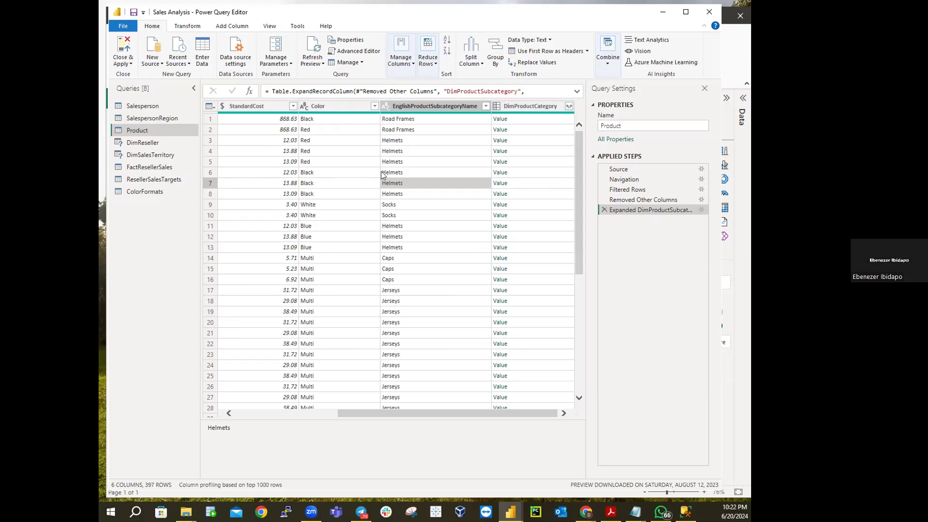
Step: Expand the DimProductCategory column into only EnglishProductCategoryName, without a prefix, and check the category values down the rows
click(568, 106)
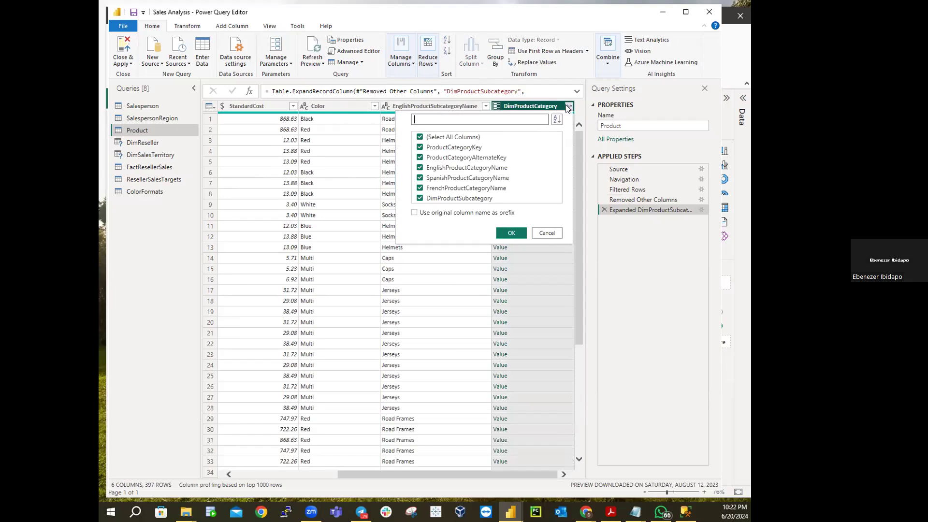
click(420, 137)
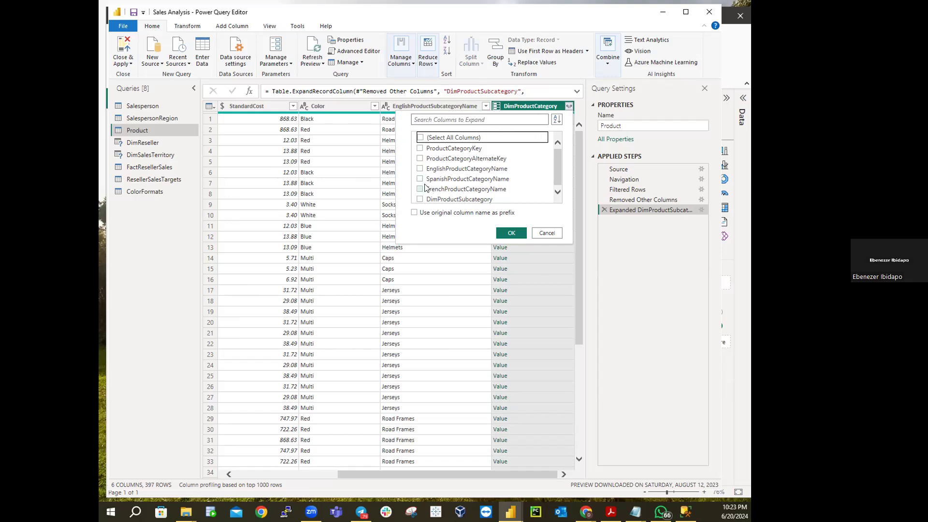
click(420, 168)
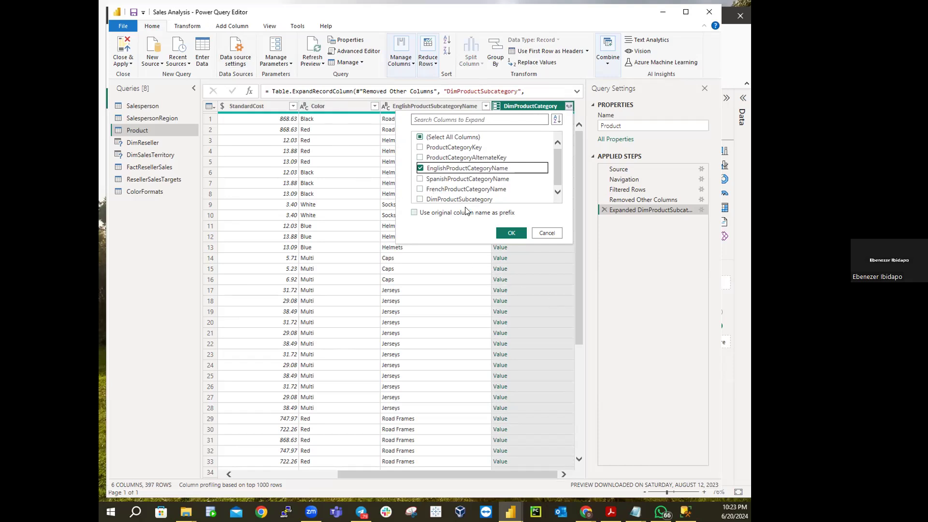
click(512, 233)
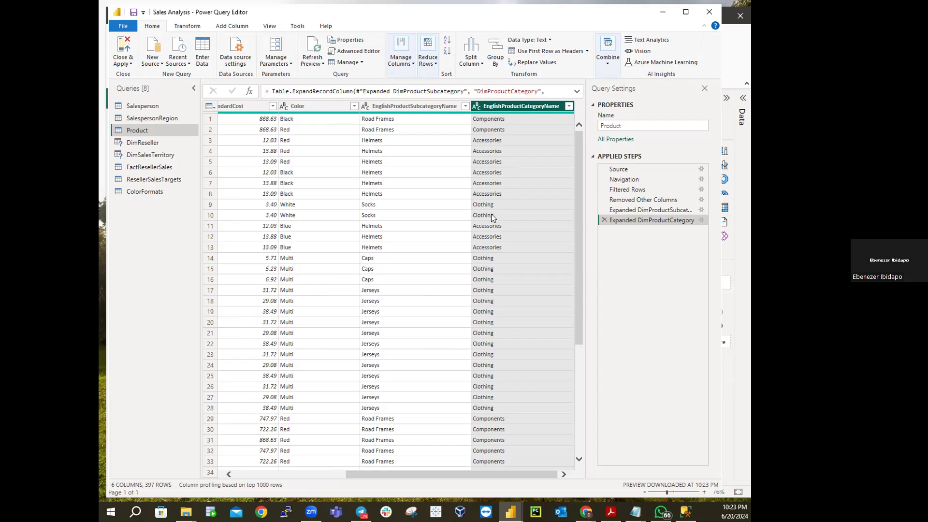
scroll(493, 268, down, 14)
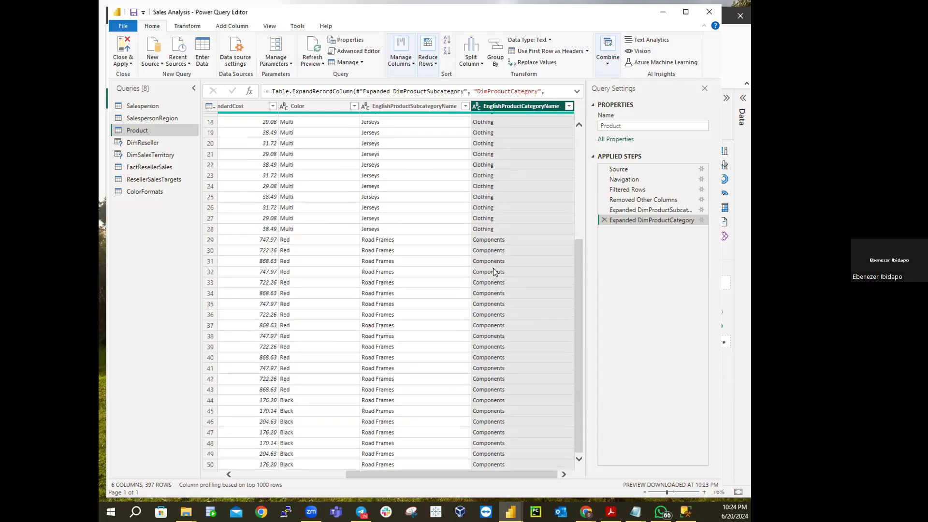
scroll(494, 264, down, 20)
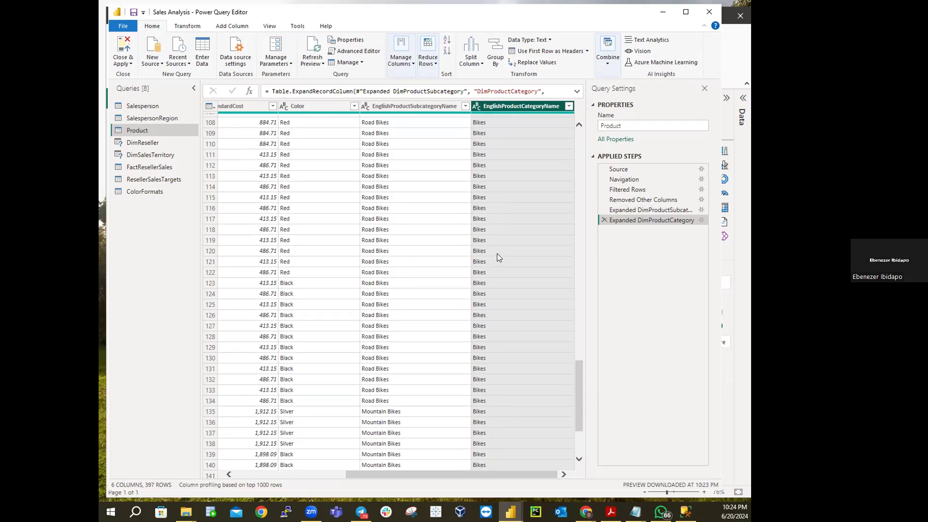
scroll(498, 252, up, 20)
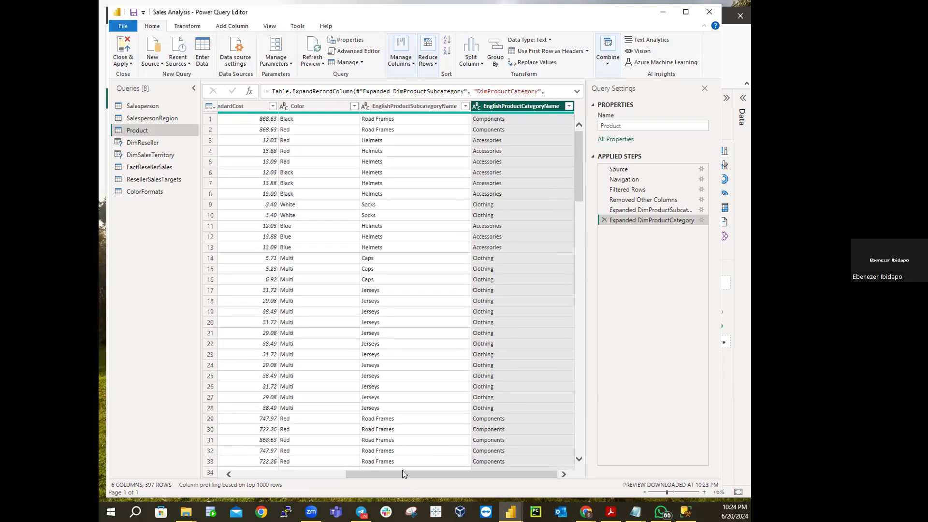
Step: Rename the EnglishProductName column of the Product query to Product
scroll(402, 471, left, 3)
drag(392, 471, 474, 470)
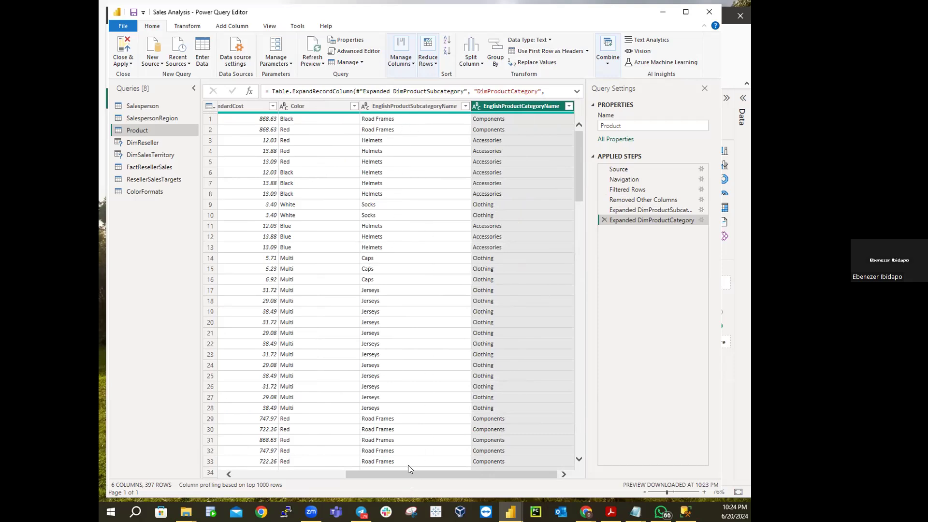
drag(406, 469, 271, 463)
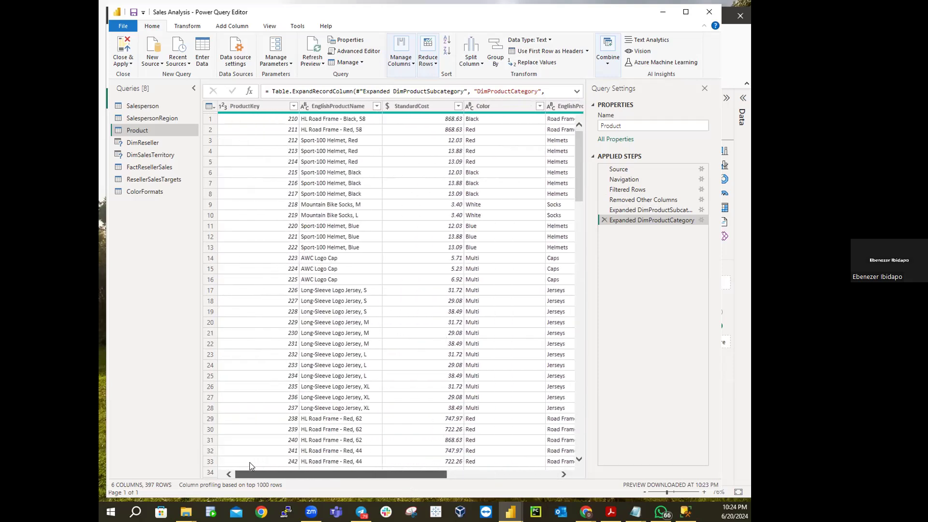
double_click(332, 107)
click(330, 106)
key(BackSpace)
key(BackSpace)
key(BackSpace)
key(BackSpace)
key(BackSpace)
key(BackSpace)
key(BackSpace)
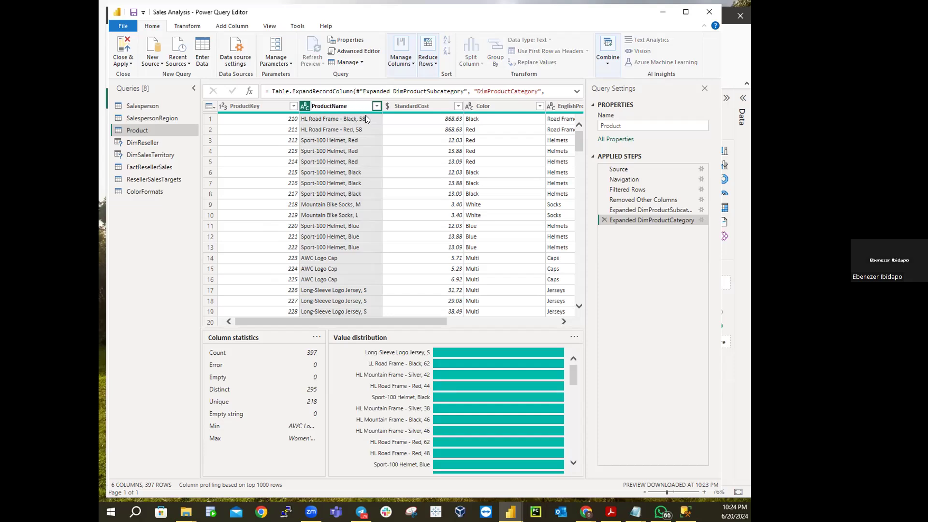
key(BackSpace)
key(BackSpace)
key(BackSpace)
key(BackSpace)
key(BackSpace)
key(Return)
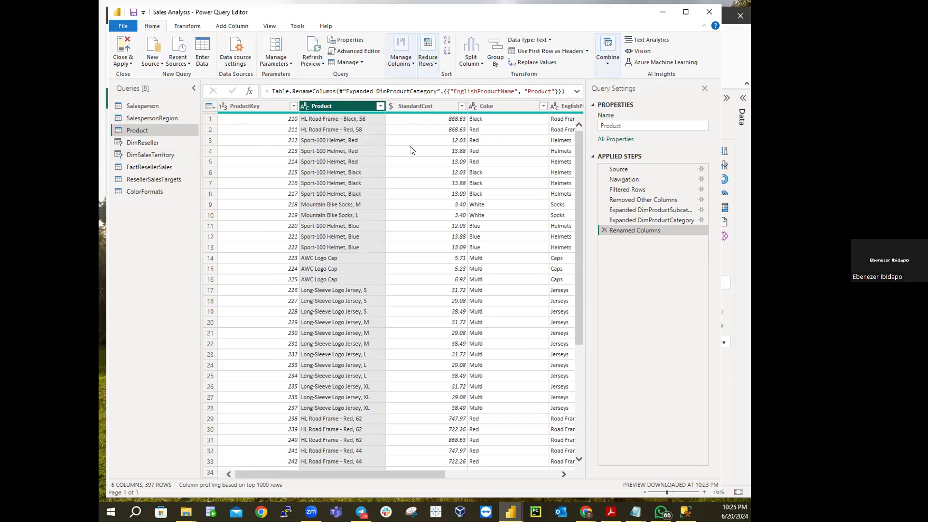
Step: Rename the StandardCost column to Standard Cost, with a space between the two words
click(423, 106)
double_click(423, 106)
click(419, 105)
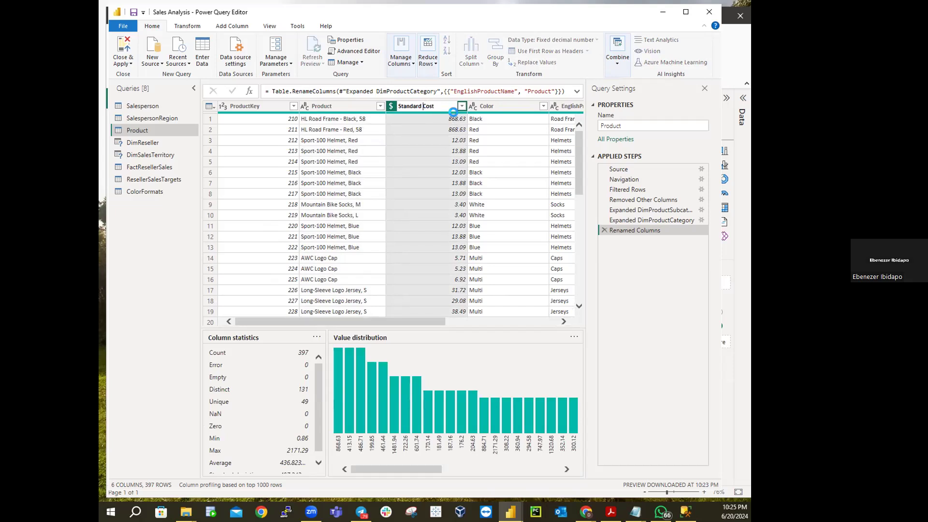
key(Return)
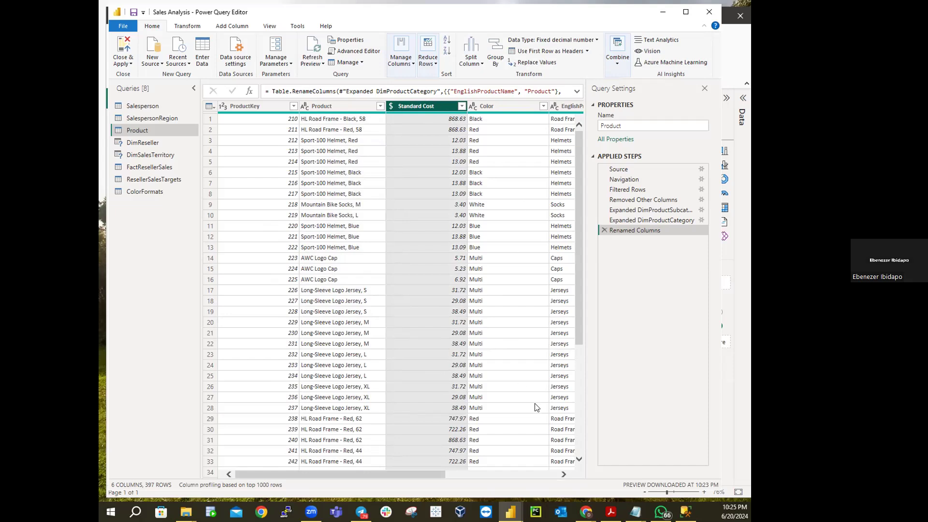
Step: Rename the EnglishProductSubcategoryName column to Subcategory
drag(445, 474, 556, 476)
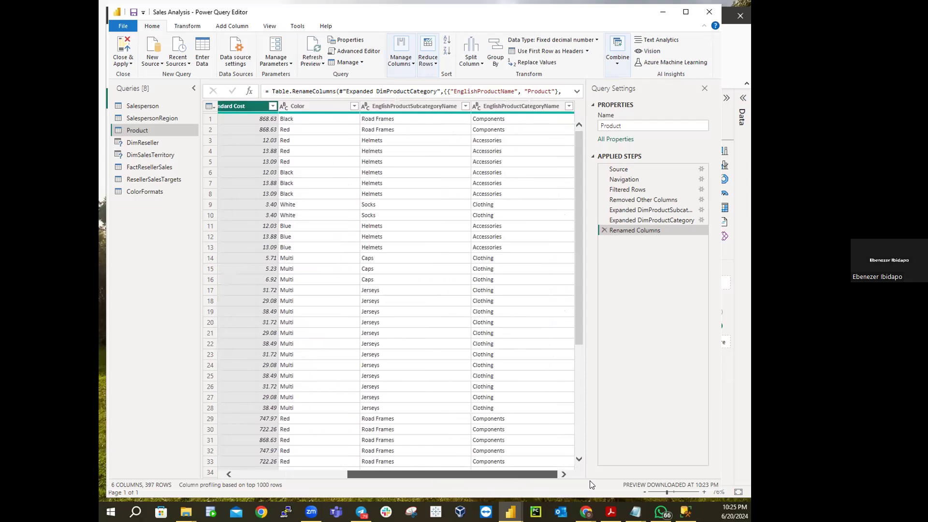
double_click(411, 106)
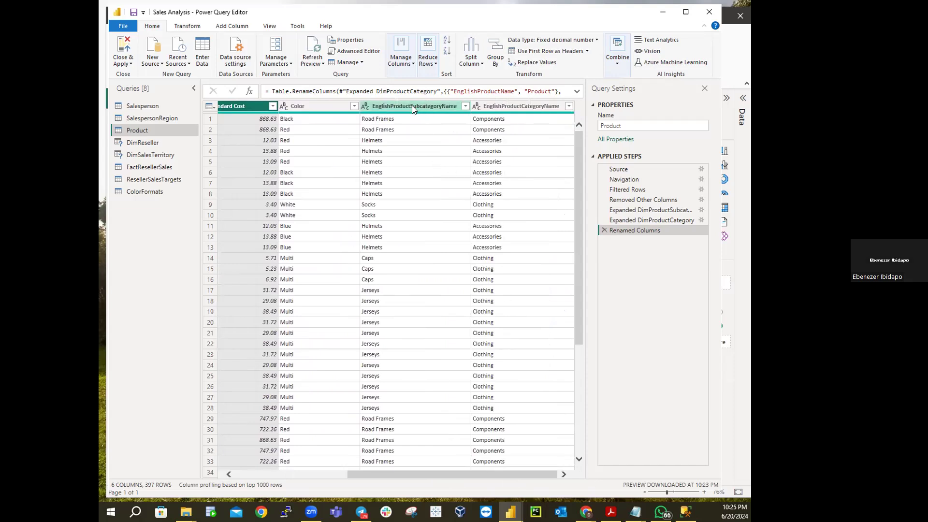
click(410, 105)
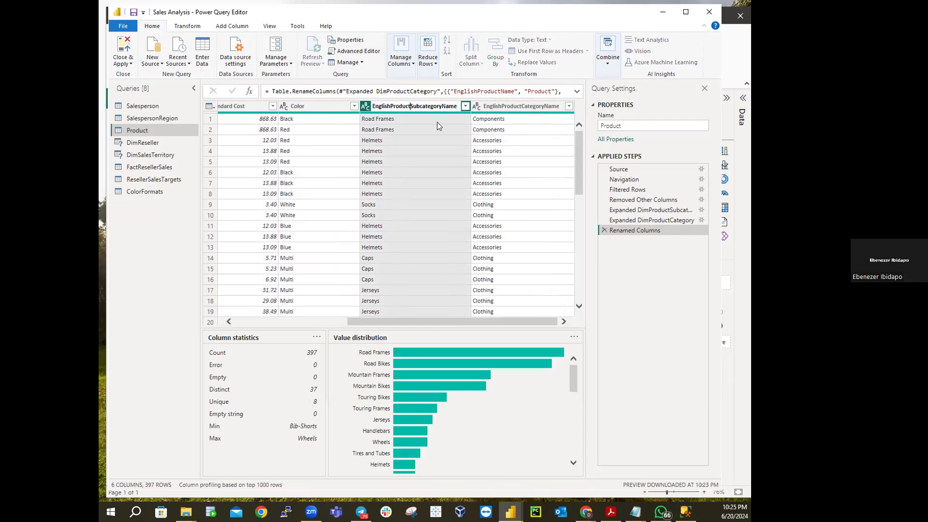
key(BackSpace)
key(BackSpace)
key(BackSpace)
key(BackSpace)
key(BackSpace)
key(BackSpace)
key(BackSpace)
key(BackSpace)
key(BackSpace)
key(BackSpace)
key(BackSpace)
key(BackSpace)
key(BackSpace)
key(BackSpace)
Step: Rename the EnglishProductCategoryName column to Category and look through the rows of the renamed table
double_click(534, 106)
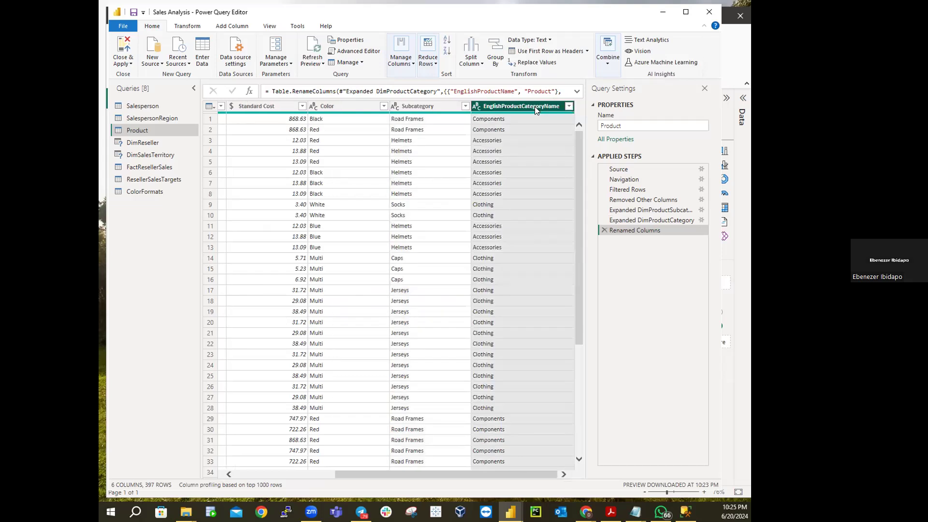
key(Escape)
key(BackSpace)
key(BackSpace)
key(BackSpace)
key(BackSpace)
key(BackSpace)
key(BackSpace)
key(BackSpace)
key(BackSpace)
key(BackSpace)
key(BackSpace)
key(BackSpace)
key(BackSpace)
key(BackSpace)
key(BackSpace)
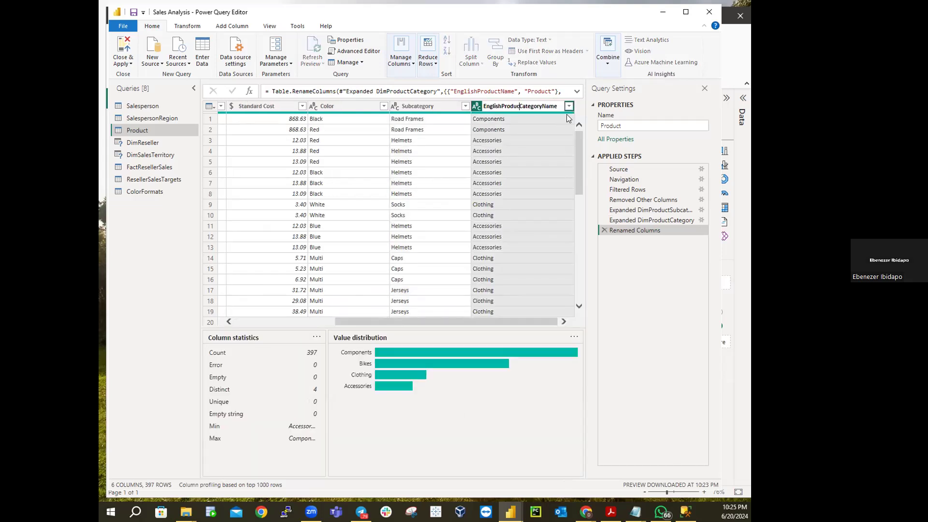
key(Return)
key(BackSpace)
key(BackSpace)
key(BackSpace)
key(BackSpace)
key(Return)
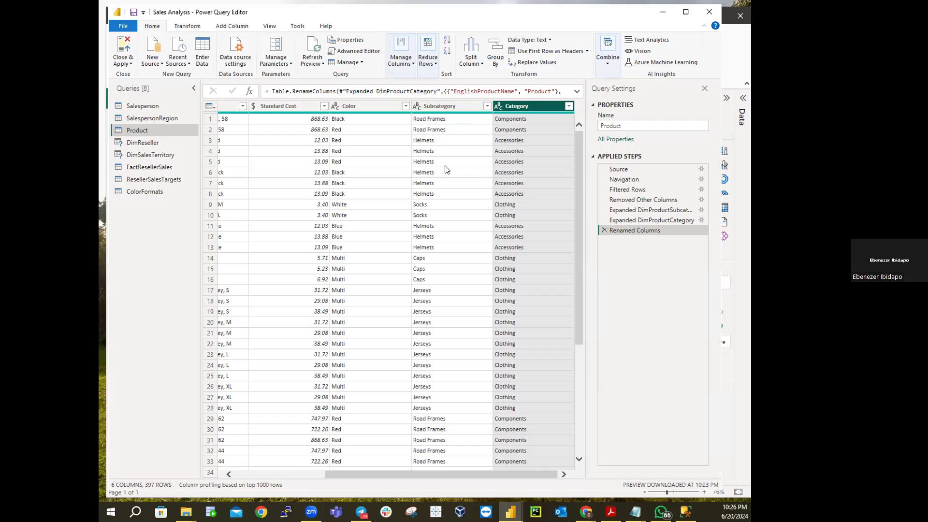
scroll(466, 189, down, 20)
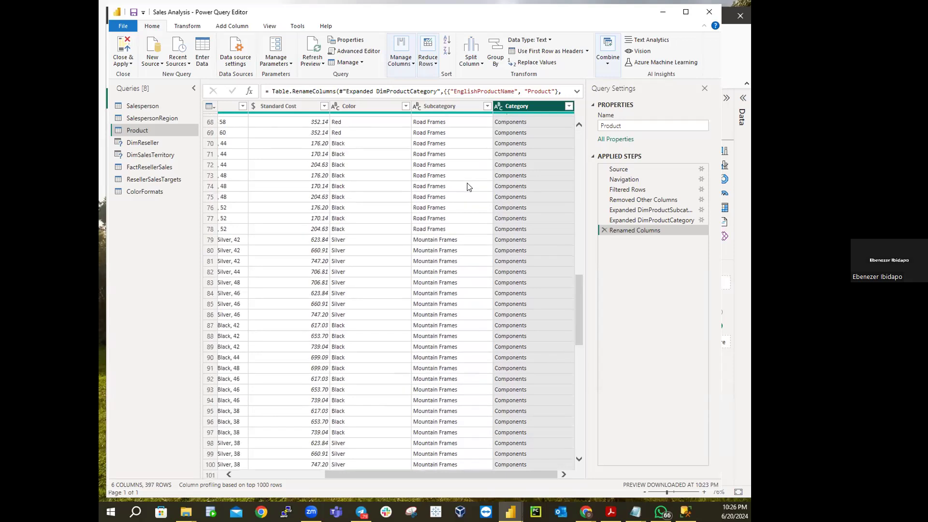
scroll(467, 187, up, 20)
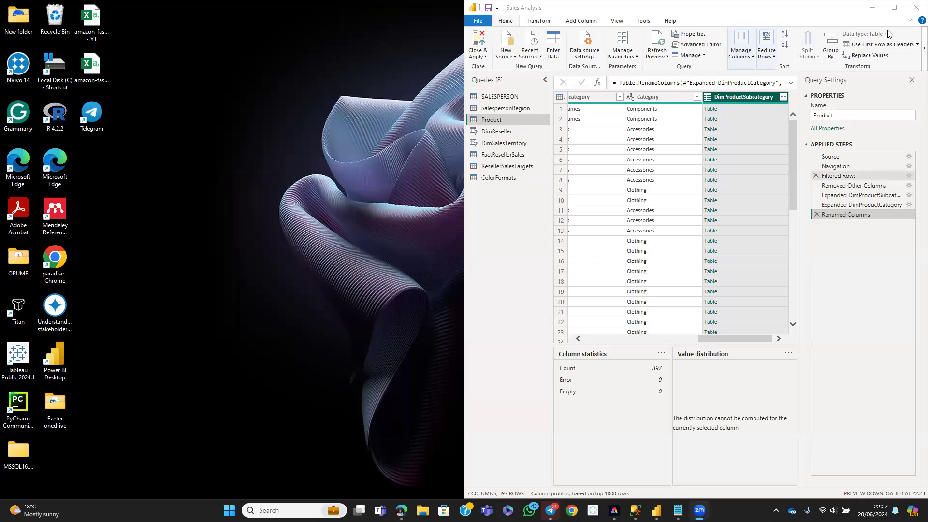
Step: Maximize the query editor window and delete the Renamed Columns and Expanded DimProductCategory applied steps from the Product query
mouse_move(894, 7)
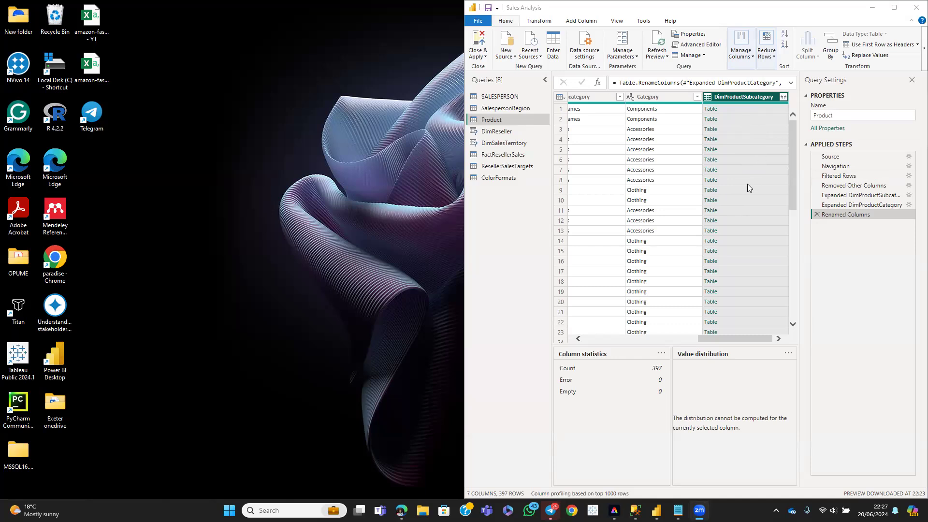
click(894, 8)
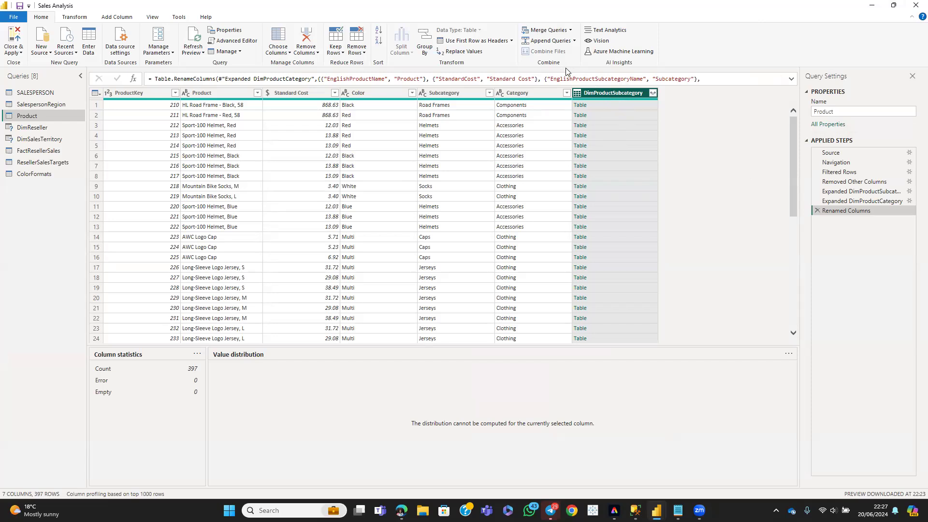
click(817, 211)
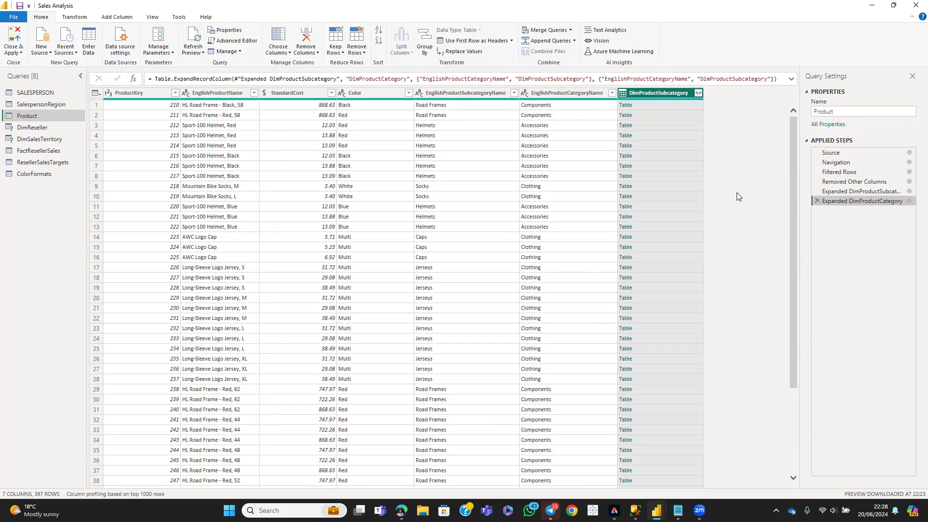
click(818, 201)
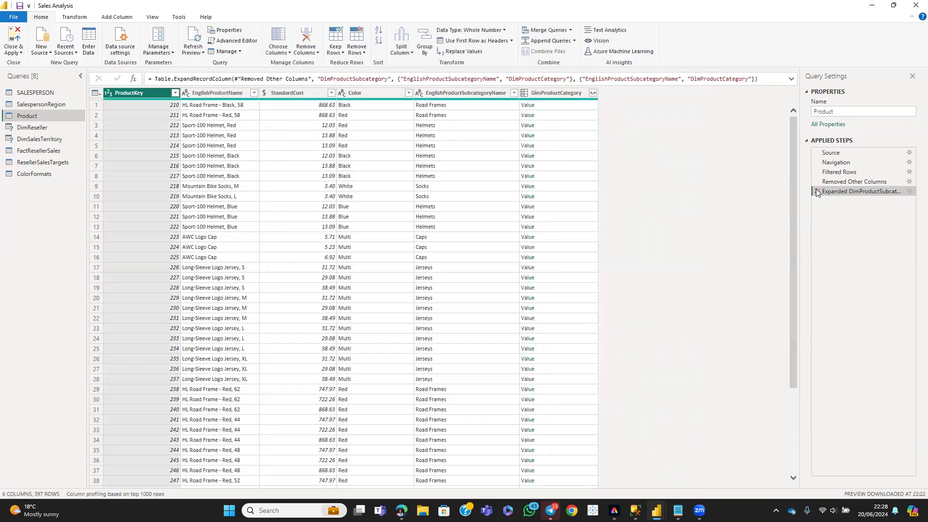
Step: Delete the Expanded DimProductSubcategory step and expand the DimProductSubcategory column again with only EnglishProductSubcategoryName and DimProductCategory
click(817, 191)
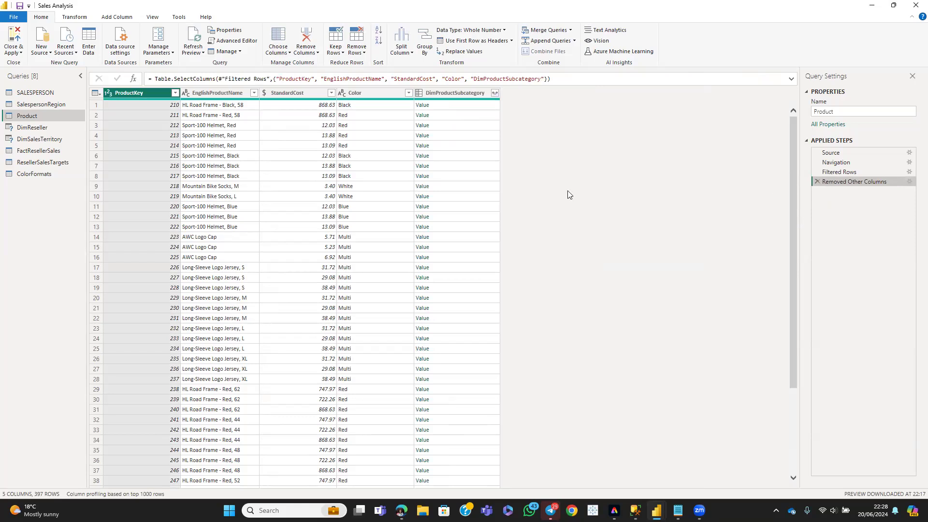
click(494, 95)
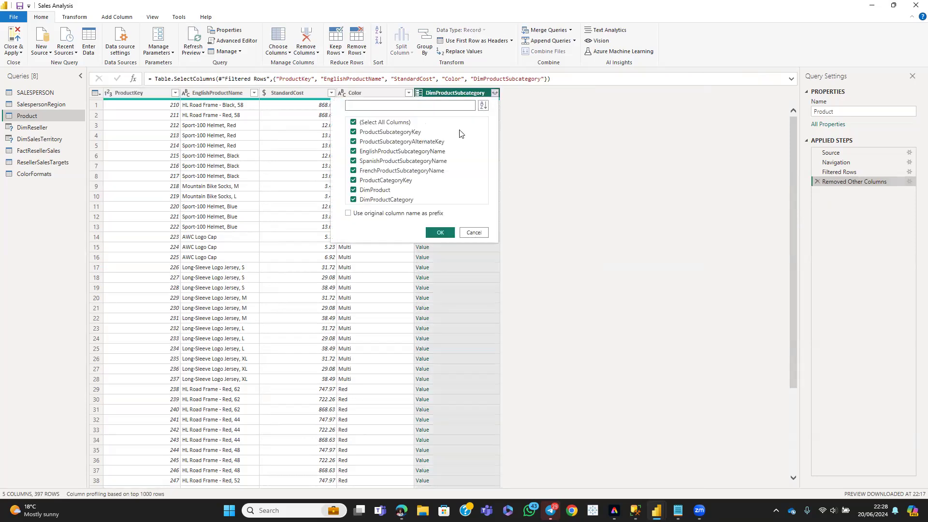
click(355, 123)
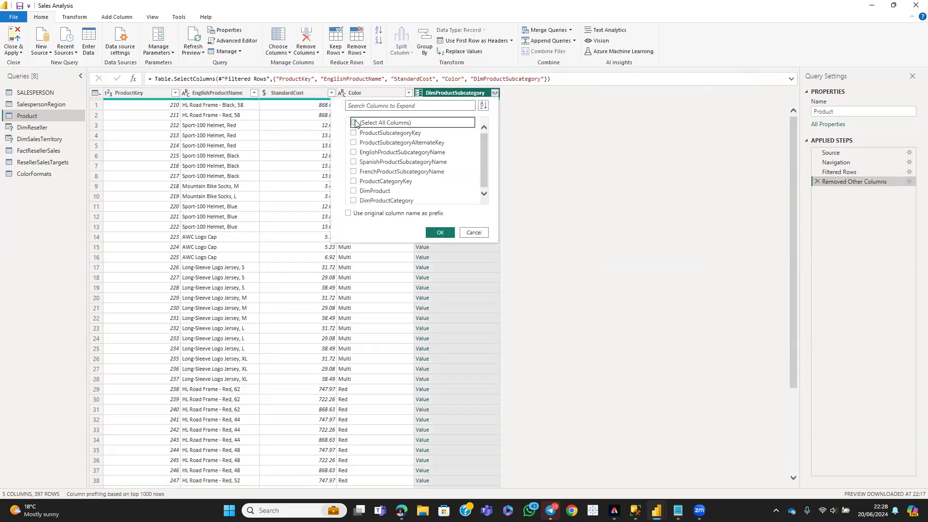
click(354, 151)
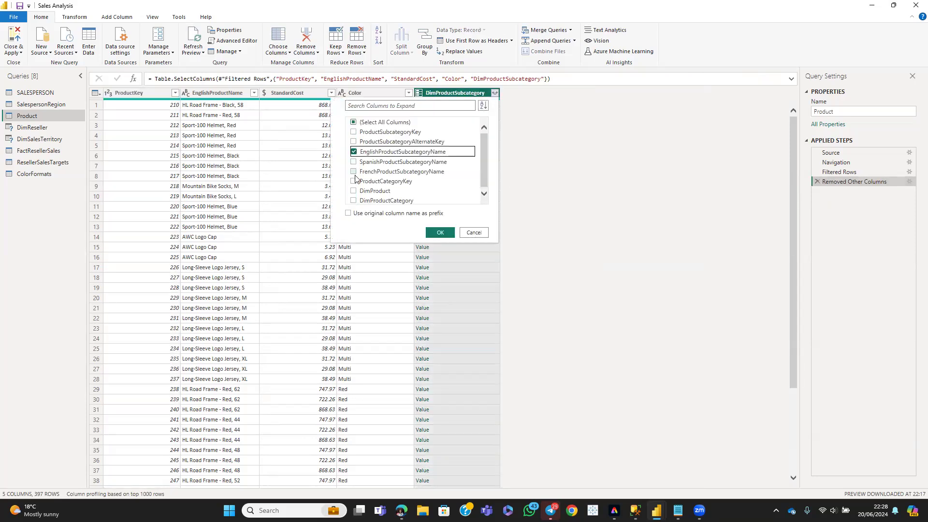
click(354, 200)
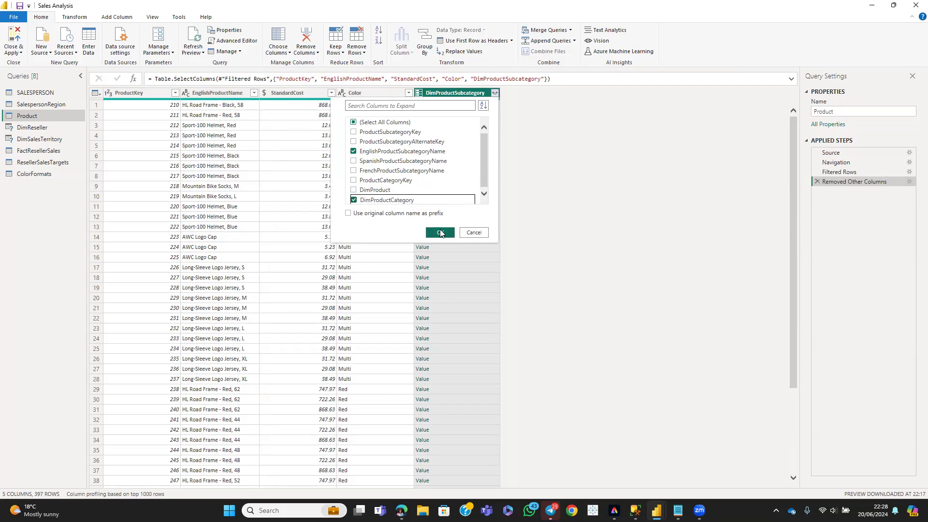
click(440, 232)
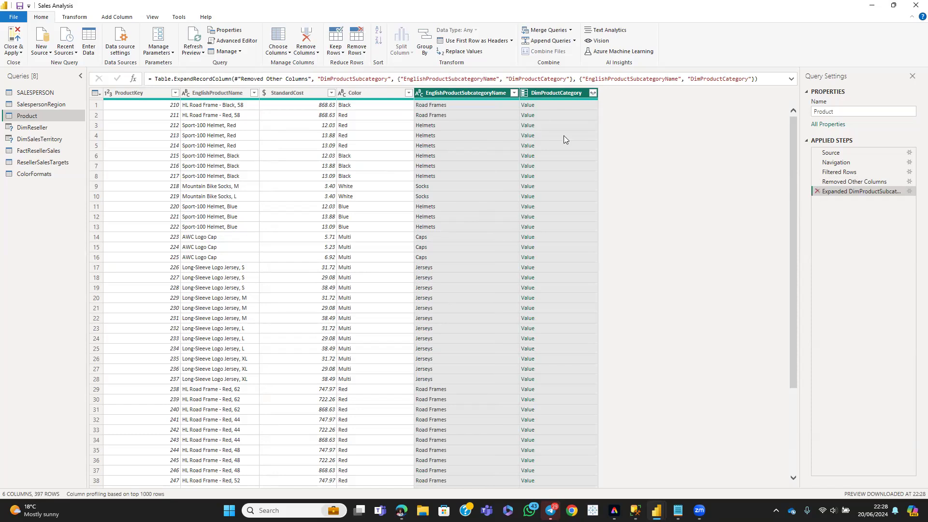
Step: Expand the DimProductCategory column with only the EnglishProductCategoryName field
mouse_move(485, 100)
click(591, 93)
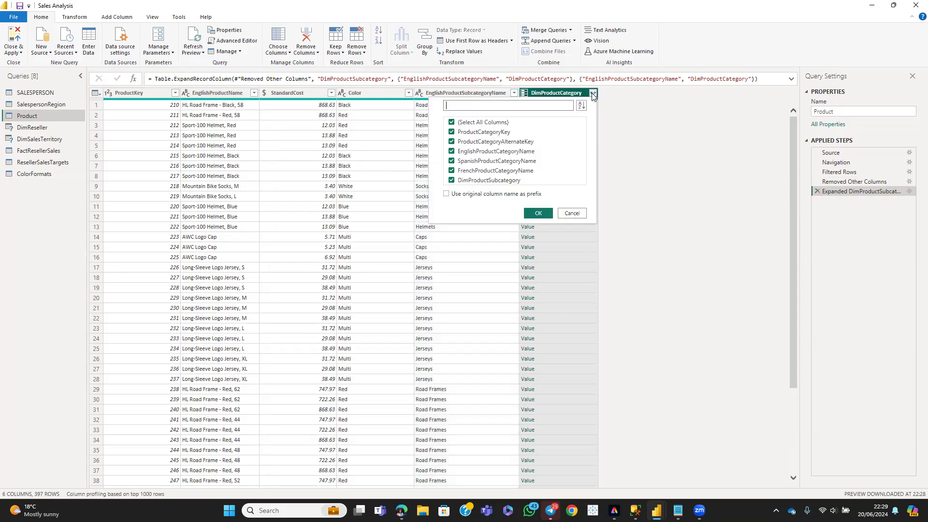
click(452, 121)
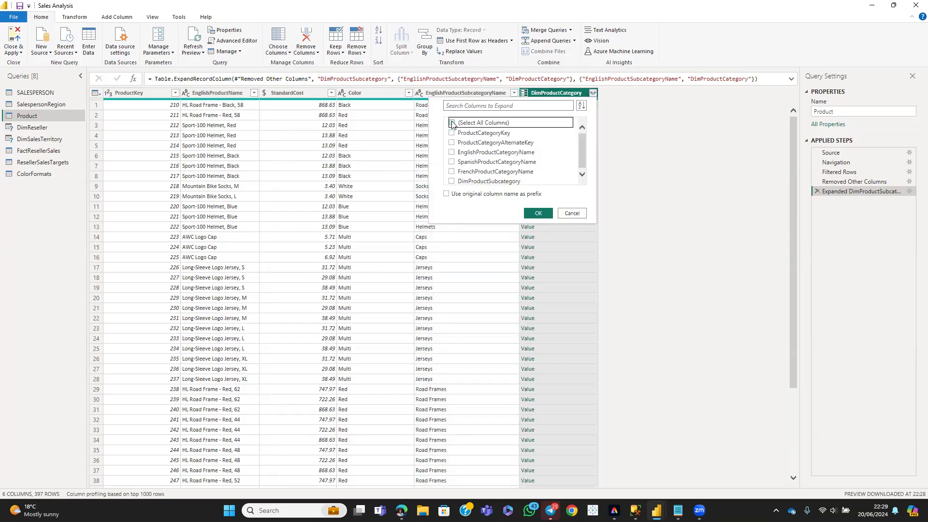
click(452, 153)
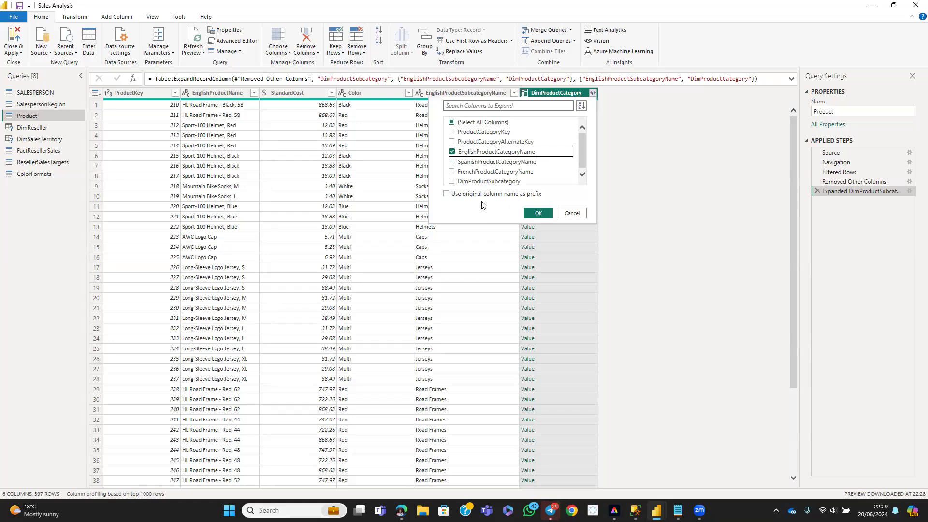
click(536, 211)
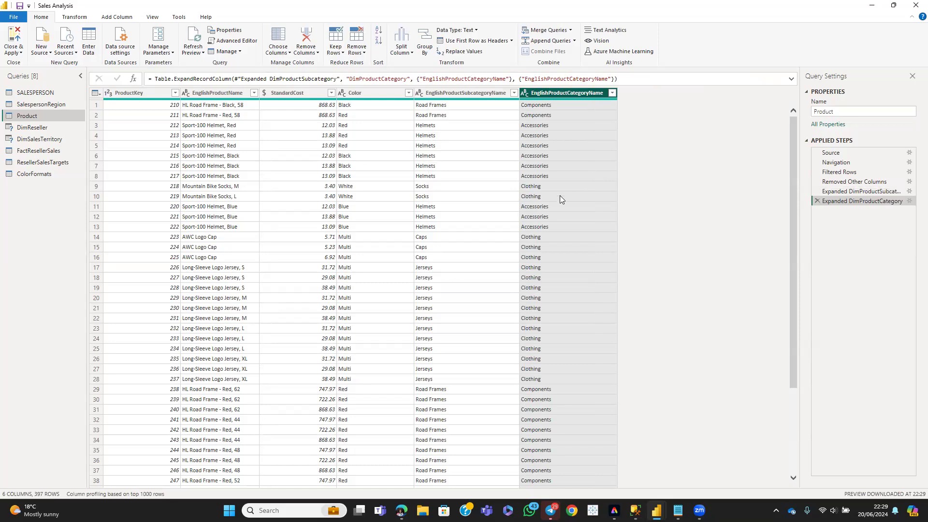
Step: Rename the EnglishProductName column to Product
double_click(462, 94)
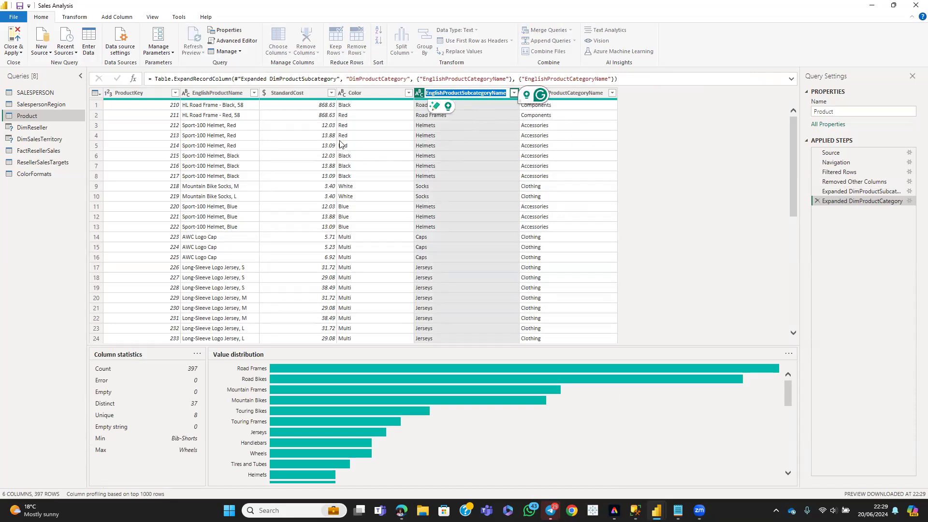
double_click(220, 92)
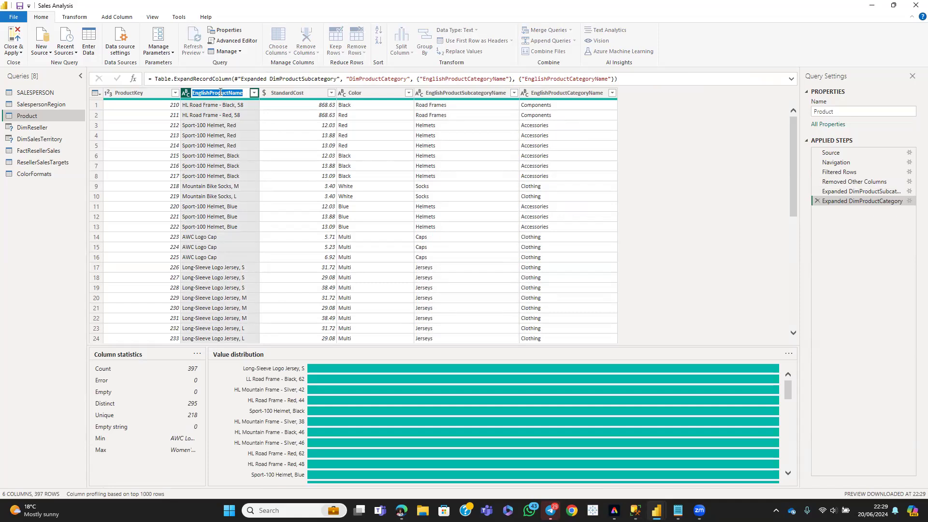
key(BackSpace)
text(Product)
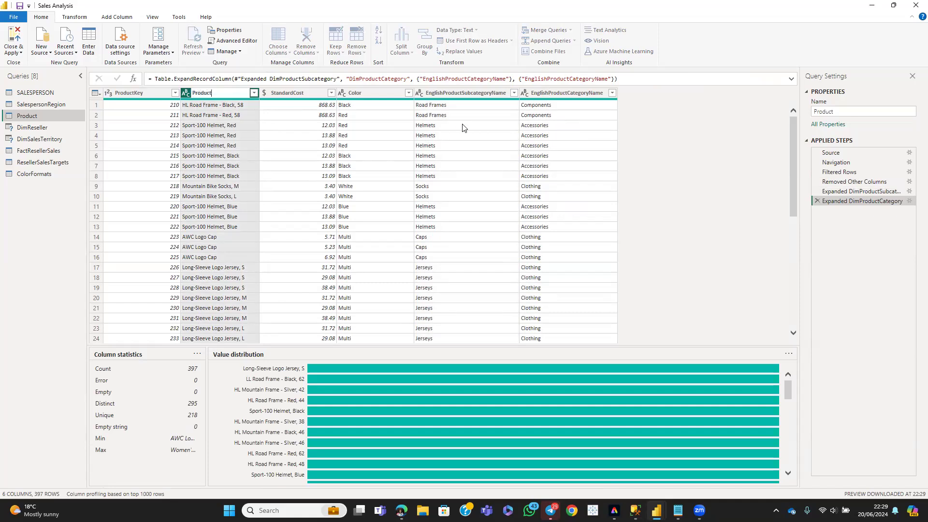
key(Return)
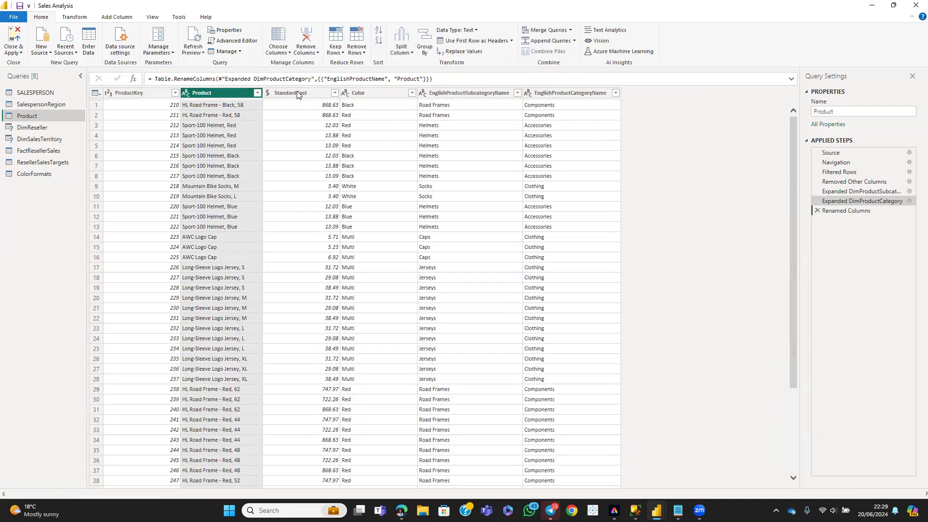
Step: Rename the StandardCost column to Standard Cost, inserting a space between the words
double_click(298, 92)
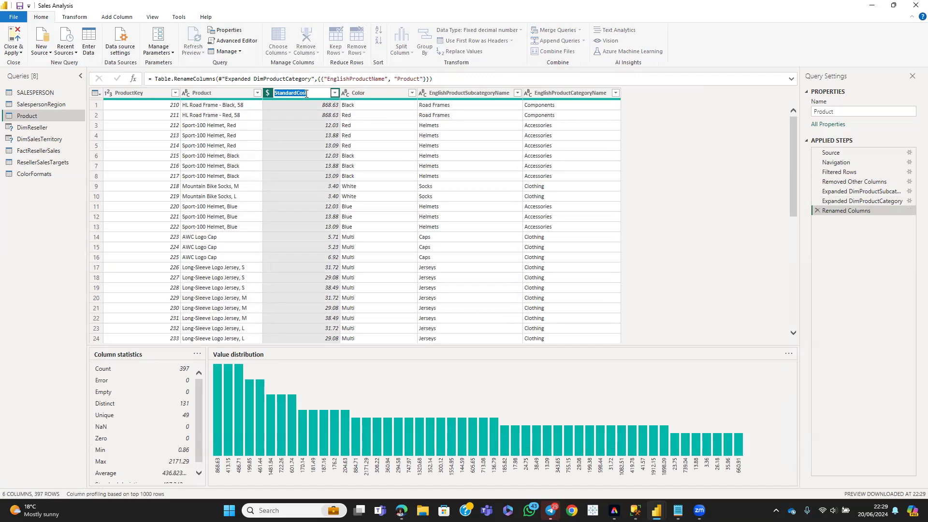
click(298, 92)
key(Return)
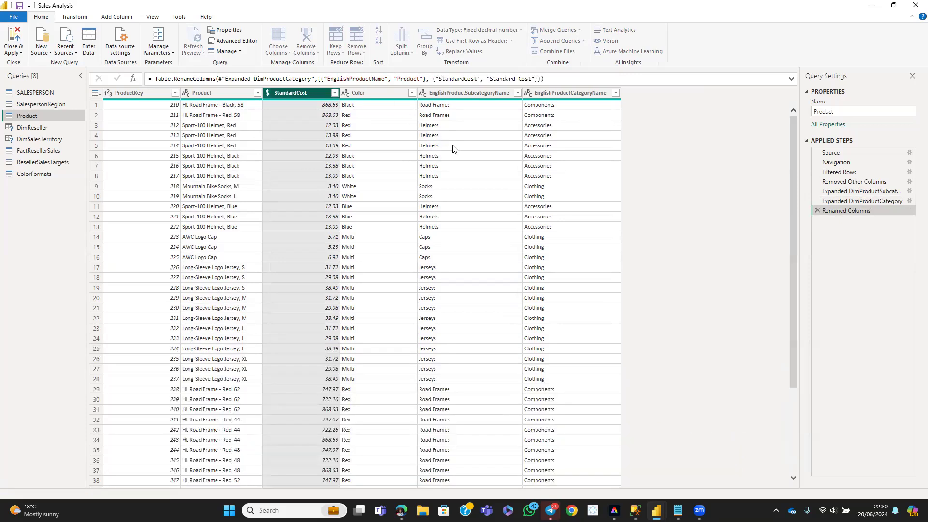
Step: Shorten the EnglishProductSubcategoryName column's name to Subcategory
double_click(479, 92)
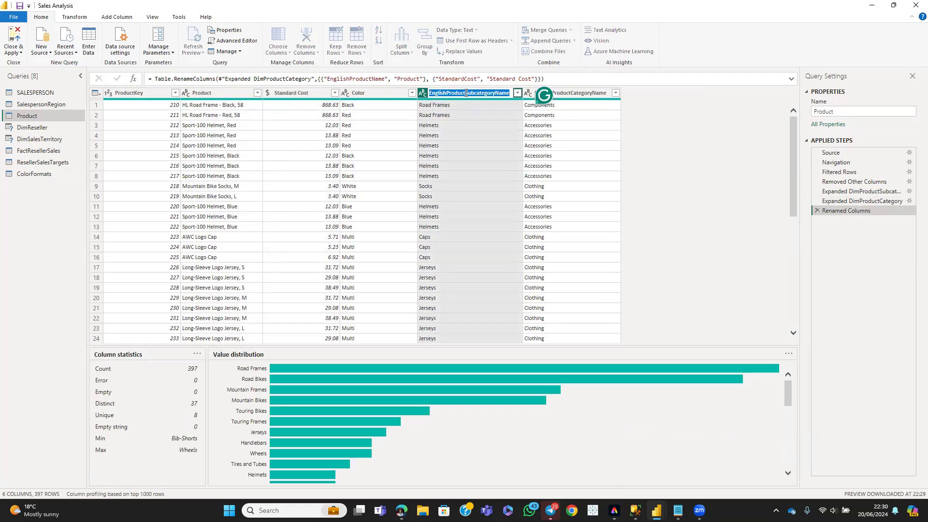
click(466, 93)
key(BackSpace)
key(BackSpace)
key(BackSpace)
key(BackSpace)
key(BackSpace)
key(BackSpace)
key(BackSpace)
key(BackSpace)
key(BackSpace)
key(BackSpace)
key(BackSpace)
key(BackSpace)
key(BackSpace)
key(BackSpace)
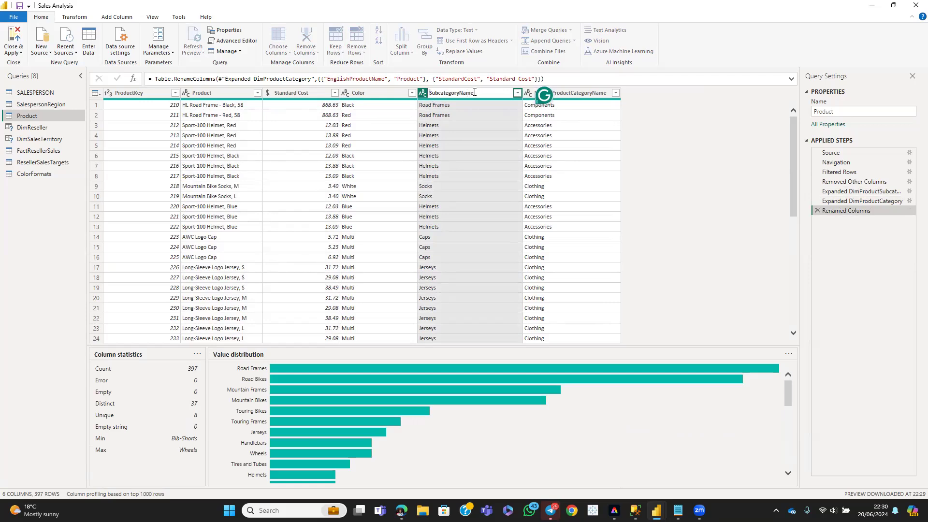
key(BackSpace)
key(BackSpace)
key(BackSpace)
key(BackSpace)
key(Return)
Step: Shorten the EnglishProductCategoryName column's name to Category
double_click(539, 92)
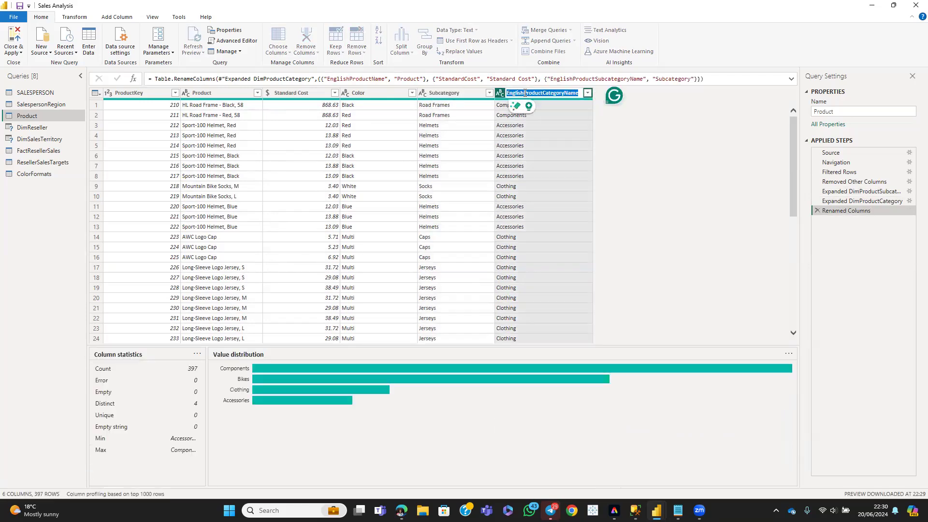
click(524, 93)
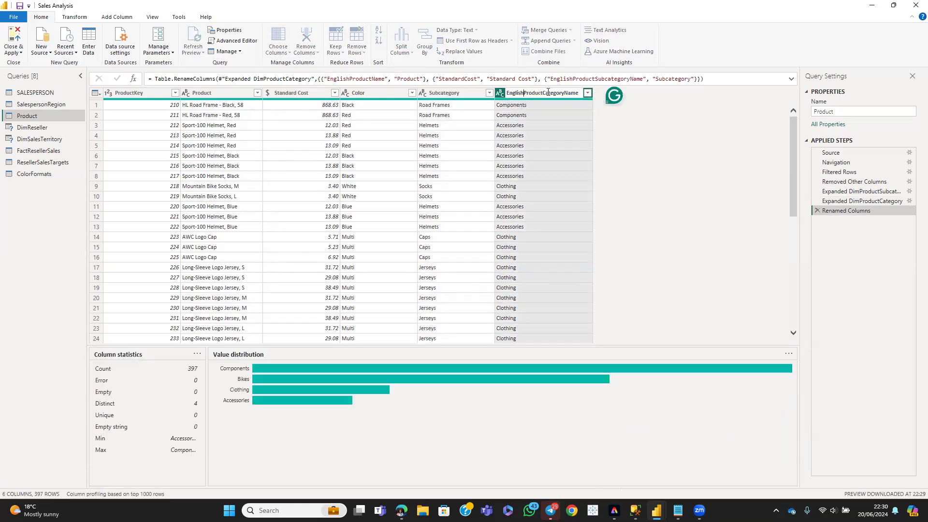
double_click(544, 93)
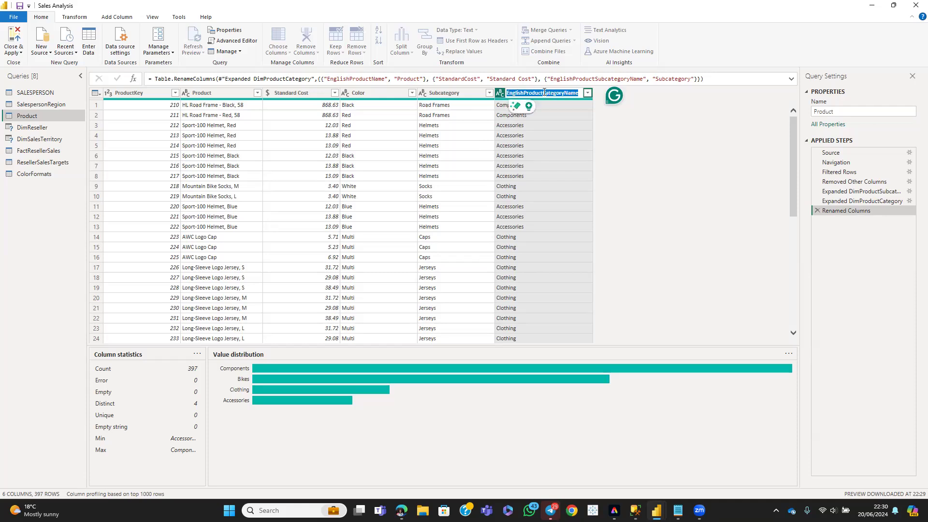
click(544, 92)
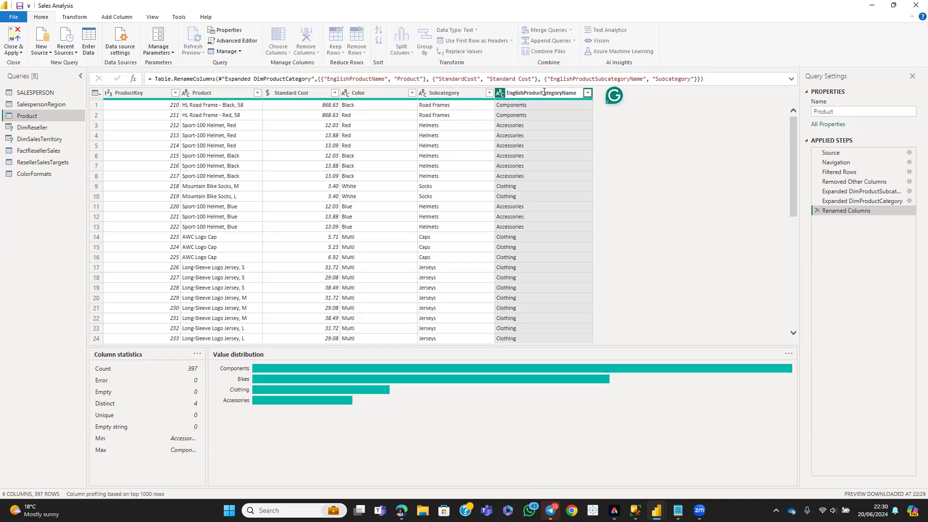
key(BackSpace)
key(BackSpace)
key(BackSpace)
key(BackSpace)
key(BackSpace)
key(BackSpace)
key(BackSpace)
key(BackSpace)
key(BackSpace)
key(BackSpace)
key(BackSpace)
key(BackSpace)
key(BackSpace)
key(BackSpace)
key(Right)
key(Right)
key(Right)
key(Right)
key(Right)
key(Right)
key(Right)
key(Right)
key(Delete)
key(Delete)
key(Delete)
key(Delete)
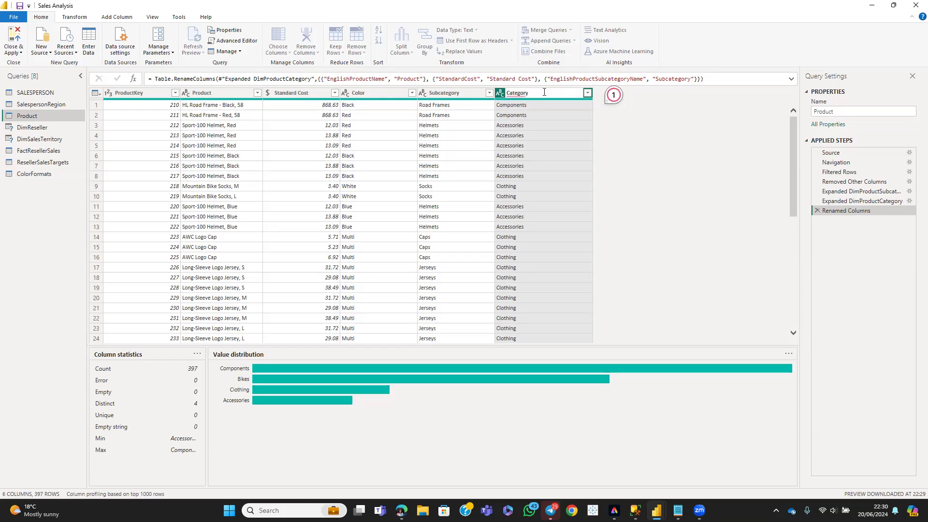
key(Return)
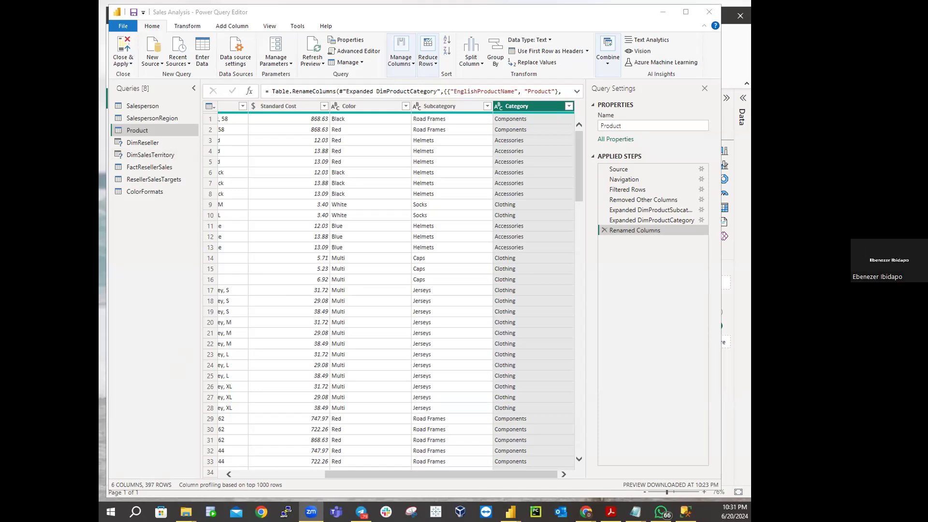
Step: Rename the DimReseller query as Reseller
click(139, 143)
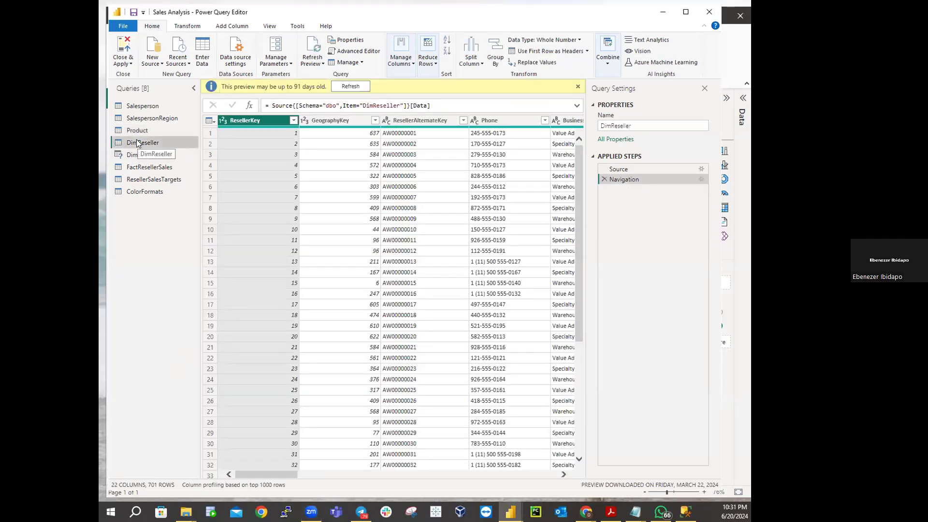
right_click(137, 142)
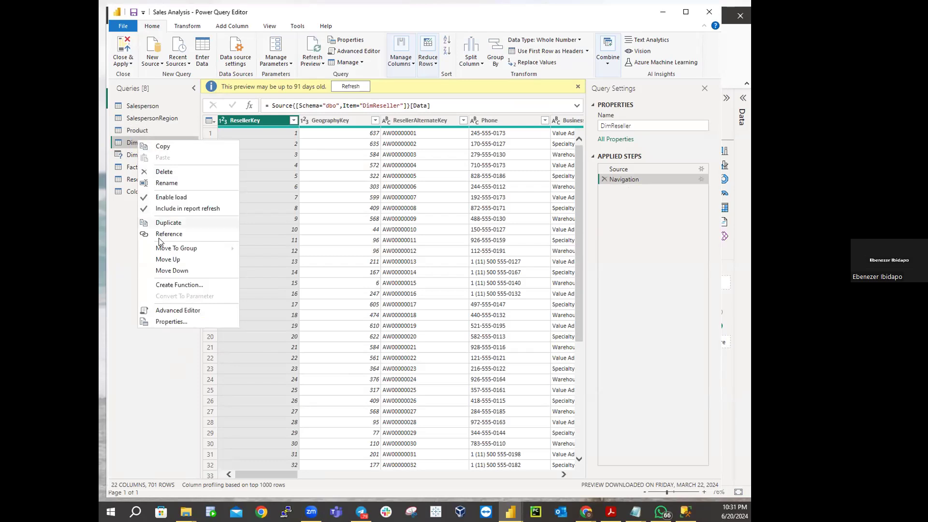
click(166, 183)
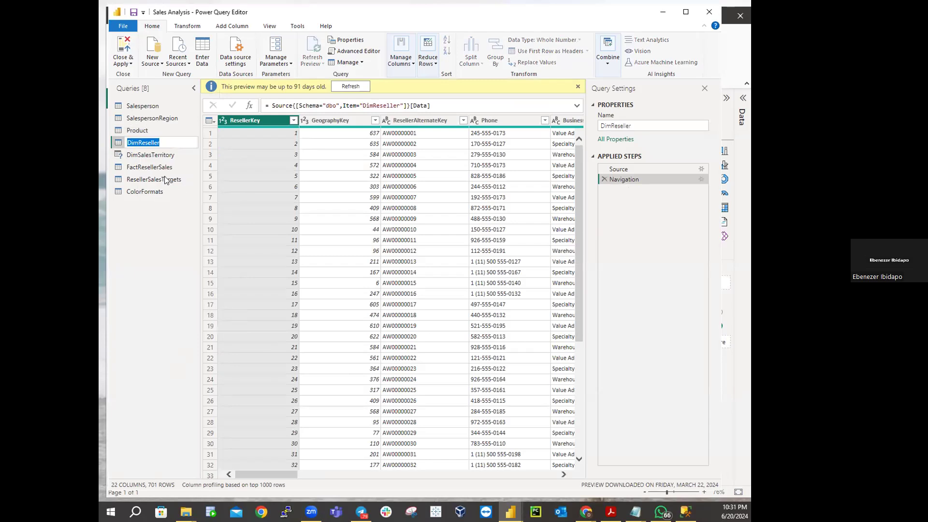
click(138, 140)
key(BackSpace)
key(Return)
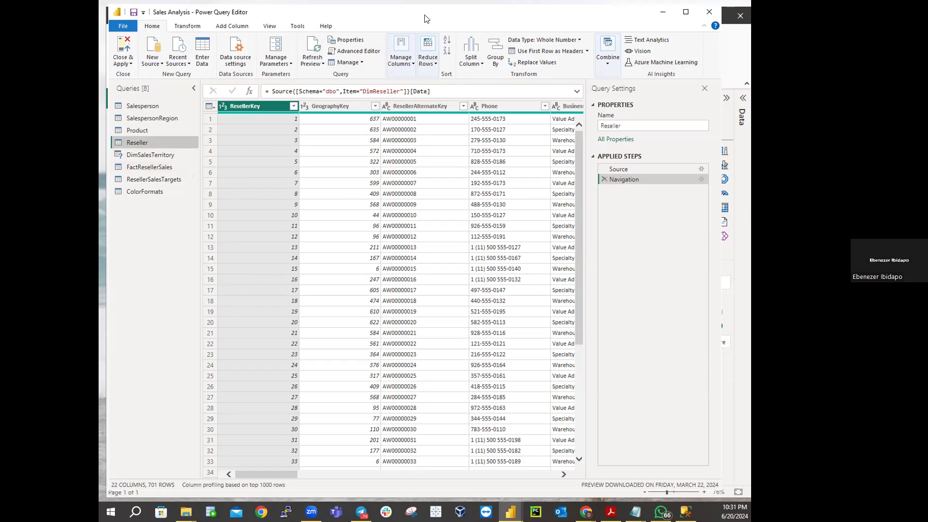
Step: Try keeping only ResellerKey, BusinessType, ResellerName and DimGeography in the Reseller query, and delete the resulting column-removal step
click(410, 65)
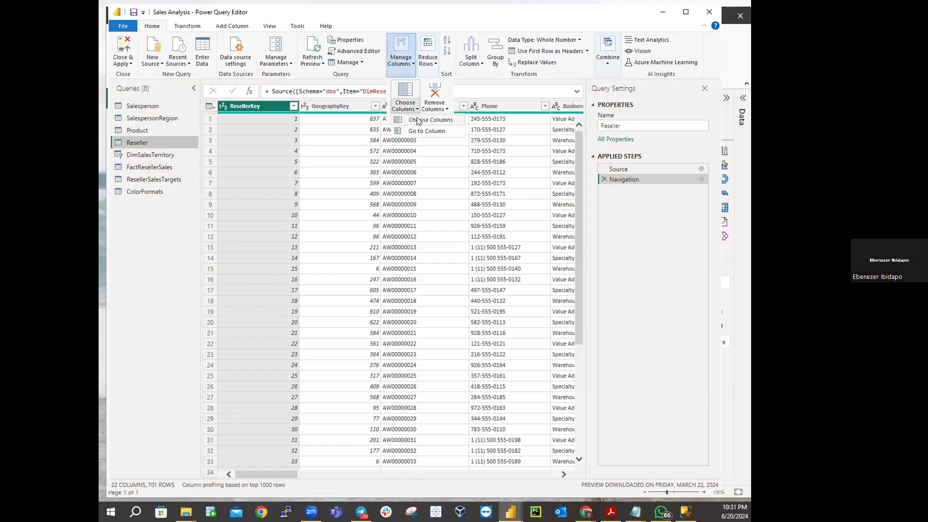
click(416, 111)
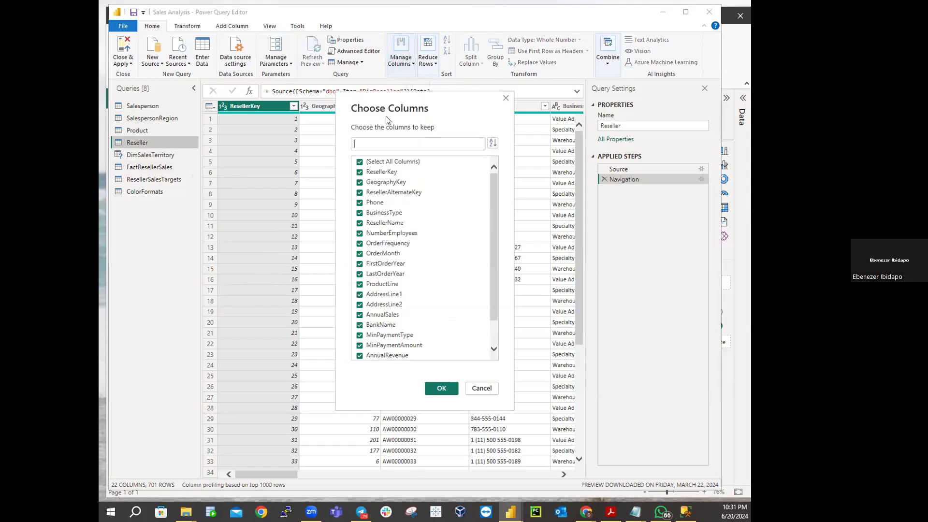
click(359, 163)
click(360, 174)
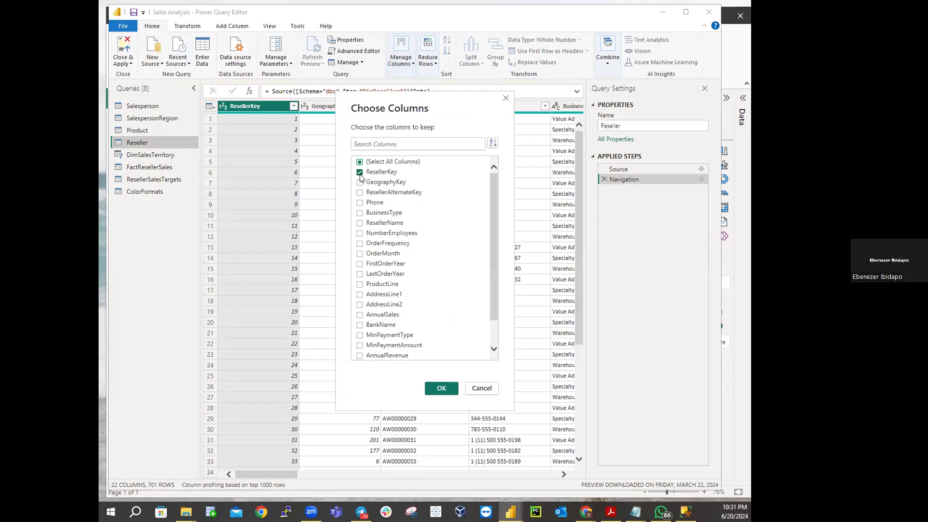
click(359, 213)
click(360, 224)
scroll(411, 284, down, 1)
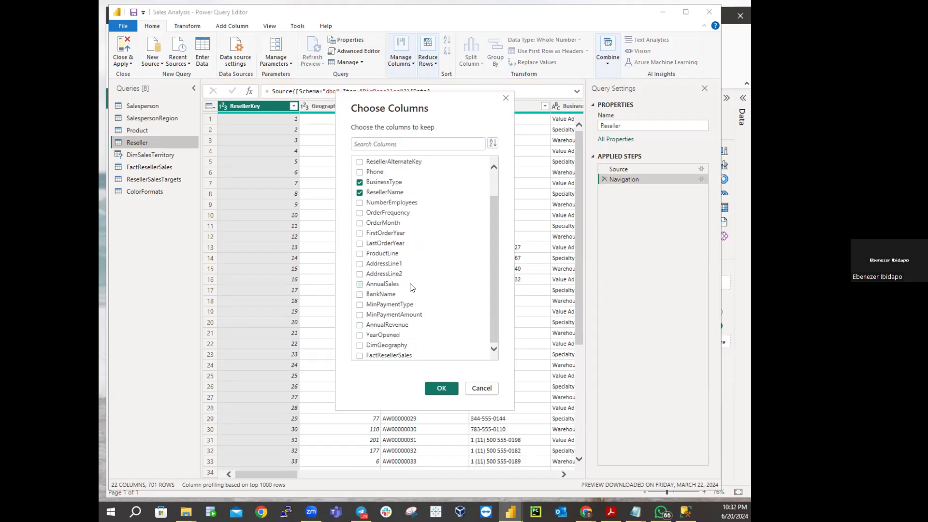
click(359, 346)
scroll(424, 274, up, 1)
scroll(426, 272, down, 1)
scroll(428, 270, up, 1)
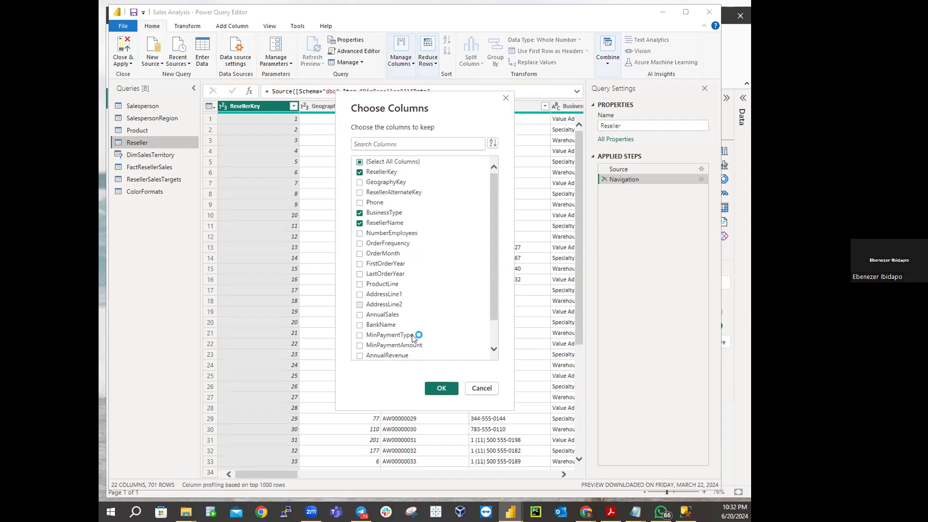
click(438, 390)
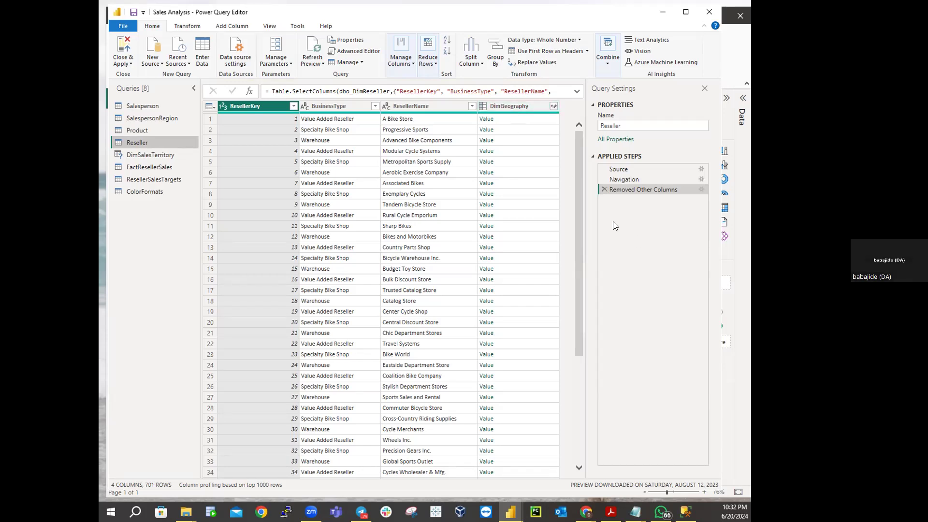
click(600, 190)
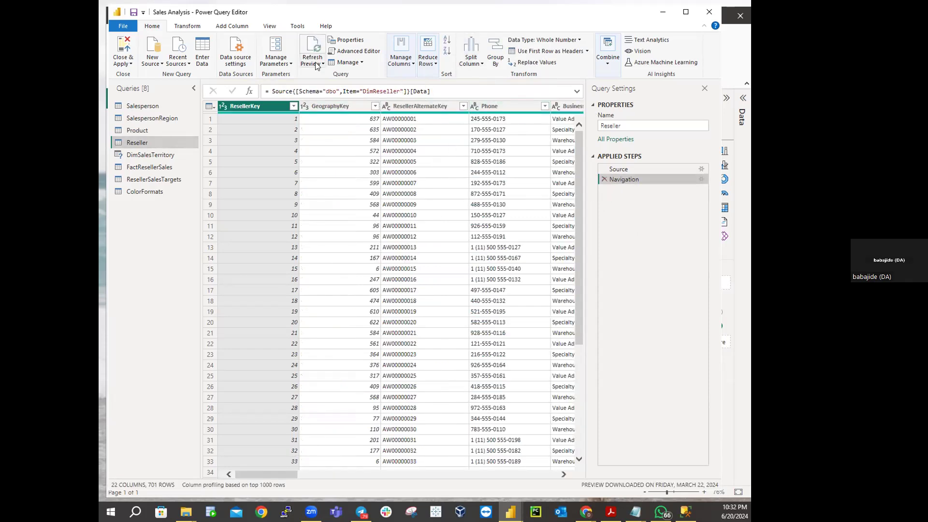
Step: Keep only the ResellerKey, BusinessType, ResellerName and DimGeography columns in the Reseller query
click(411, 63)
click(413, 104)
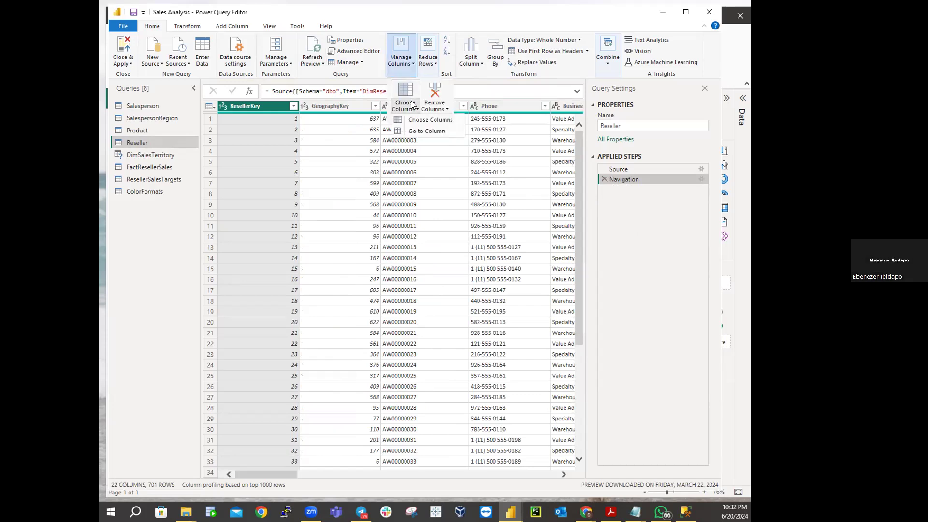
click(411, 92)
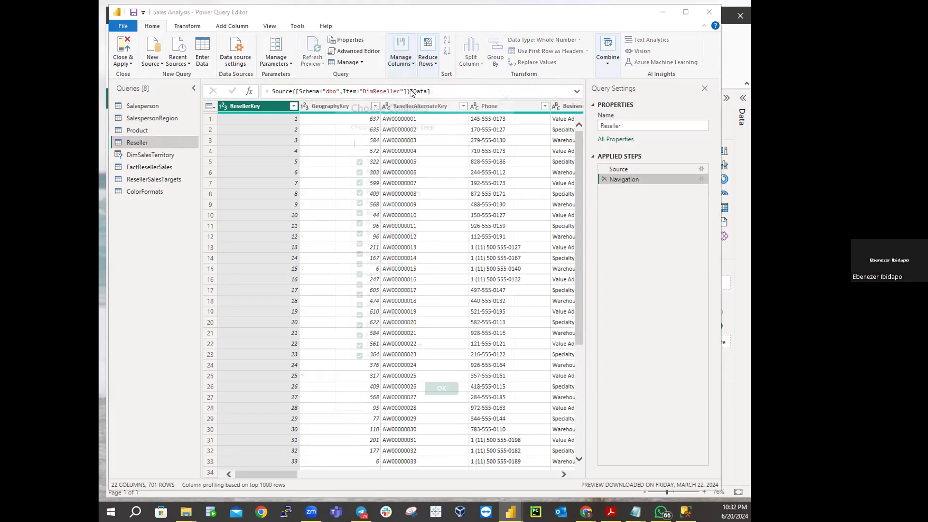
click(359, 161)
click(359, 173)
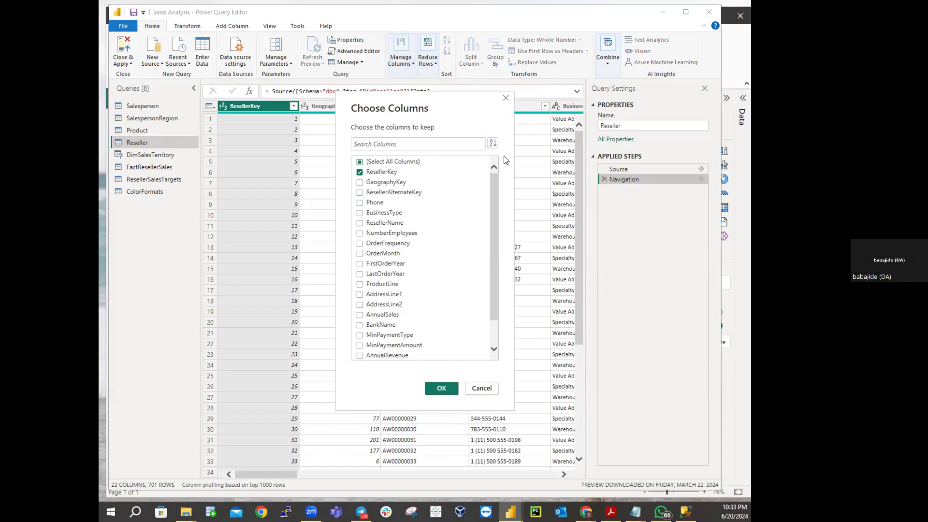
click(360, 215)
click(359, 226)
scroll(455, 228, down, 1)
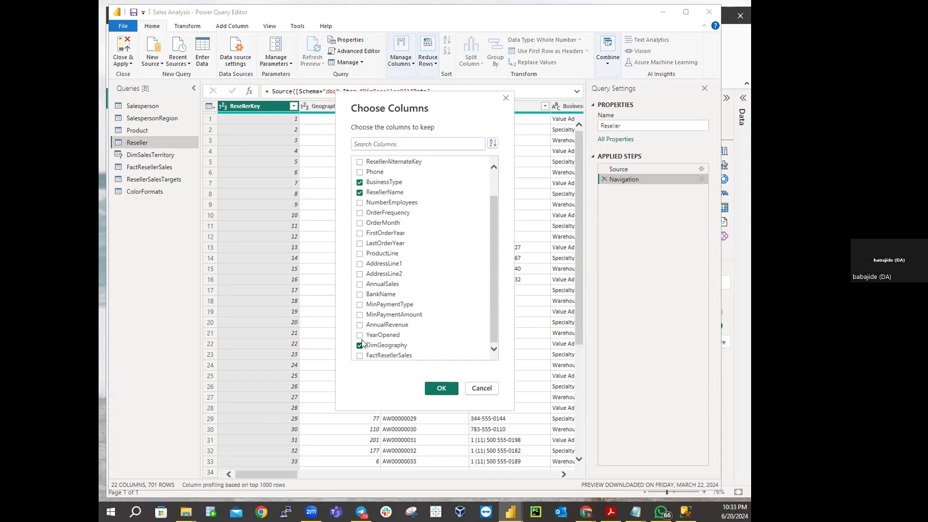
click(441, 388)
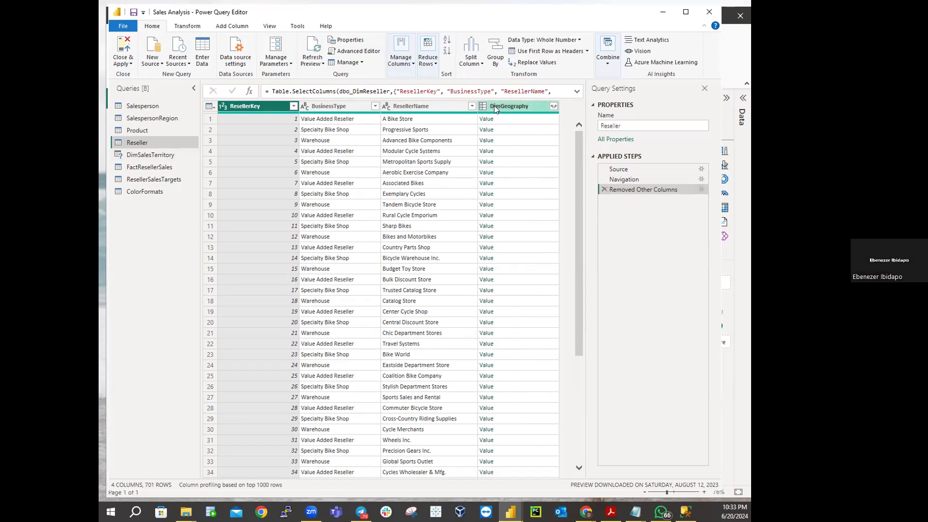
Step: Try expanding DimGeography in the Reseller query to City, StateProvinceName and EnglishCountryRegionName
click(552, 105)
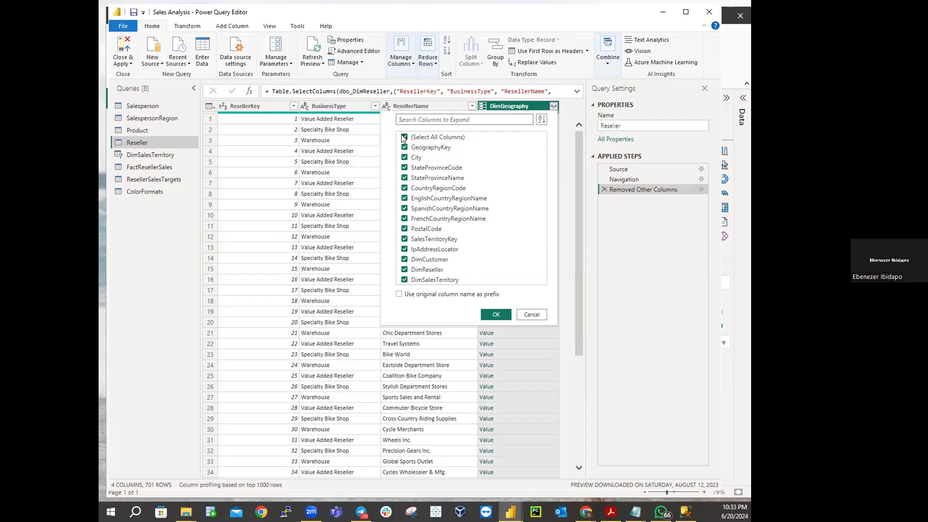
click(404, 139)
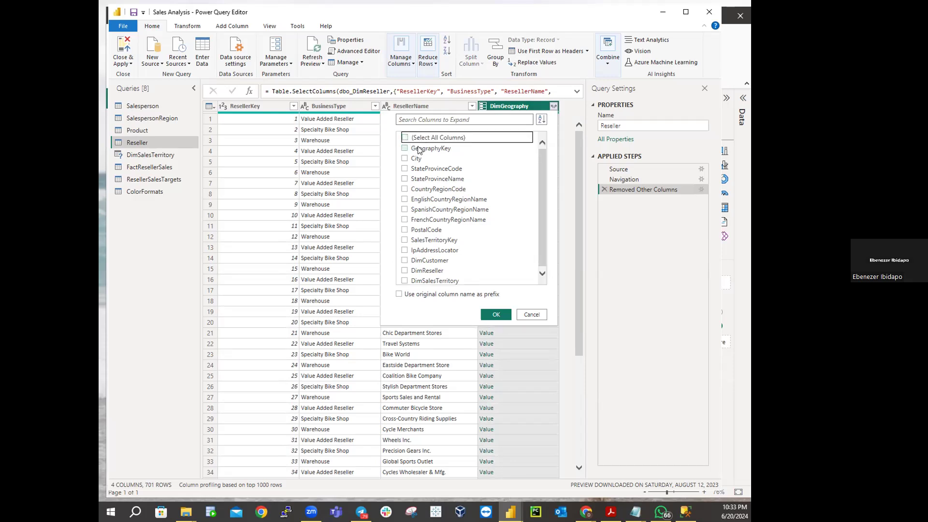
click(405, 159)
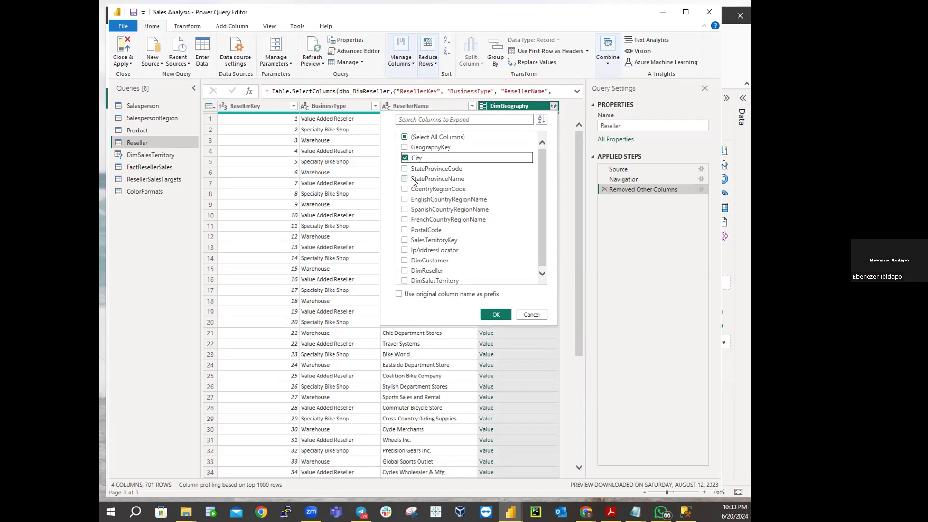
click(404, 179)
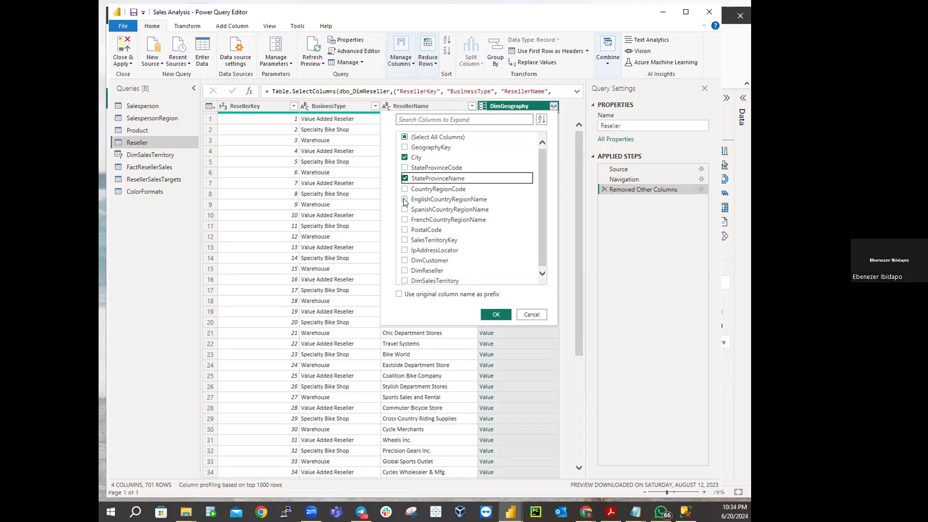
click(404, 200)
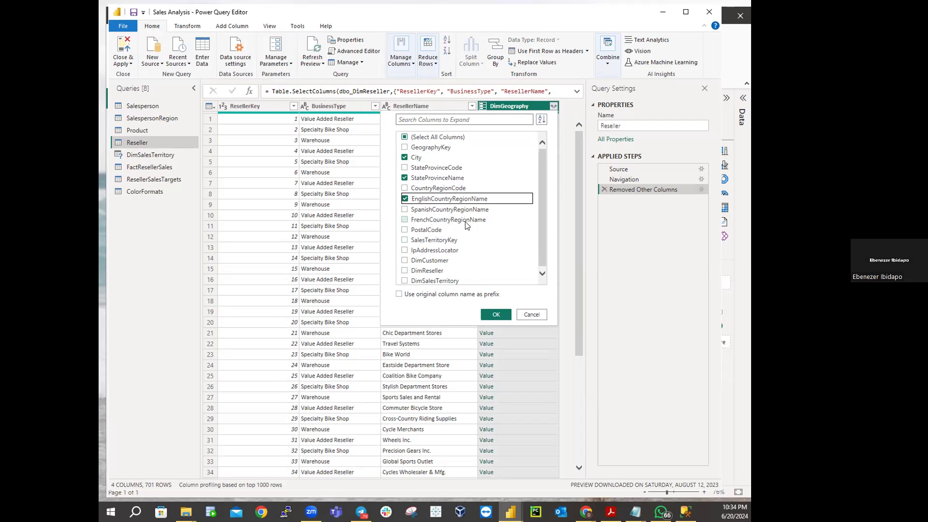
click(495, 315)
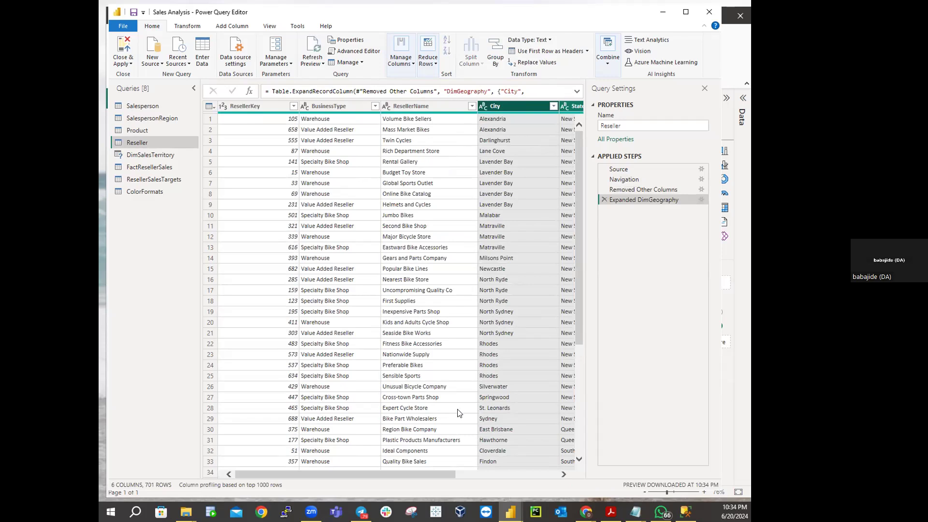
Step: Check the distinct BusinessType values without filtering, and delete the applied step that expanded DimGeography
drag(437, 470, 577, 469)
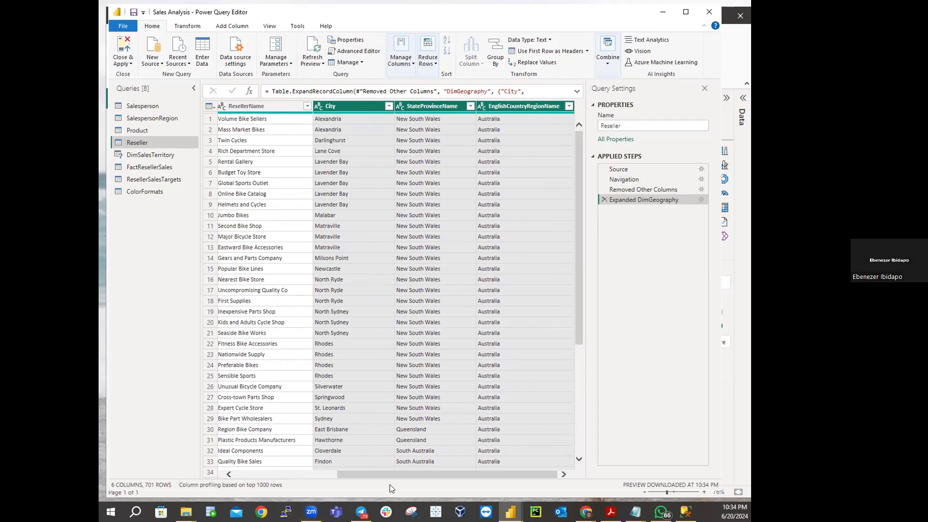
drag(378, 473, 203, 468)
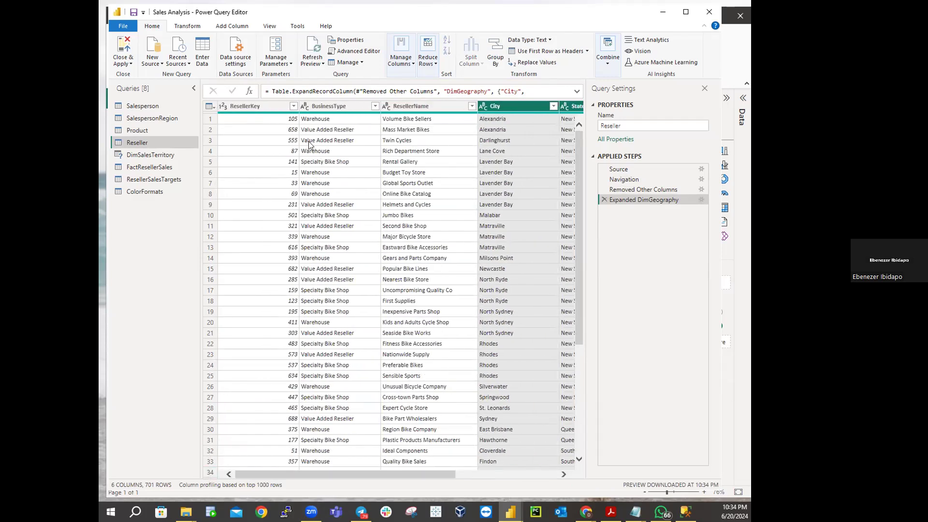
click(375, 106)
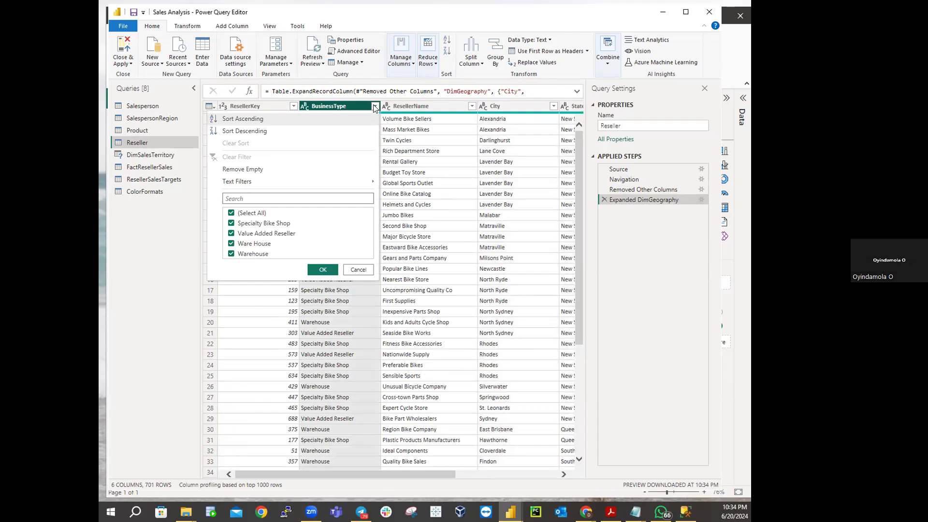
click(364, 269)
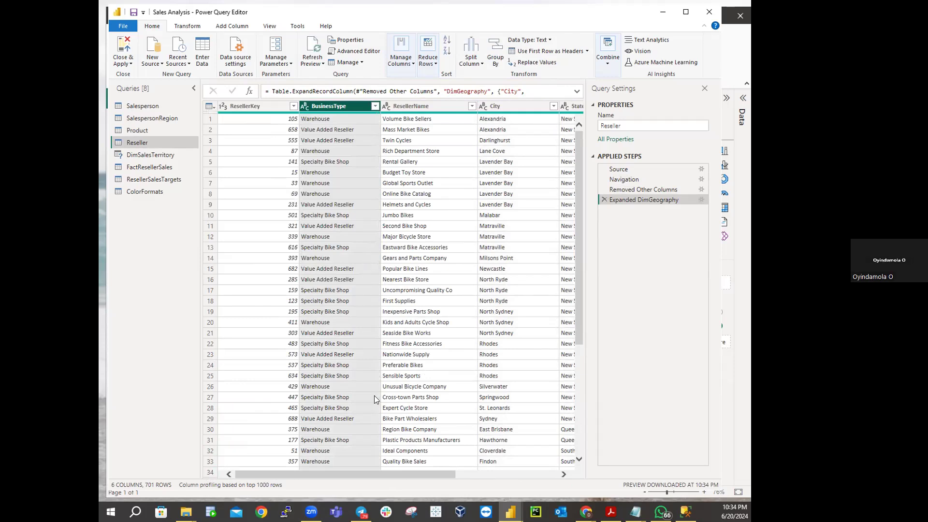
drag(447, 475, 549, 475)
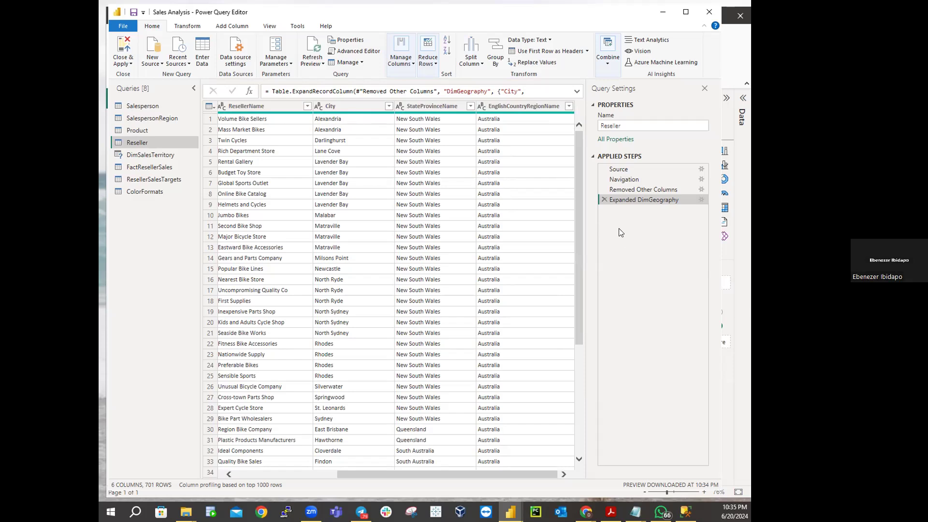
click(604, 200)
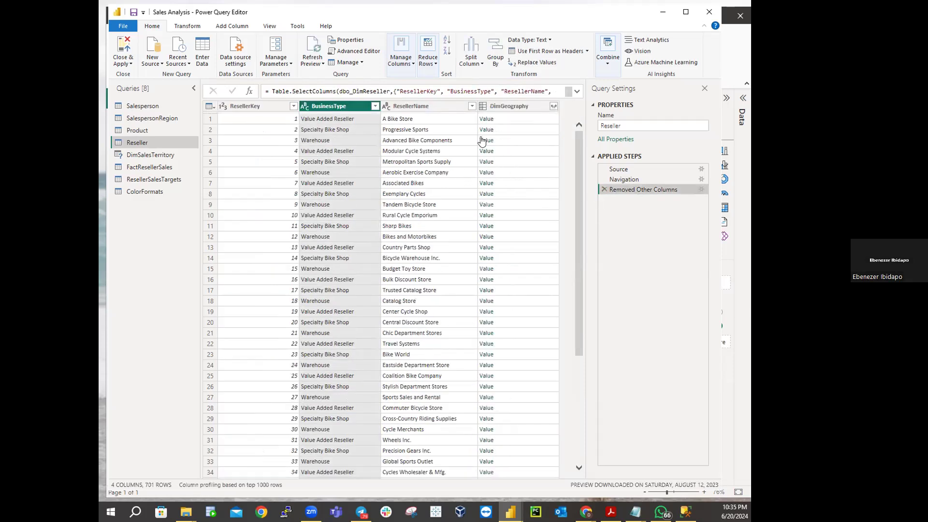
Step: Expand the DimGeography column to include only City, StateProvinceName and EnglishCountryRegionName
click(554, 107)
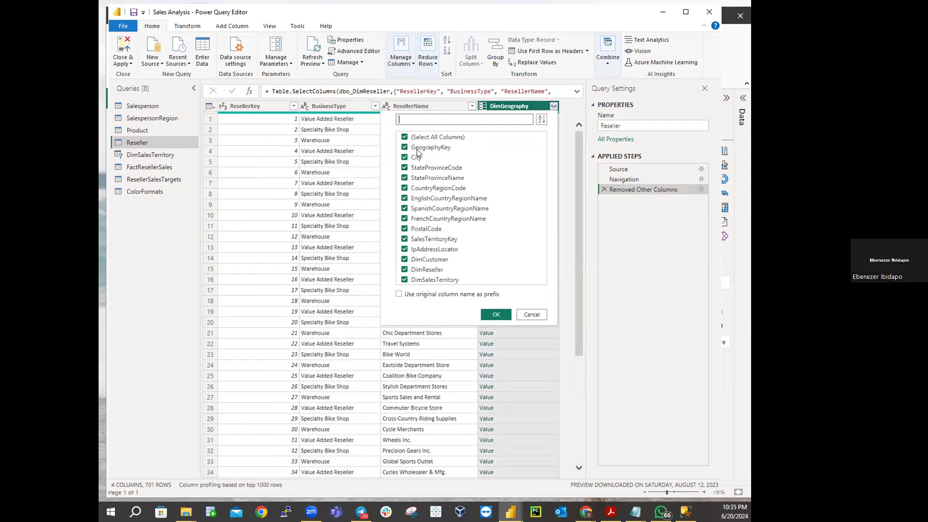
click(406, 138)
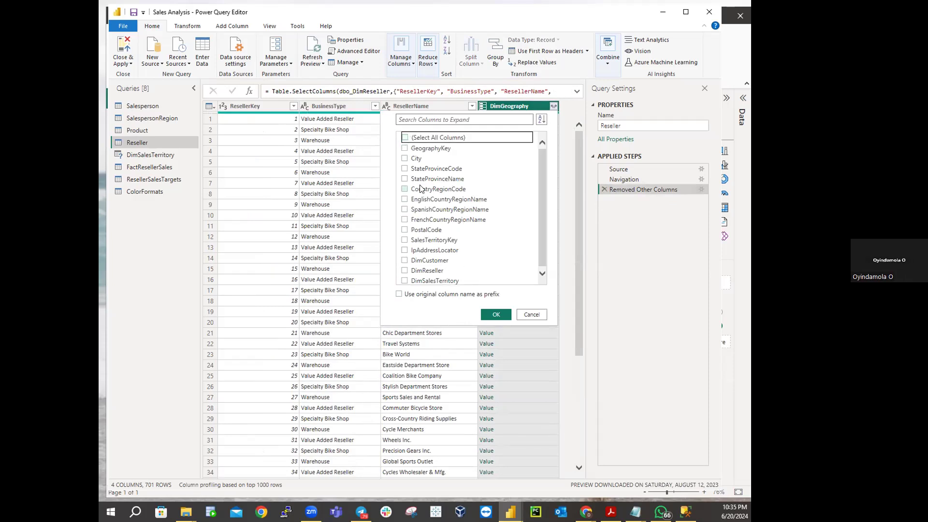
click(404, 159)
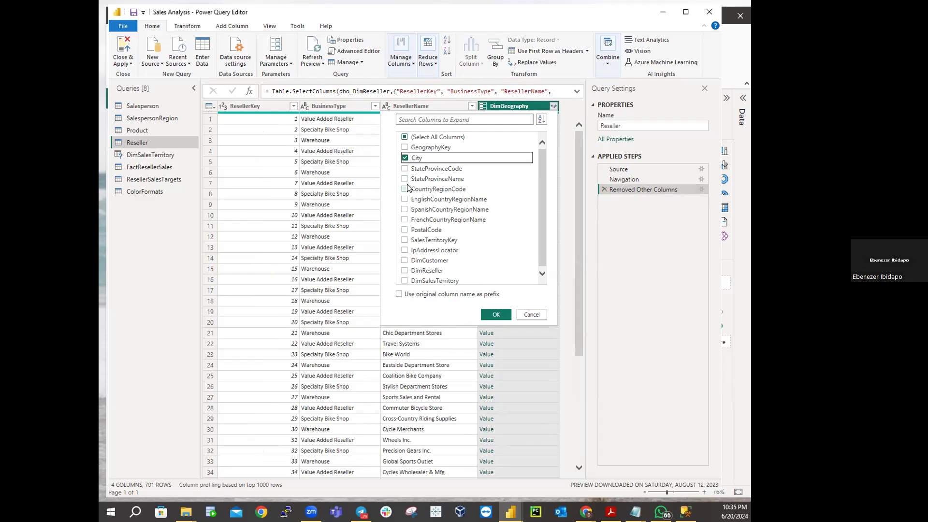
click(405, 179)
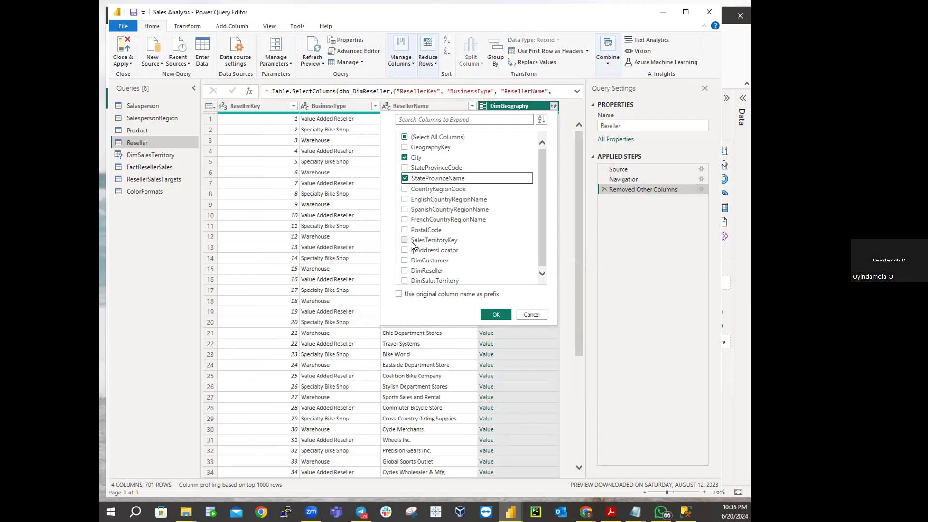
click(405, 199)
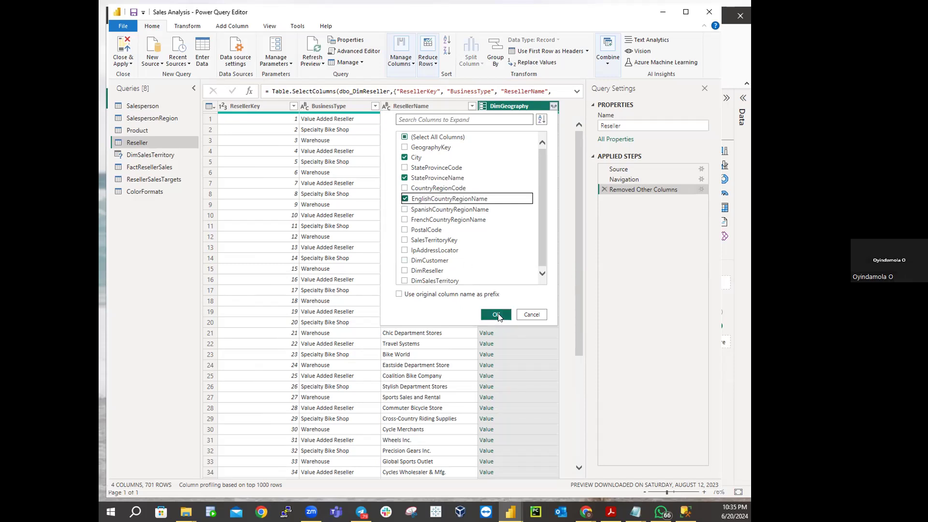
click(497, 314)
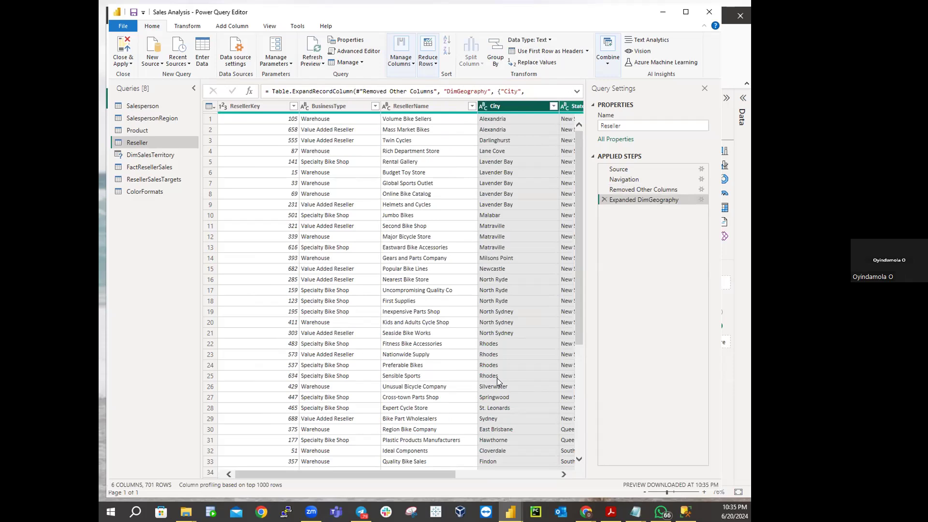
drag(381, 474, 291, 464)
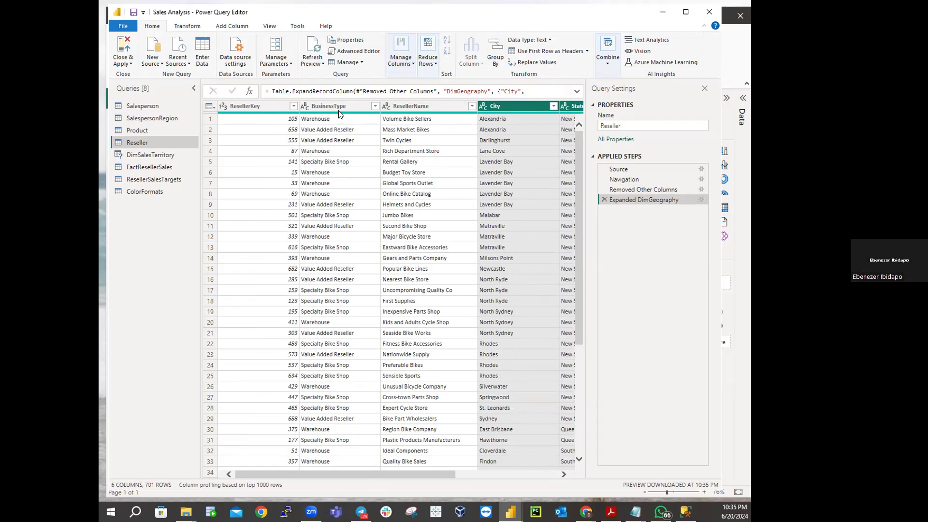
Step: Review the distinct BusinessType values in the Reseller query, and replace "Ware House" with "Warehouse" in that column
click(374, 106)
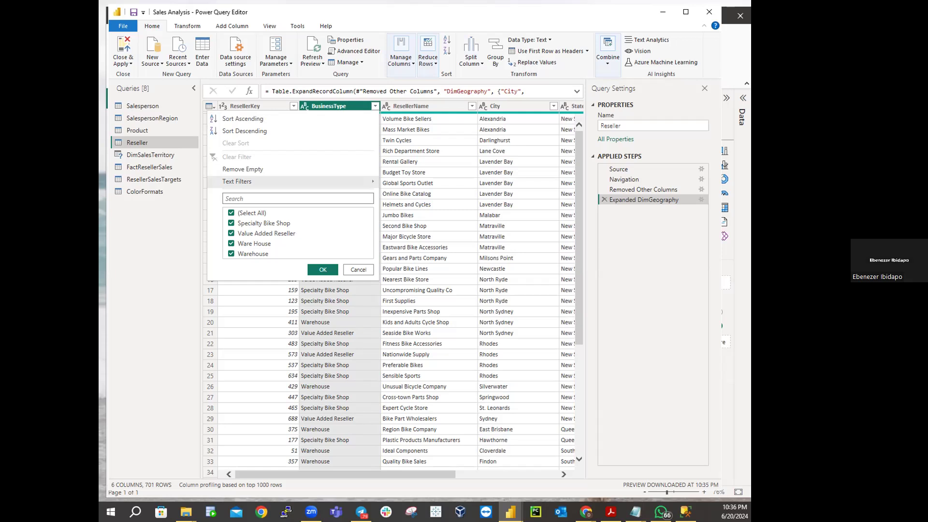
click(358, 272)
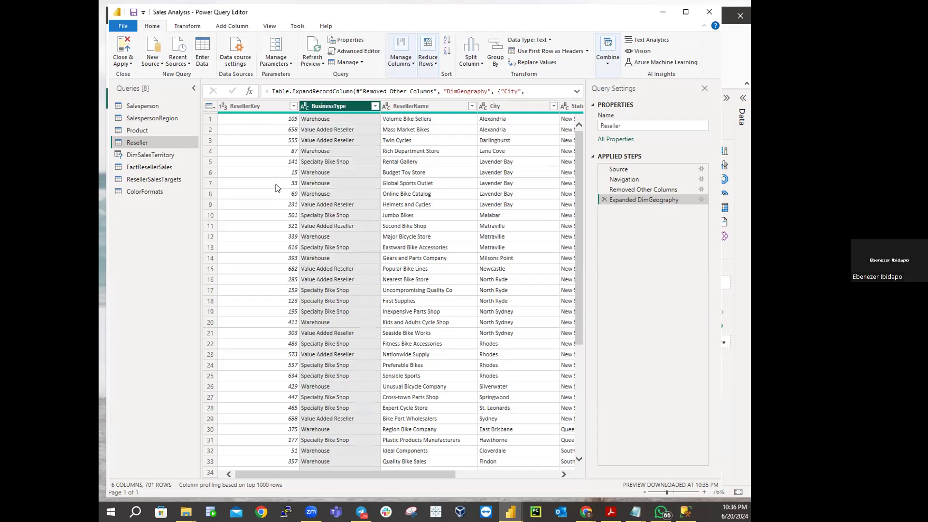
right_click(319, 108)
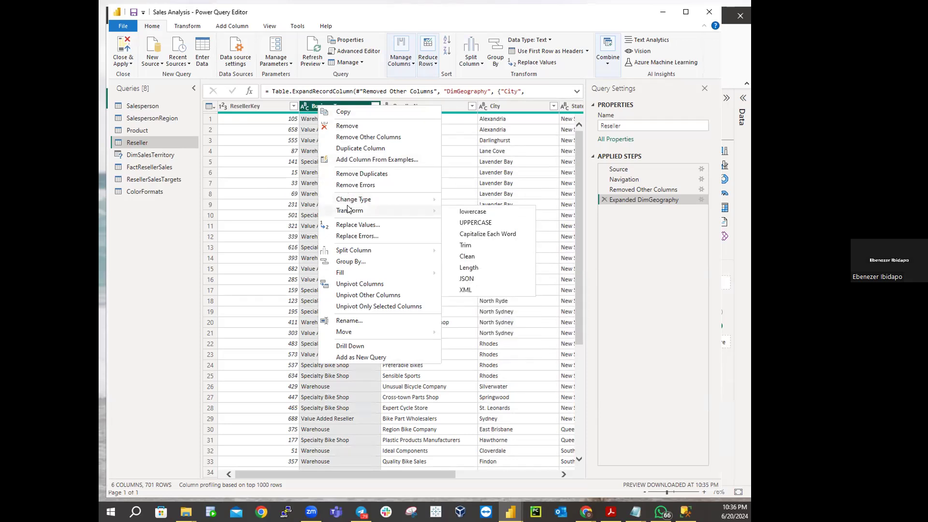
mouse_move(350, 204)
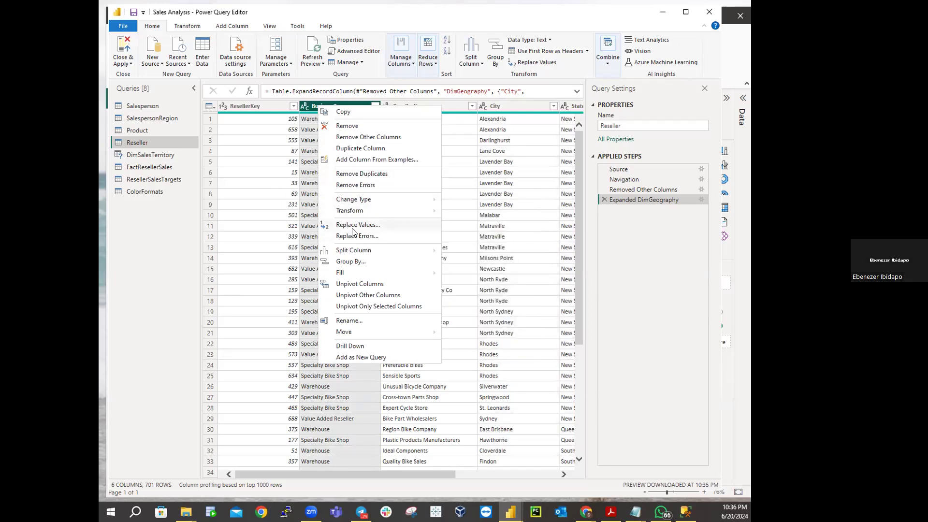
click(351, 225)
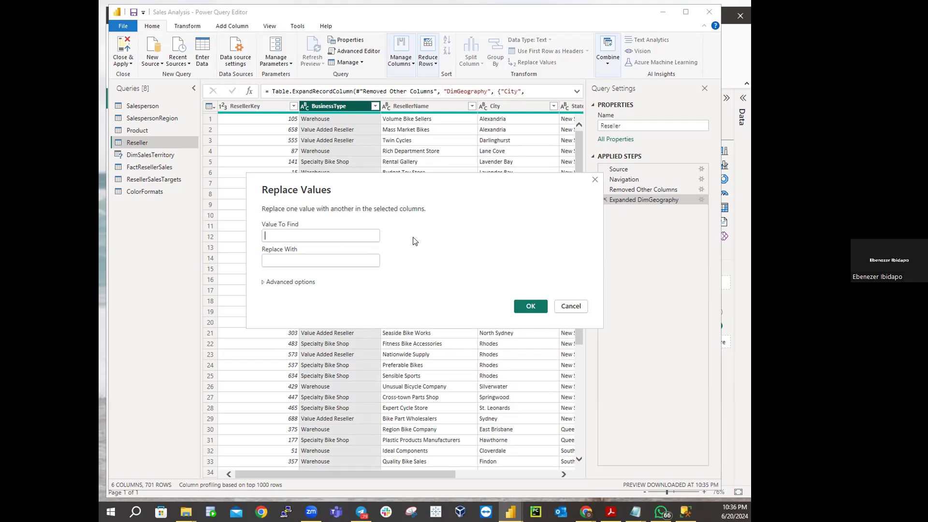
text(Ware )
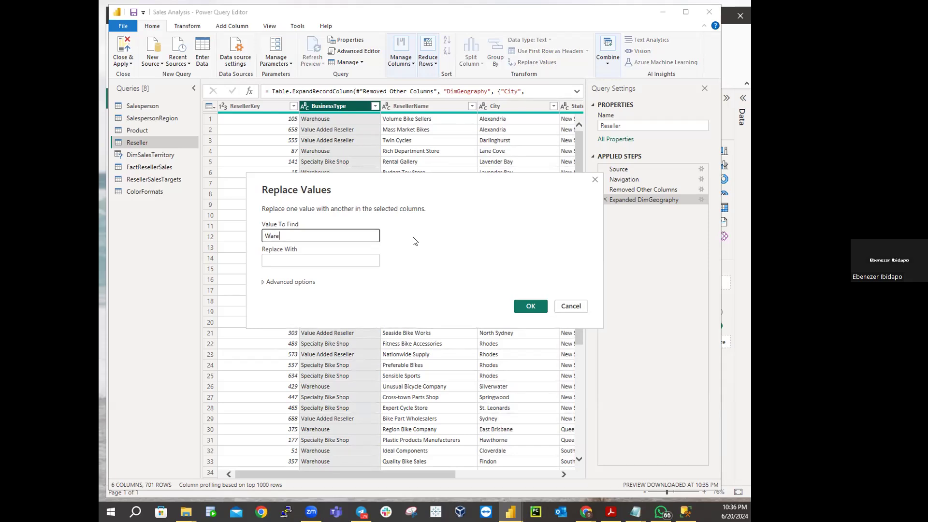
text(House)
click(284, 260)
text(Ware)
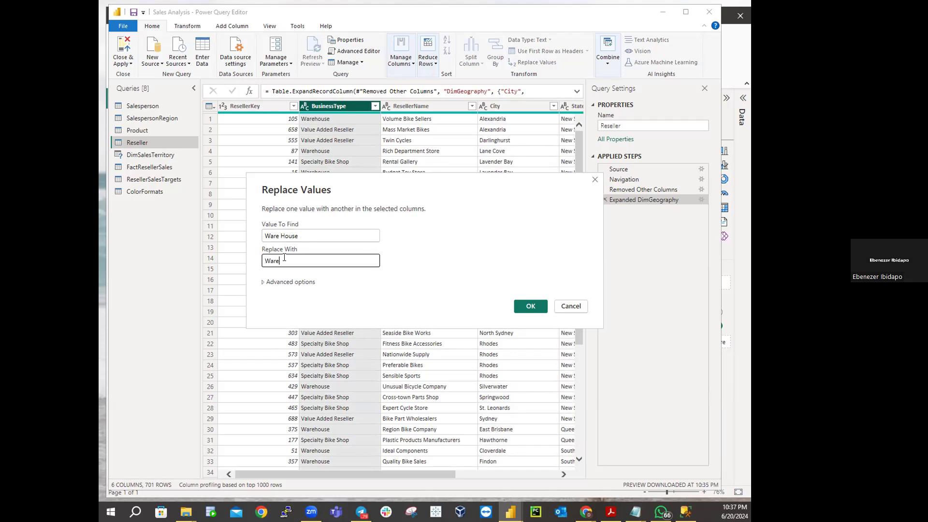
text(house)
drag(266, 235, 333, 237)
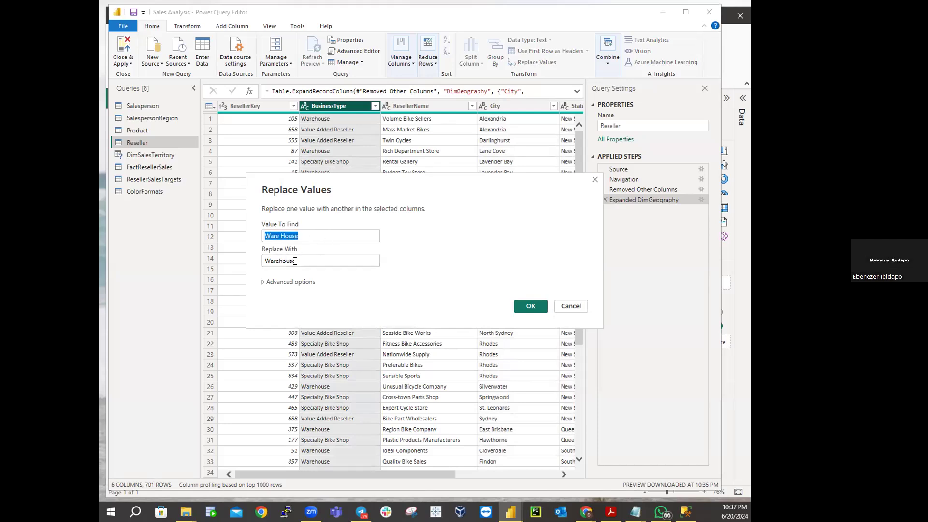
click(531, 302)
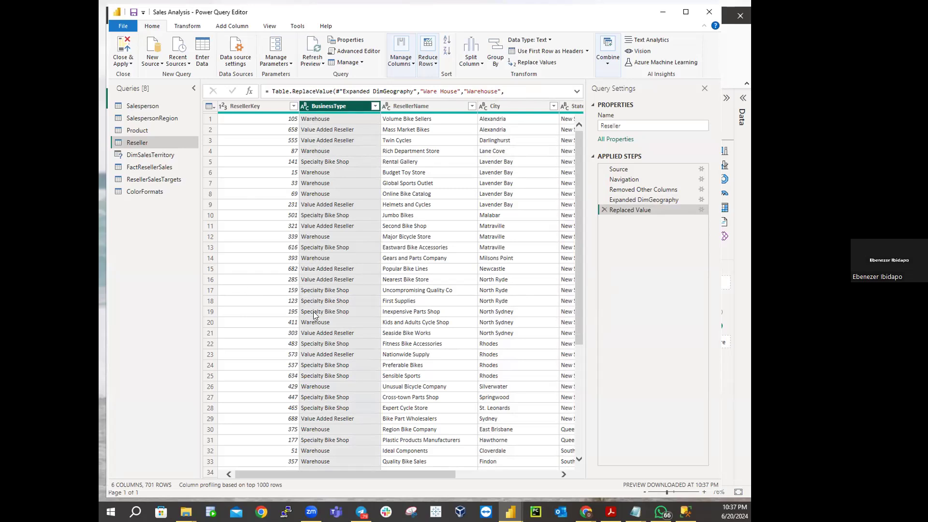
Step: Look through the replaced values in the Reseller query and rename the BusinessType column as Business Type
scroll(314, 312, down, 7)
scroll(316, 314, down, 20)
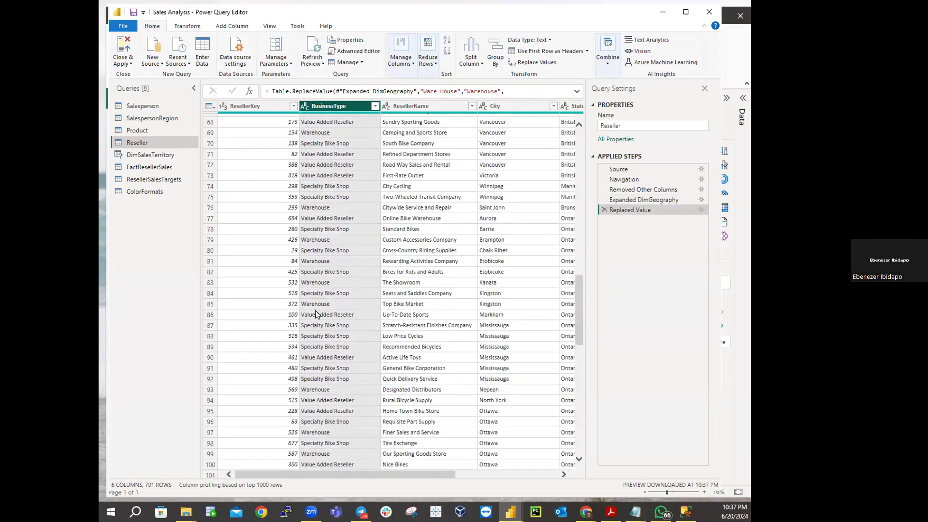
scroll(317, 312, up, 20)
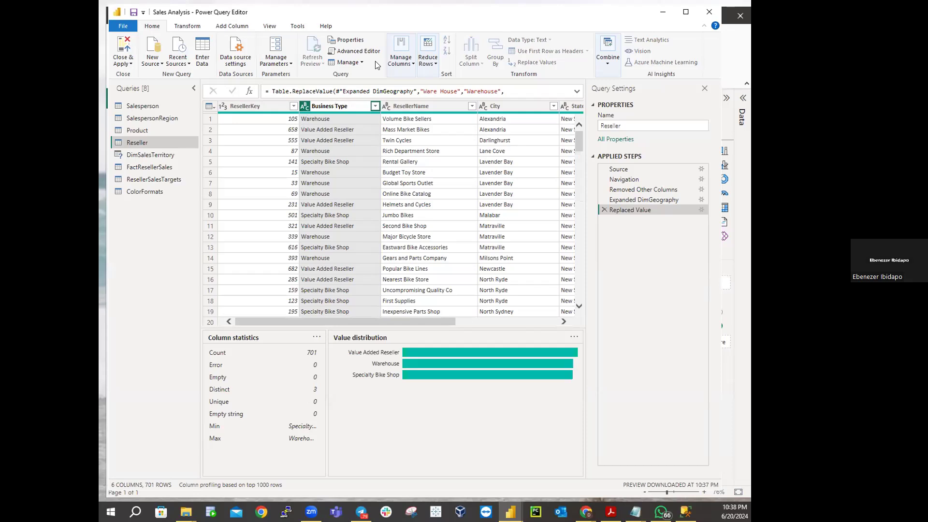
key(Return)
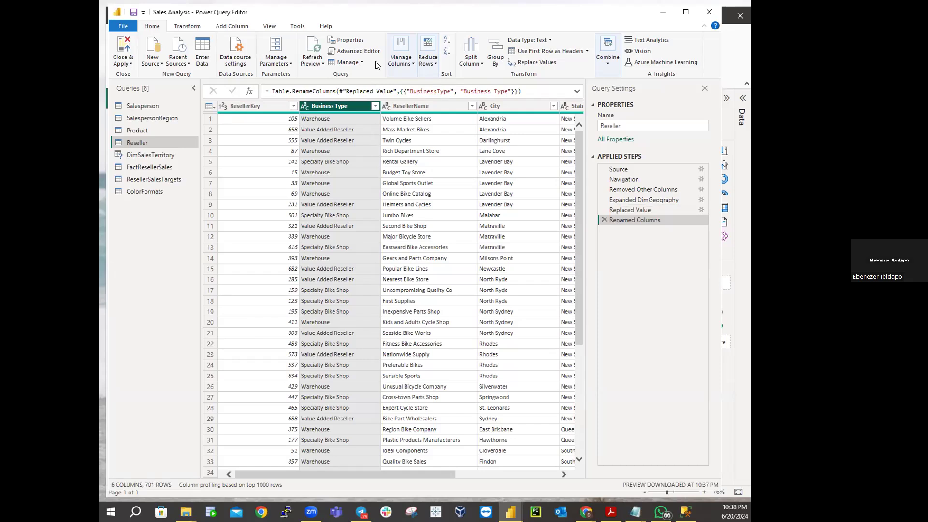
Step: Rename the ResellerName column as Reseller
click(407, 105)
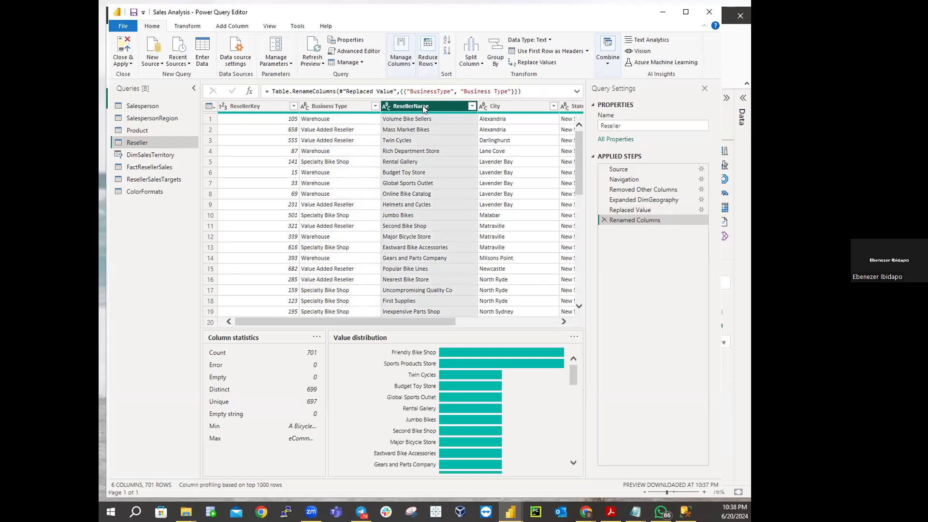
double_click(421, 105)
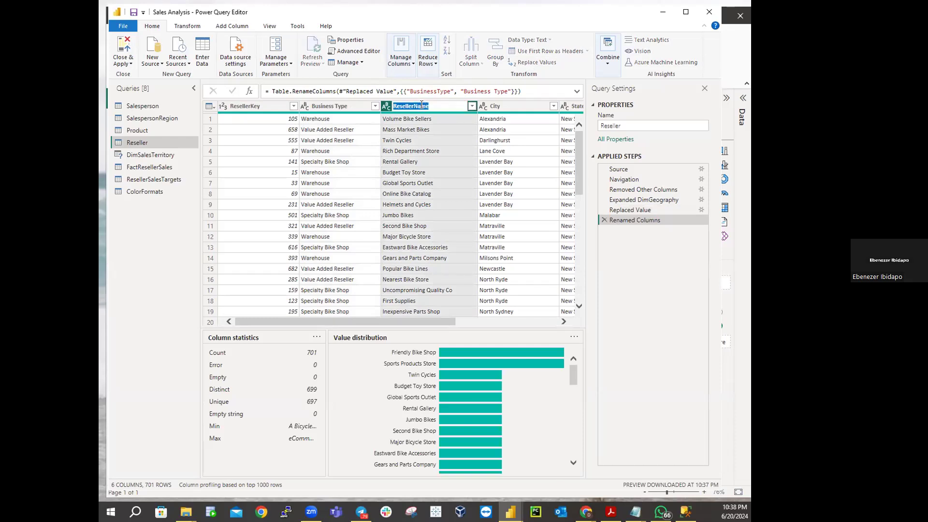
click(434, 107)
key(BackSpace)
key(BackSpace)
key(BackSpace)
key(BackSpace)
key(BackSpace)
text(r)
key(Return)
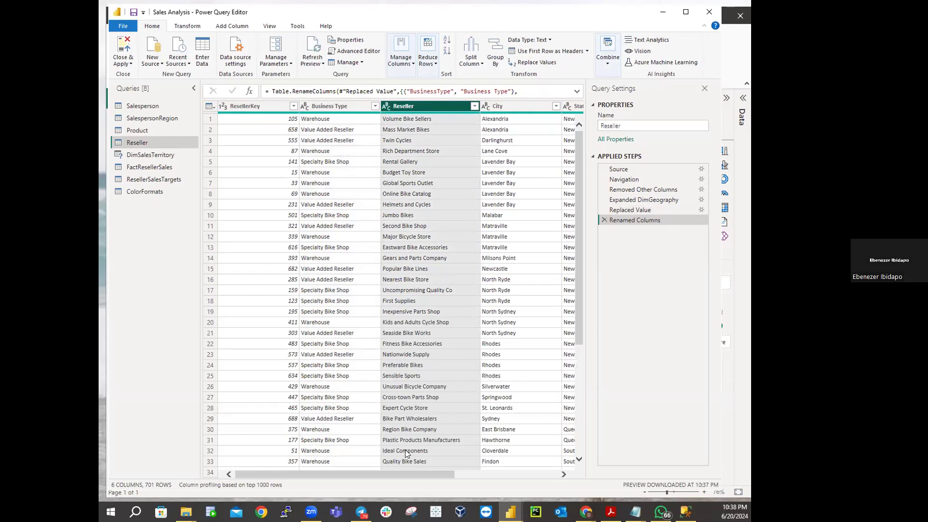
Step: Rename the StateProvinceName column as State-Province
drag(334, 469, 424, 468)
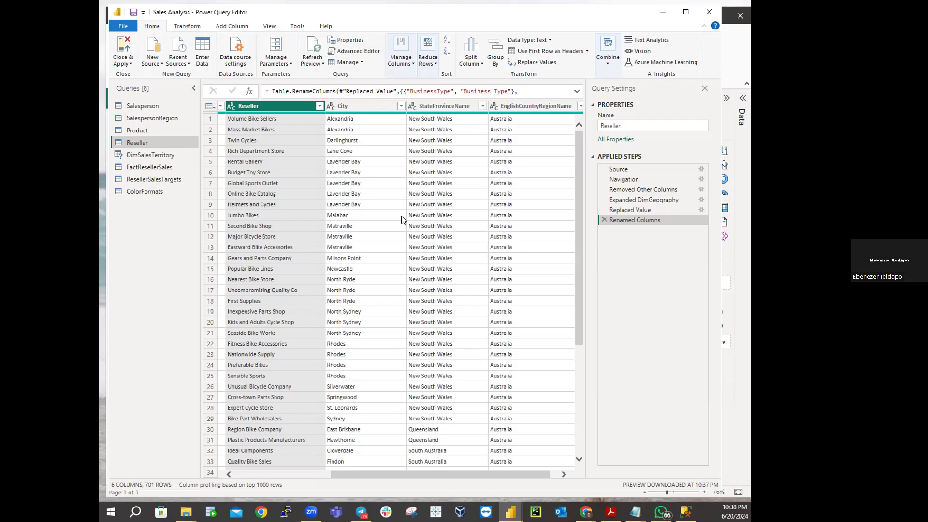
double_click(449, 105)
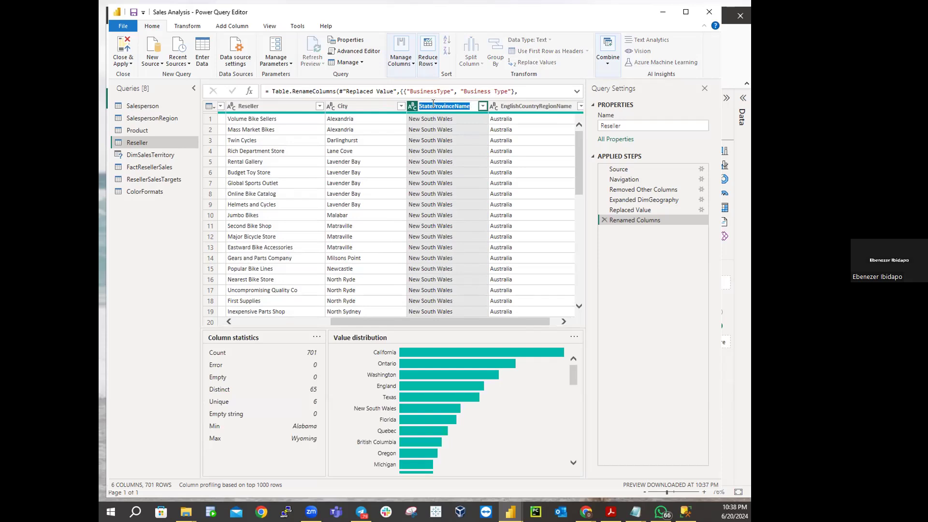
click(469, 106)
key(BackSpace)
key(BackSpace)
key(BackSpace)
key(BackSpace)
text(-)
key(Return)
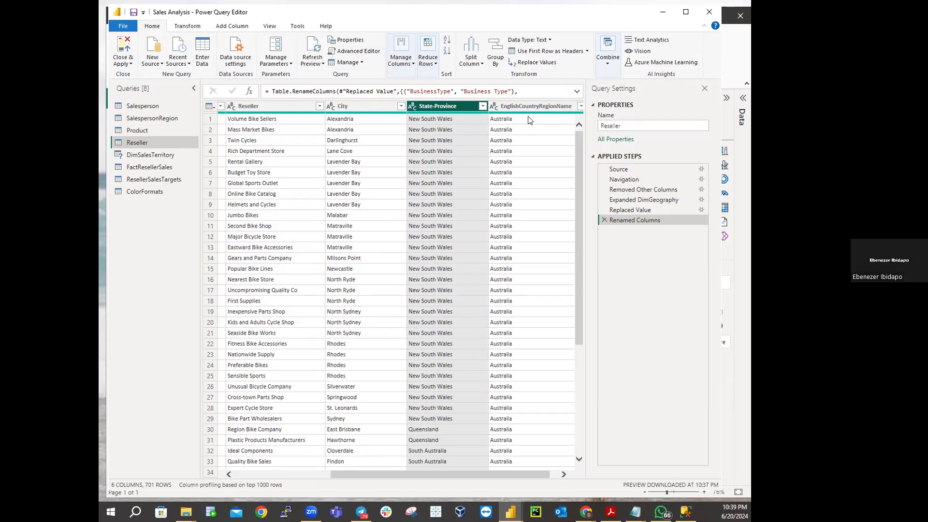
Step: Rename the EnglishCountryRegionName column as Countr-yRegion
right_click(541, 108)
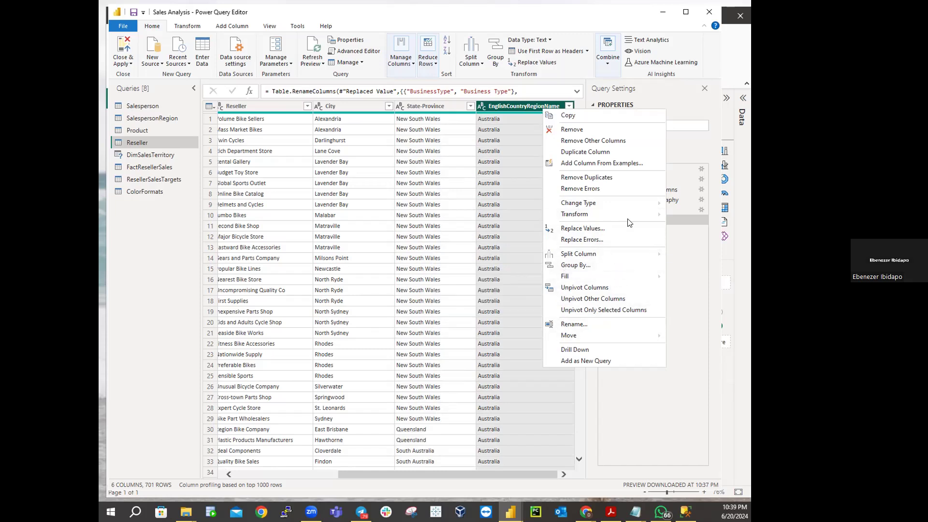
click(586, 326)
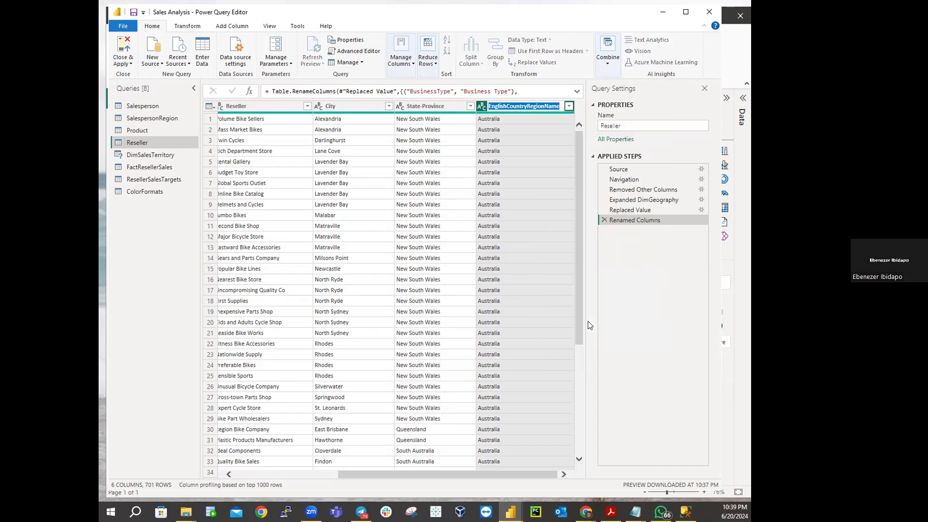
click(507, 105)
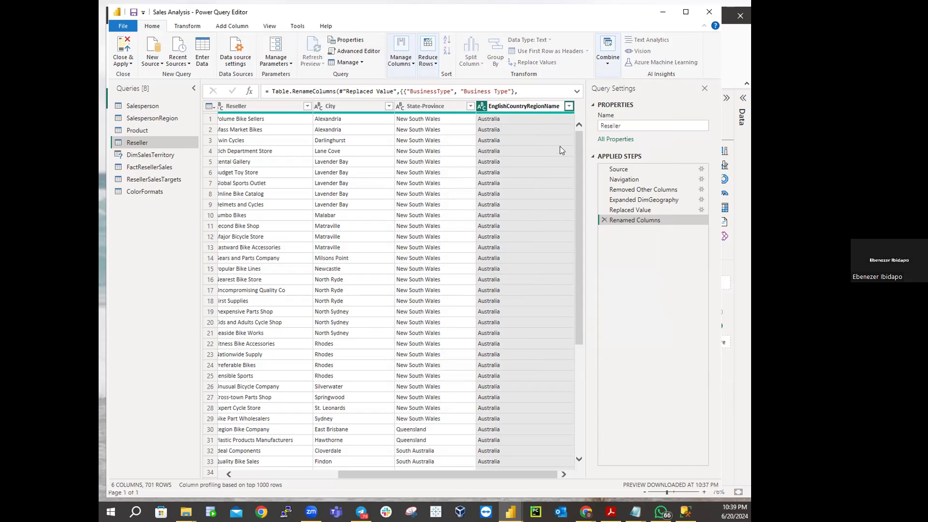
key(BackSpace)
key(BackSpace)
key(BackSpace)
key(BackSpace)
key(BackSpace)
key(BackSpace)
key(BackSpace)
key(BackSpace)
key(BackSpace)
key(BackSpace)
key(BackSpace)
click(504, 106)
key(Return)
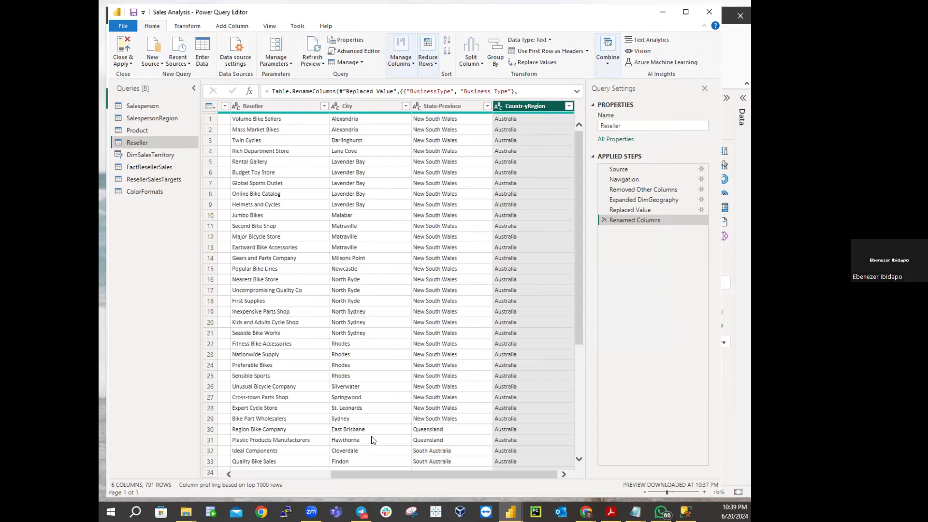
drag(363, 474, 277, 454)
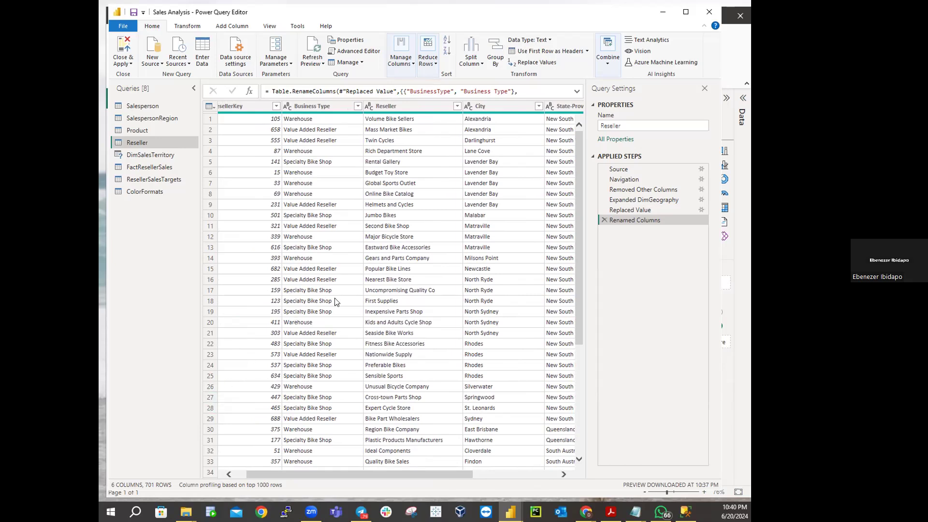
scroll(337, 306, down, 5)
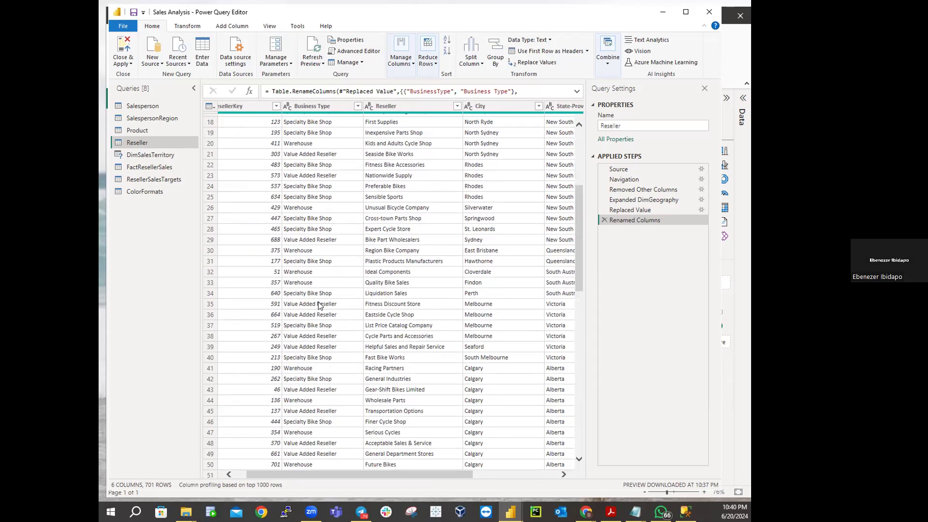
scroll(337, 304, up, 5)
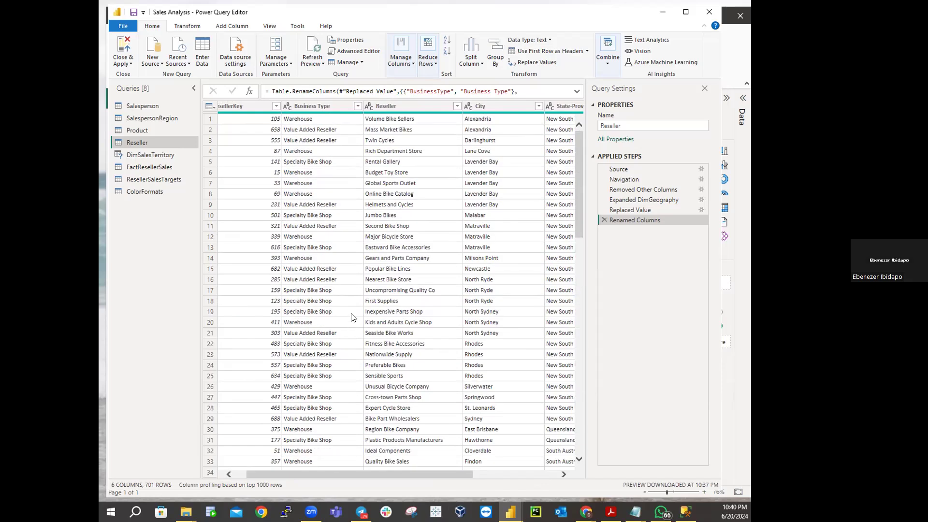
Step: Rename the DimSalesTerritory query as Region
click(145, 151)
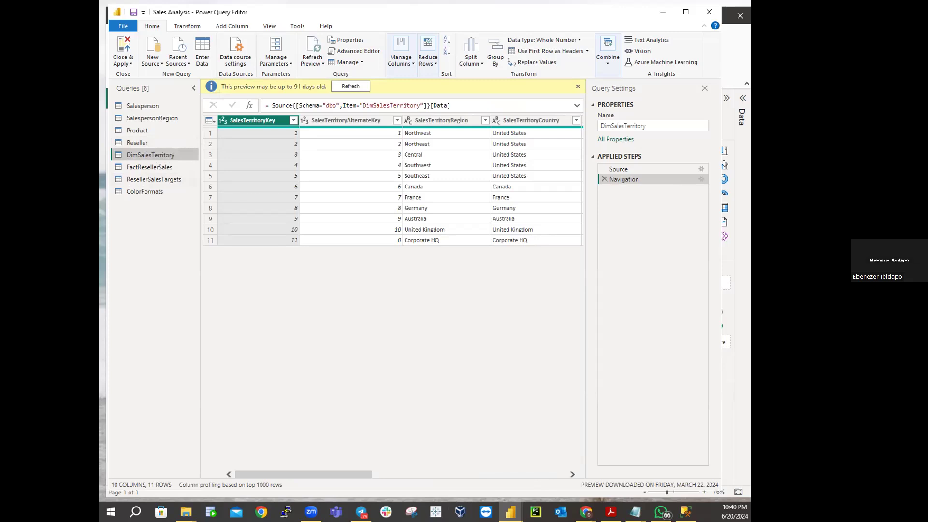
double_click(163, 154)
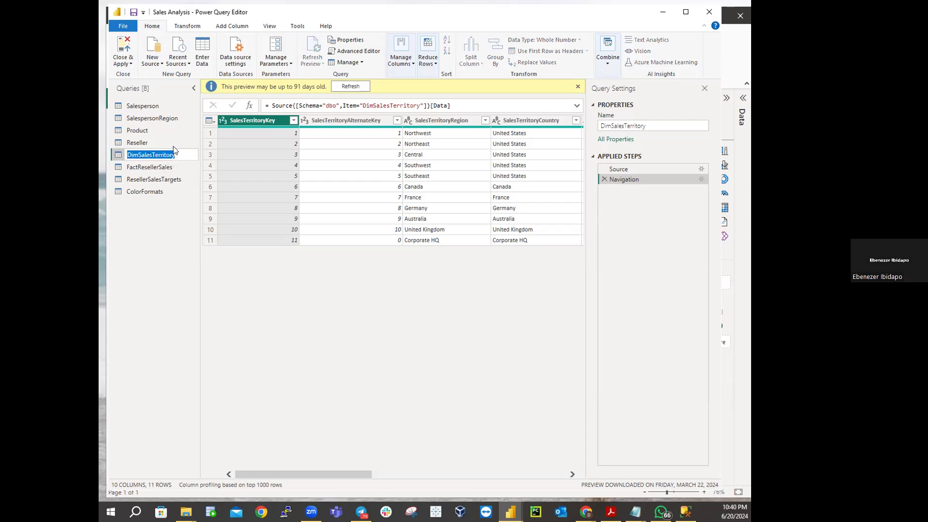
text(Region)
key(Return)
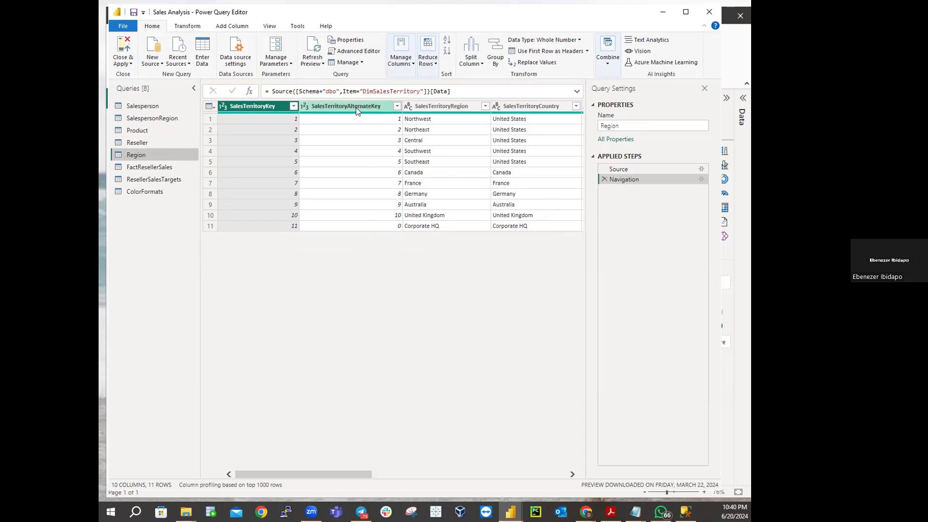
Step: Filter the Region query's SalesTerritoryAlternateKey column to exclude the value 0
click(396, 106)
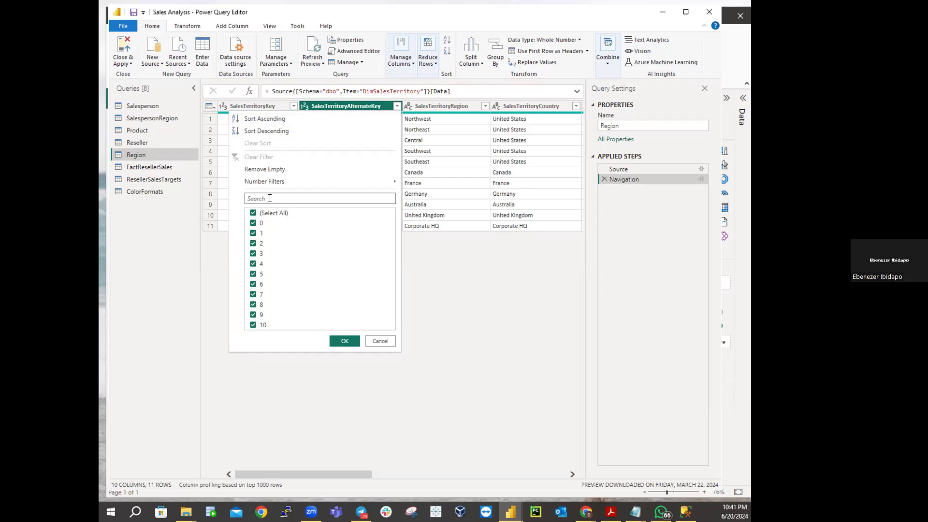
click(253, 224)
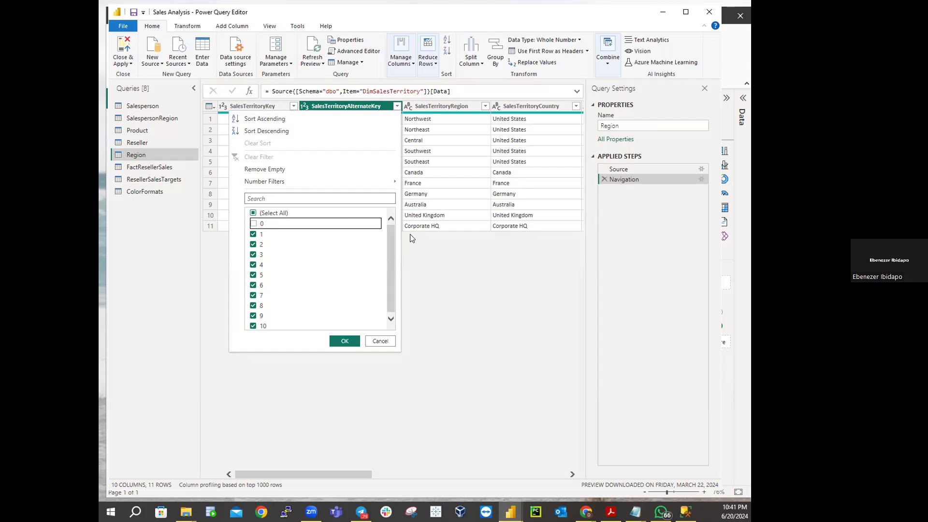
scroll(342, 283, down, 1)
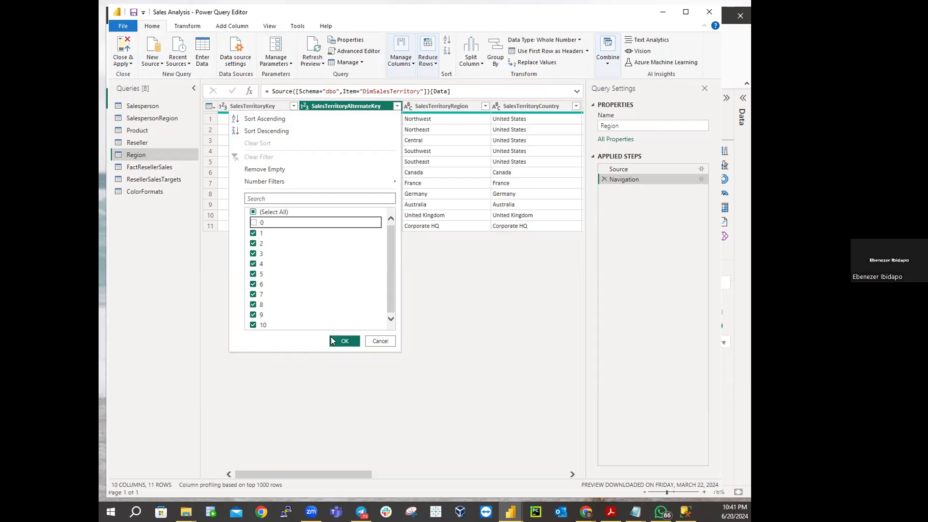
click(343, 341)
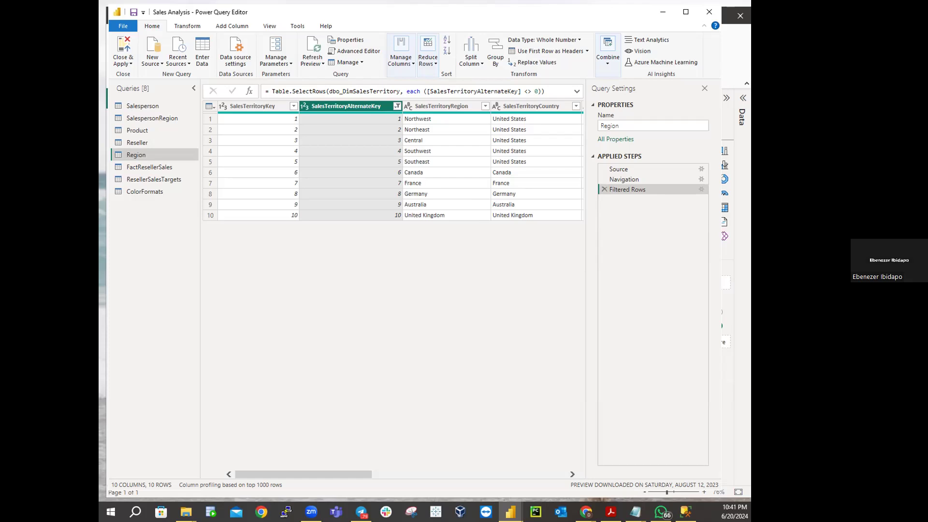
Step: Keep only the SalesTerritoryKey, SalesTerritoryRegion, SalesTerritoryCountry and SalesTerritoryGroup columns in the Region query
click(412, 64)
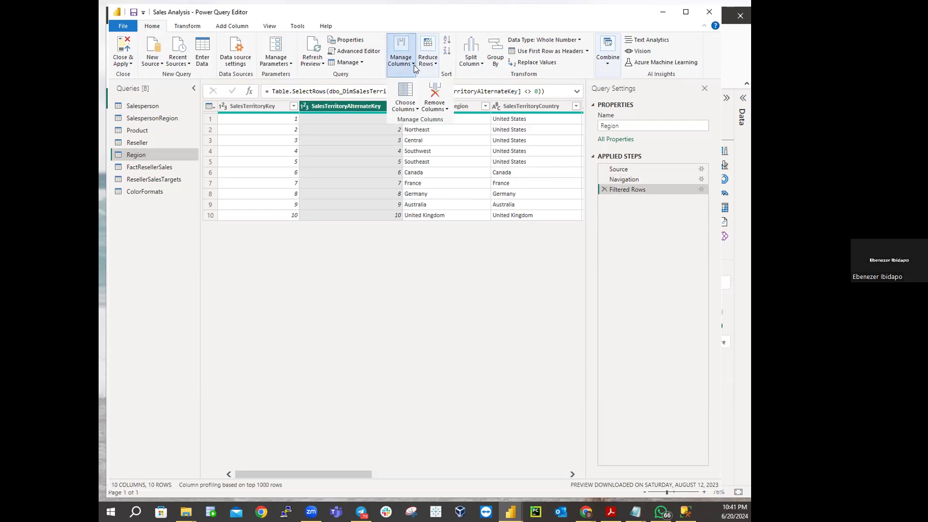
click(414, 65)
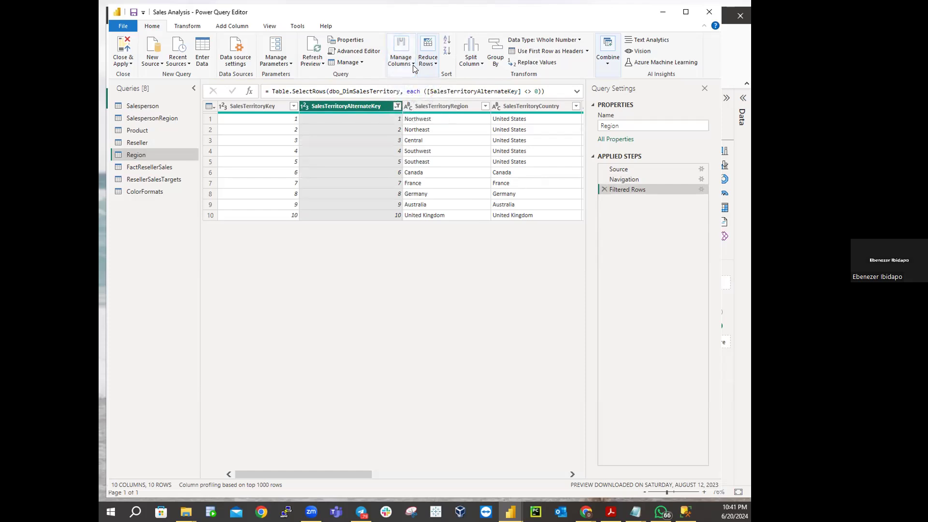
click(413, 65)
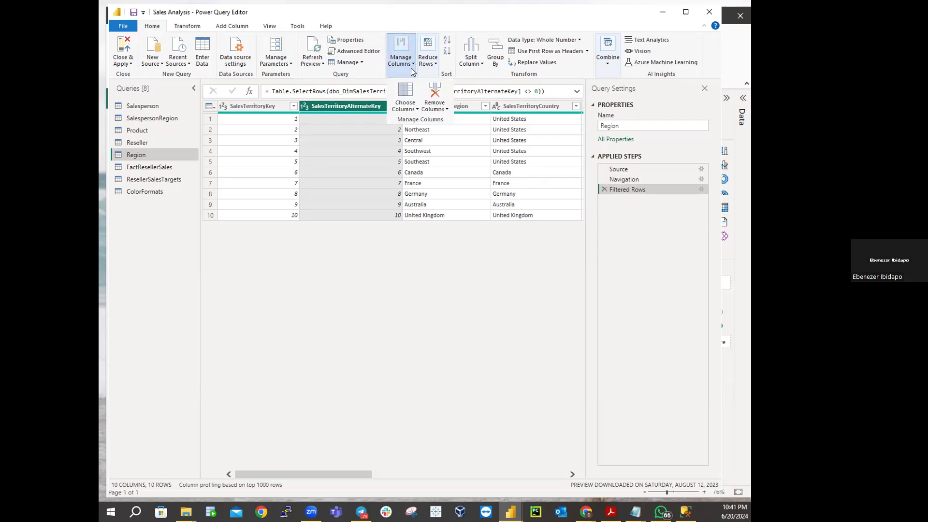
click(417, 109)
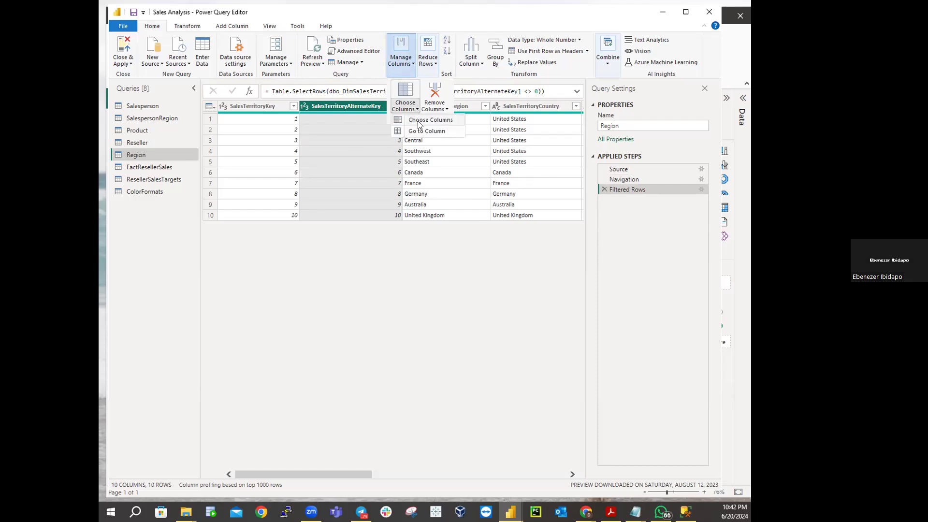
click(418, 120)
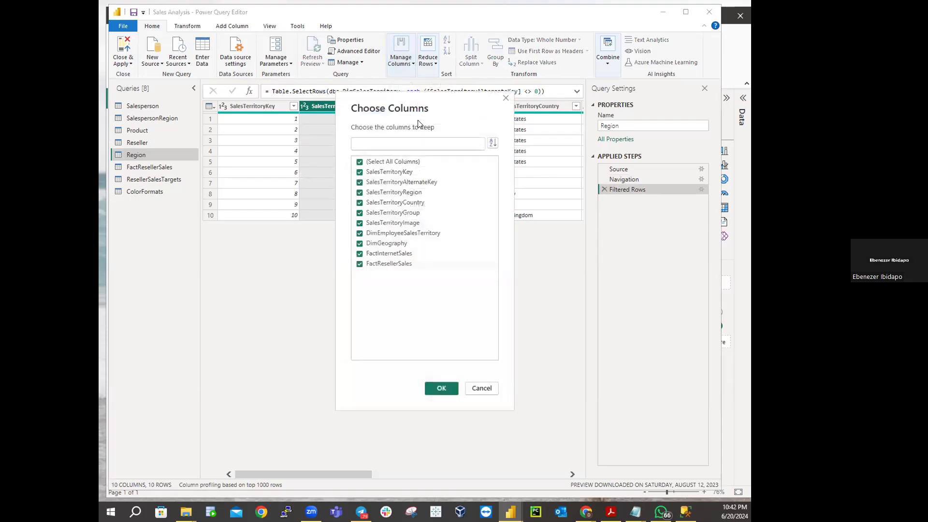
click(358, 163)
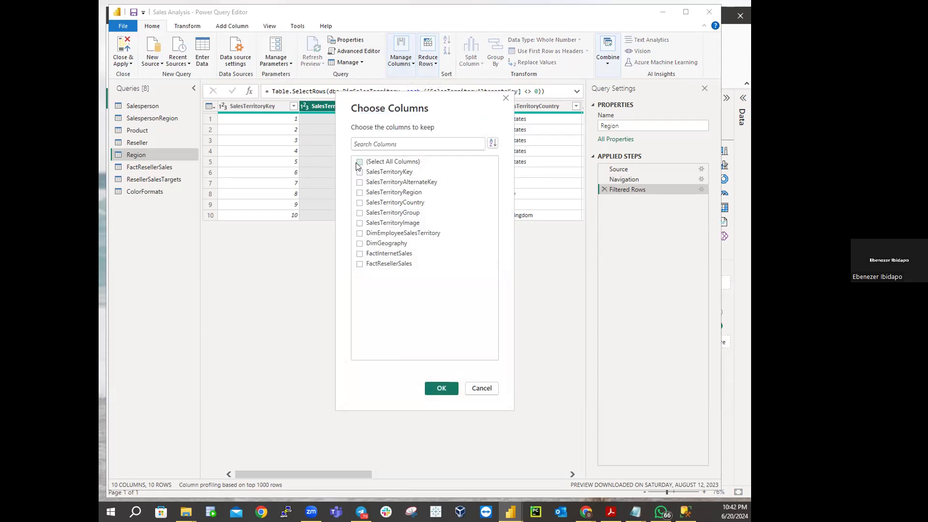
click(359, 173)
click(359, 193)
click(360, 204)
click(360, 213)
click(442, 386)
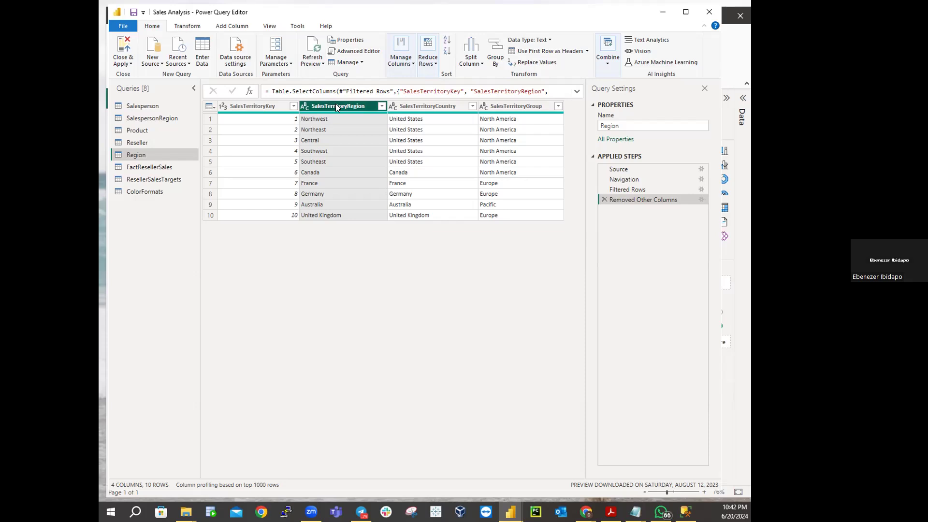
Step: Rename the SalesTerritoryRegion column of the Region query as Region
right_click(336, 107)
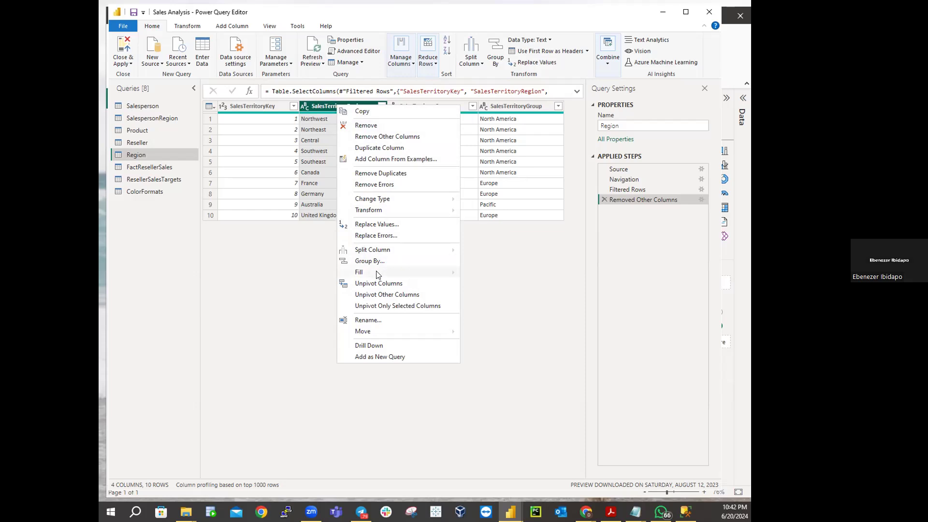
mouse_move(377, 278)
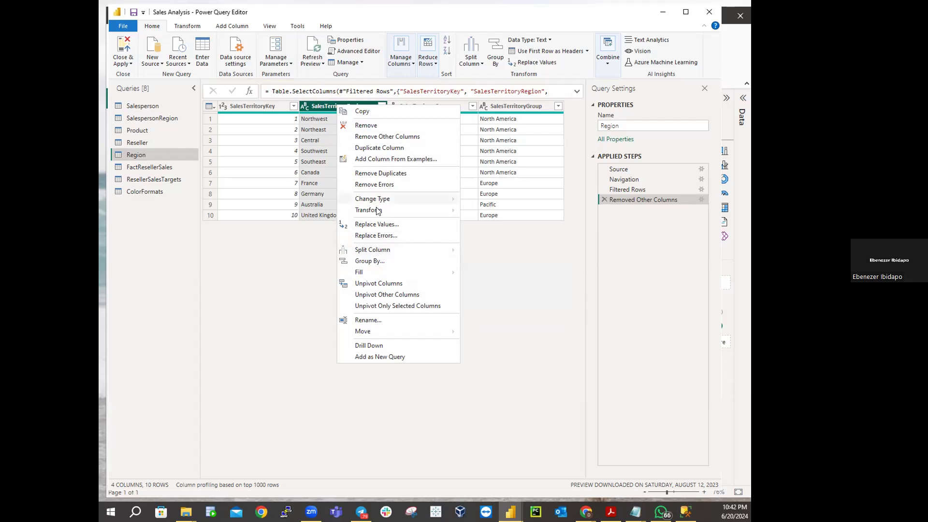
click(369, 320)
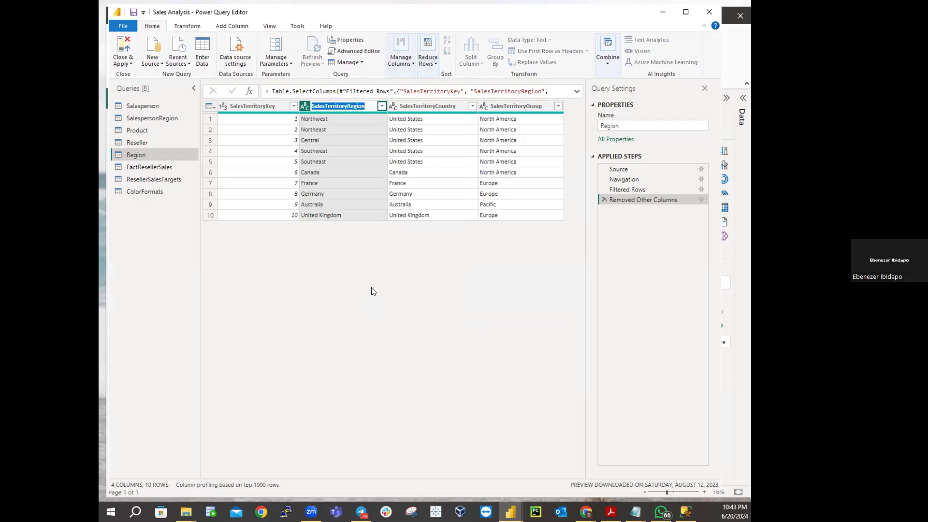
click(345, 105)
click(346, 106)
key(BackSpace)
key(BackSpace)
key(BackSpace)
key(BackSpace)
key(BackSpace)
key(BackSpace)
key(BackSpace)
key(BackSpace)
key(BackSpace)
key(BackSpace)
key(BackSpace)
key(BackSpace)
key(BackSpace)
key(BackSpace)
key(Return)
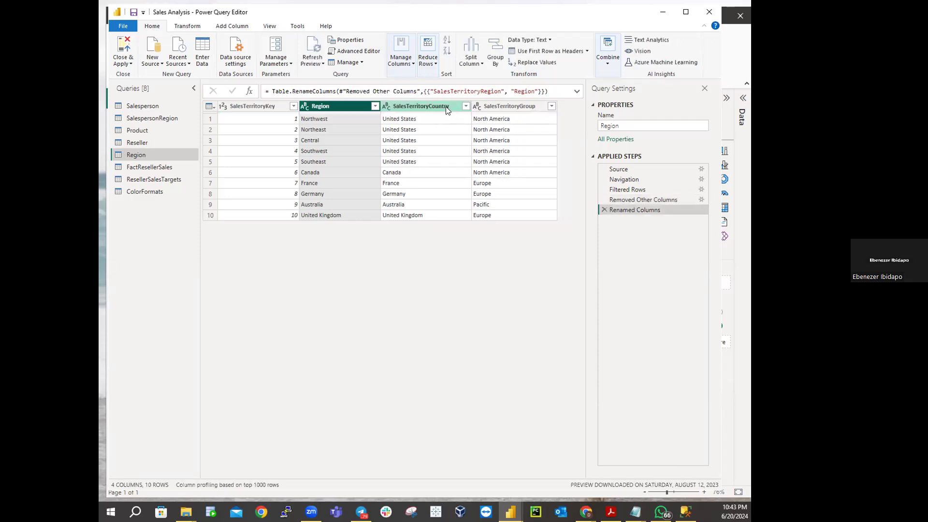
Step: Rename the SalesTerritoryCountry column of the Region query as Country
double_click(416, 105)
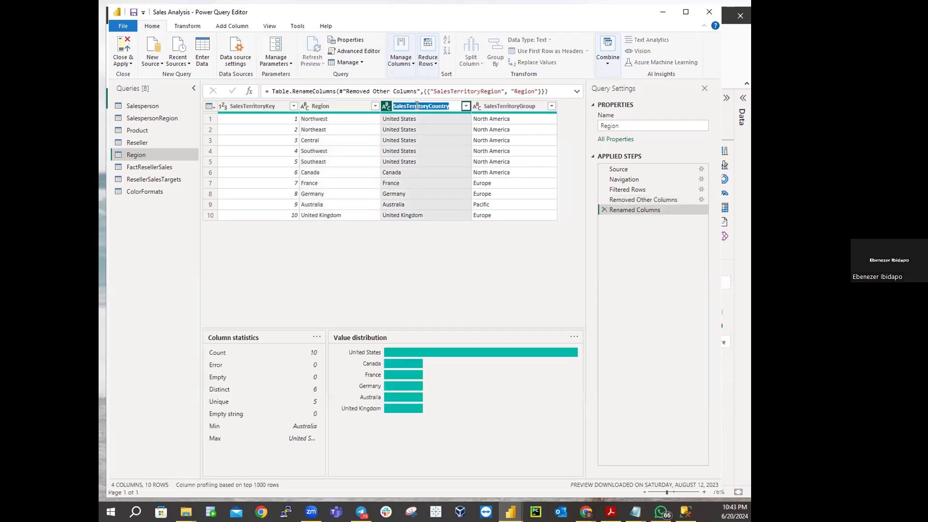
key(Escape)
key(BackSpace)
key(BackSpace)
key(BackSpace)
key(BackSpace)
key(BackSpace)
key(BackSpace)
key(BackSpace)
key(BackSpace)
key(BackSpace)
key(BackSpace)
key(BackSpace)
key(BackSpace)
key(BackSpace)
key(BackSpace)
key(Return)
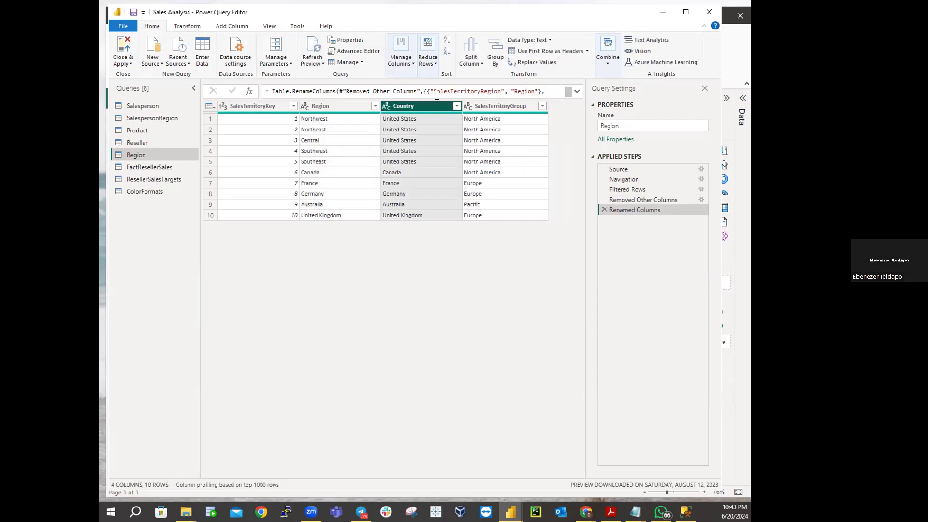
Step: Rename the SalesTerritoryGroup column of the Region query as Group
right_click(507, 108)
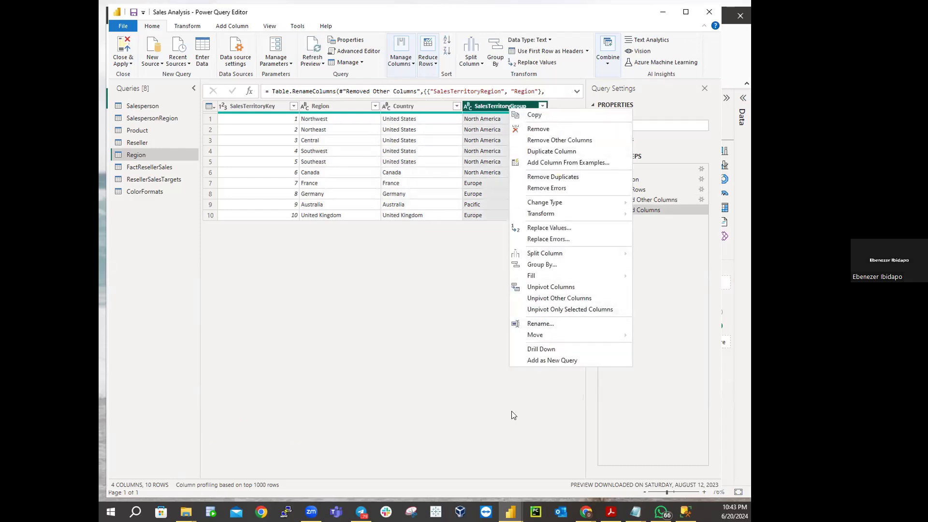
click(537, 323)
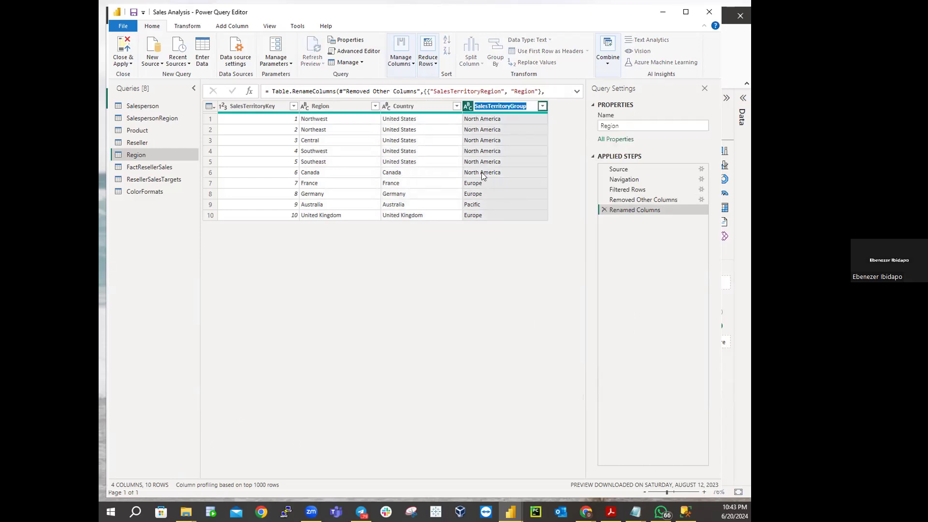
click(511, 106)
key(BackSpace)
key(BackSpace)
key(BackSpace)
key(BackSpace)
key(BackSpace)
key(BackSpace)
key(BackSpace)
key(BackSpace)
key(BackSpace)
key(BackSpace)
key(BackSpace)
key(BackSpace)
key(BackSpace)
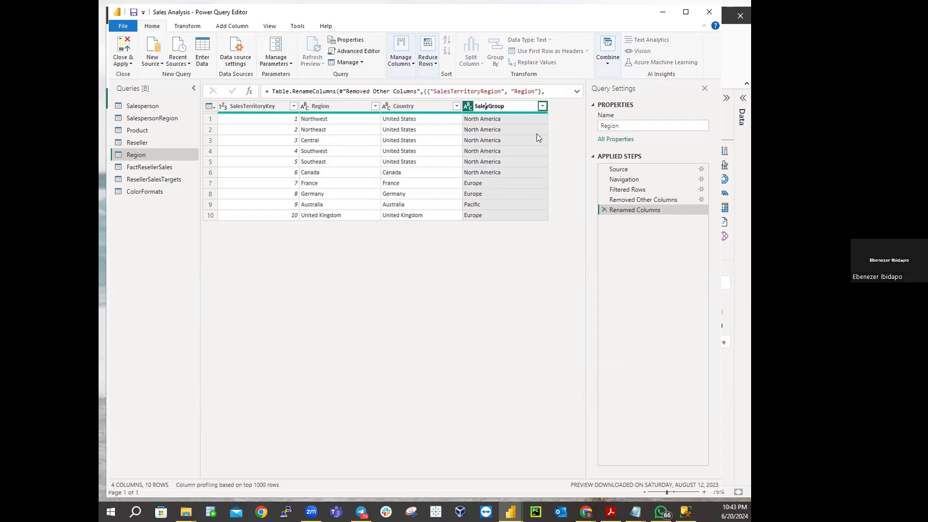
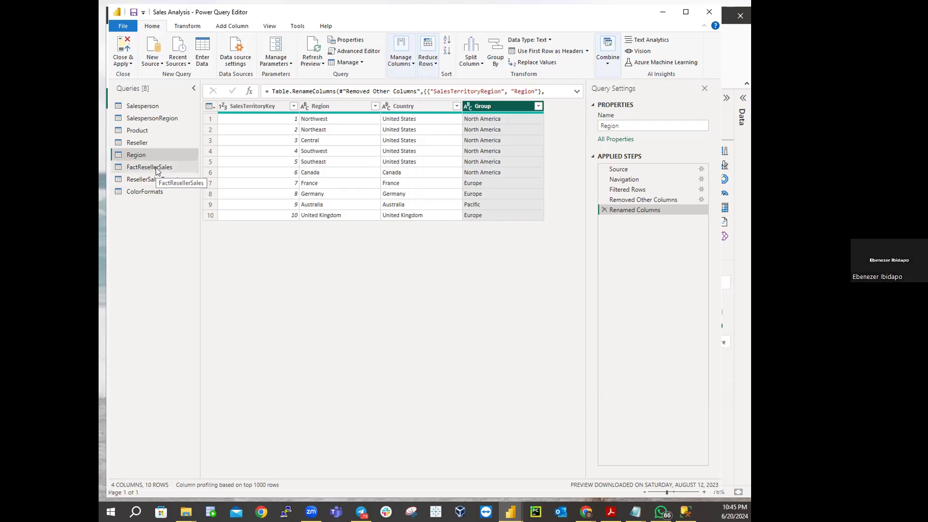
Step: Rename the FactResellerSales query as Sales
right_click(155, 169)
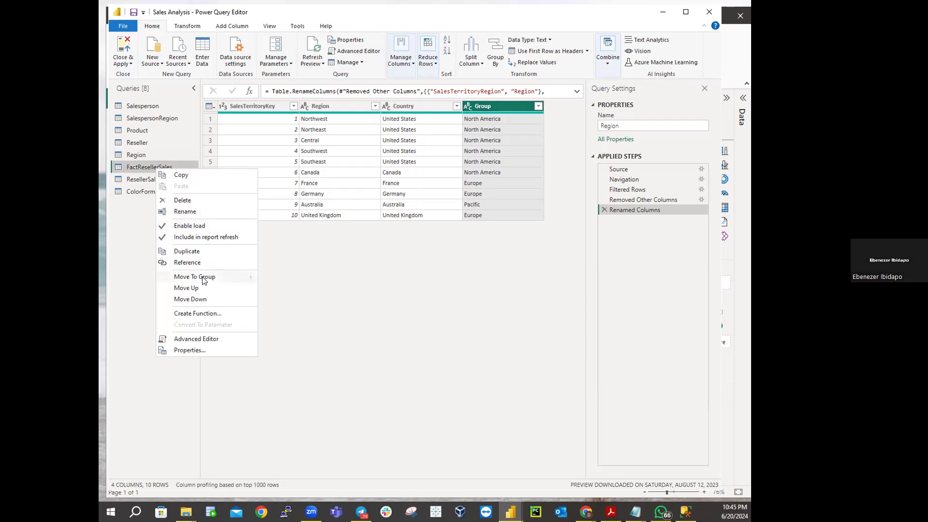
click(189, 211)
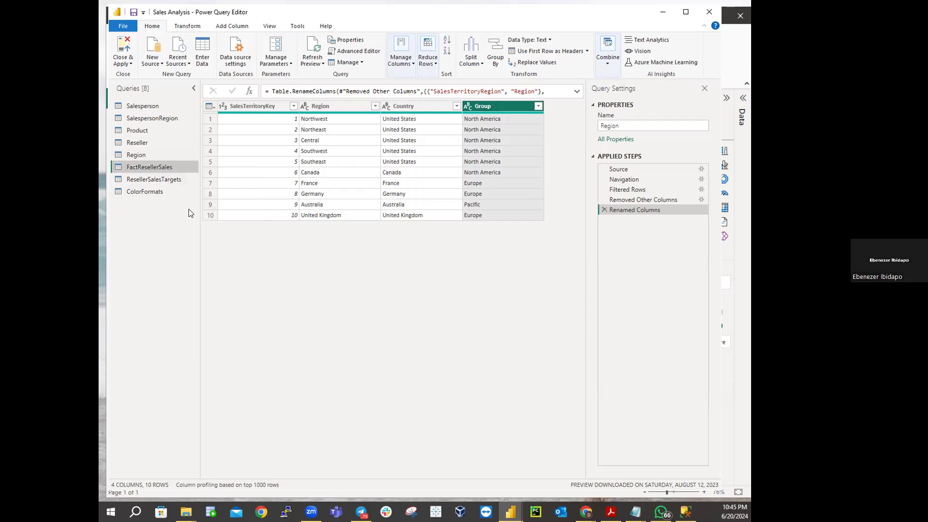
click(161, 167)
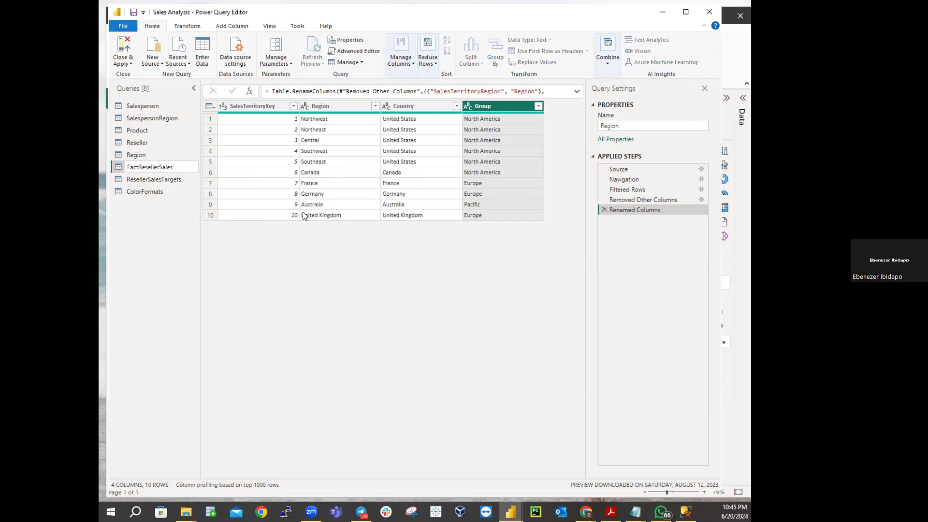
key(BackSpace)
key(BackSpace)
key(BackSpace)
key(BackSpace)
key(BackSpace)
key(BackSpace)
key(BackSpace)
key(BackSpace)
key(BackSpace)
key(BackSpace)
key(BackSpace)
key(BackSpace)
key(Return)
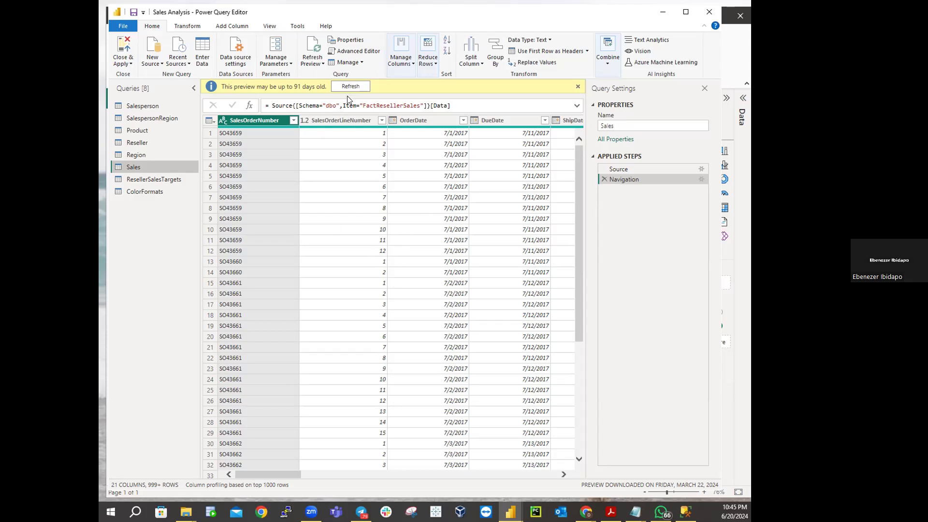
Step: Start choosing the Sales query's columns, selecting only SalesOrderNumber, OrderDate, ProductKey, ResellerKey, EmployeeKey, SalesTerritoryKey, OrderQuantity and UnitPrice
click(413, 64)
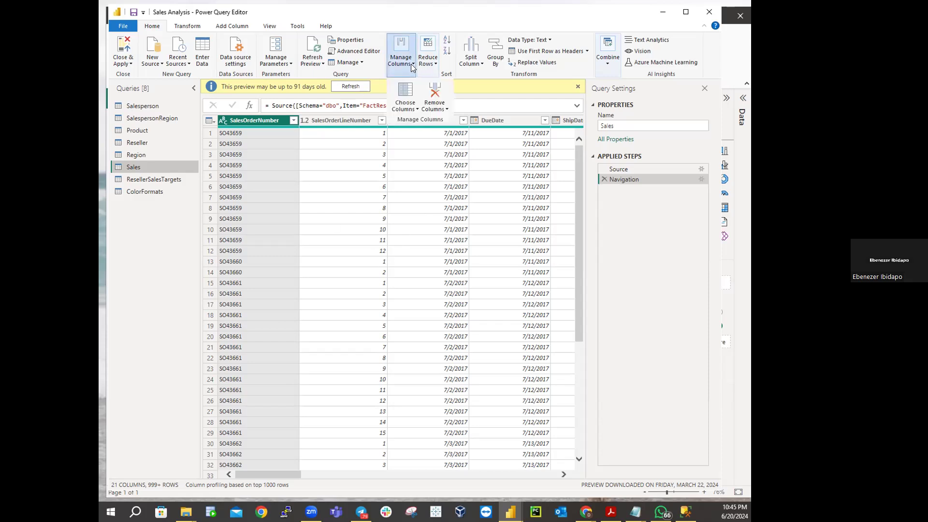
click(411, 92)
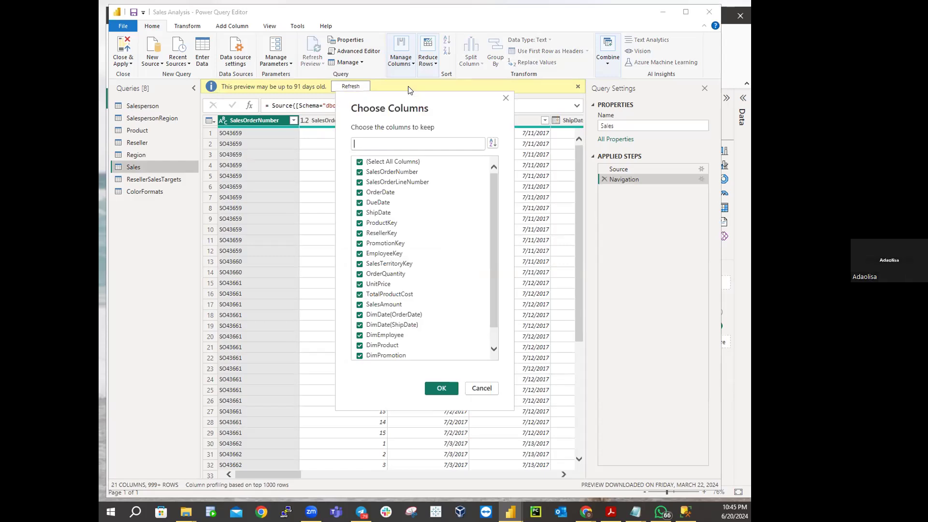
click(358, 162)
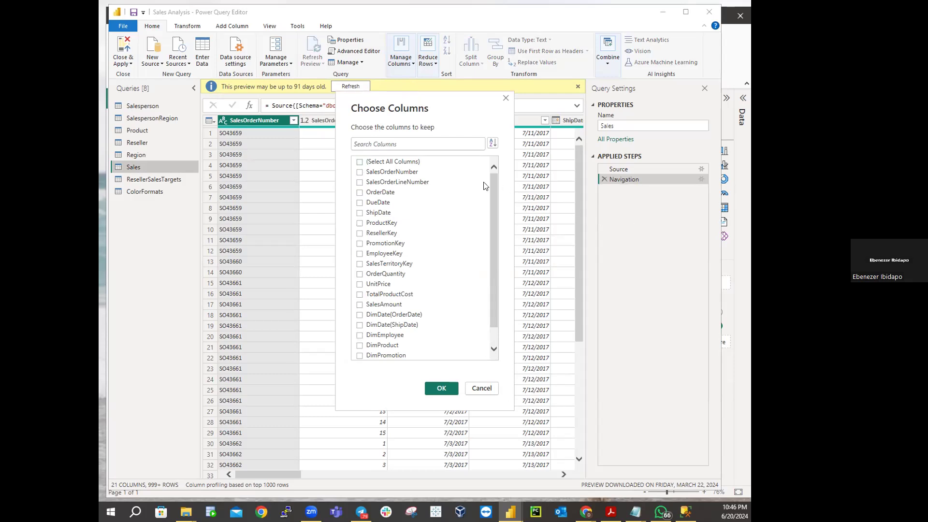
click(361, 173)
click(360, 192)
click(358, 223)
click(360, 234)
click(360, 255)
click(363, 265)
click(359, 274)
click(360, 286)
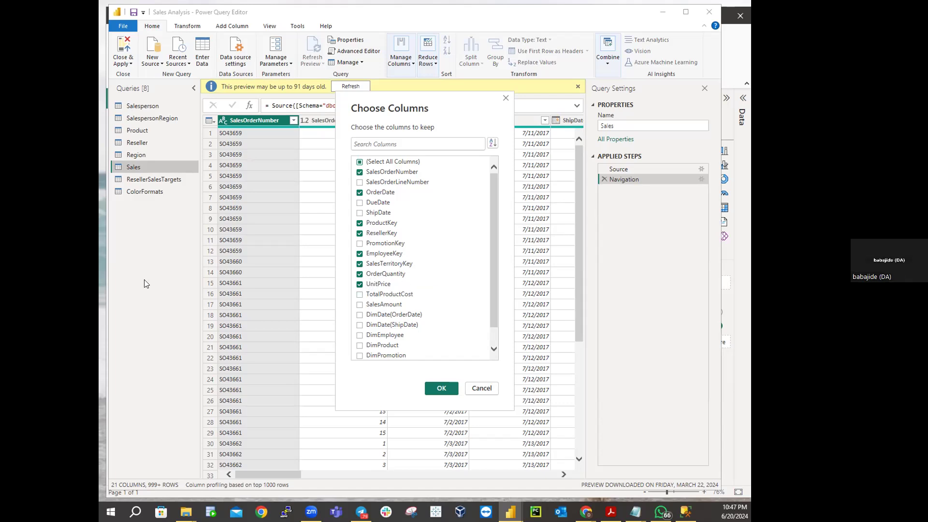
Step: Add TotalProductCost, SalesAmount and DimProduct to the Sales columns to keep, and apply the column selection
click(360, 295)
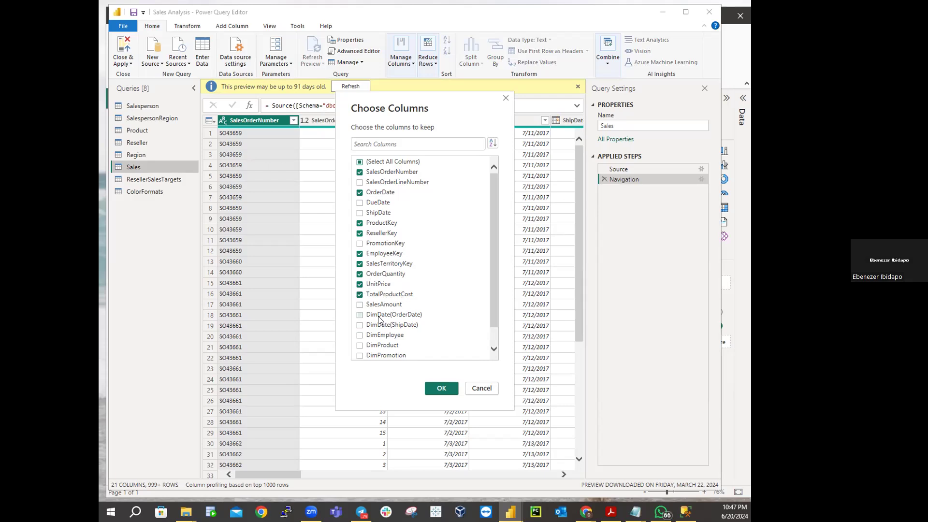
click(359, 306)
click(359, 346)
scroll(439, 244, down, 1)
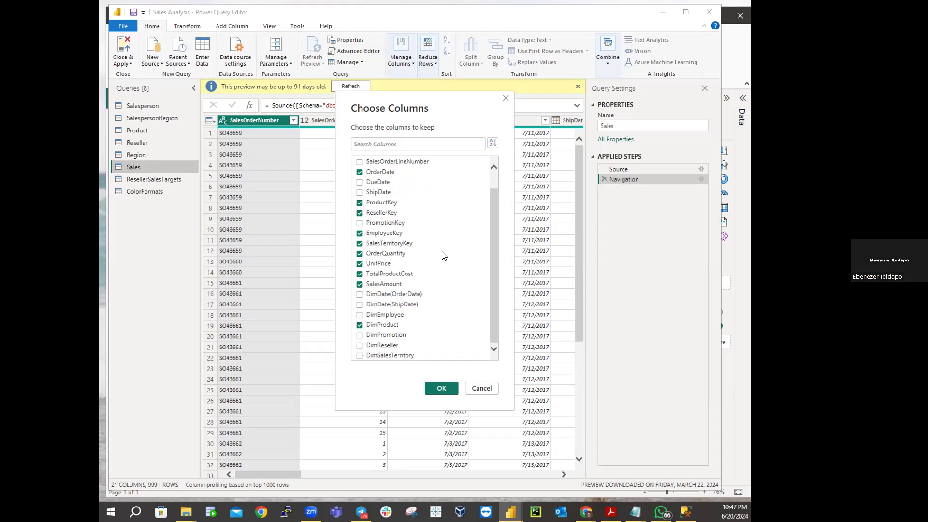
scroll(443, 255, up, 1)
scroll(444, 253, down, 1)
click(436, 388)
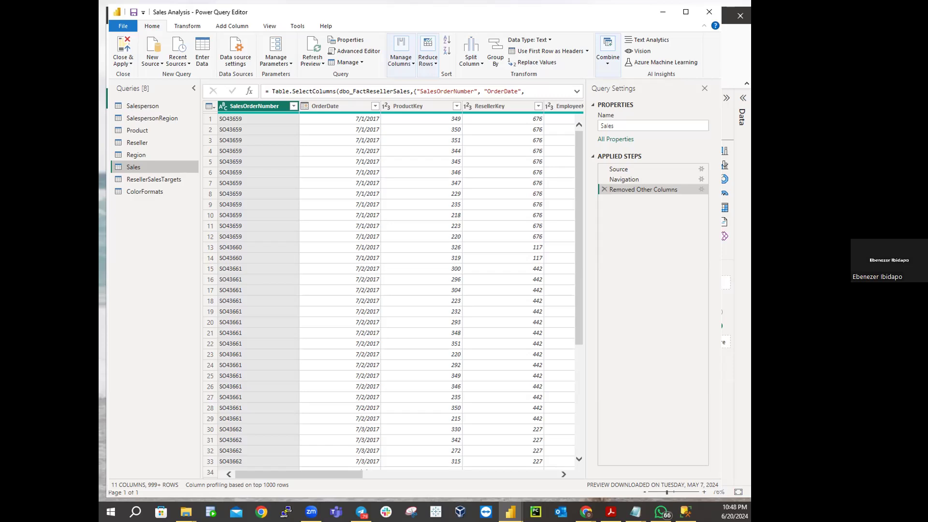
Step: Expand the DimProduct column of the Sales query to include only StandardCost, without the original column name as prefix
drag(346, 474, 625, 474)
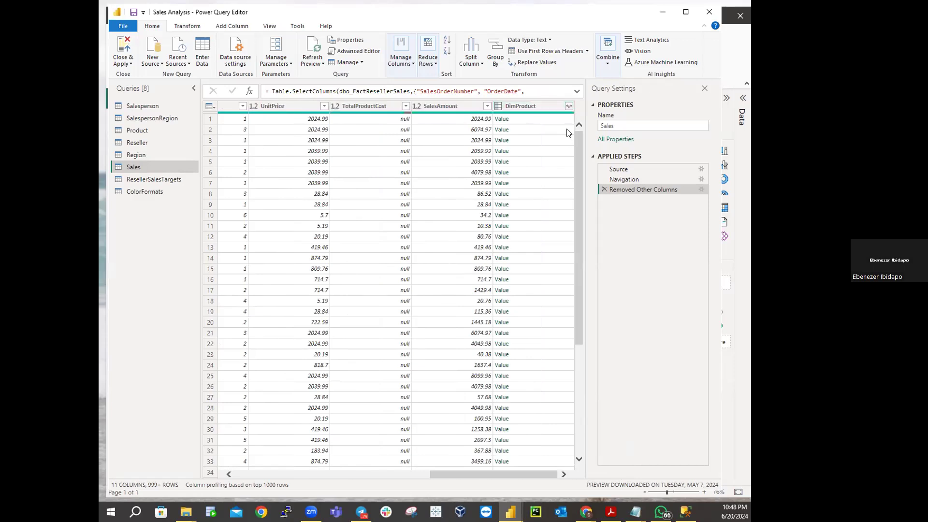
click(569, 107)
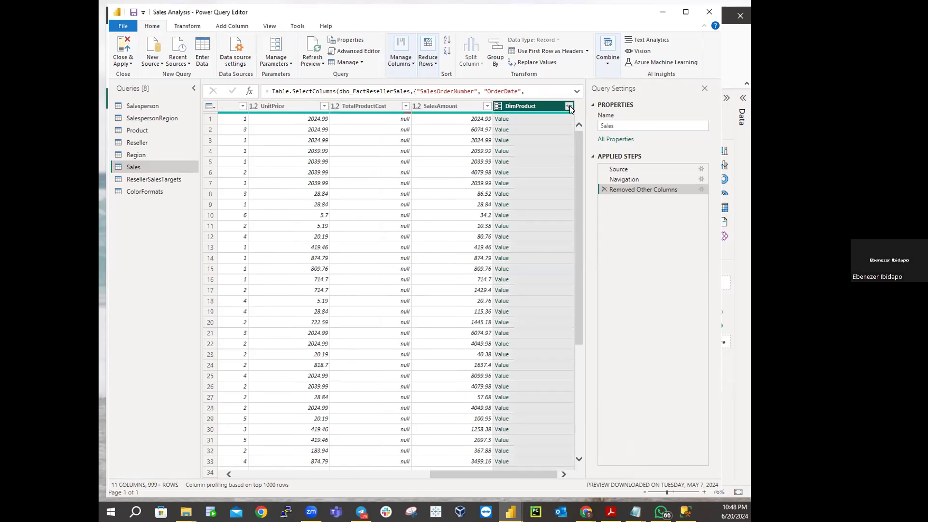
click(569, 106)
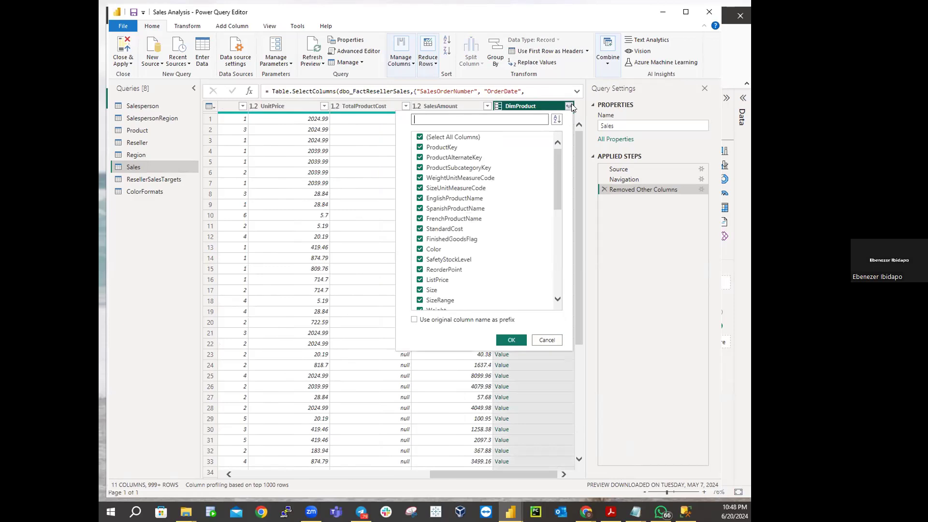
click(420, 137)
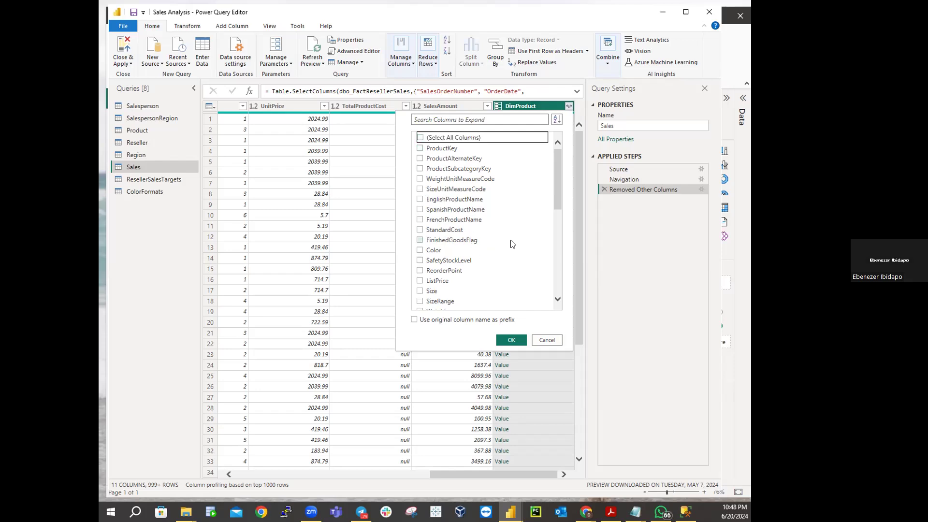
click(420, 230)
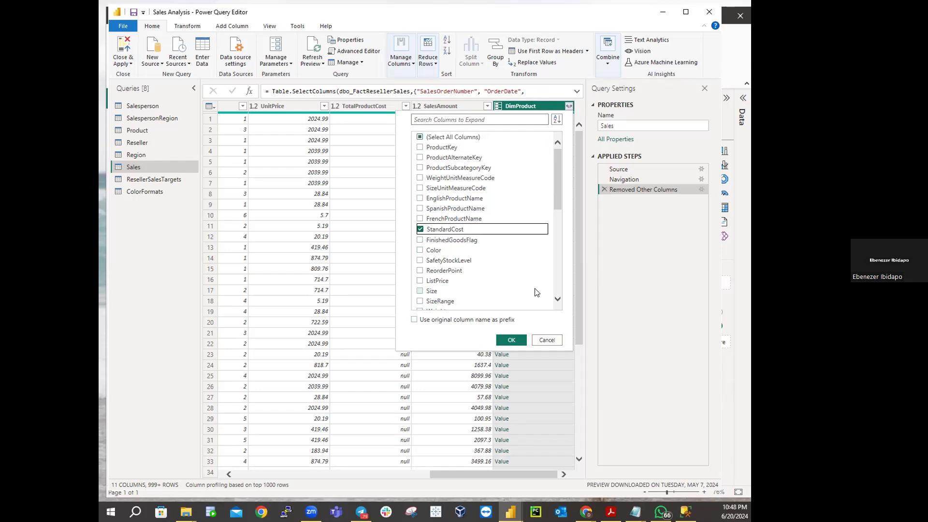
click(515, 335)
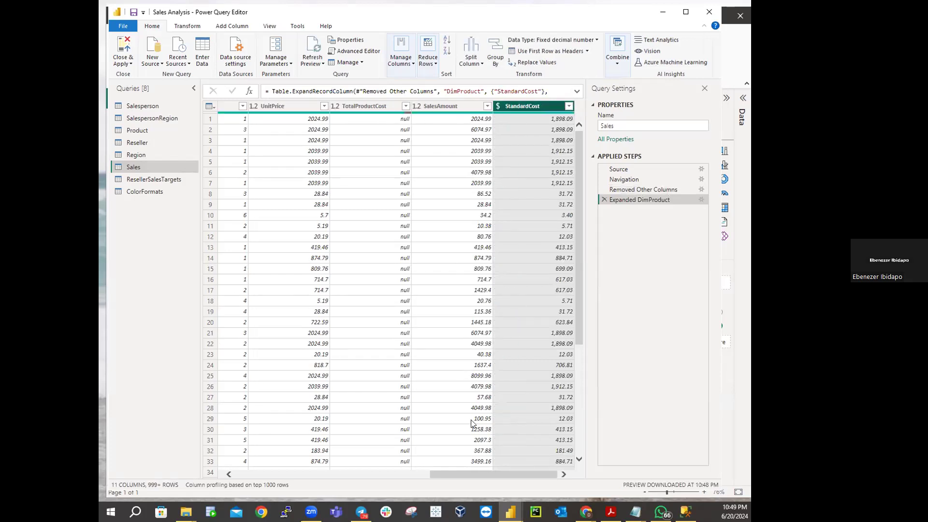
drag(454, 475, 227, 468)
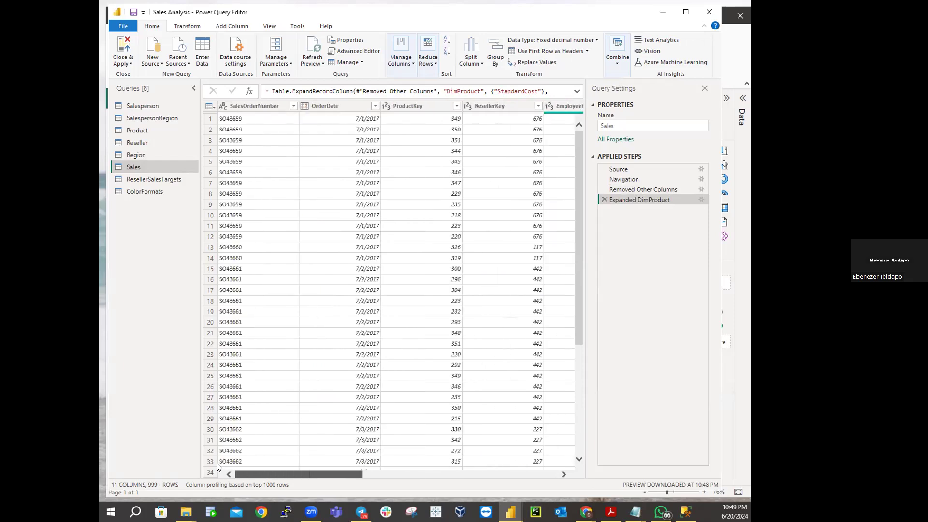
scroll(252, 461, right, 3)
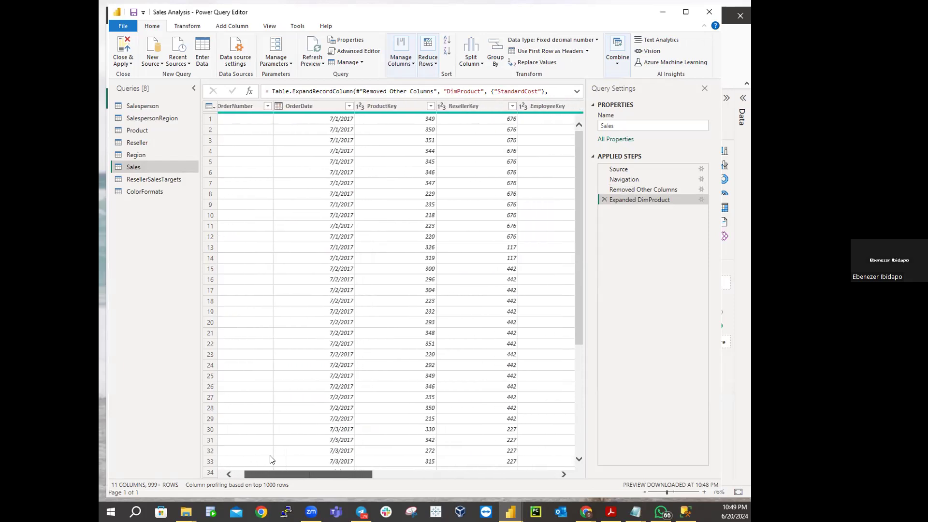
scroll(277, 457, right, 1)
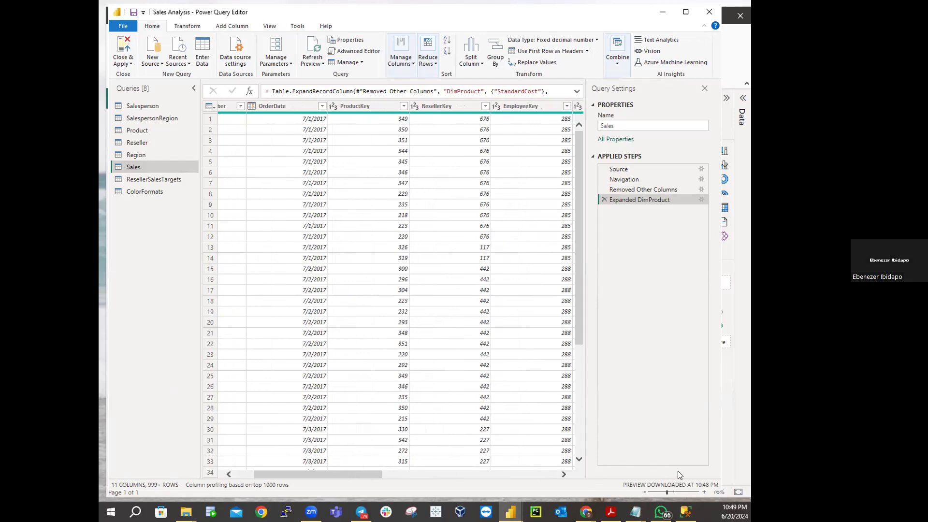
right_click(533, 426)
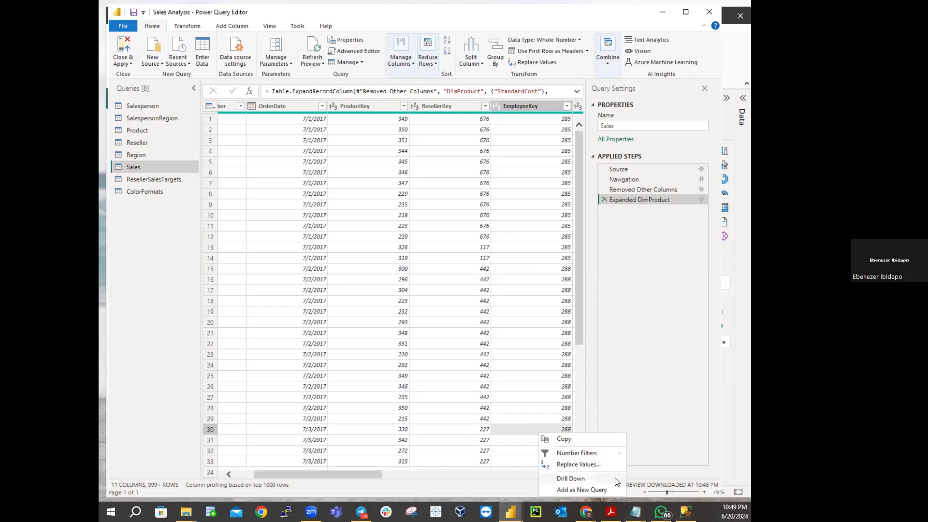
drag(340, 474, 630, 490)
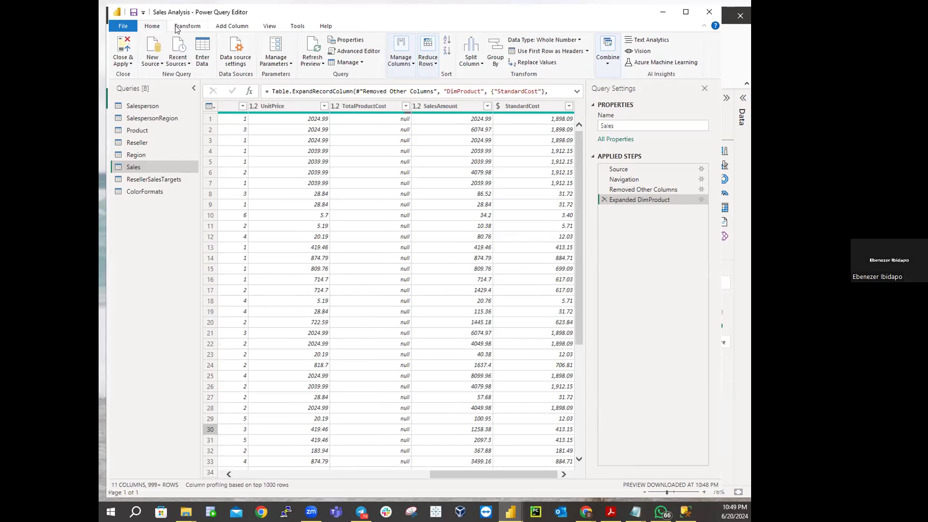
click(231, 28)
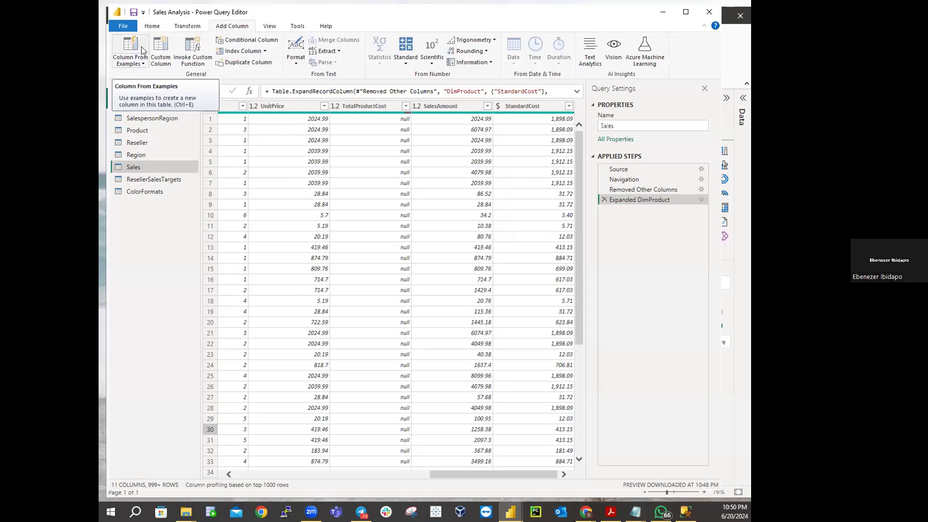
click(163, 64)
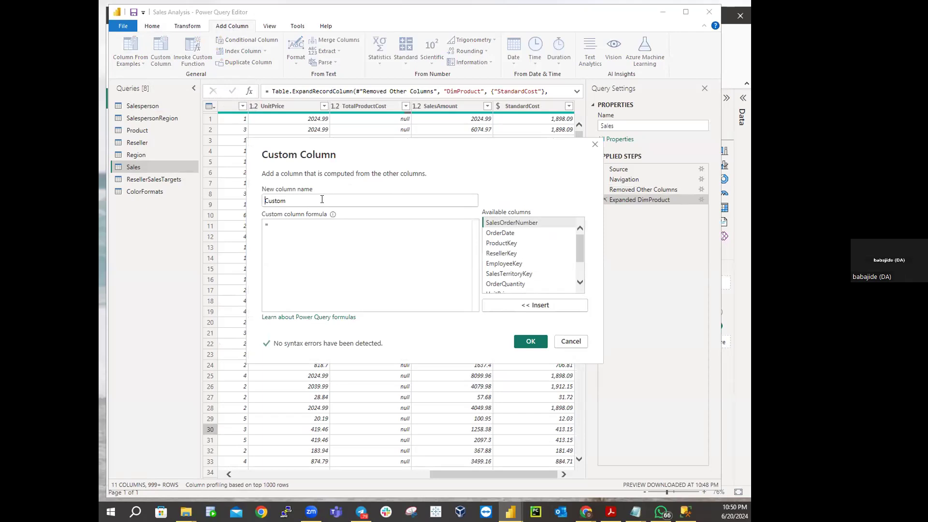
click(558, 343)
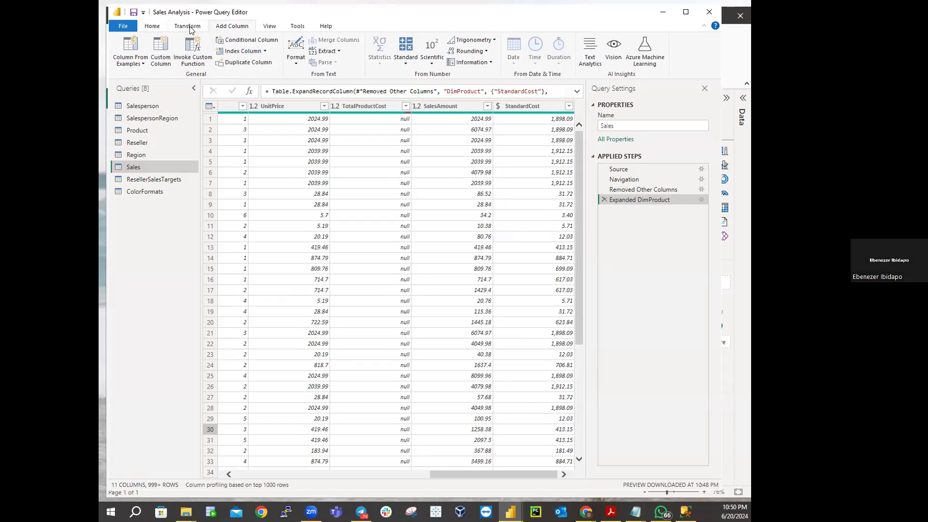
click(159, 26)
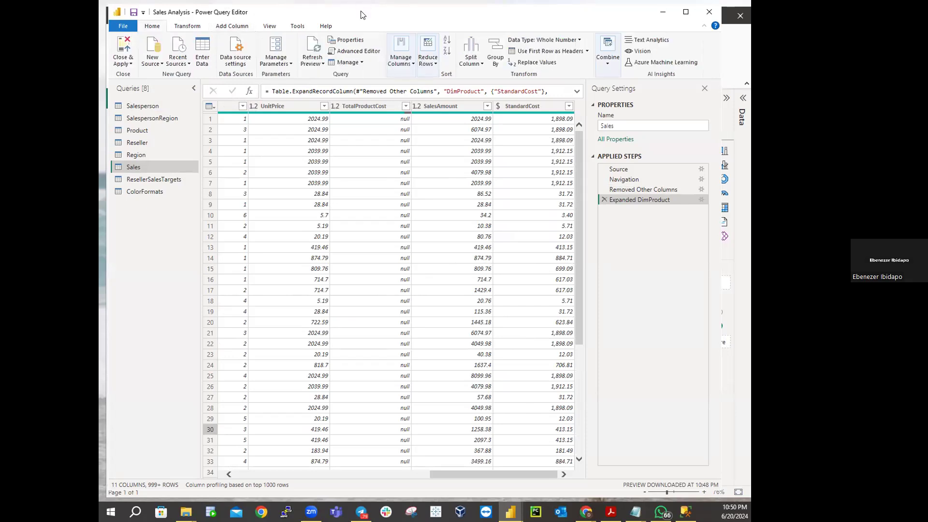
drag(362, 14, 364, 25)
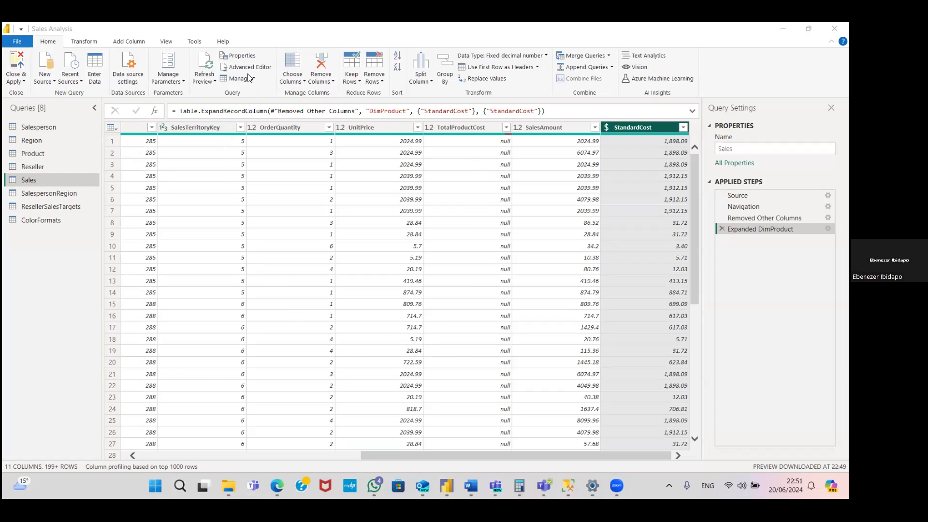
click(129, 41)
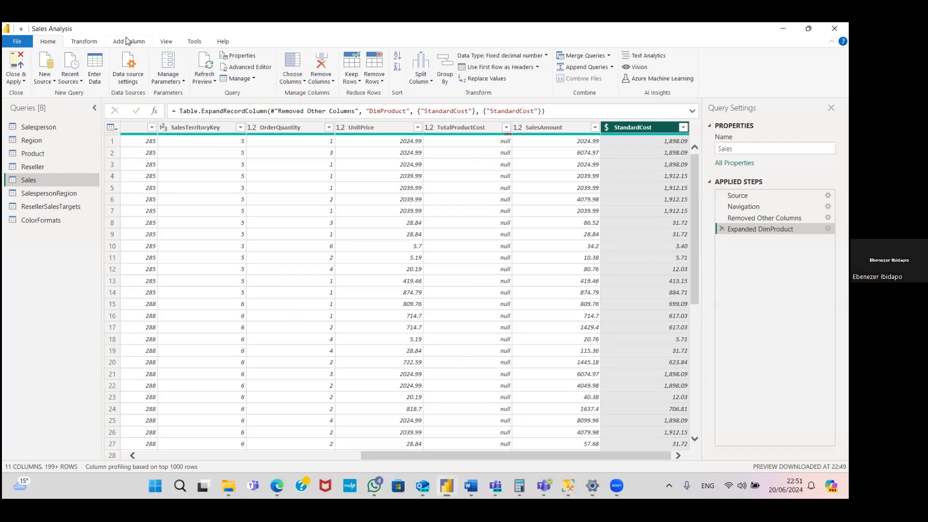
click(126, 41)
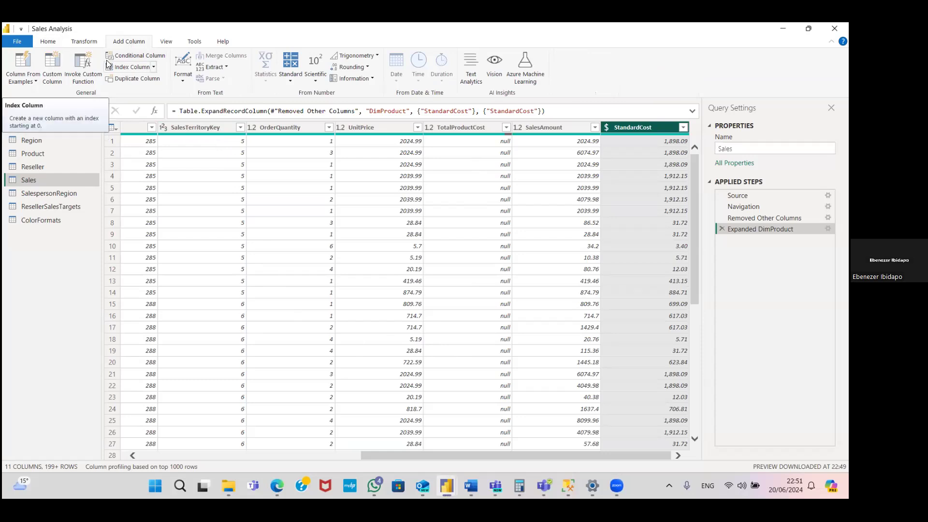
click(51, 66)
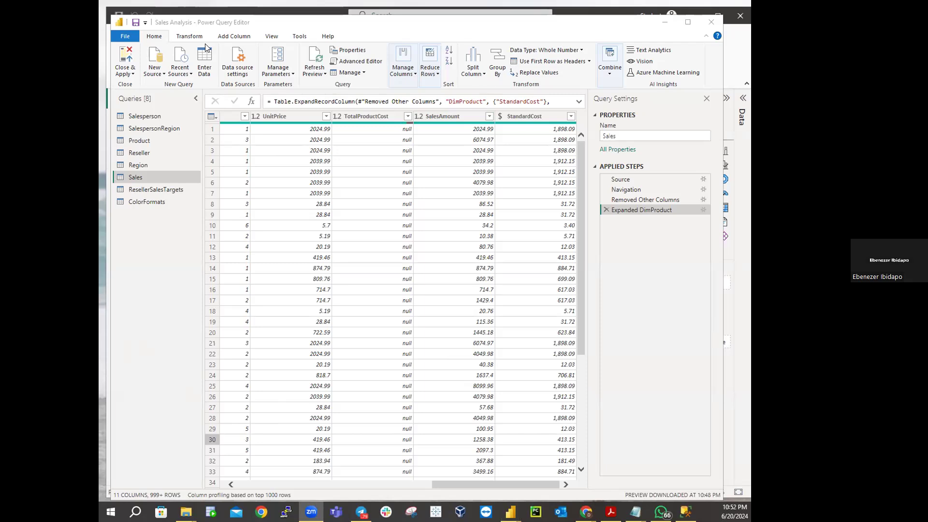
Step: Start a custom column in the Sales query and name it Cost
click(233, 38)
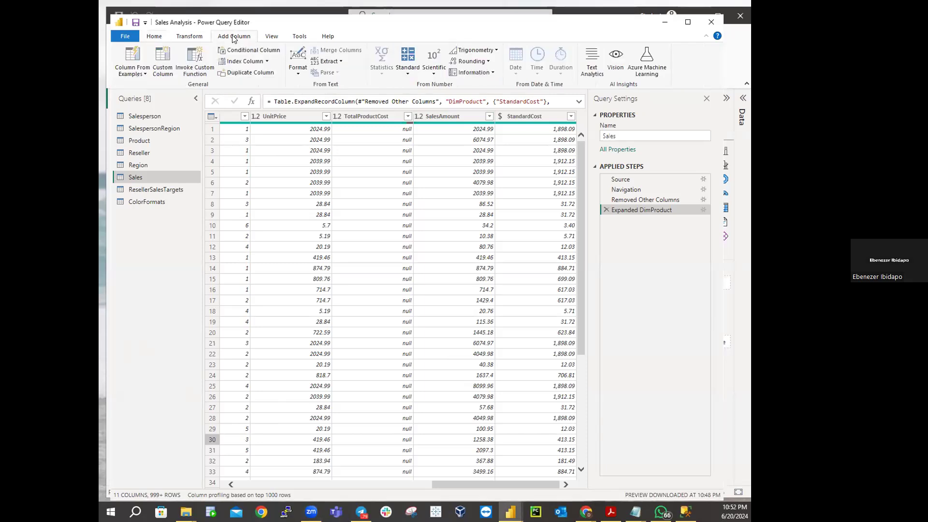
click(163, 62)
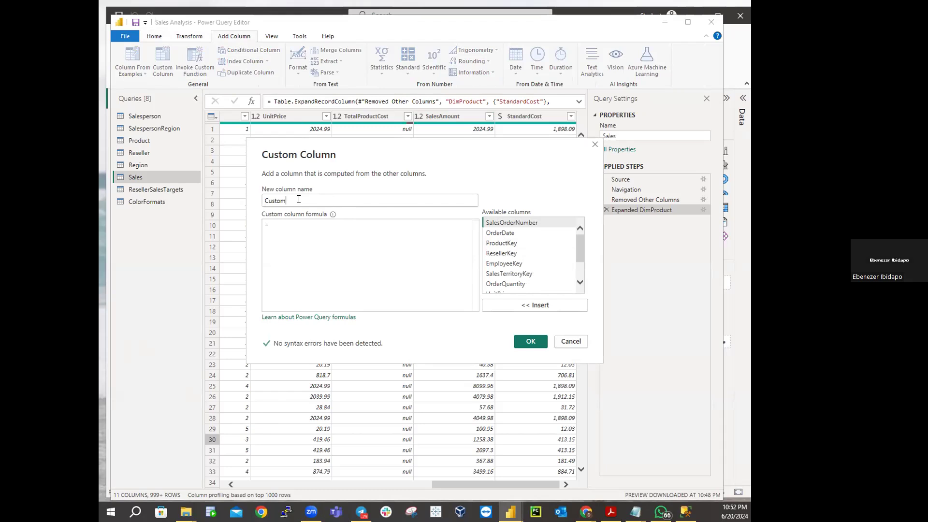
key(BackSpace)
key(BackSpace)
key(BackSpace)
key(BackSpace)
key(BackSpace)
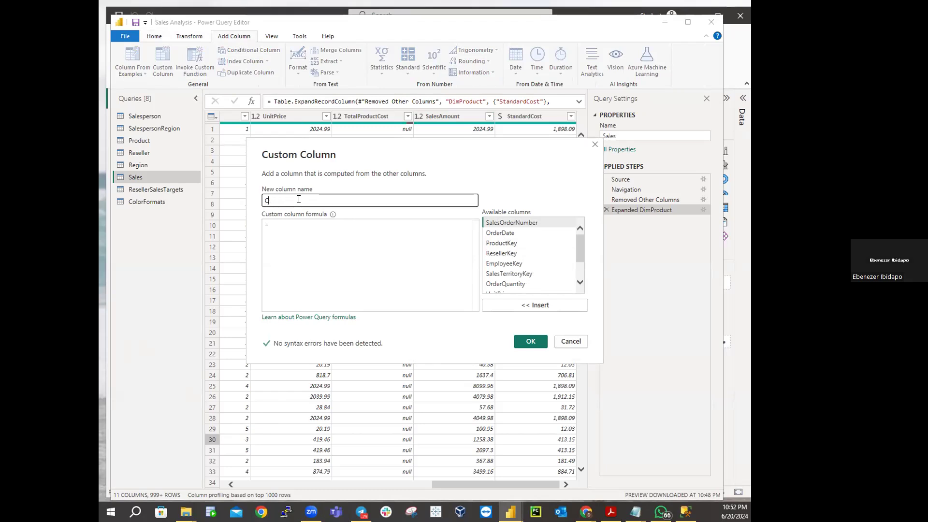
text(ost)
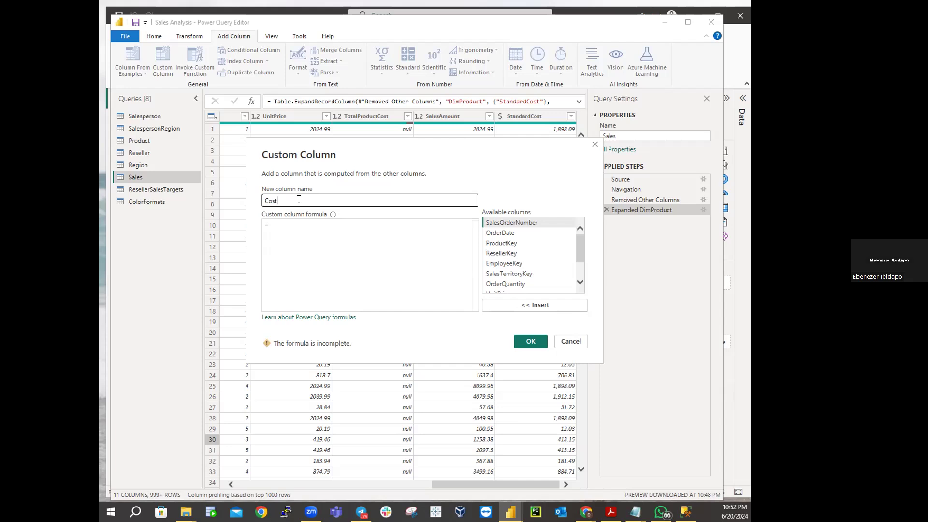
Step: Begin the Cost column formula with the condition if [TotalProductCost] null
click(310, 228)
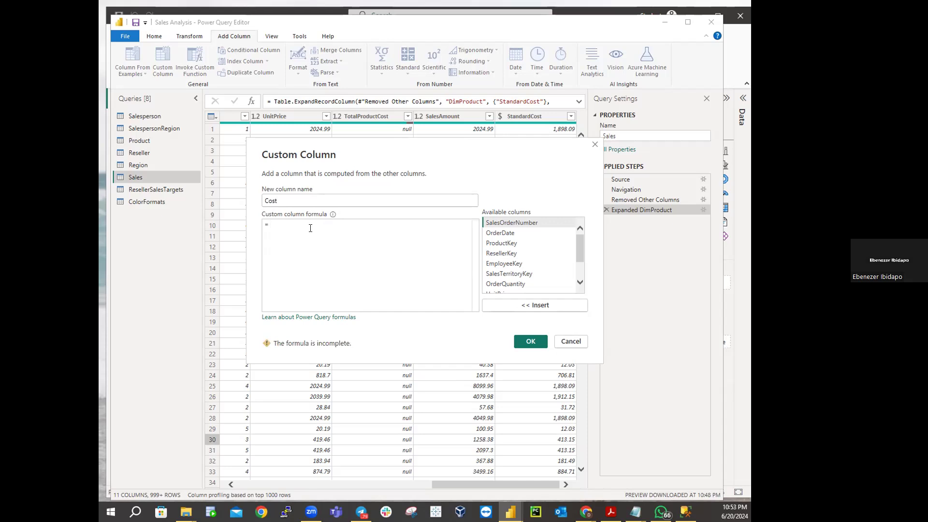
text(if)
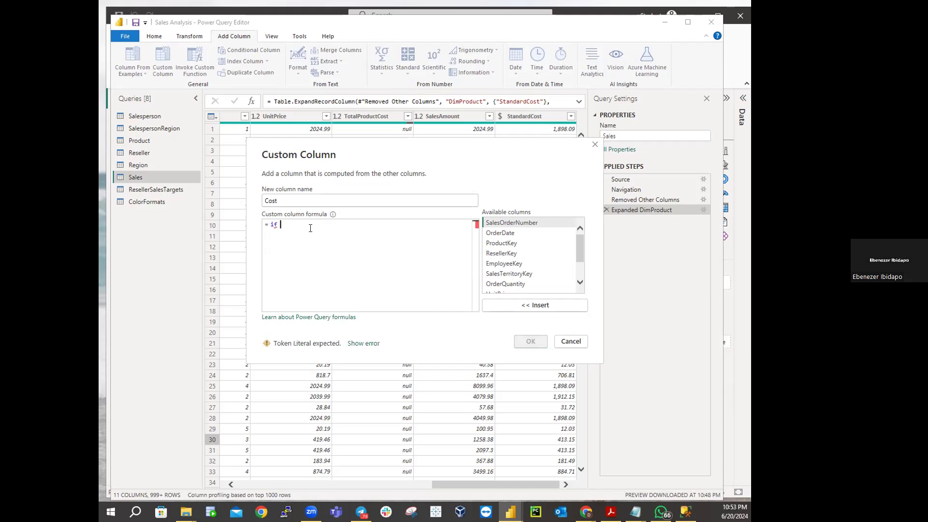
text( [)
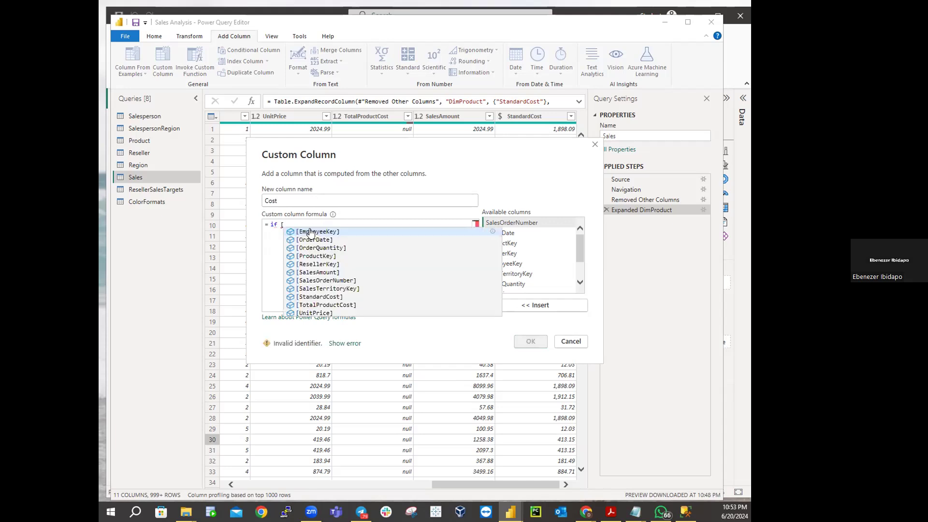
text(T)
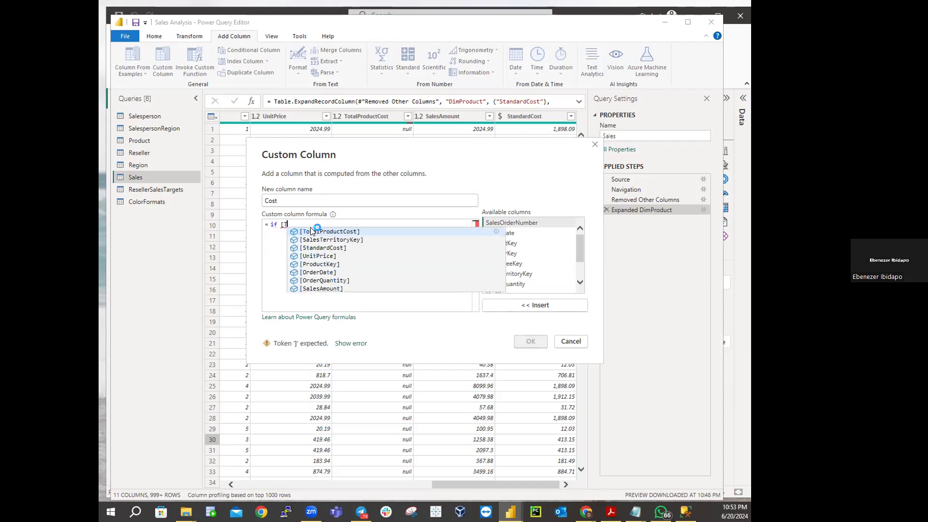
text(otal)
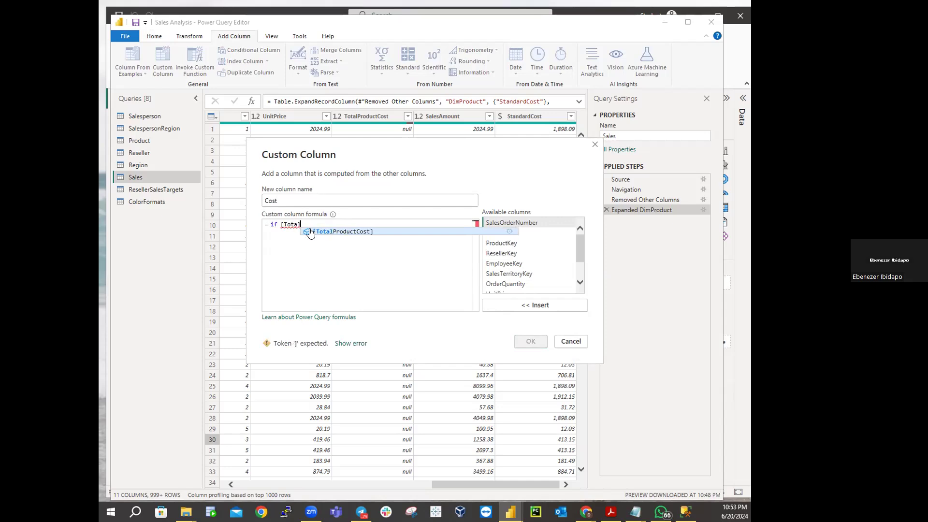
click(366, 233)
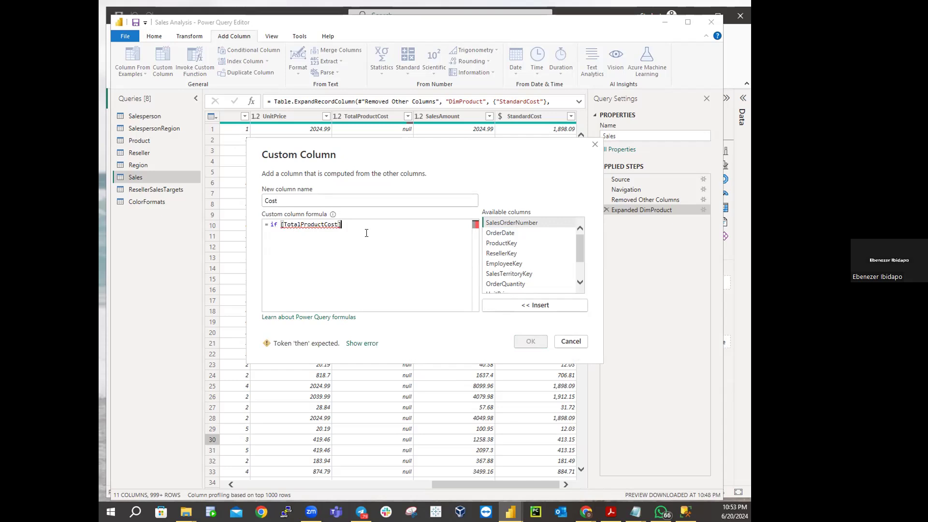
text(])
key(BackSpace)
text(null)
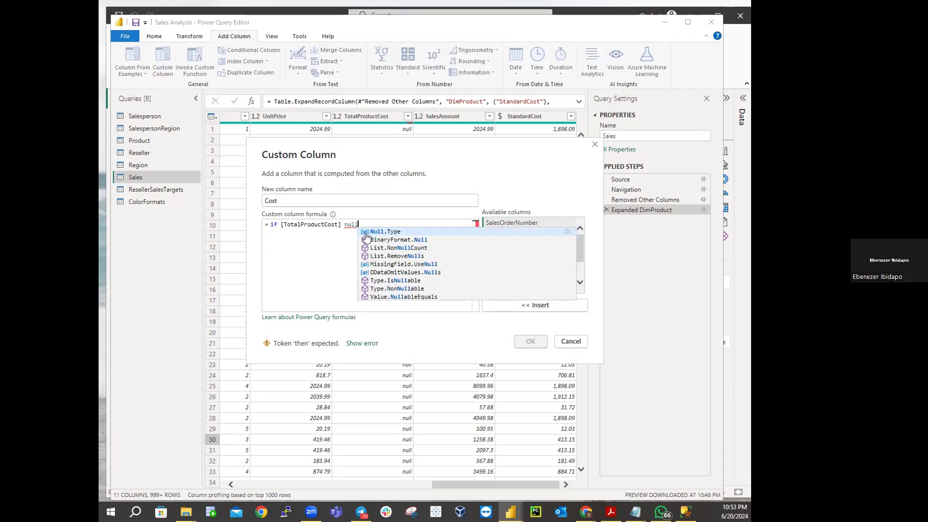
Step: Continue the Cost formula with the keyword then and an opening bracket for a column reference
text( tje)
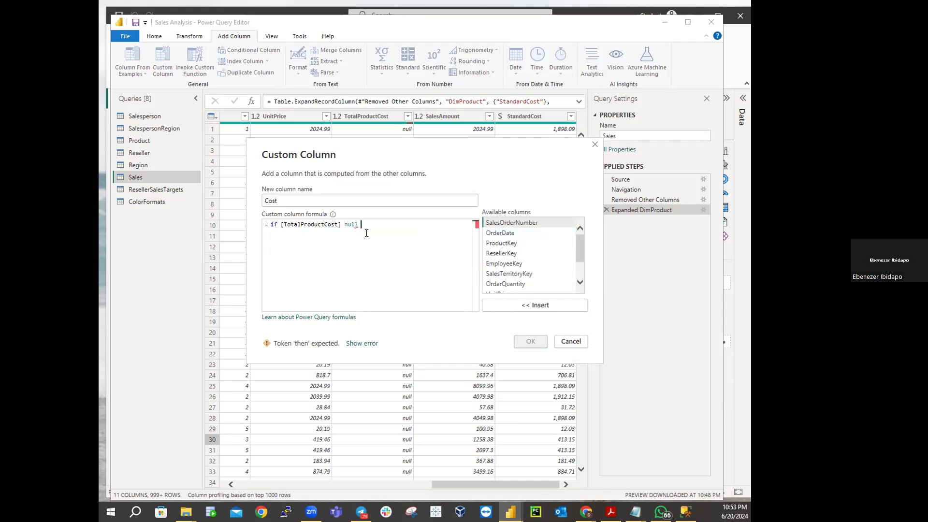
text(n)
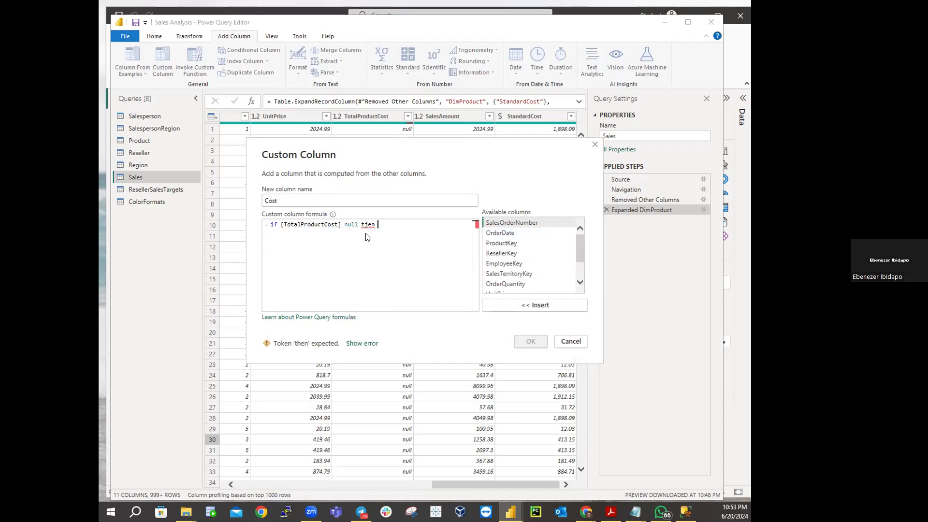
key(BackSpace)
key(BackSpace)
key(BackSpace)
key(BackSpace)
text(hen [)
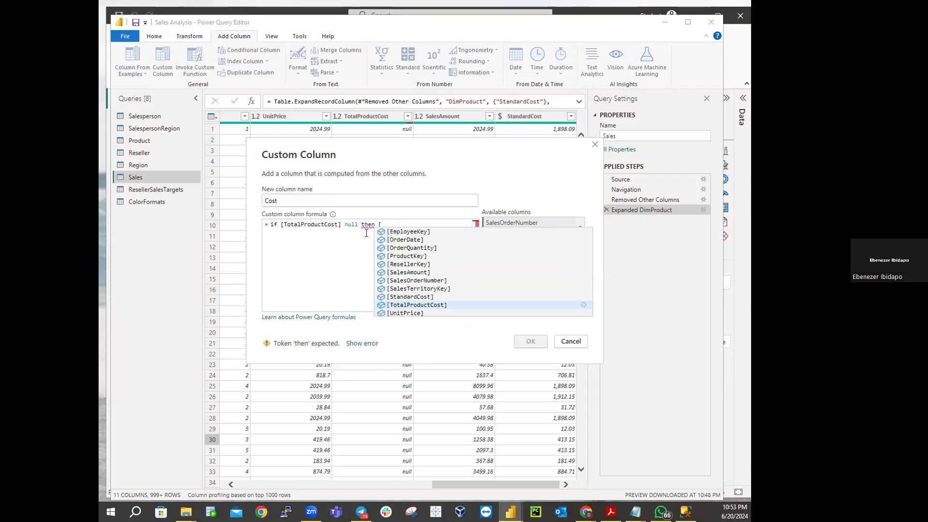
Step: Add the [OrderQuantity] column reference after then in the Cost formula
key(Escape)
text(S)
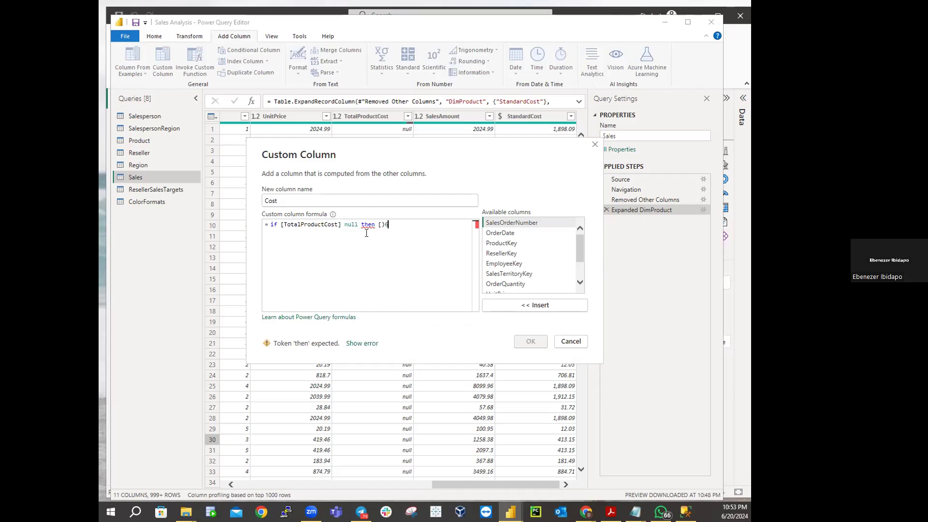
key(BackSpace)
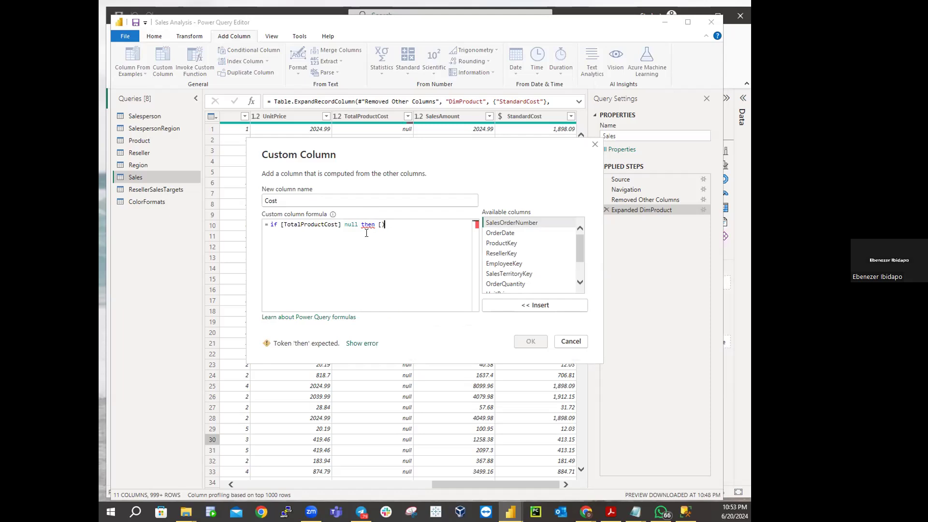
key(BackSpace)
key(BackSpace)
text([)
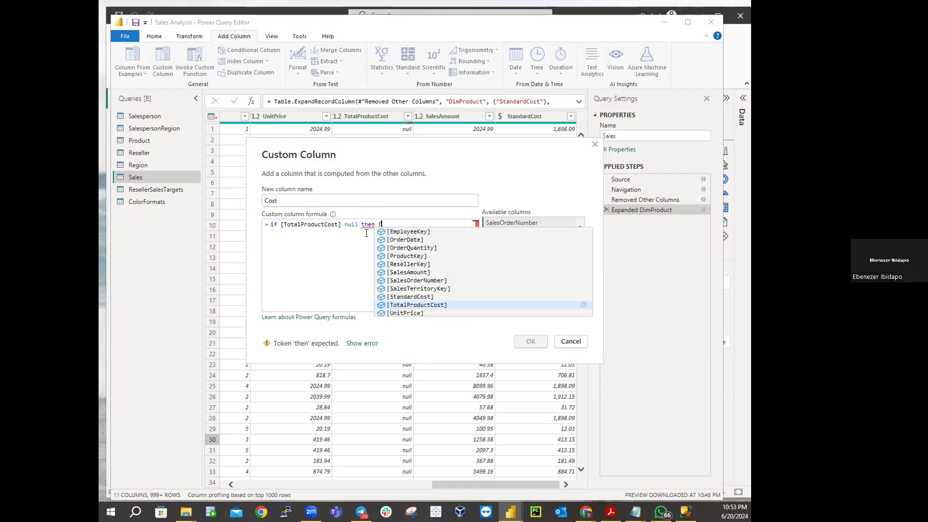
text(Order)
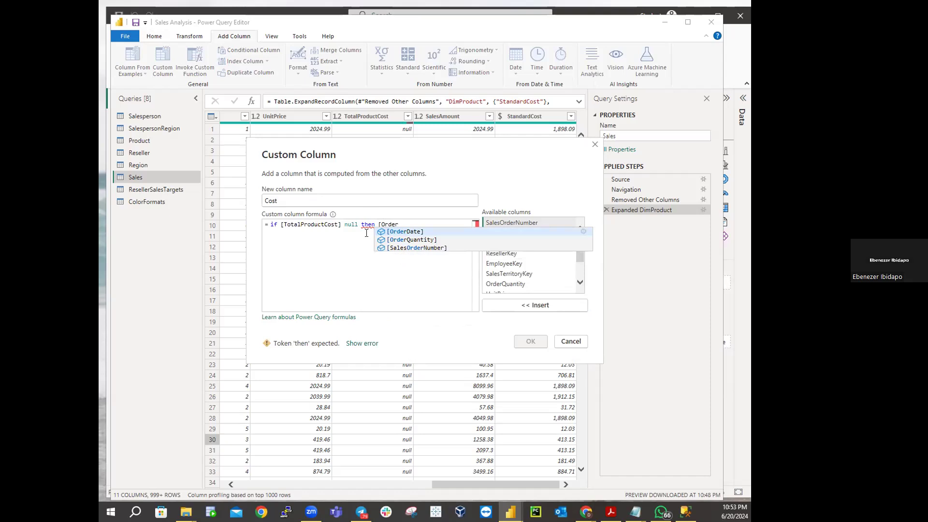
click(424, 241)
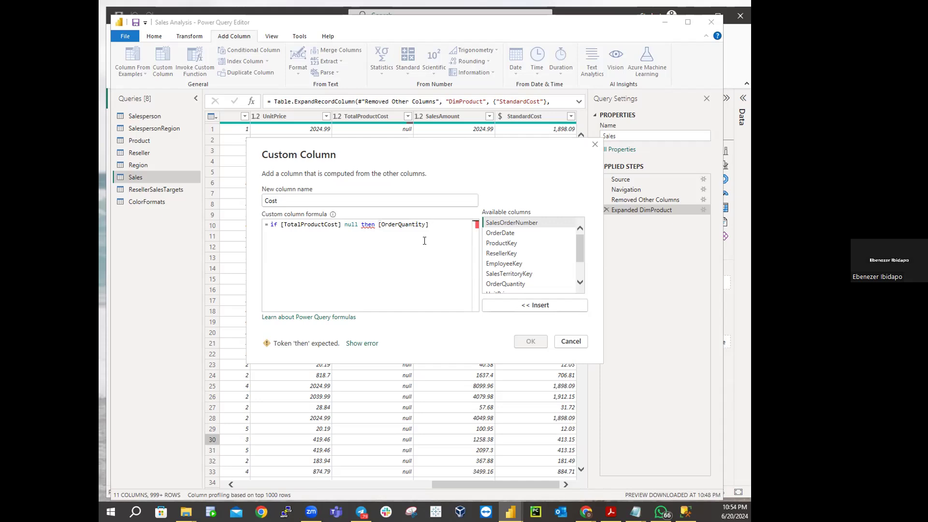
Step: Multiply the order quantity by the [StandardCost] column in the Cost formula
text(*)
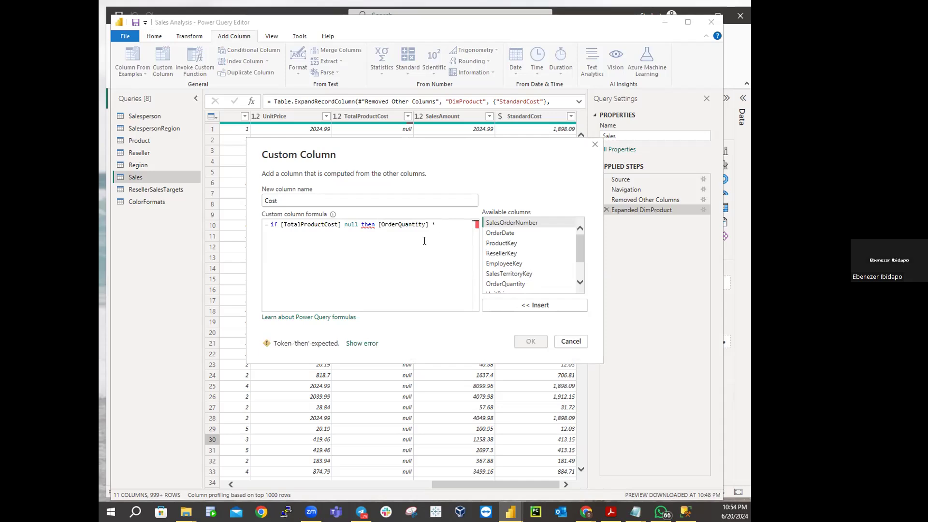
text([Stan)
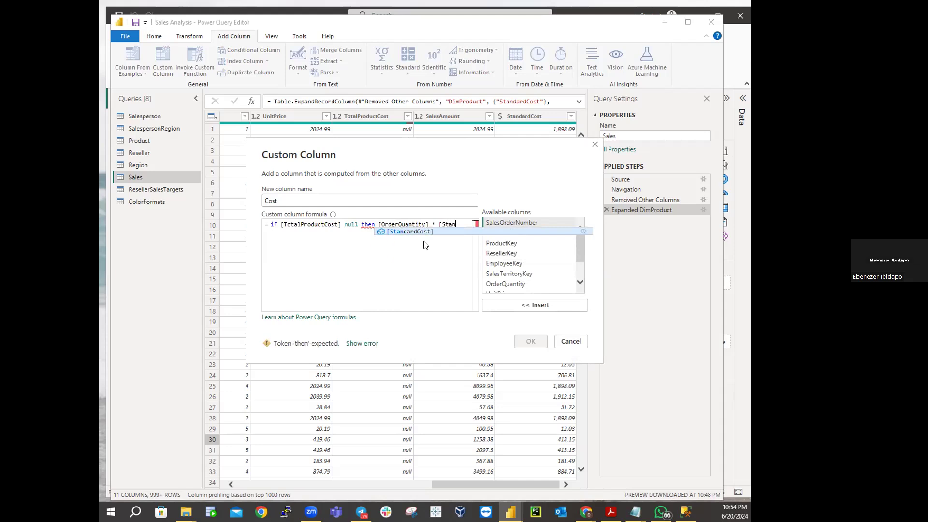
text(dard)
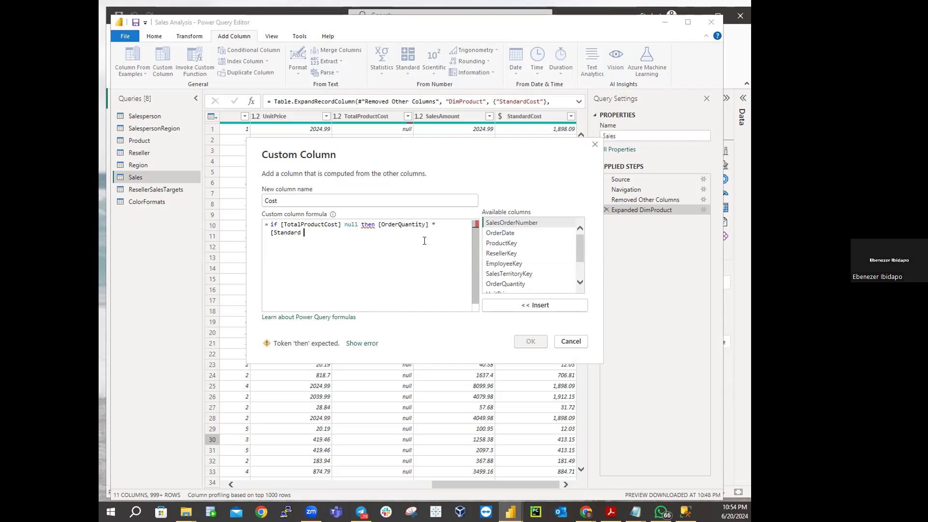
key(BackSpace)
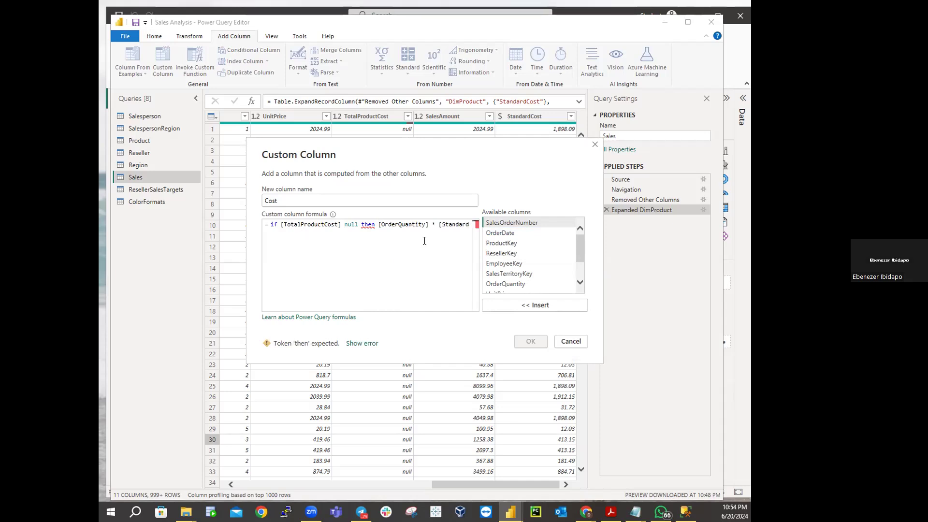
text(C)
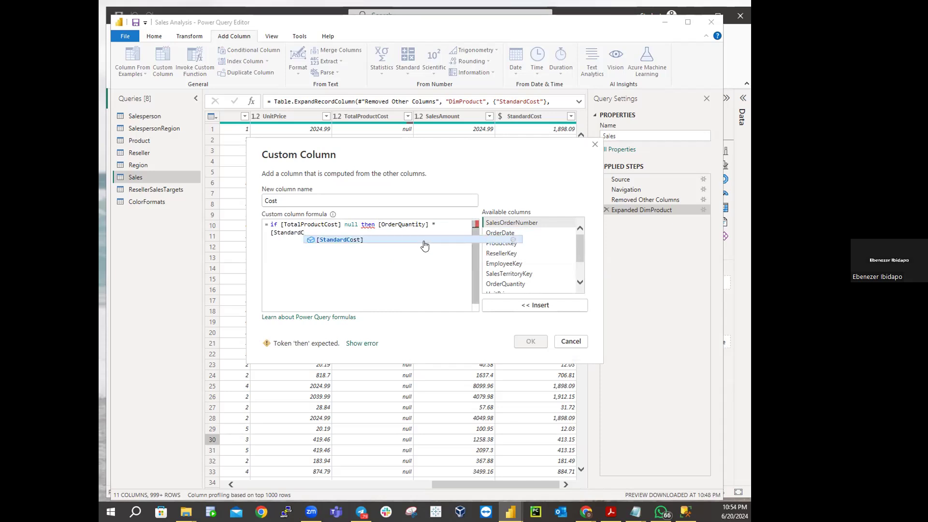
click(324, 239)
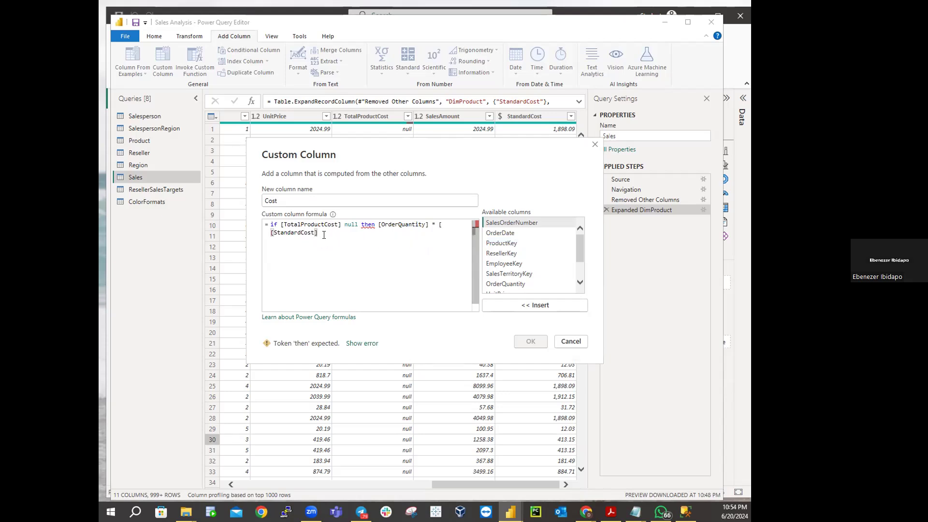
Step: Add an else branch returning [TotalProductCost] to the Cost formula
text(ele)
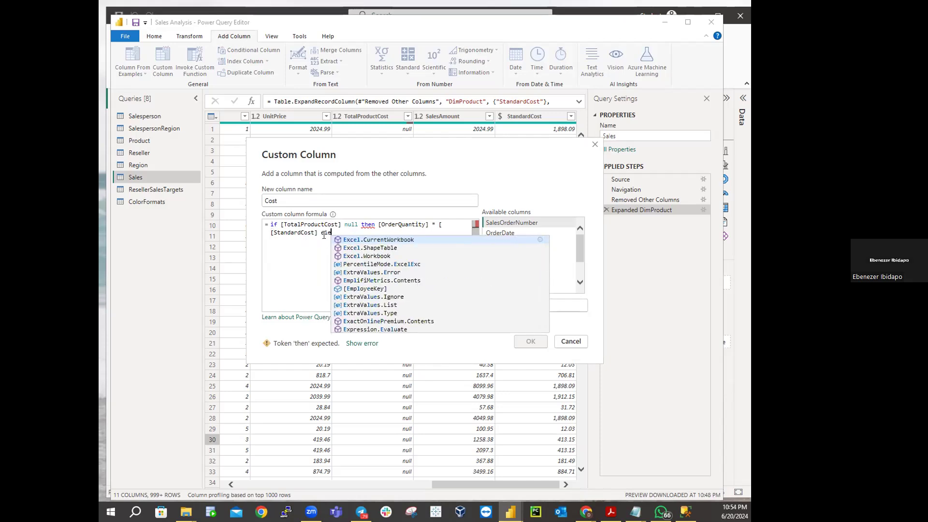
text(se)
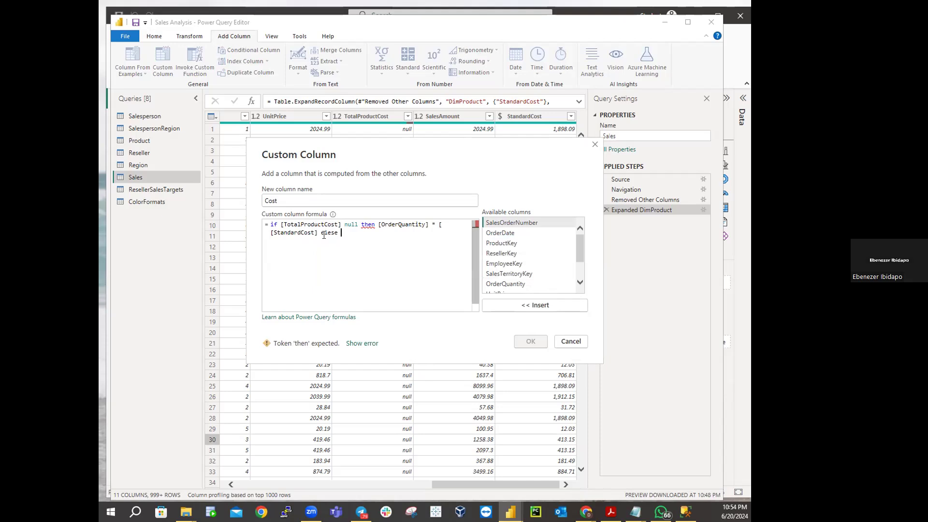
key(BackSpace)
key(BackSpace)
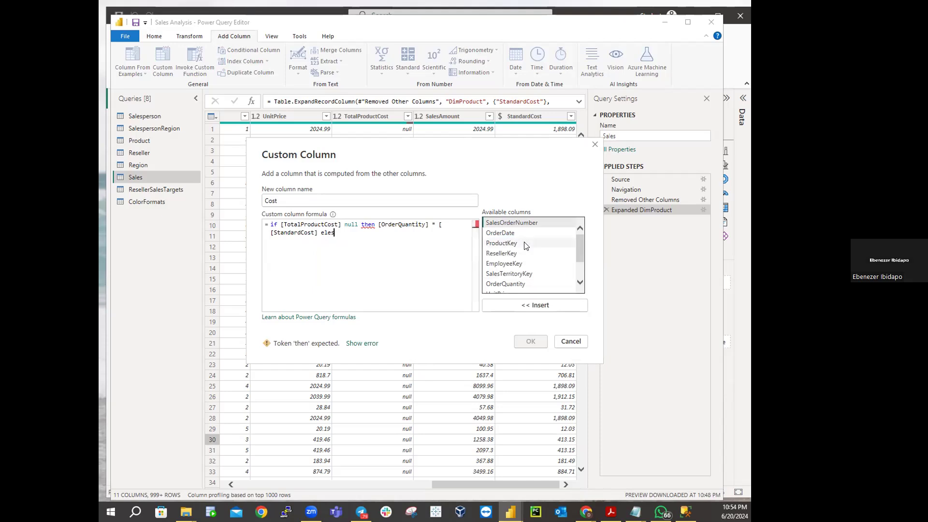
key(BackSpace)
key(BackSpace)
text(se [T)
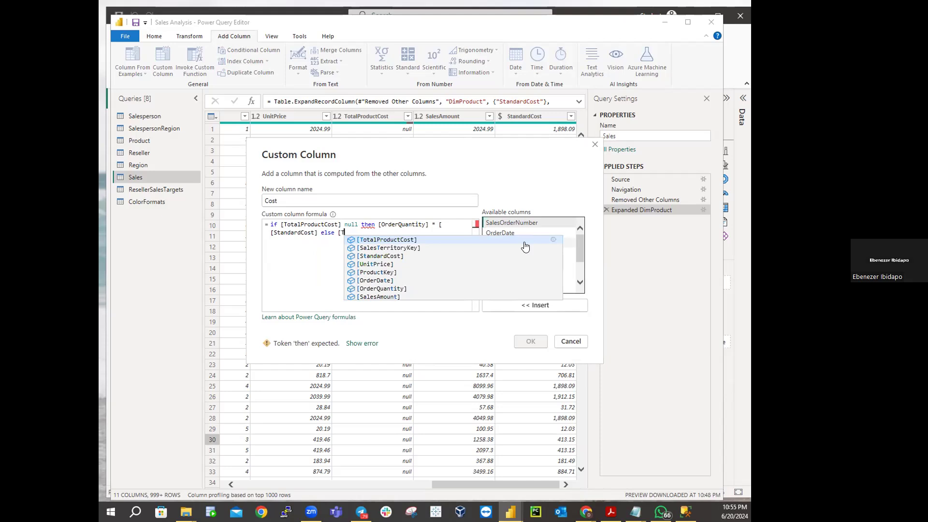
text(otal)
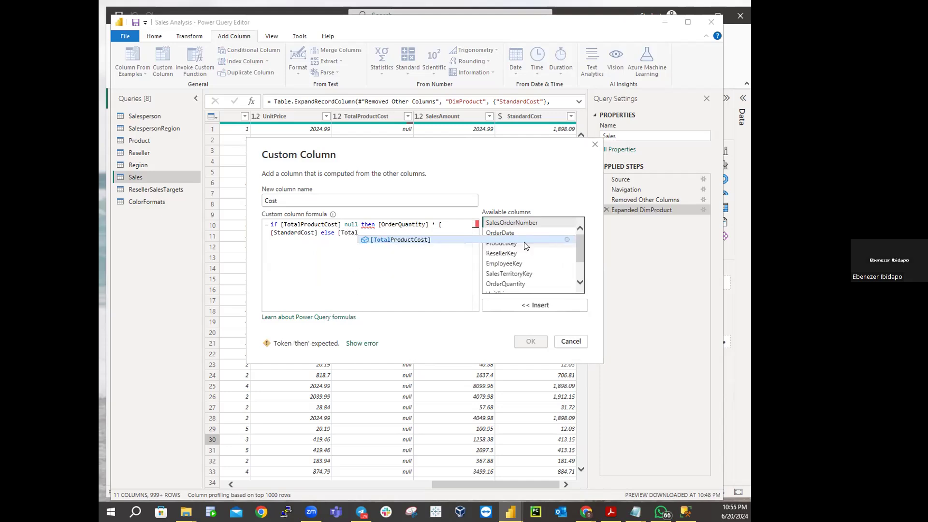
text(Prod)
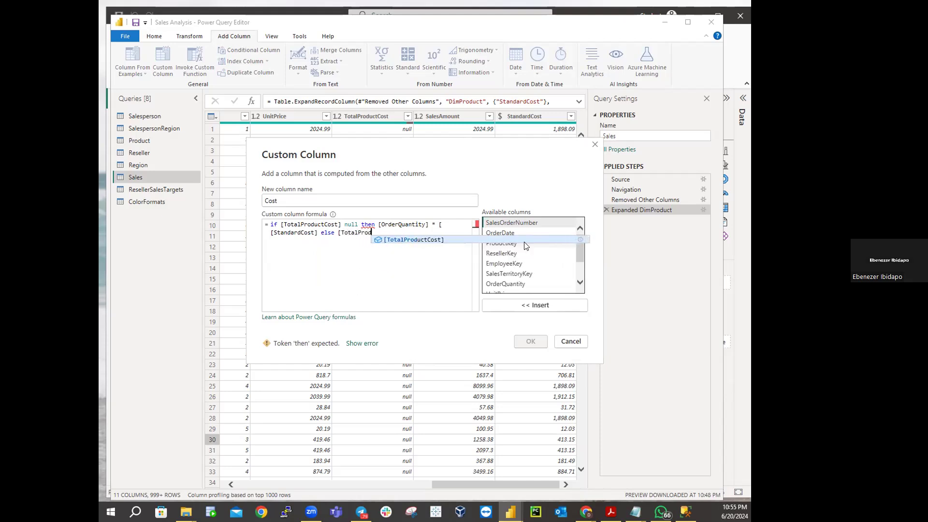
text(uct)
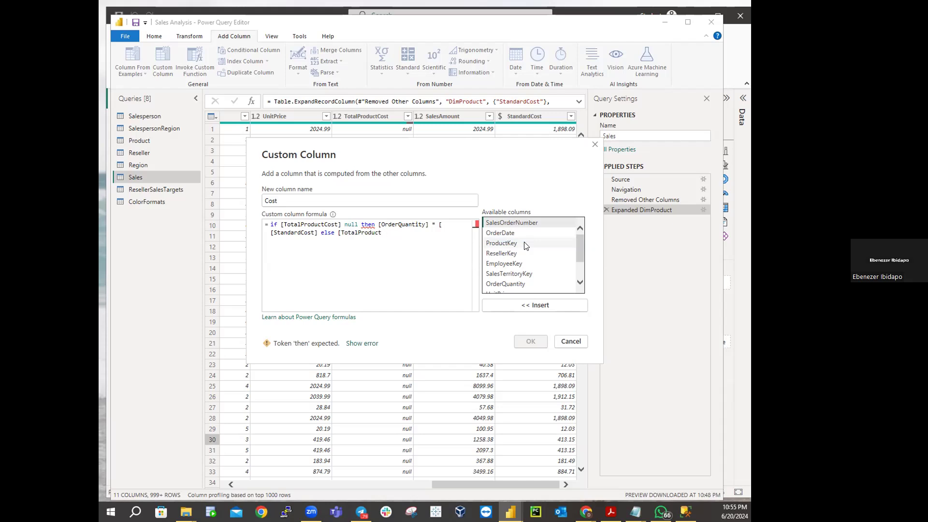
key(BackSpace)
text(Cos)
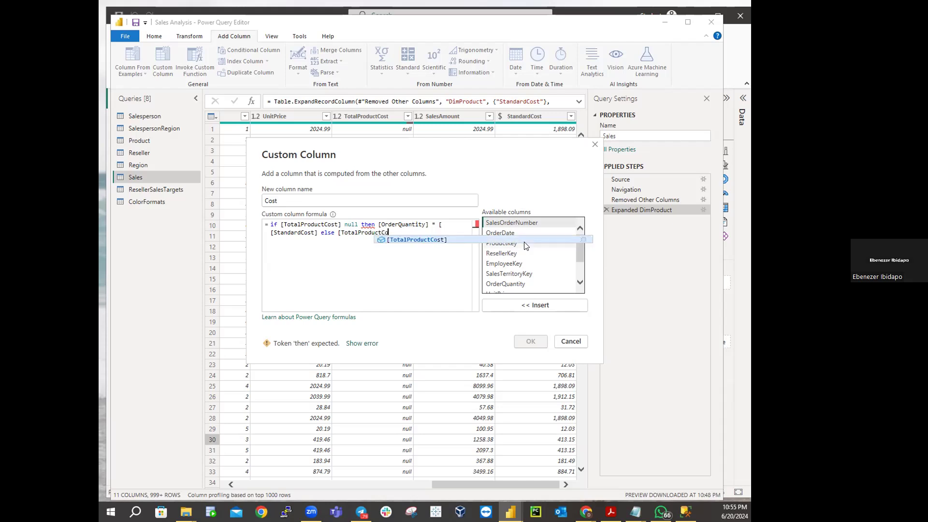
text(t)
text(])
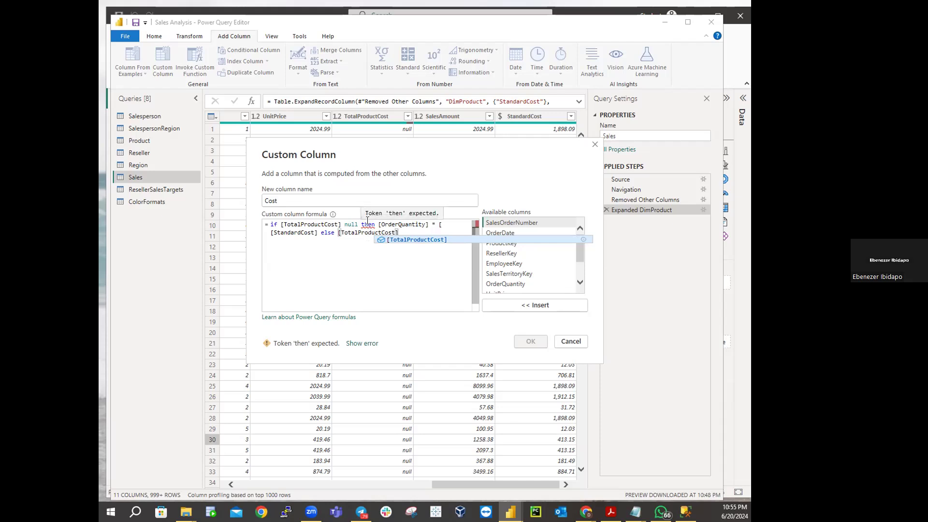
Step: Correct the Cost formula's condition by inserting the missing equals sign between [TotalProductCost] and null
click(371, 226)
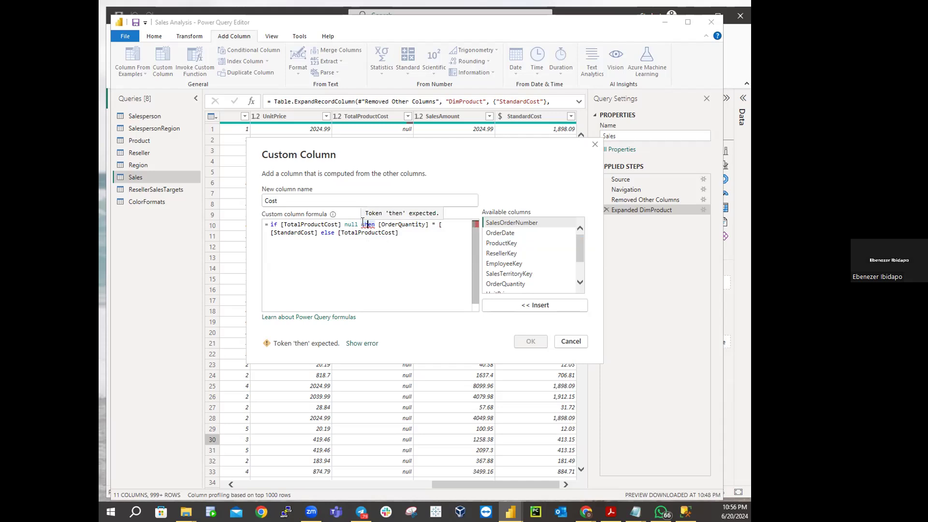
click(362, 224)
key(BackSpace)
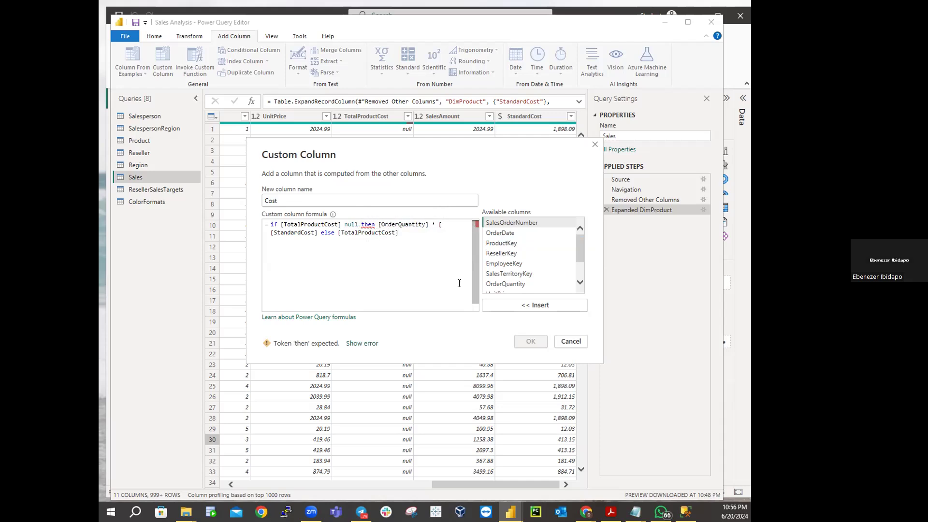
click(379, 225)
key(BackSpace)
key(BackSpace)
key(BackSpace)
key(BackSpace)
key(BackSpace)
text(then)
text(=)
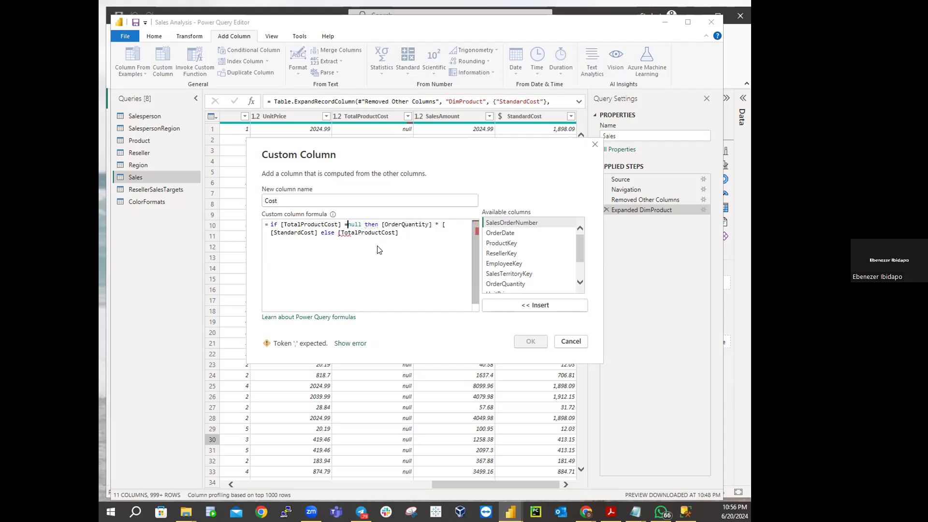
Step: Delete the [TotalProductCost] reference after else in the Cost formula and enter it again from the column suggestions
click(378, 244)
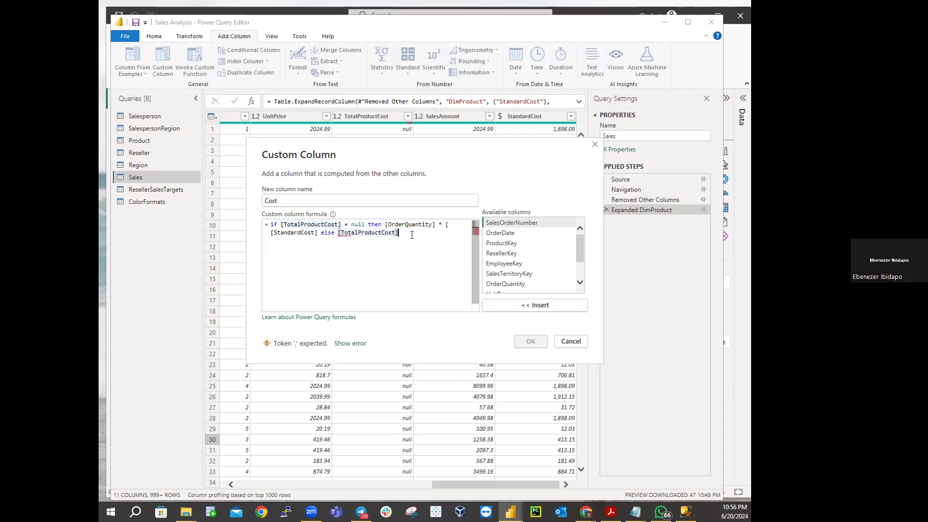
key(BackSpace)
key(BackSpace)
key(BackSpace)
key(BackSpace)
key(BackSpace)
key(BackSpace)
key(BackSpace)
key(BackSpace)
key(BackSpace)
key(BackSpace)
key(BackSpace)
key(BackSpace)
key(BackSpace)
key(BackSpace)
key(BackSpace)
key(BackSpace)
key(BackSpace)
key(BackSpace)
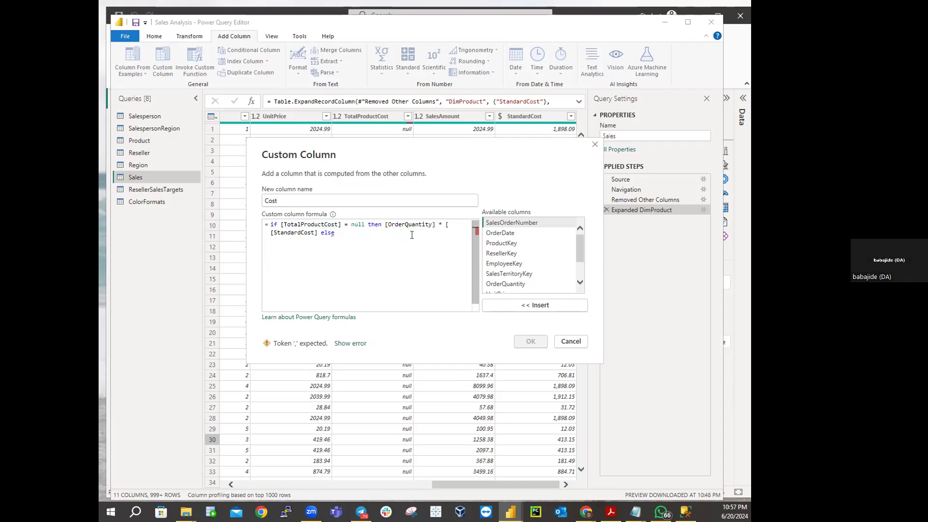
text([T)
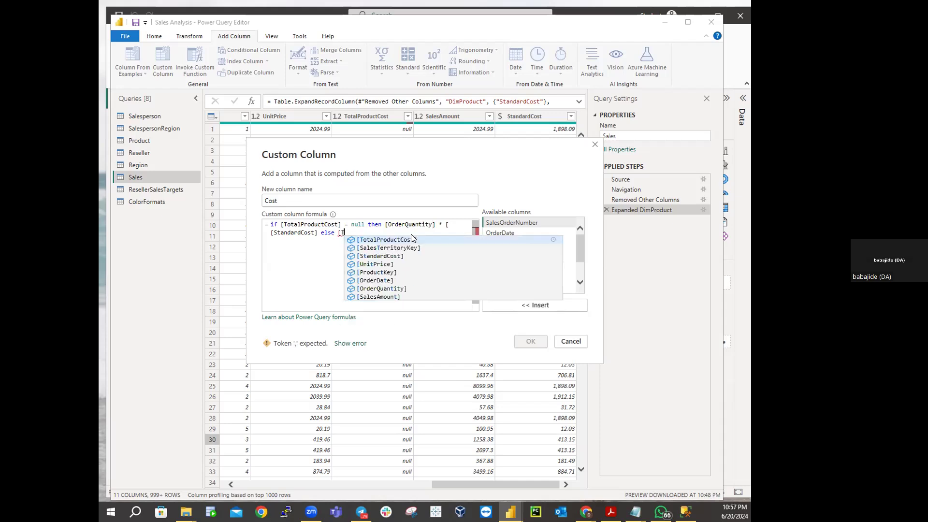
click(396, 240)
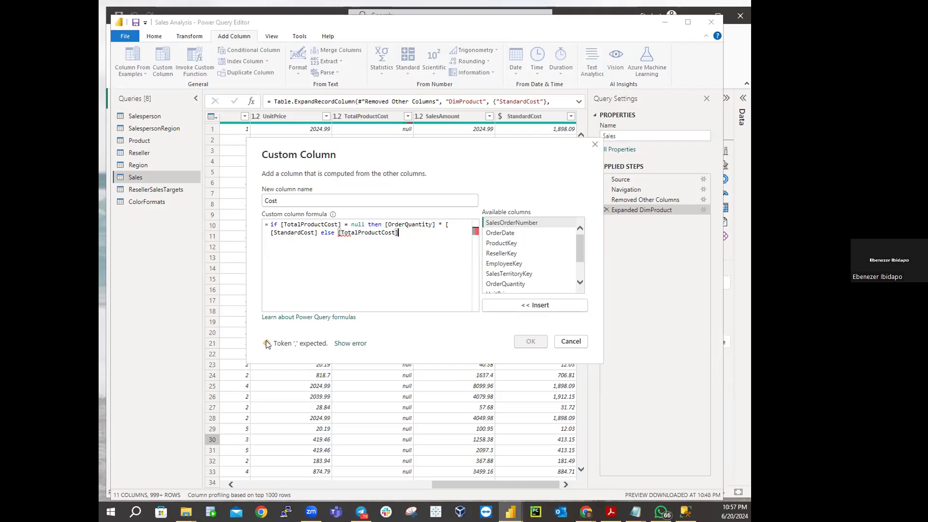
Step: Remove the stray opening bracket before [StandardCost] in the formula and create the Cost column
click(334, 233)
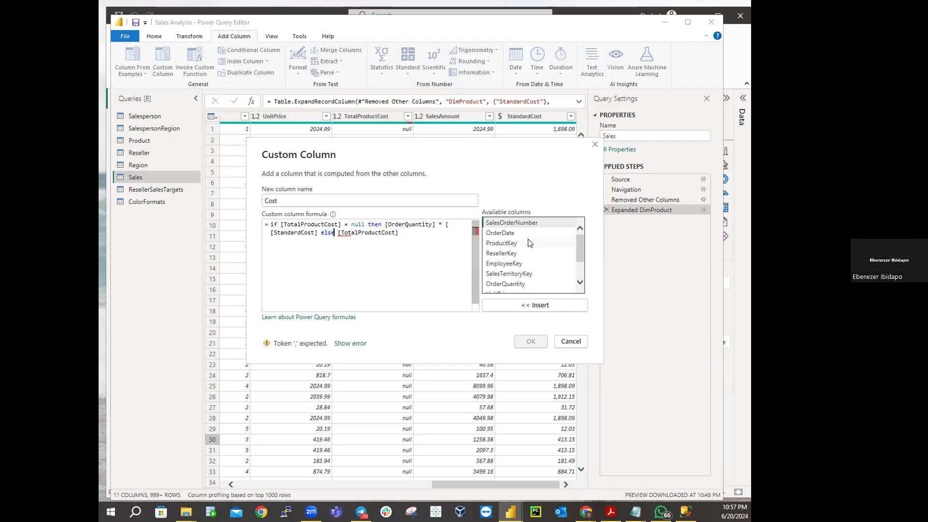
click(459, 227)
key(BackSpace)
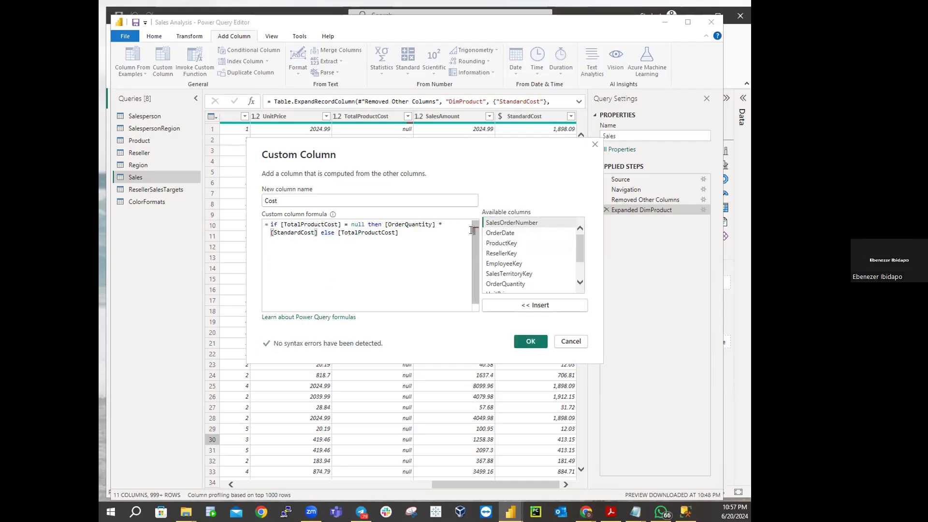
click(351, 279)
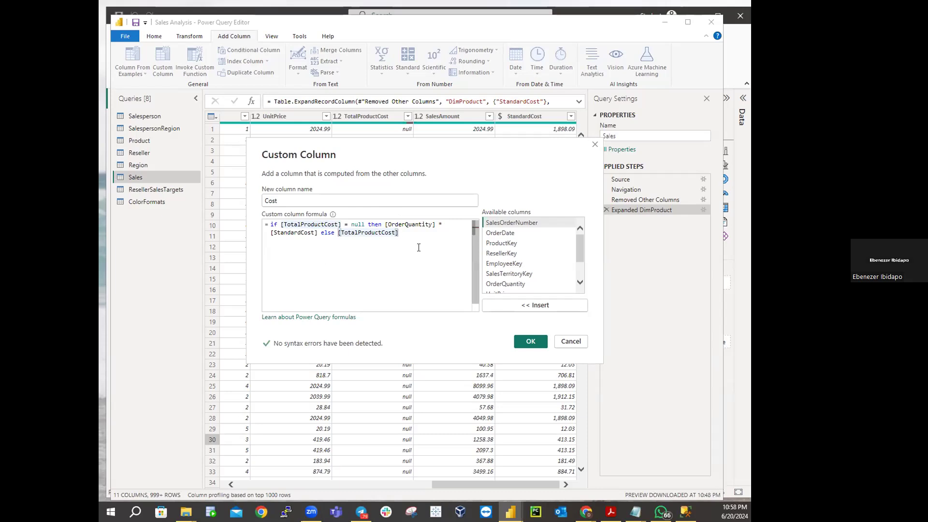
click(519, 343)
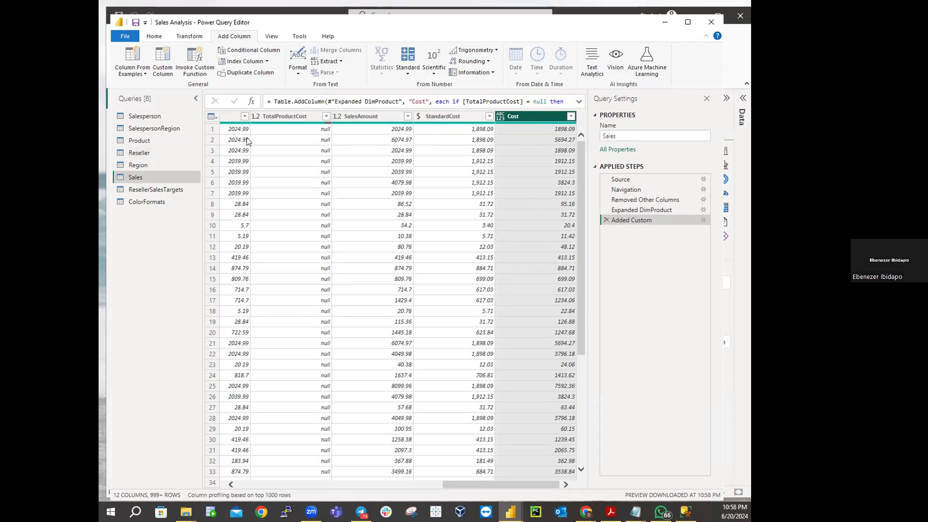
Step: Check the values of the Cost column and delete the Added Custom step from the Sales query
click(563, 129)
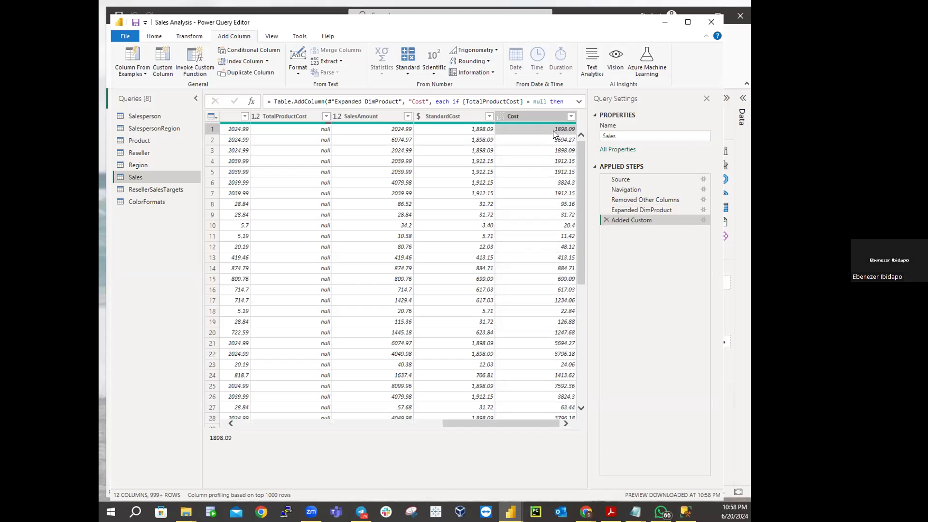
click(528, 119)
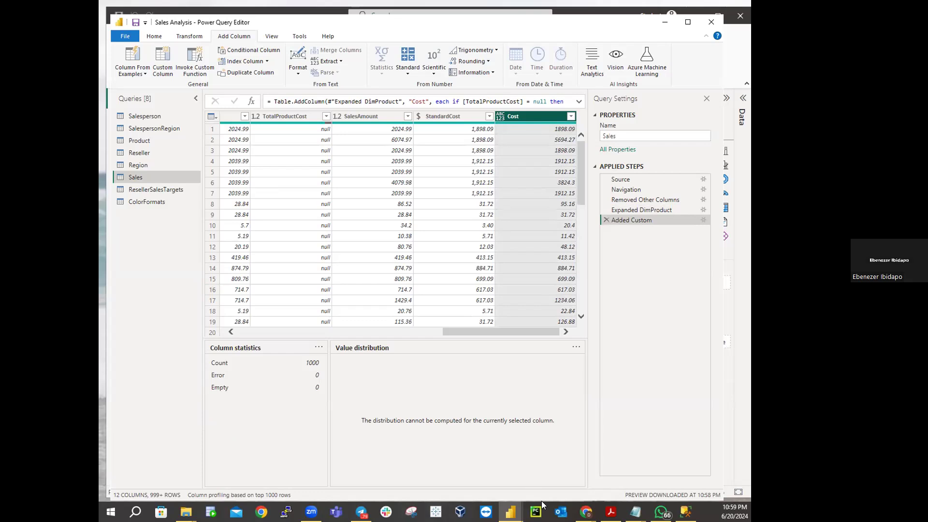
click(606, 220)
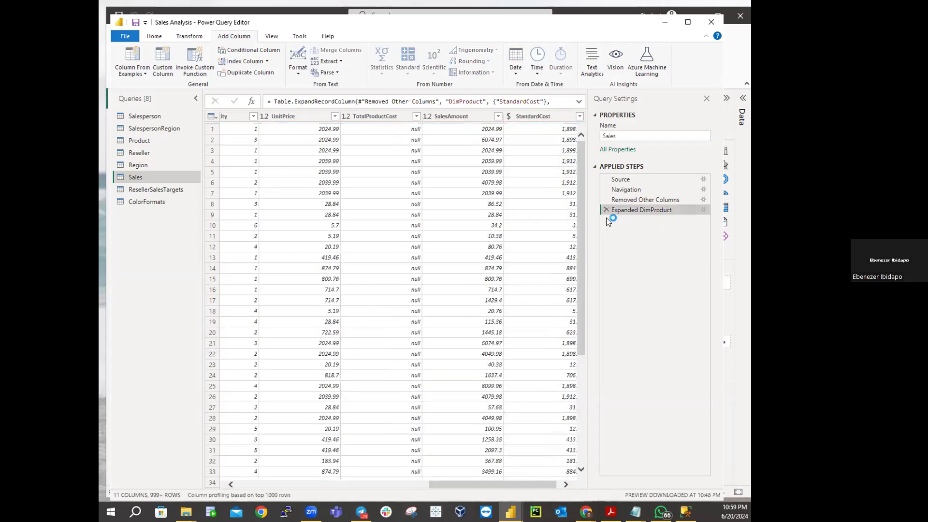
Step: Start a new custom column in the Sales query and name it Cost
click(163, 65)
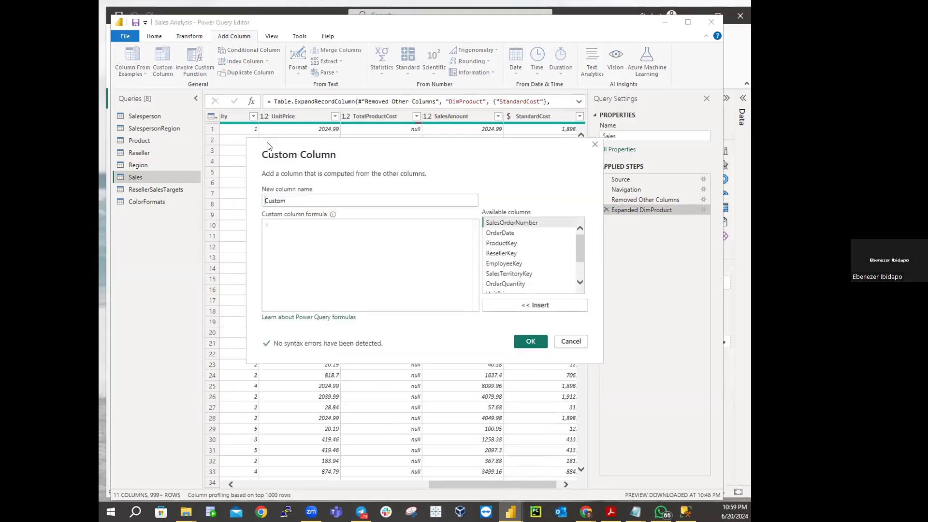
click(366, 201)
key(BackSpace)
key(BackSpace)
key(BackSpace)
key(BackSpace)
key(BackSpace)
text(ost)
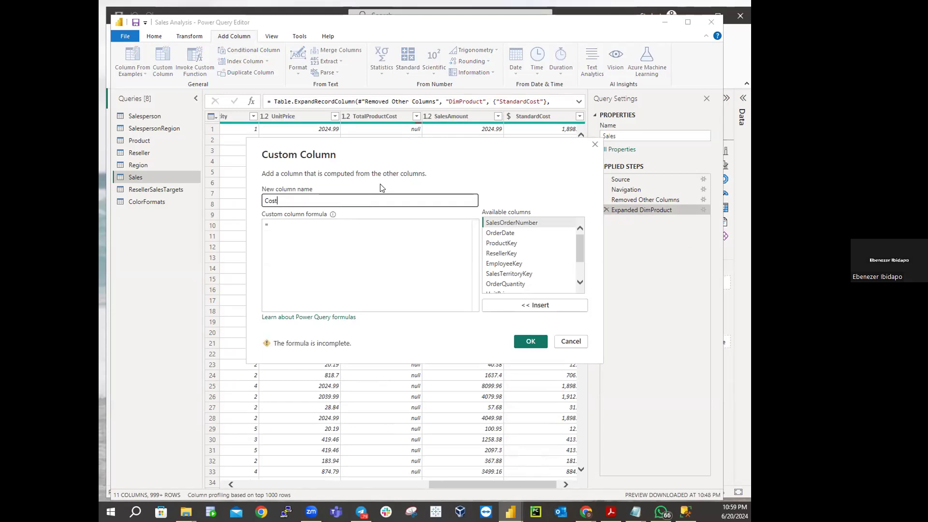
Step: Begin the Cost formula with the condition if [TotalProductCost] = null then
click(374, 229)
text(if )
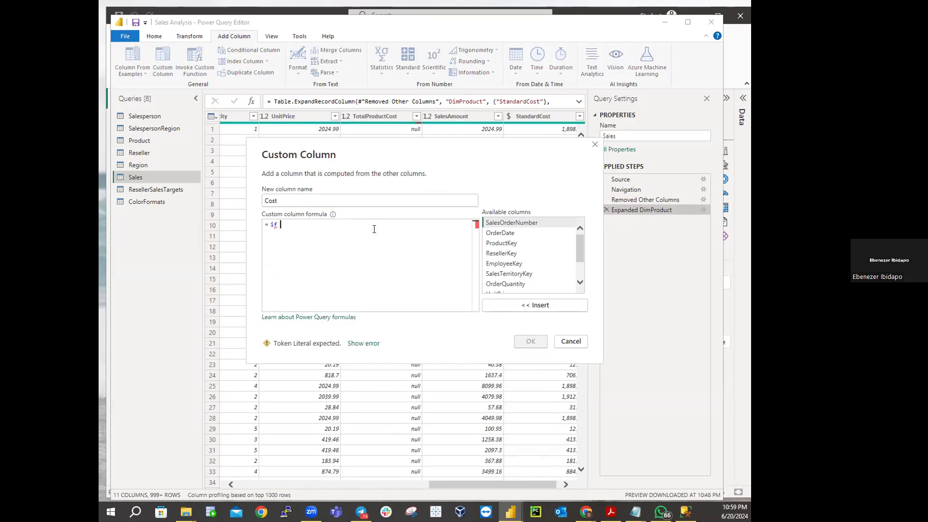
text([)
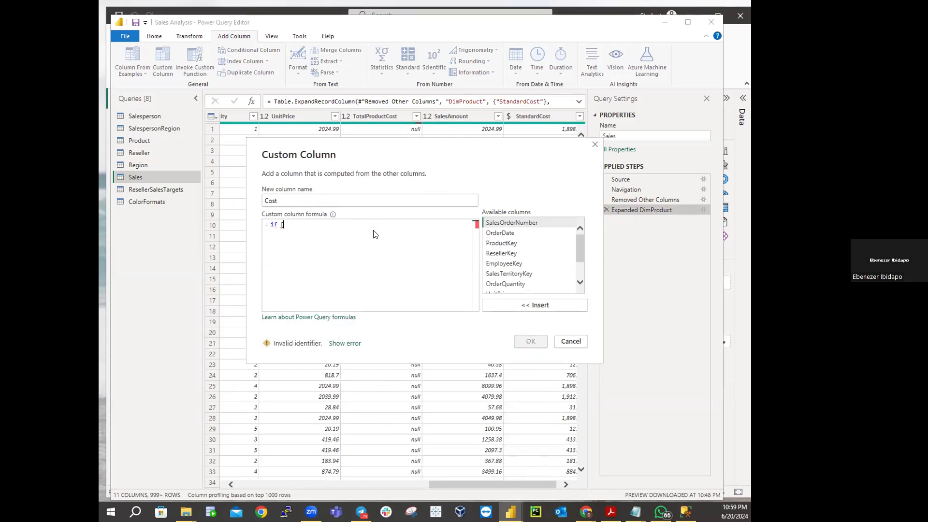
text(t)
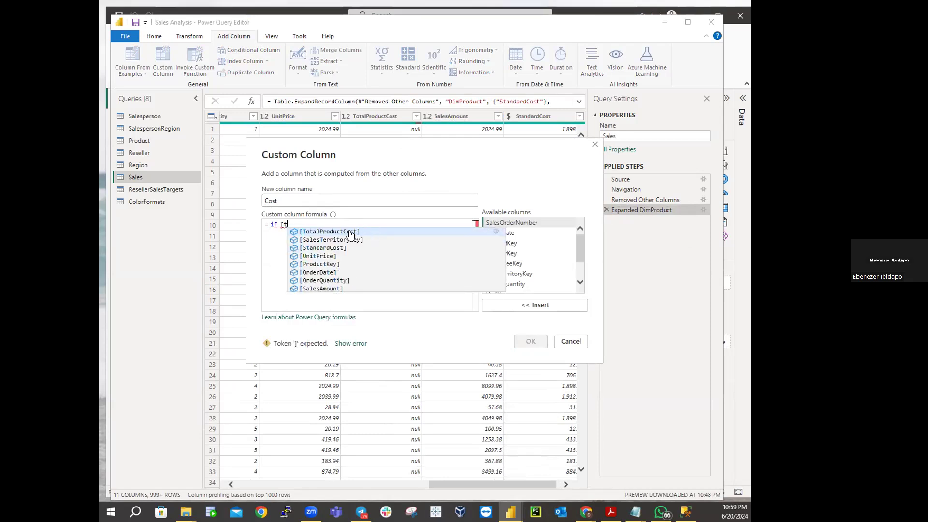
click(350, 231)
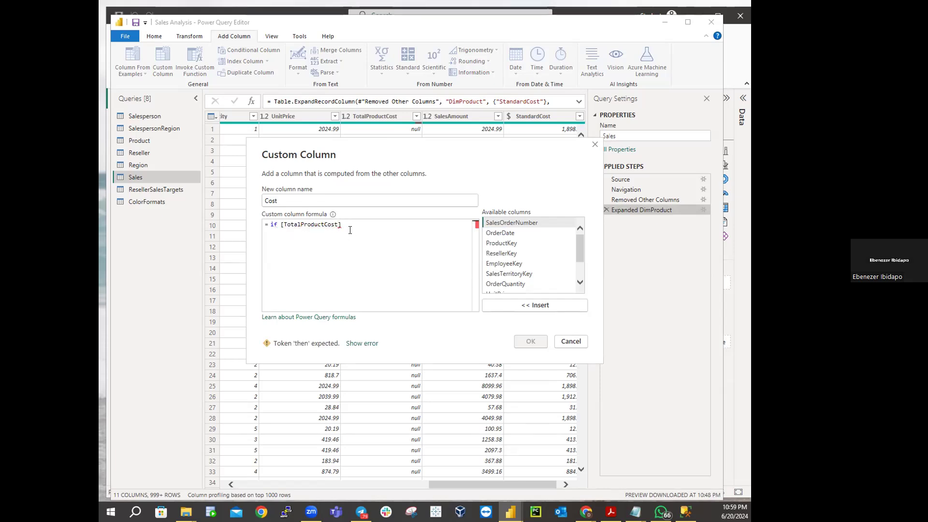
text(=)
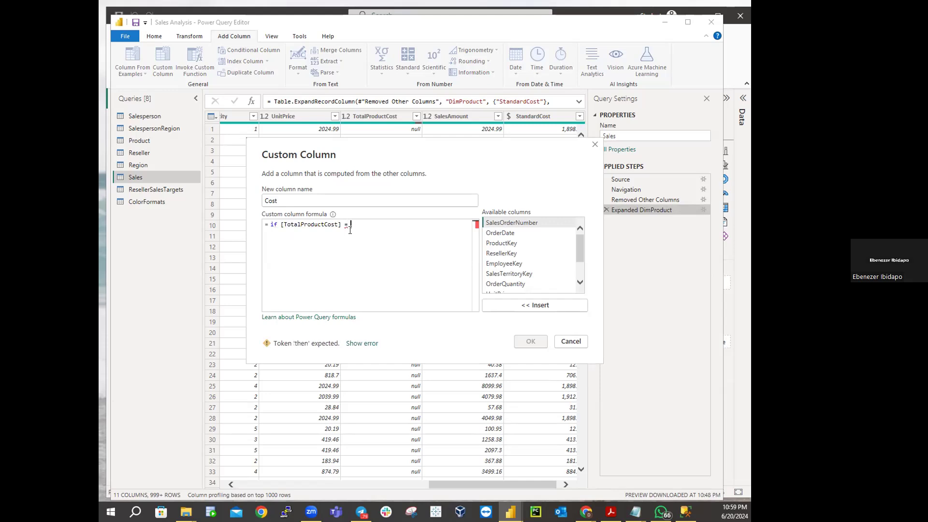
text( null )
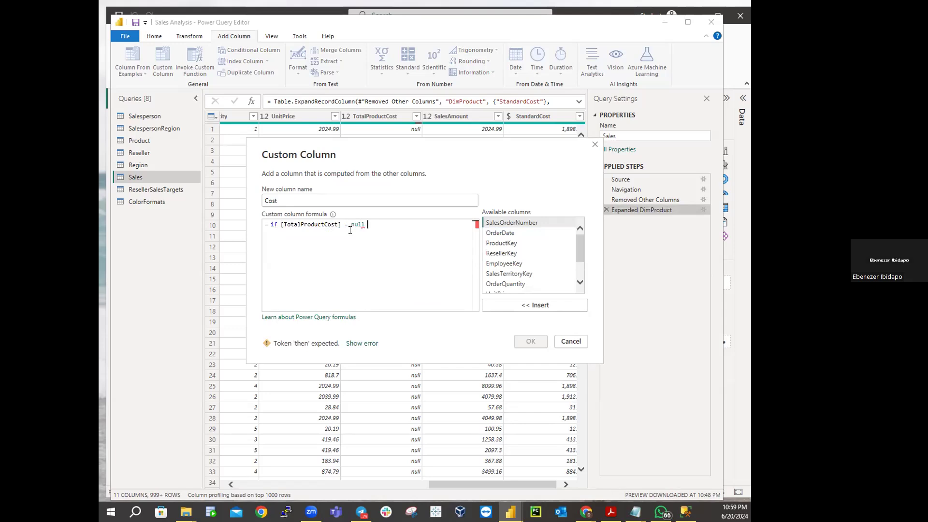
text(then)
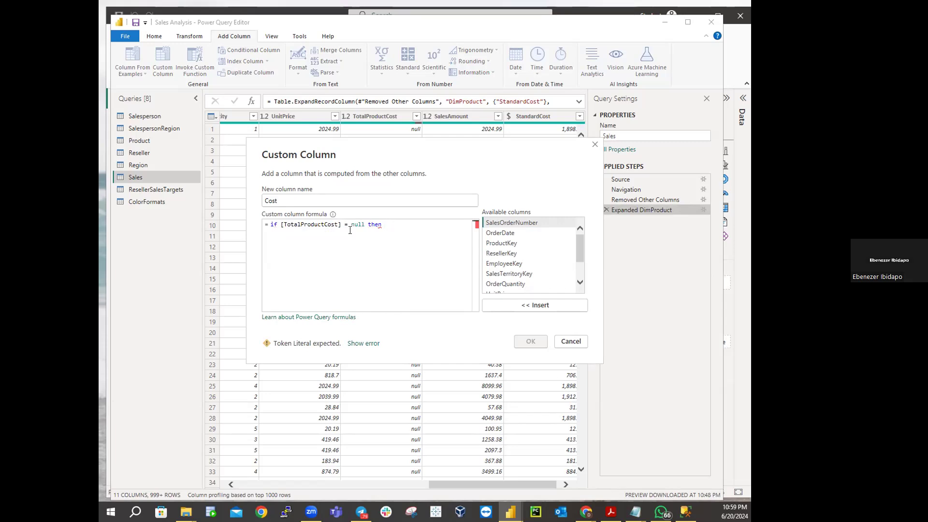
Step: Enter [OrderQuantity] * [StandardCost] as the formula's result for null costs, choosing both columns from the suggestions
text([)
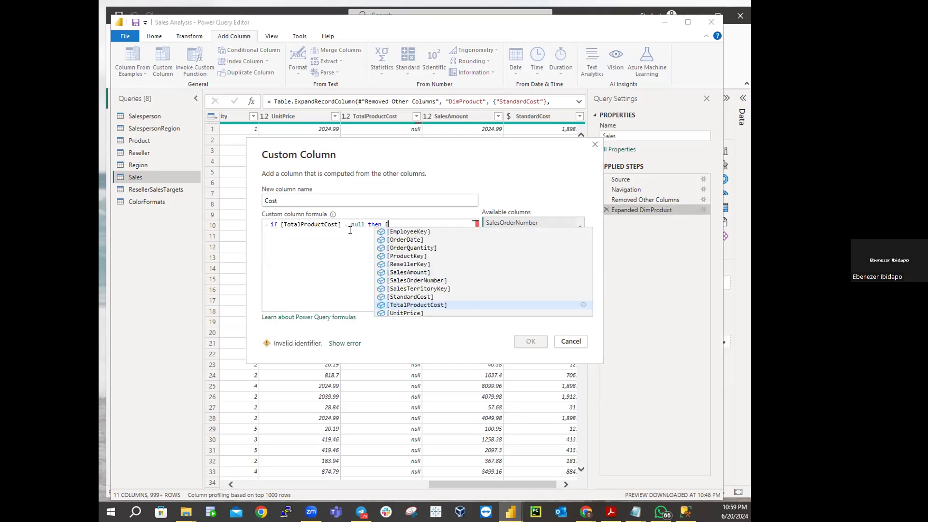
text(Orde)
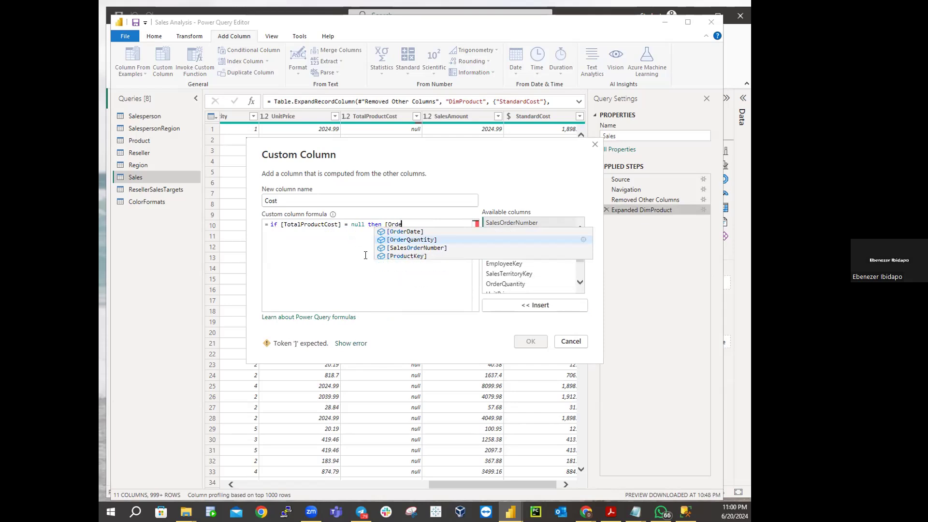
click(409, 239)
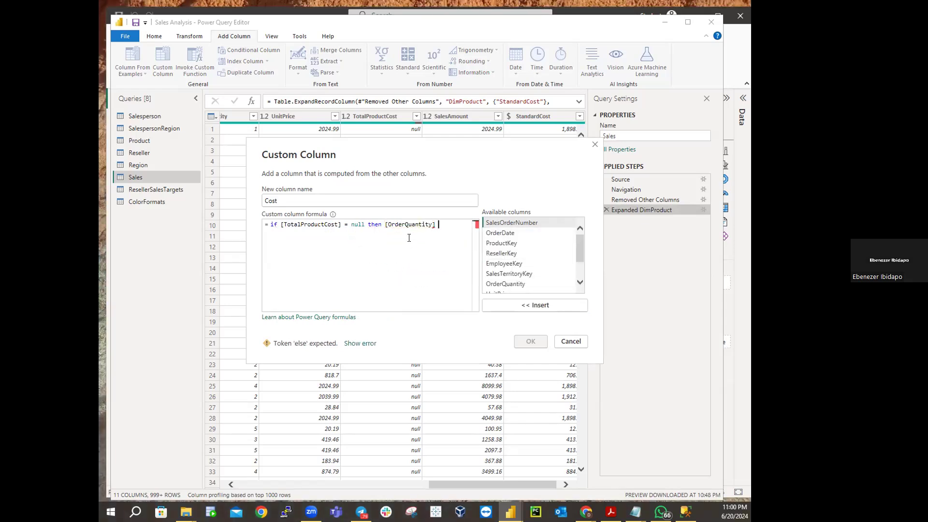
text(*)
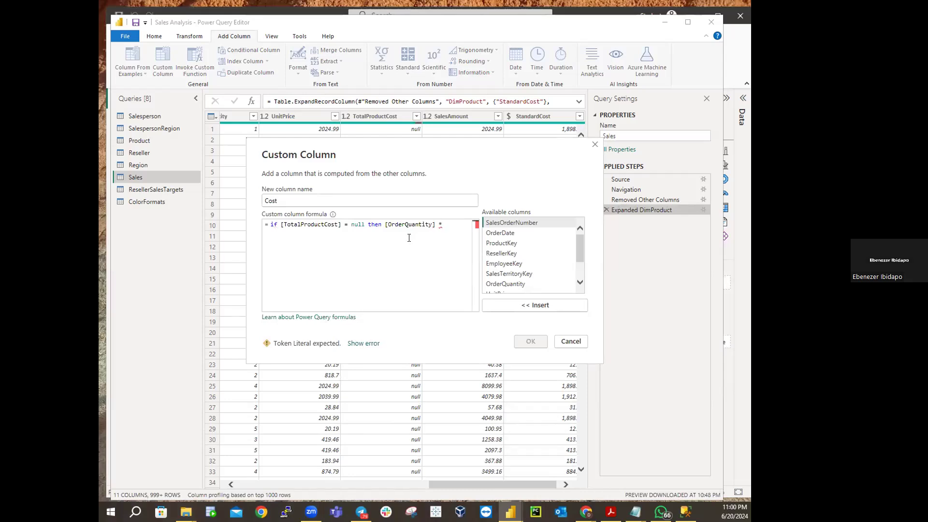
text( [)
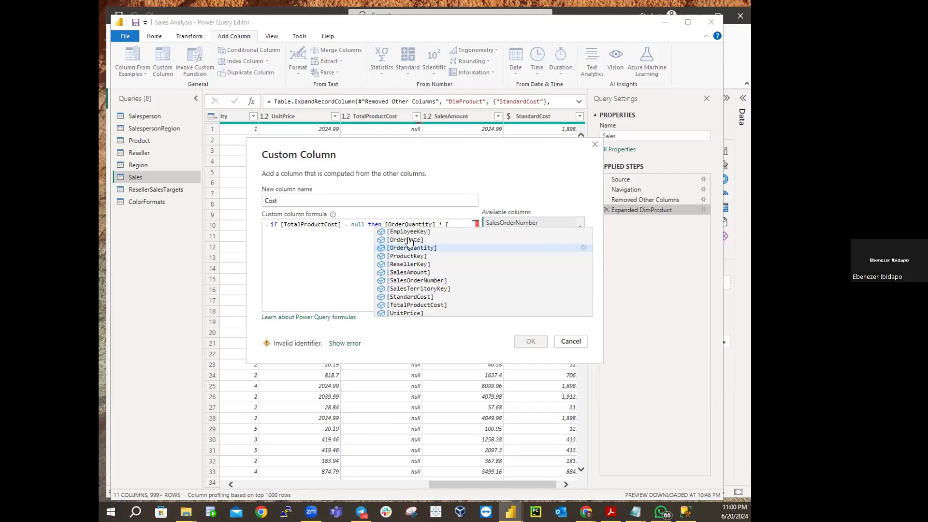
text(sa)
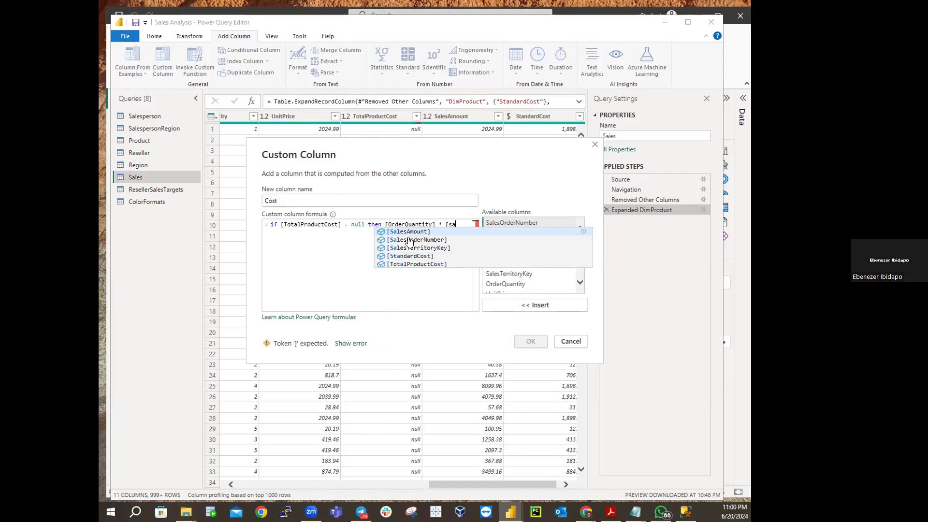
key(BackSpace)
text(ta)
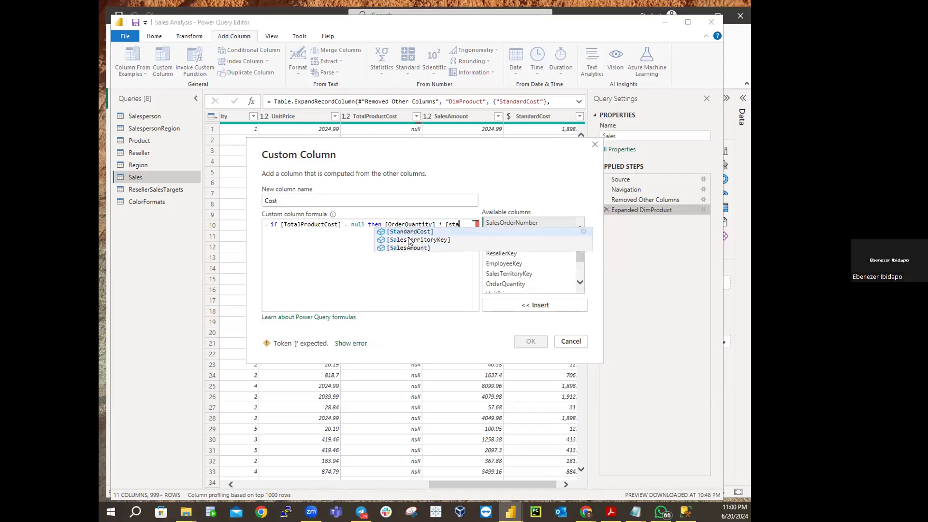
click(410, 232)
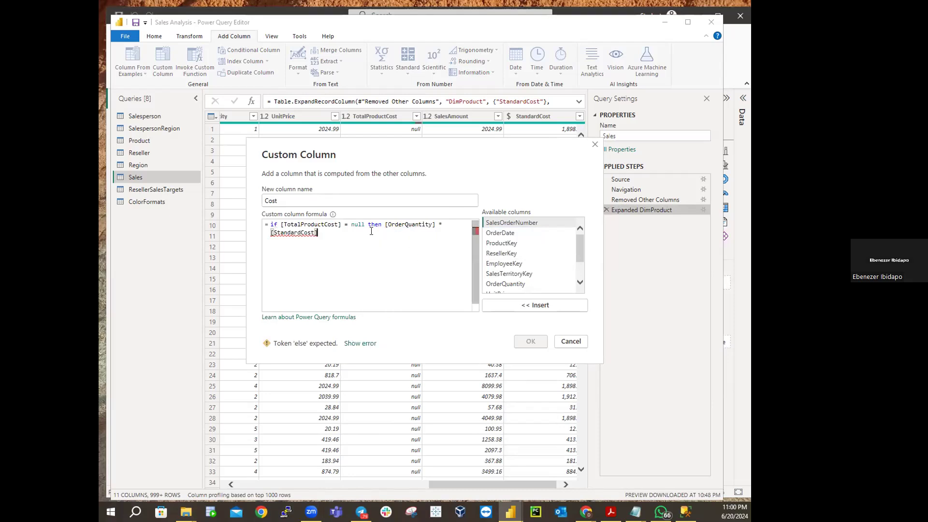
Step: Complete the Cost formula with else [TotalProductCost], correcting the misspelled else keyword
text(e)
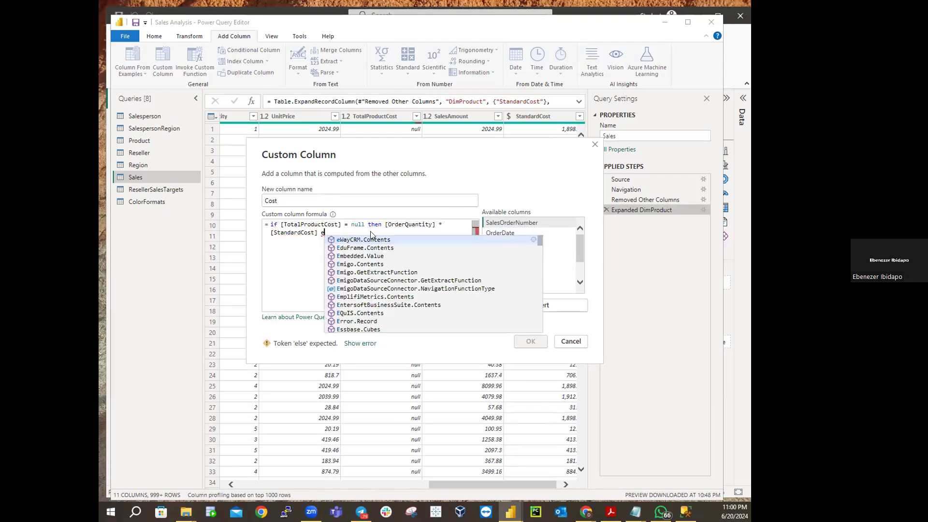
text(lese)
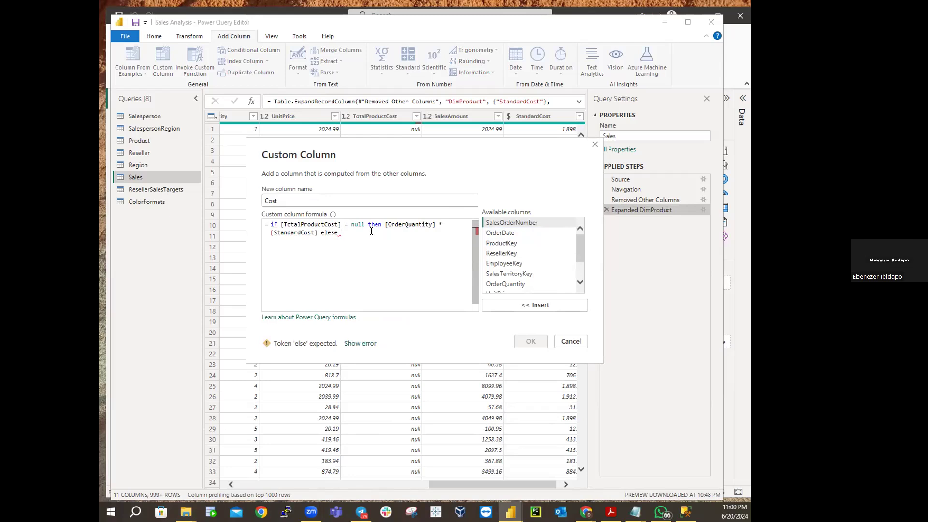
text([T)
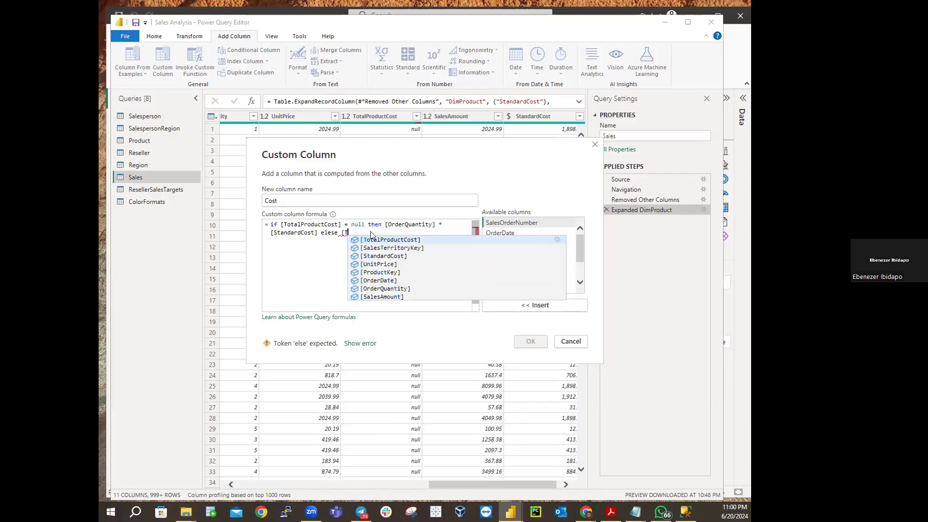
text(dtal)
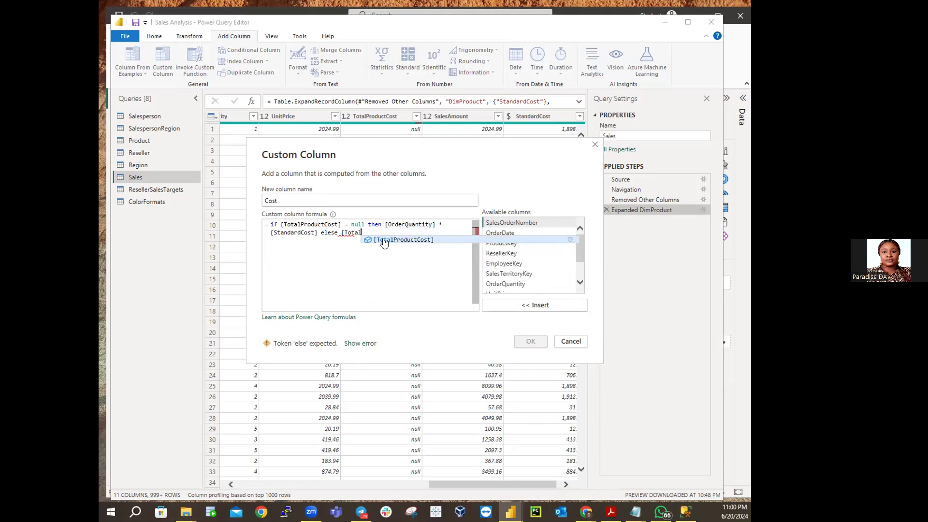
click(385, 240)
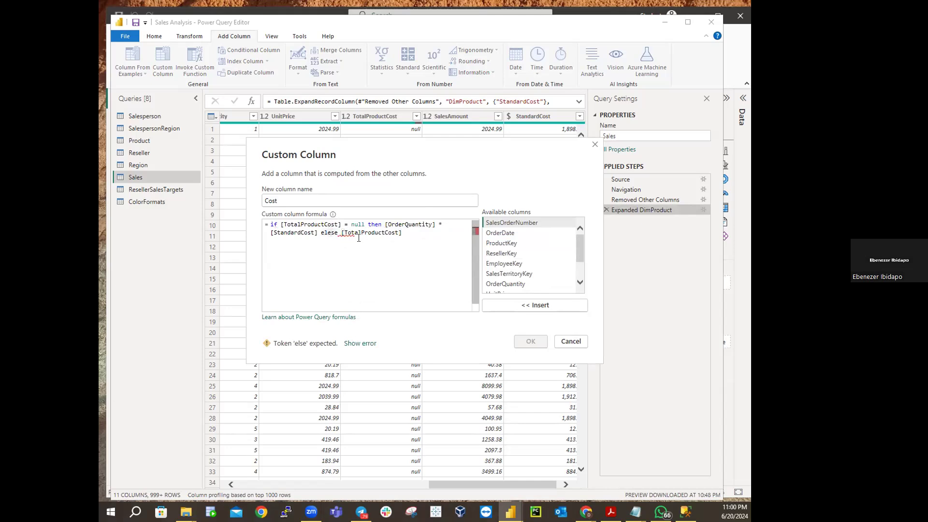
key(BackSpace)
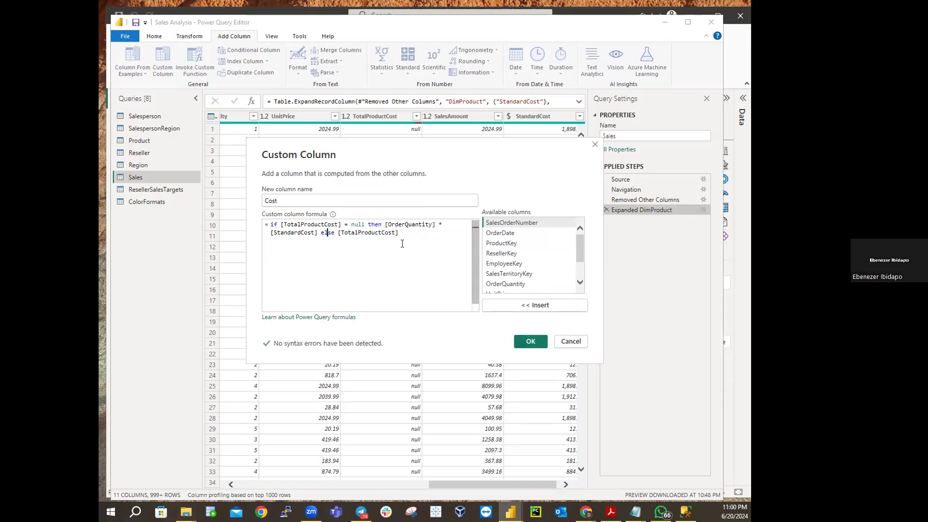
click(394, 250)
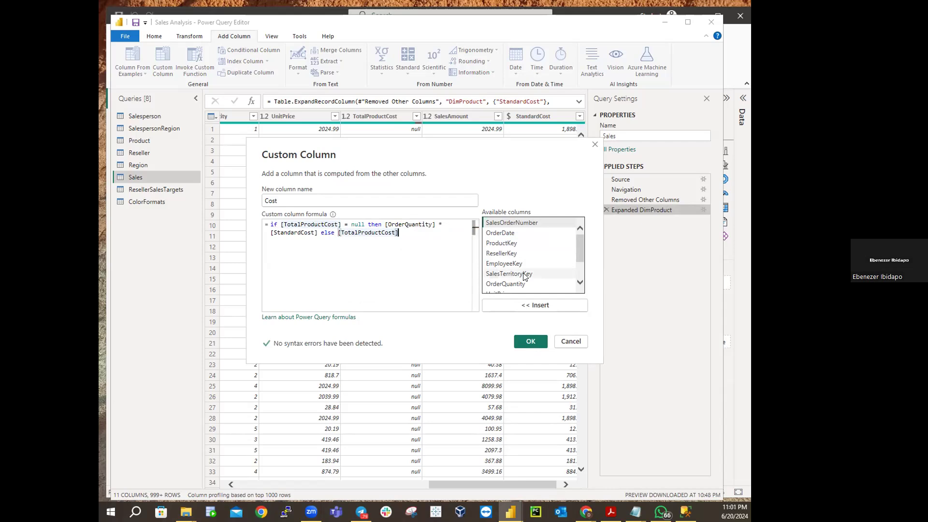
Step: Copy the whole Cost formula to the clipboard and create the column
drag(399, 232, 244, 224)
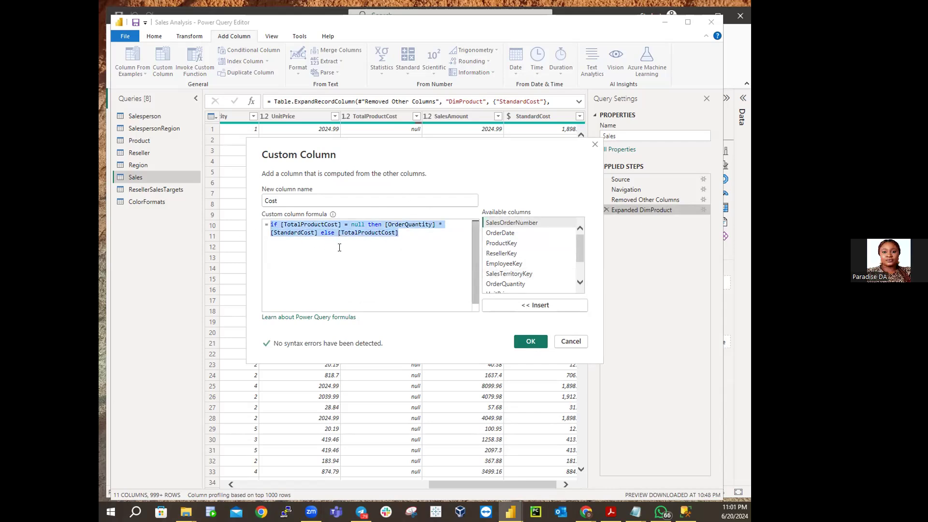
drag(403, 242, 261, 220)
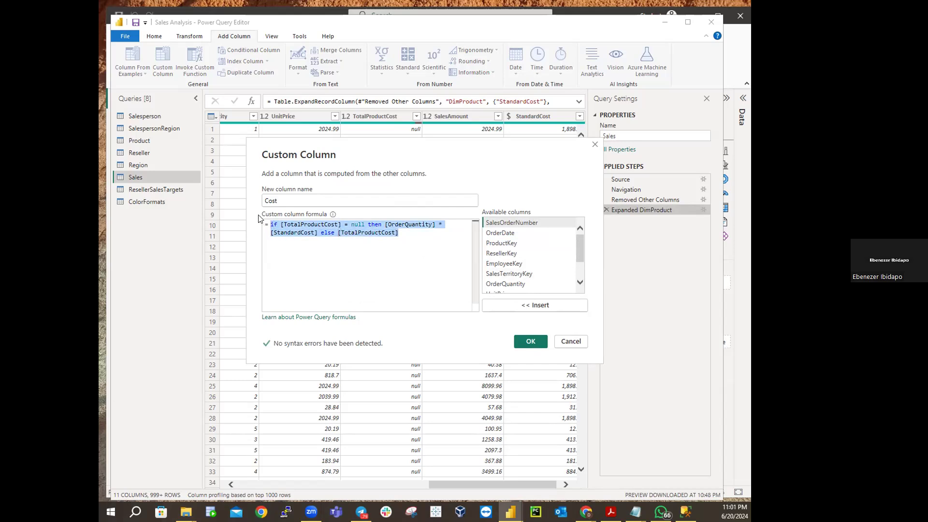
right_click(308, 234)
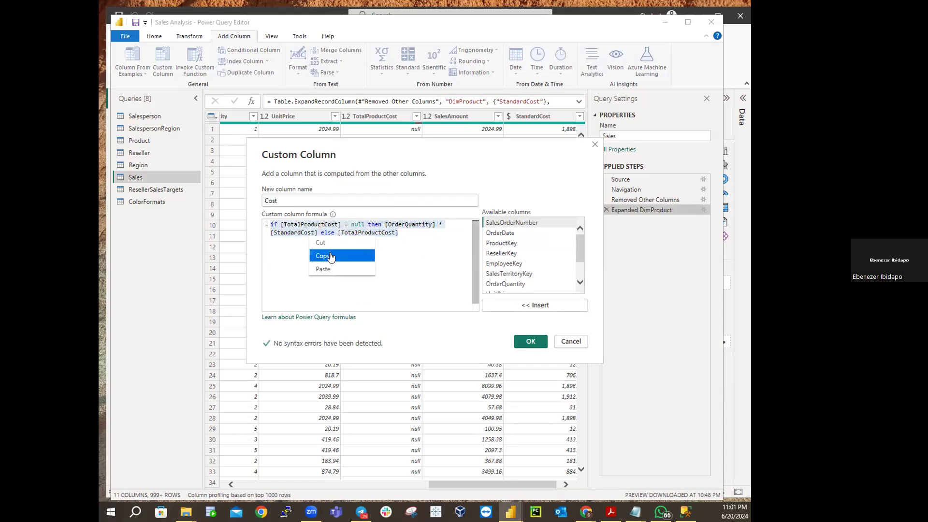
click(329, 256)
click(352, 507)
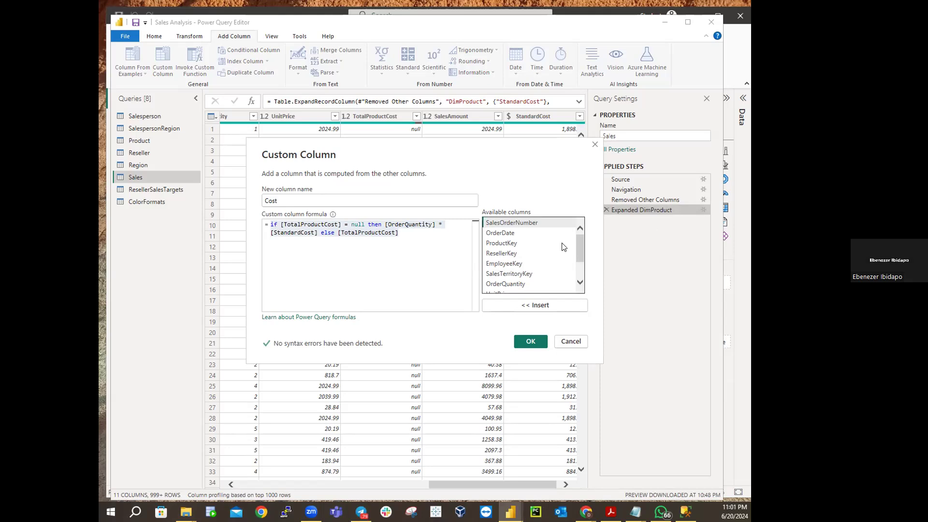
click(528, 342)
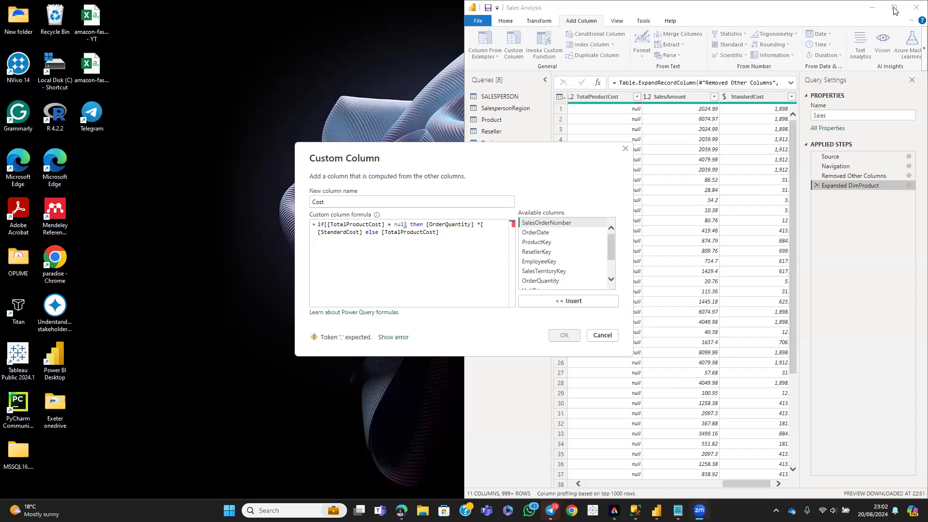
Step: In the other shared desktop's Cost formula, remove the extra opening brackets before [TotalProductCost] and [StandardCost], and create the column
click(897, 10)
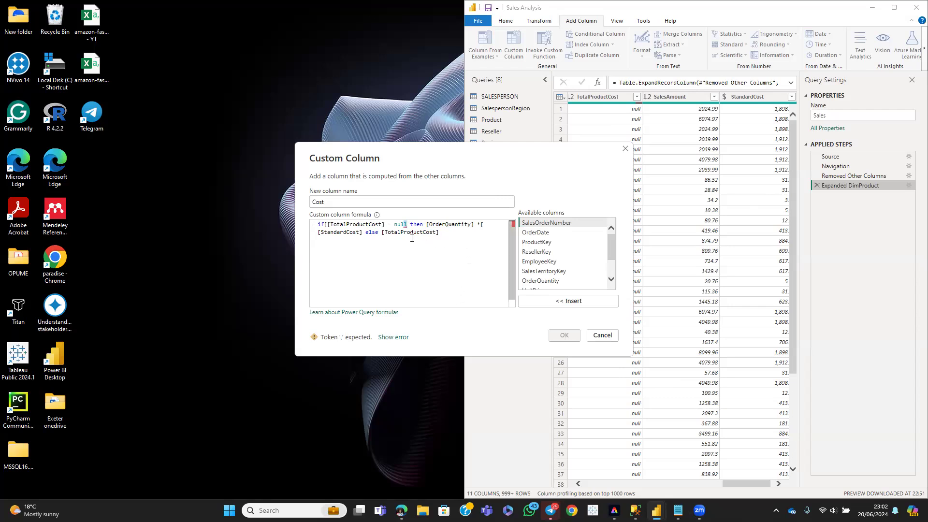
click(482, 223)
click(328, 224)
key(BackSpace)
text(()
key(BackSpace)
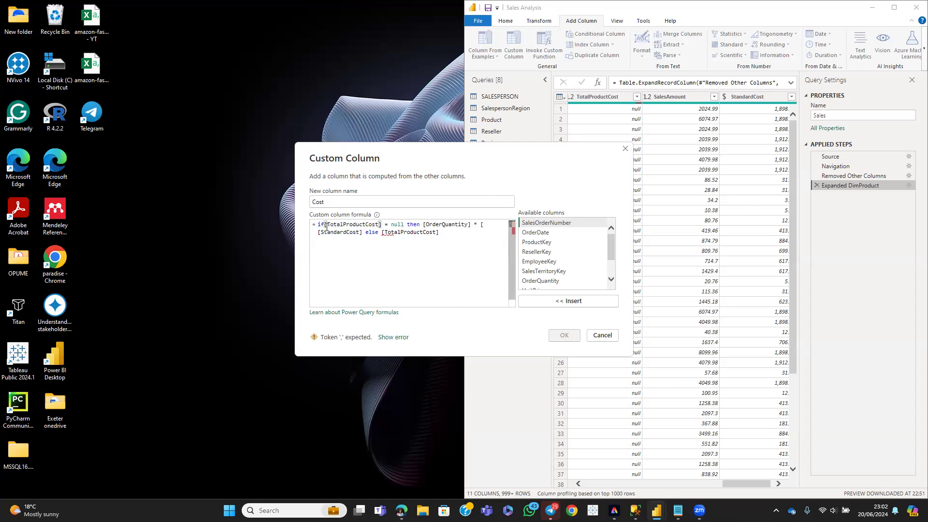
click(396, 275)
click(485, 224)
key(BackSpace)
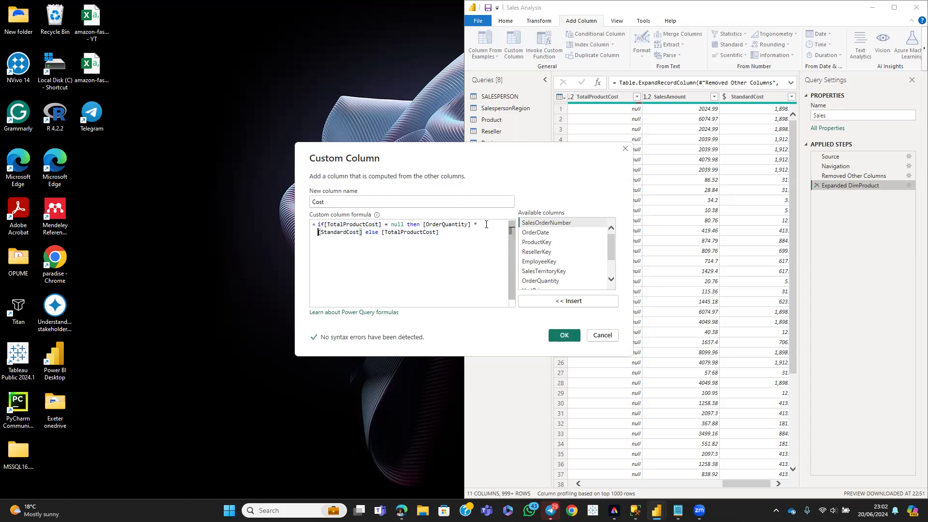
click(564, 335)
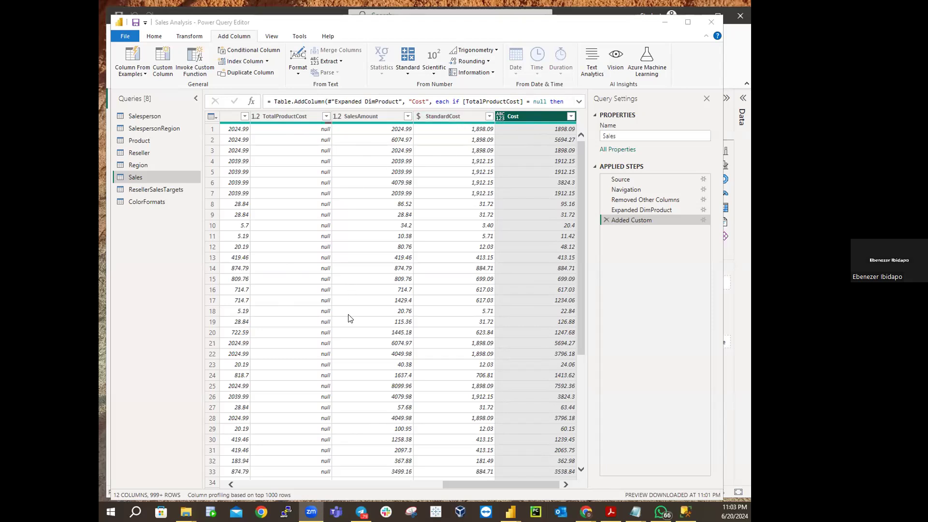
Step: Remove the TotalProductCost and StandardCost columns from the Sales query
drag(451, 483, 527, 475)
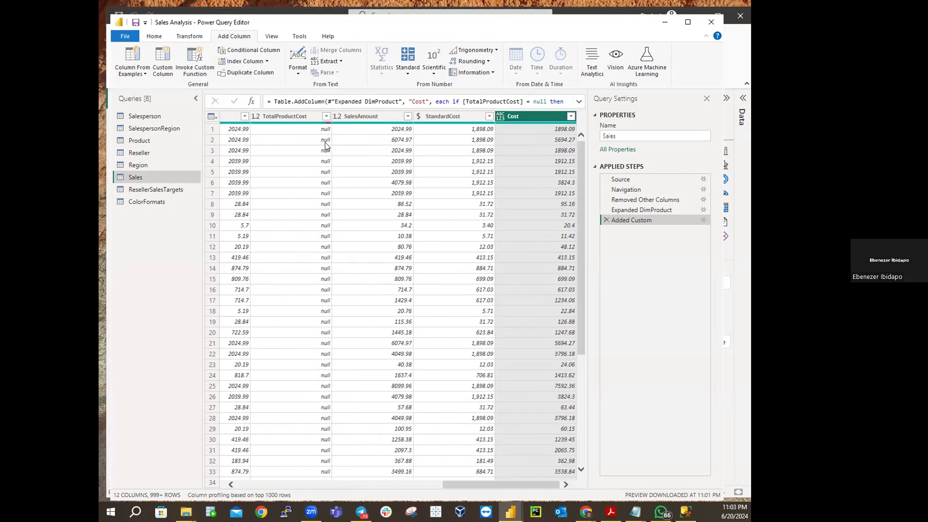
click(275, 117)
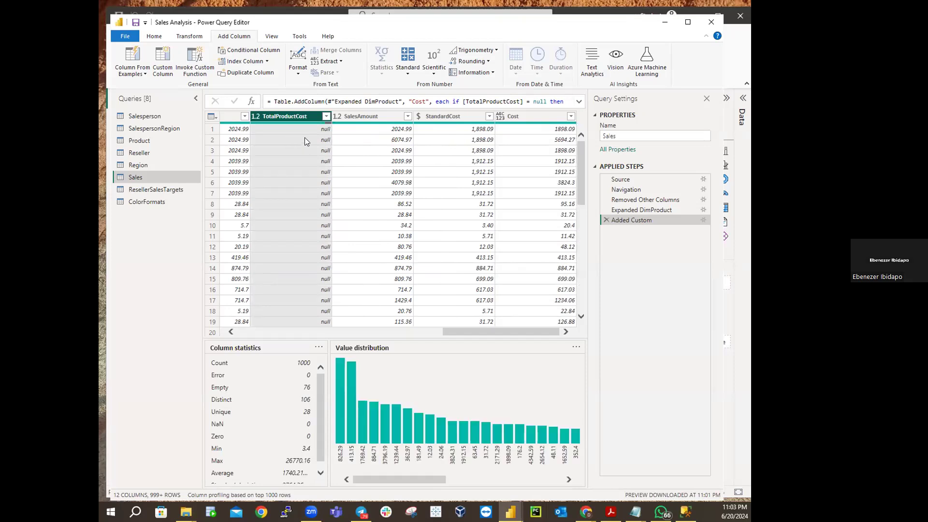
ctrl+click(464, 115)
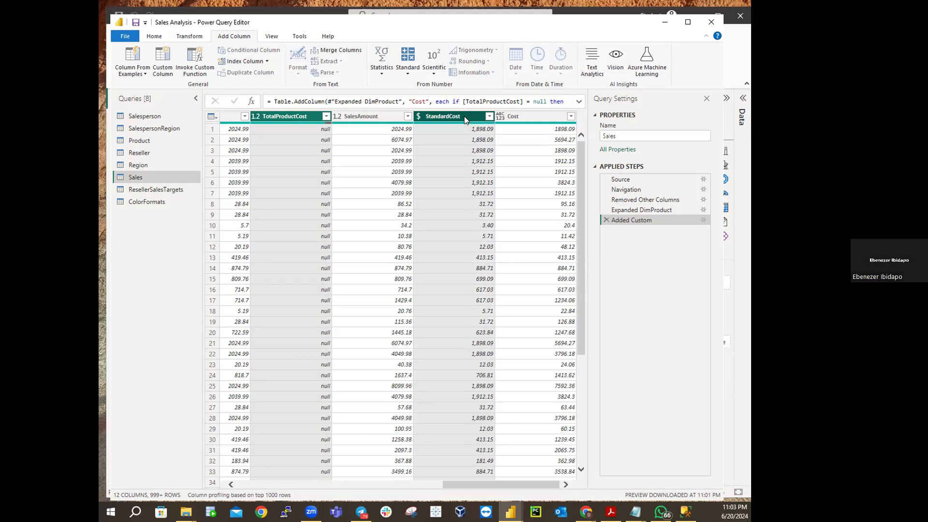
right_click(465, 120)
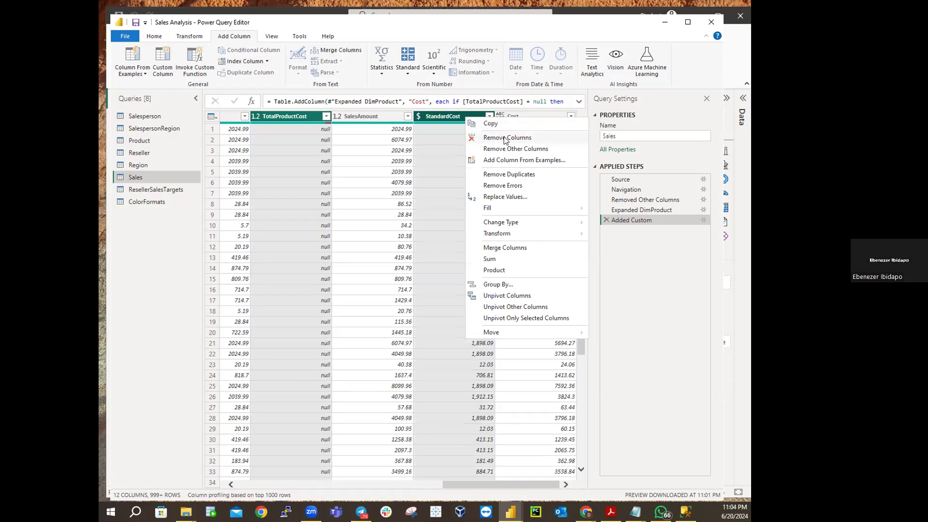
click(504, 138)
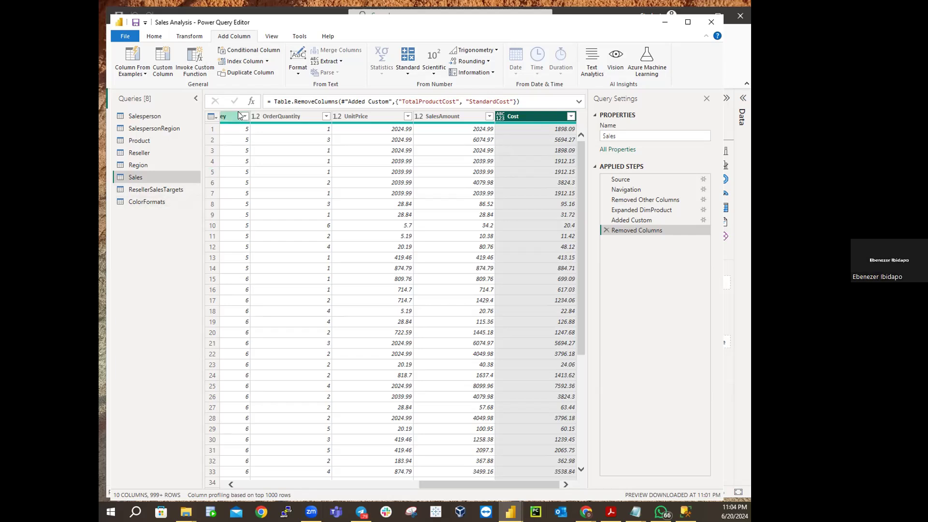
Step: Rename the OrderQuantity column in the Sales query to Quantity
click(285, 119)
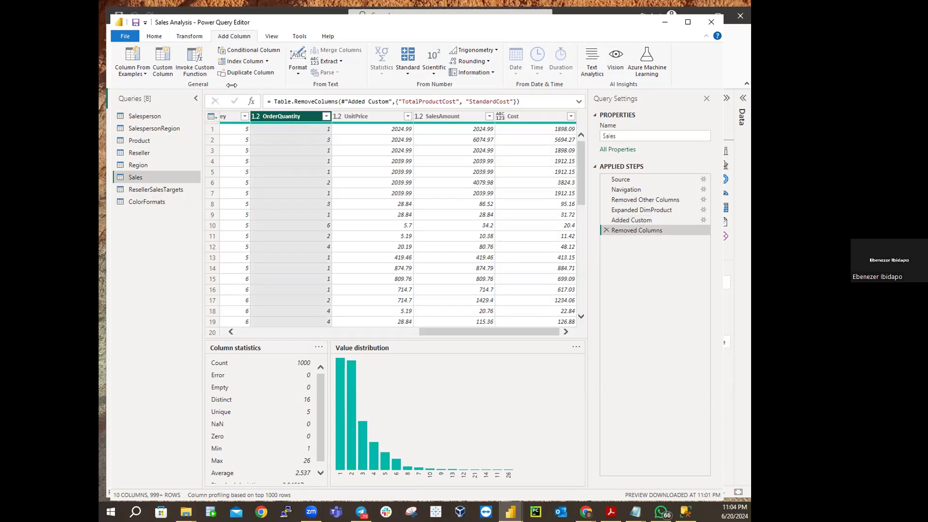
double_click(283, 115)
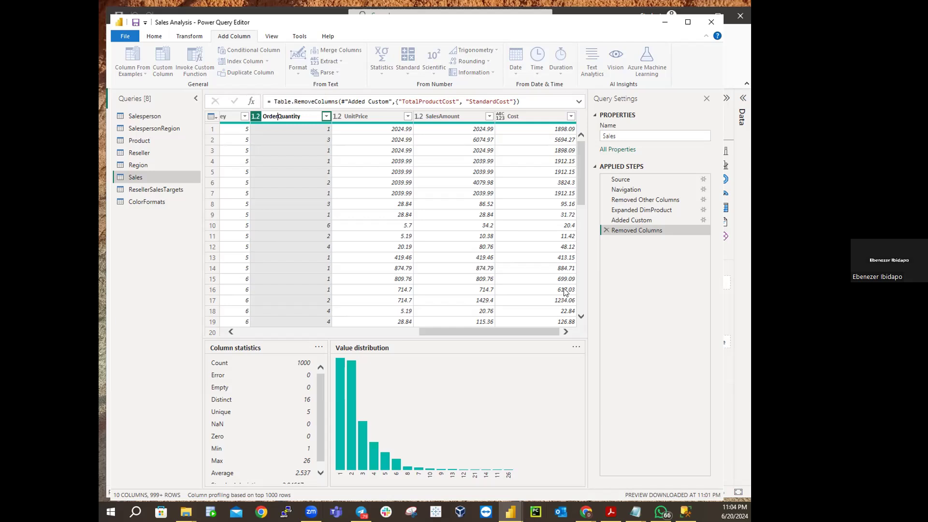
key(BackSpace)
key(BackSpace)
key(BackSpace)
key(BackSpace)
key(BackSpace)
key(Return)
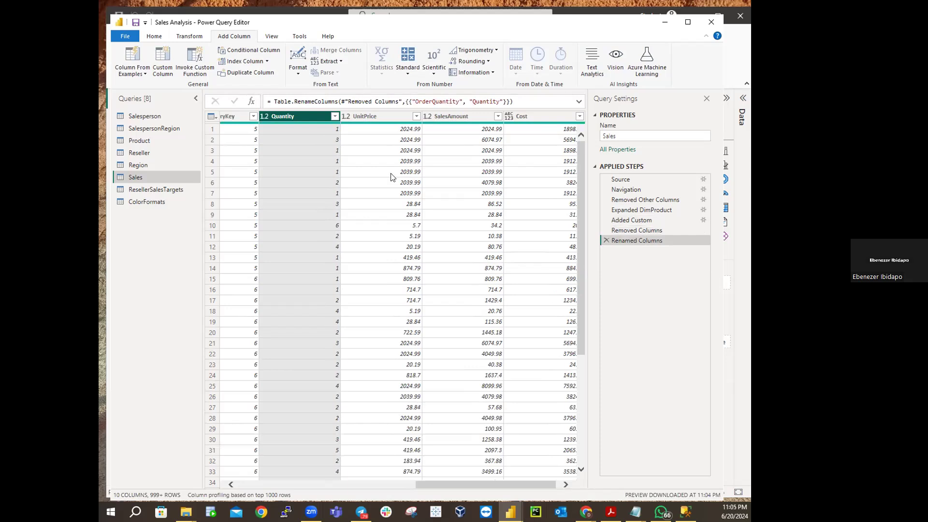
Step: Rename the UnitPrice column in the Sales query to Unit Price
right_click(366, 114)
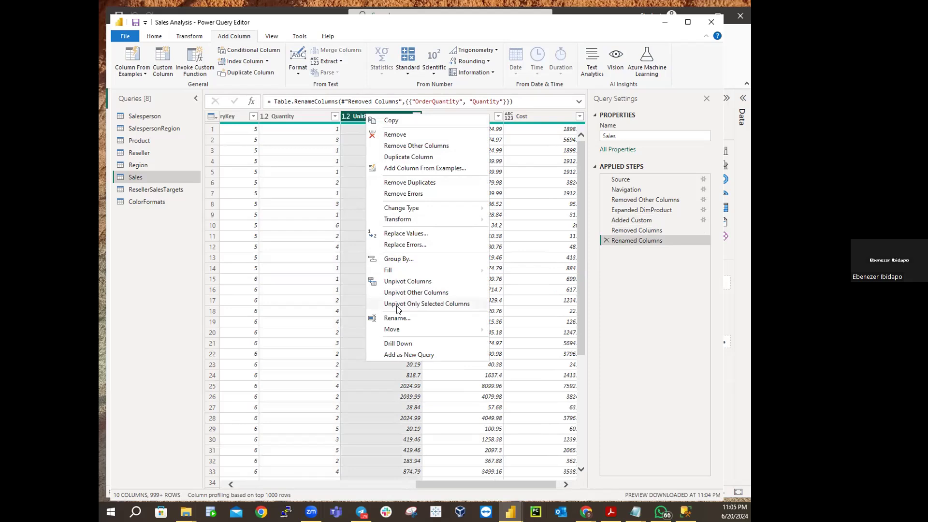
click(403, 318)
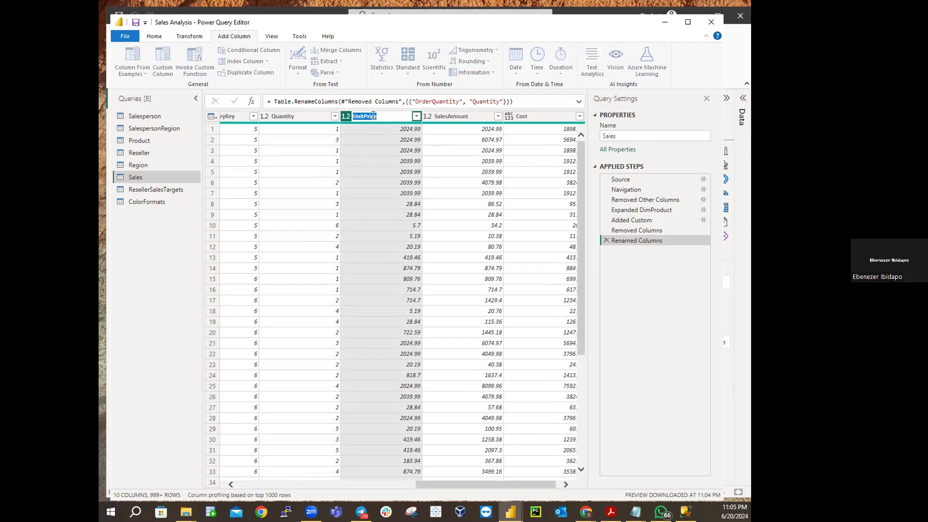
key(Return)
key(Return)
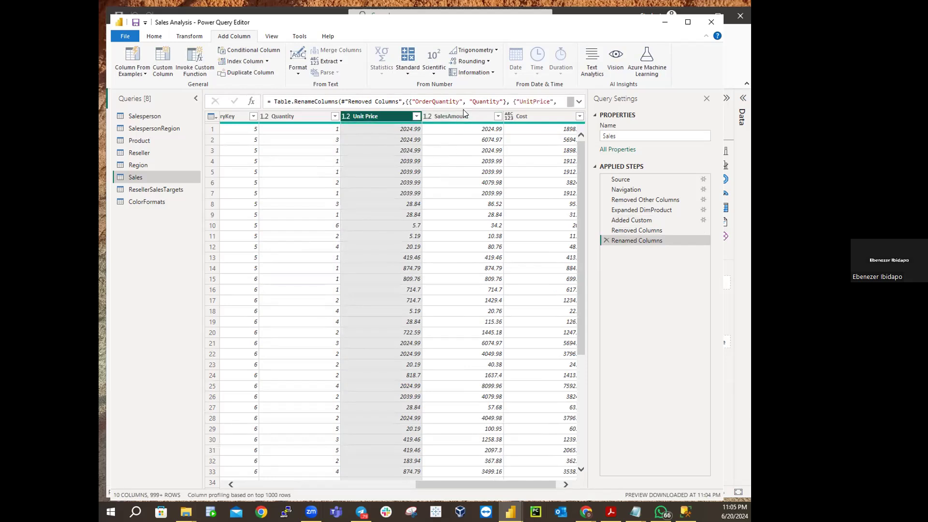
Step: Rename the SalesAmount column to Sales
double_click(481, 116)
click(480, 116)
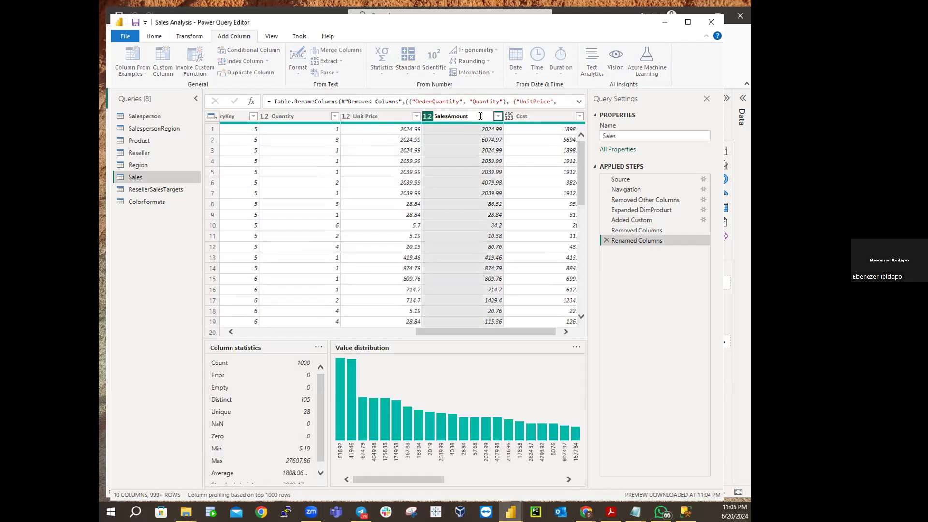
key(BackSpace)
key(BackSpace)
key(BackSpace)
key(BackSpace)
key(BackSpace)
key(BackSpace)
key(Return)
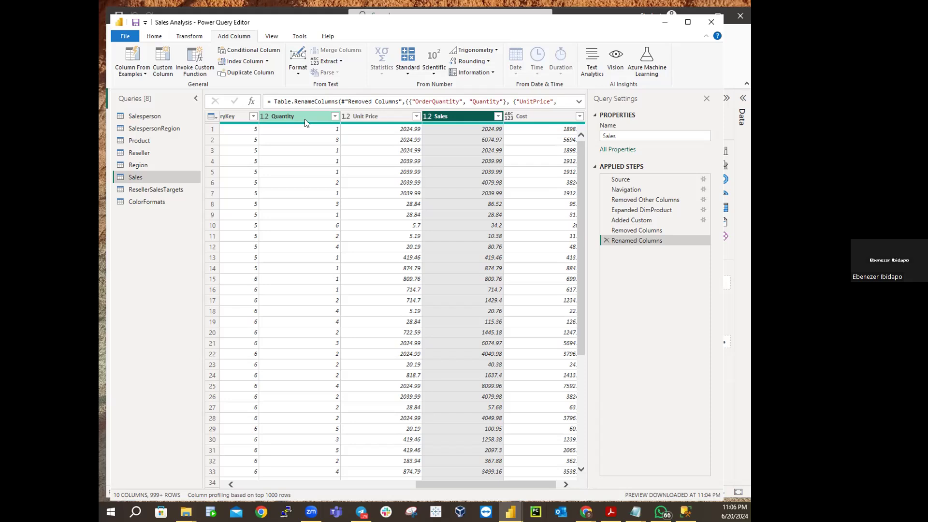
click(264, 117)
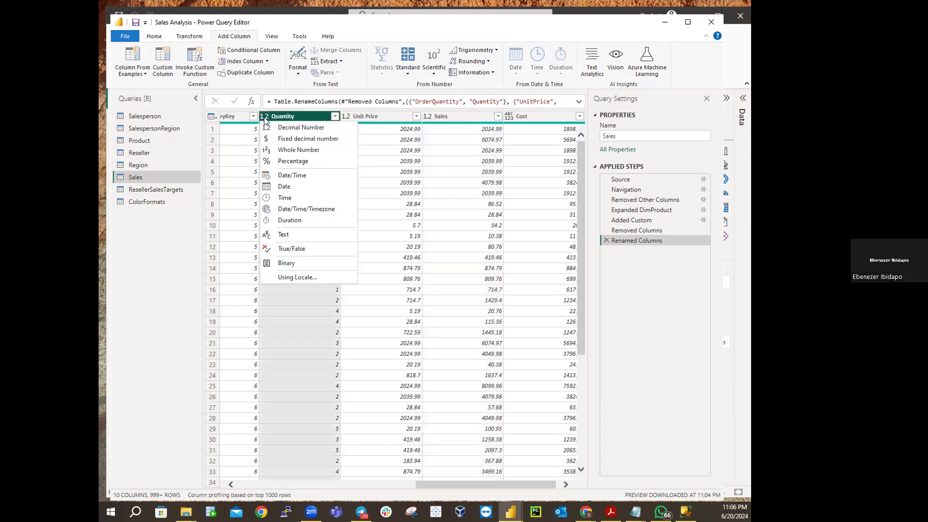
click(295, 151)
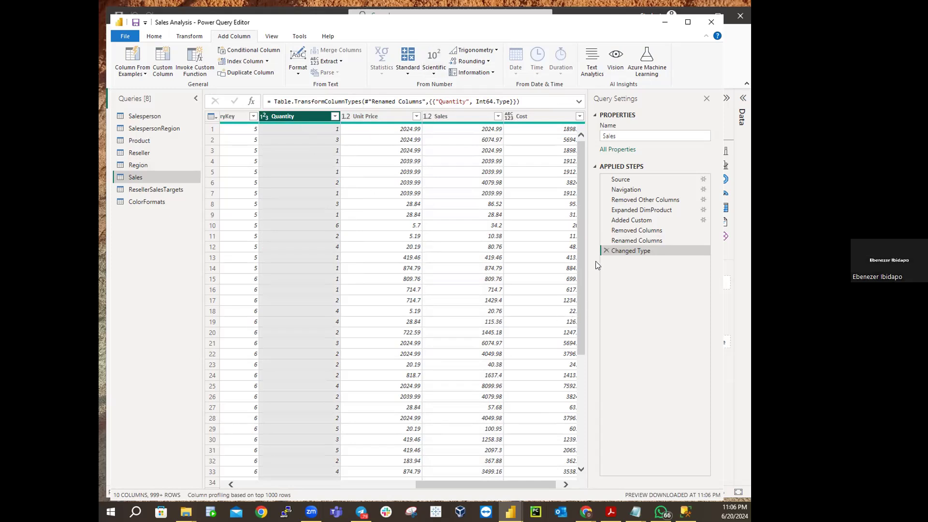
click(606, 250)
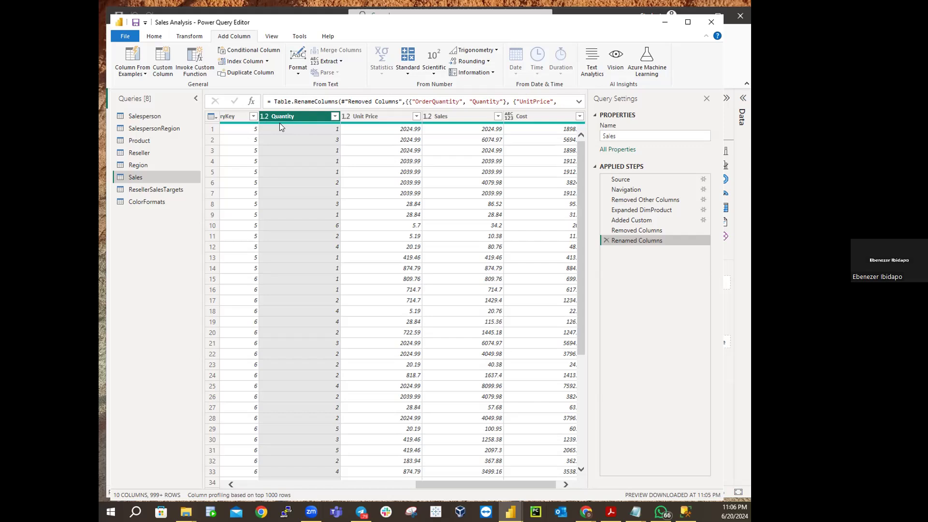
Step: Change the Quantity column's data type to Whole Number and look over its values
mouse_move(279, 123)
click(264, 118)
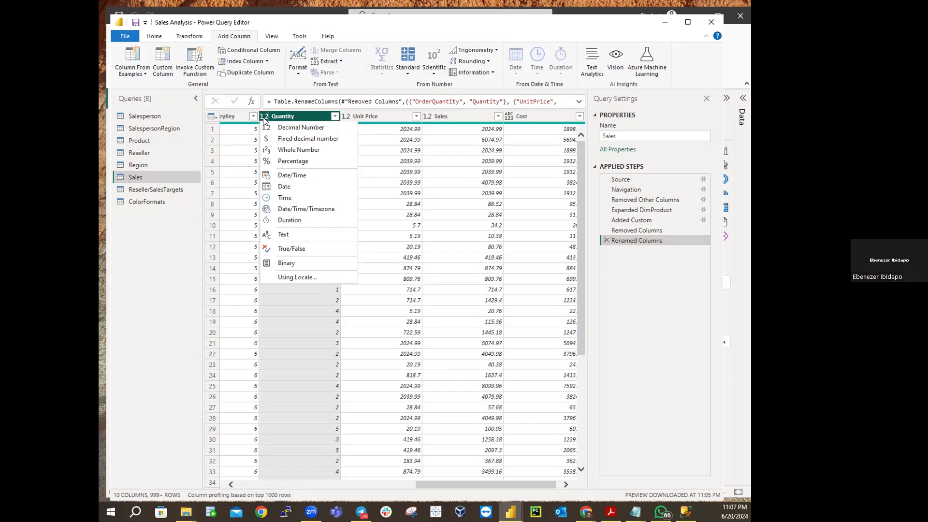
click(283, 151)
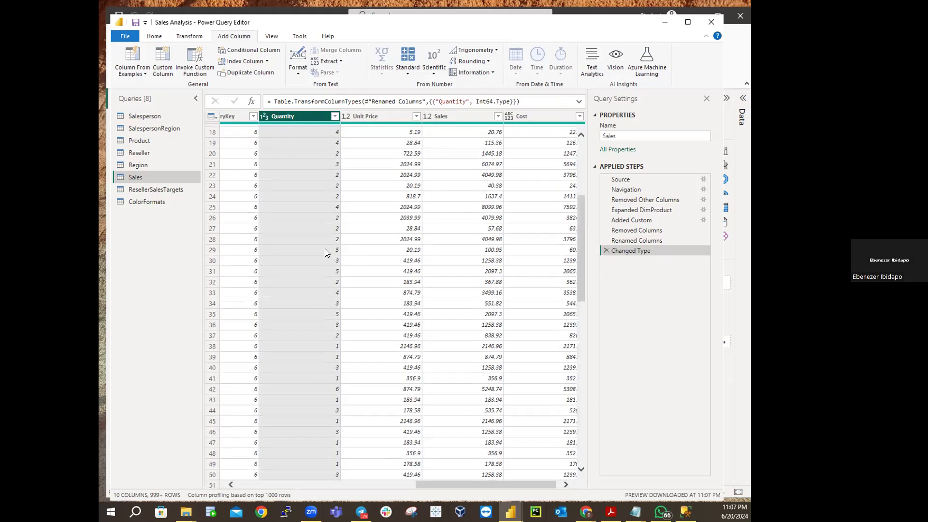
scroll(325, 249, down, 4)
scroll(327, 245, up, 4)
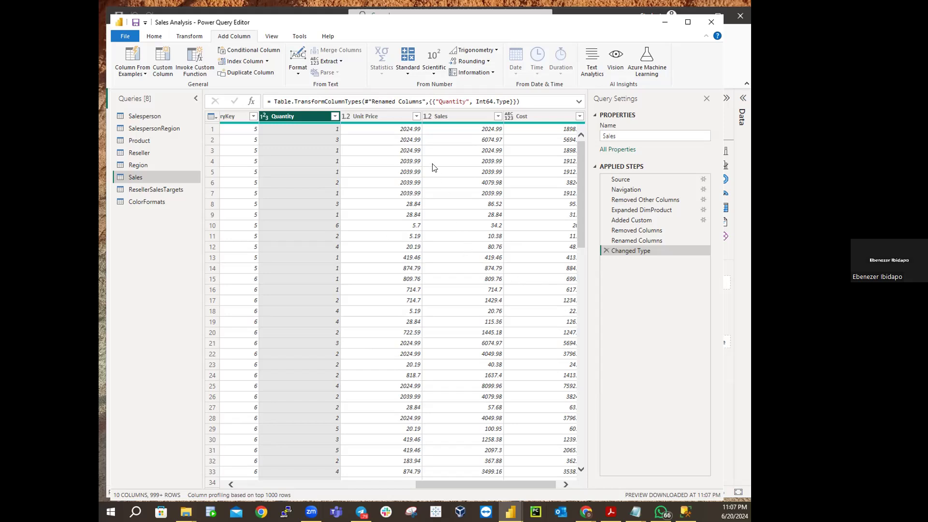
click(381, 118)
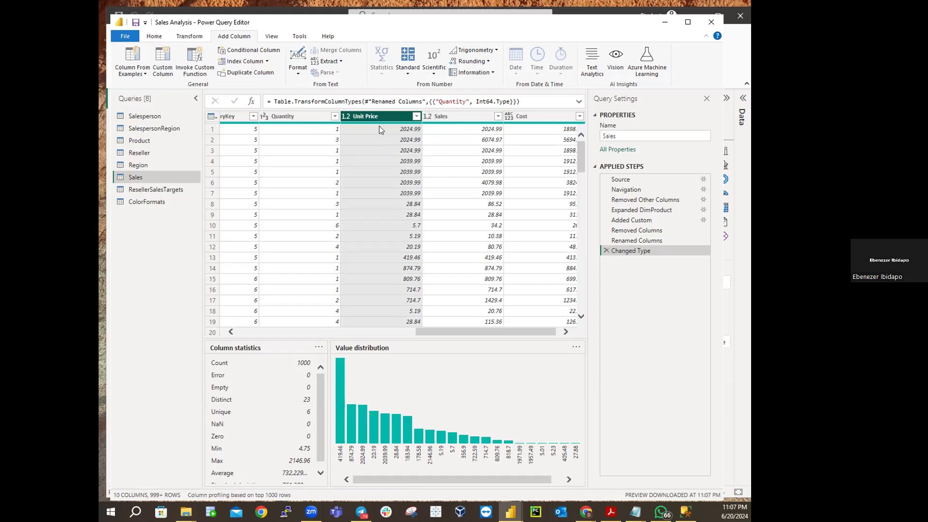
ctrl+click(453, 118)
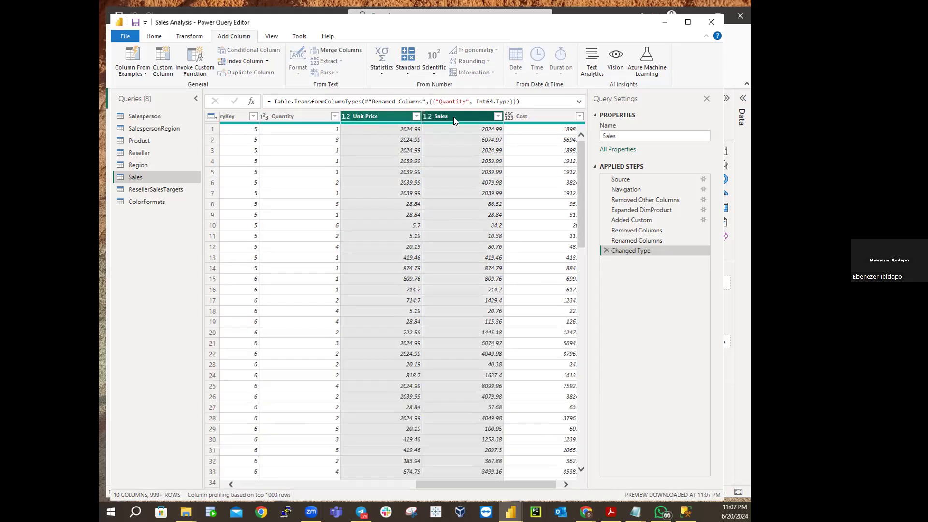
ctrl+click(533, 116)
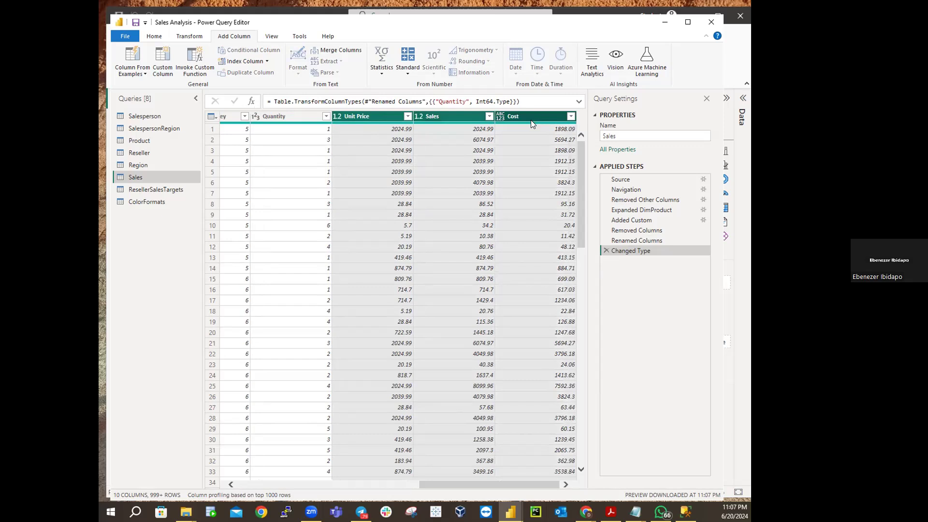
click(386, 139)
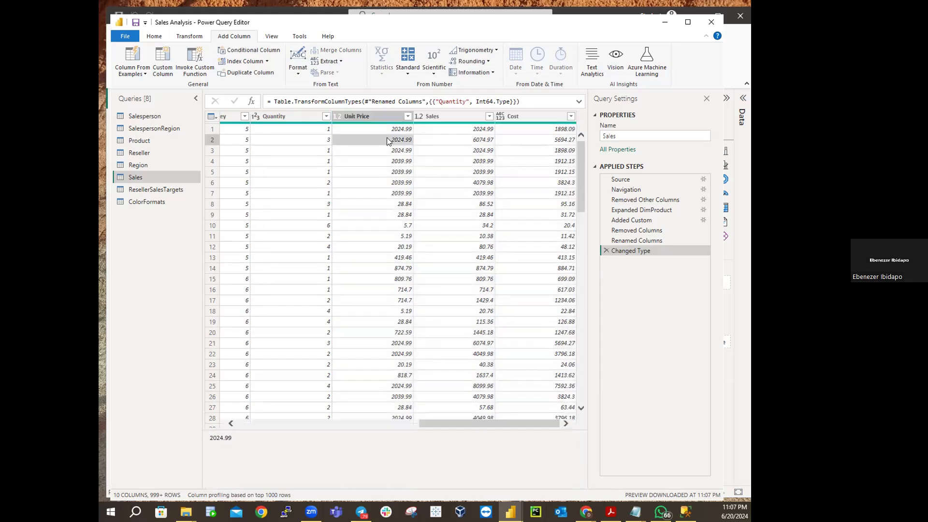
Step: Change the data types of the Unit Price, Sales and Cost columns to Fixed decimal number
click(335, 117)
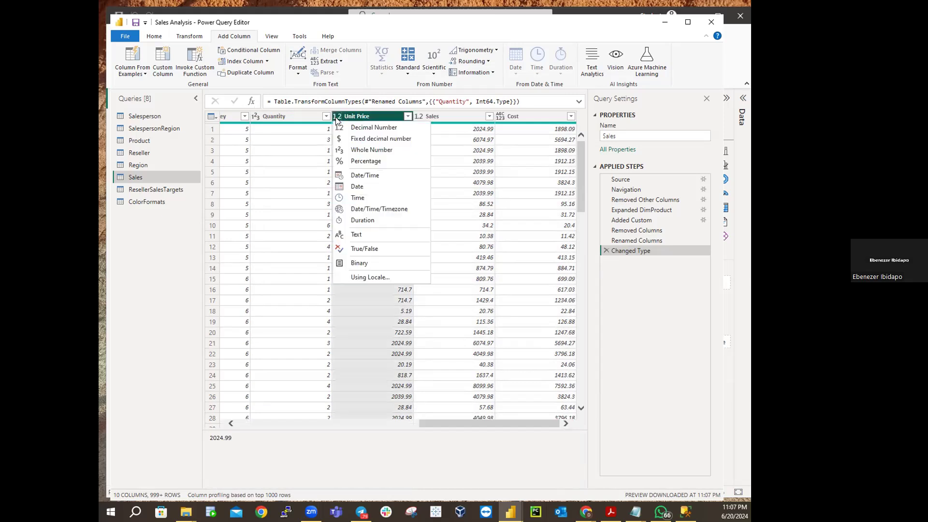
click(371, 139)
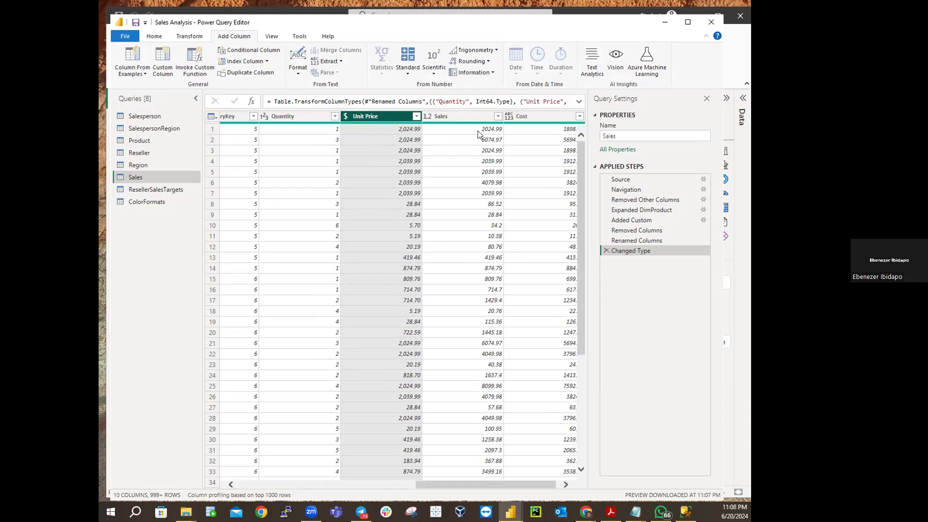
click(427, 116)
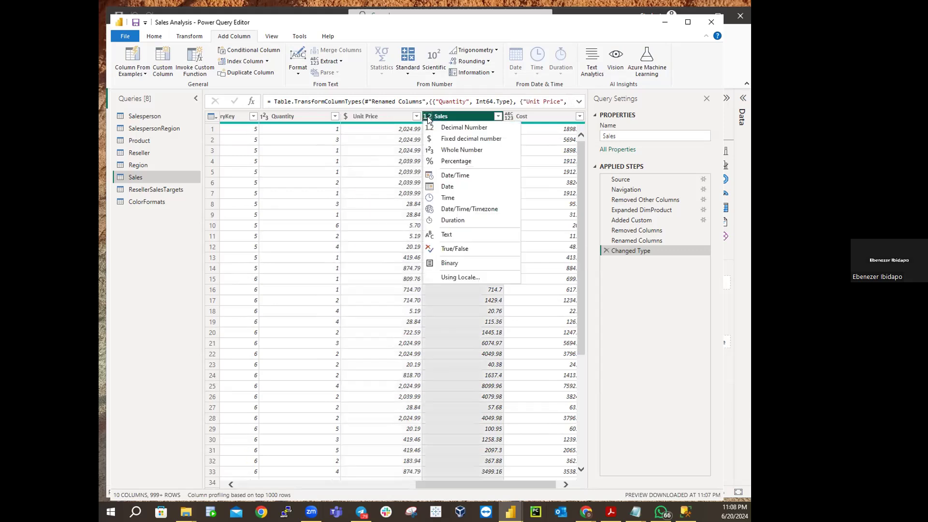
click(465, 139)
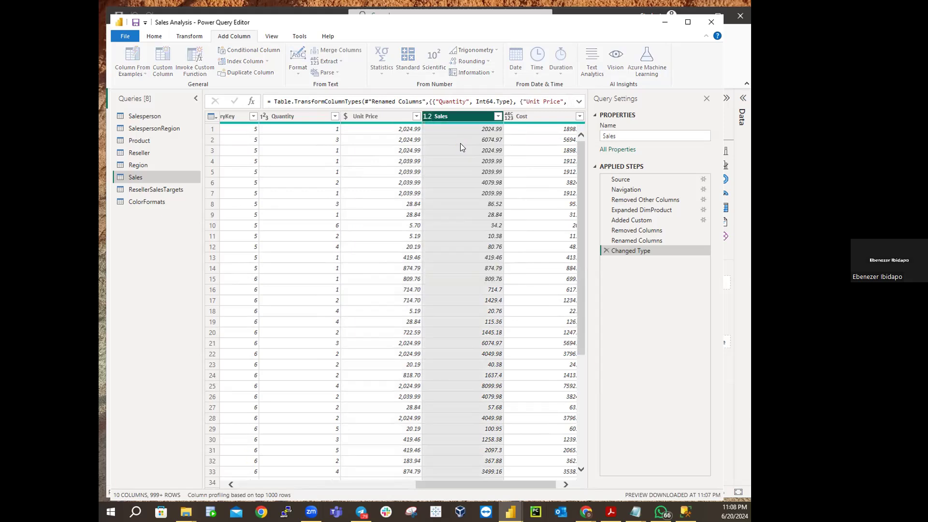
click(508, 116)
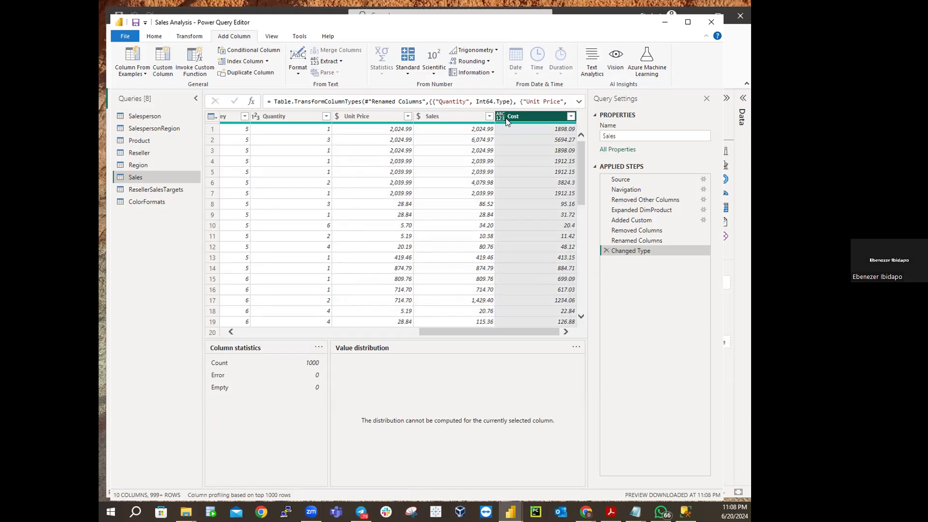
click(501, 118)
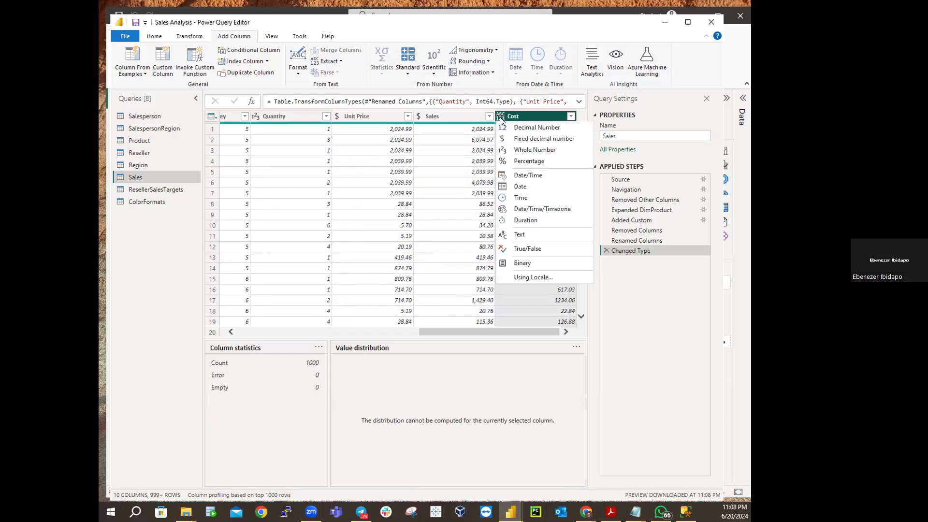
click(525, 141)
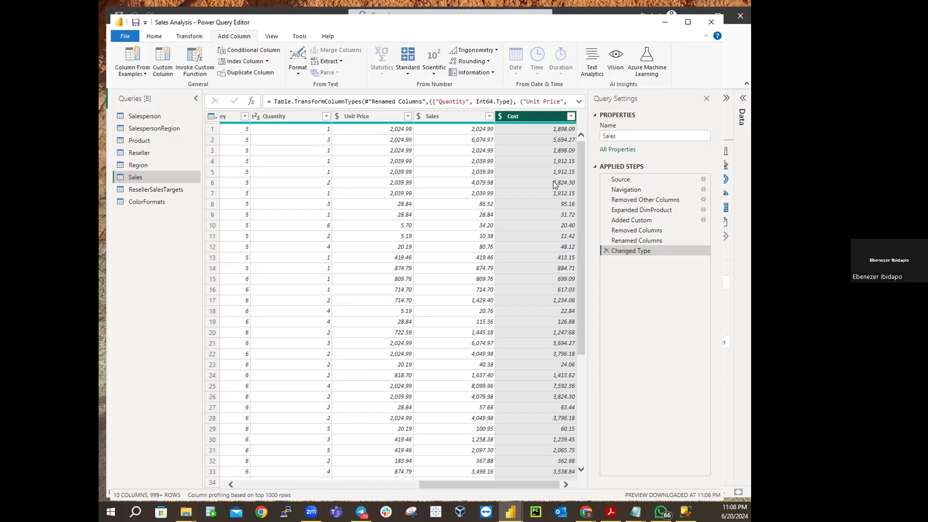
scroll(556, 180, down, 6)
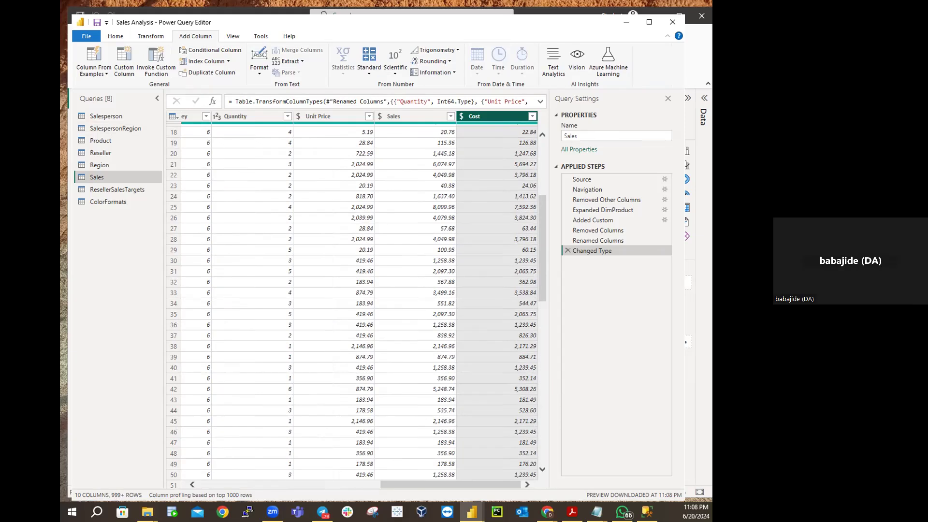
Step: Rename the ResellerSalesTargets query to Targets
click(131, 191)
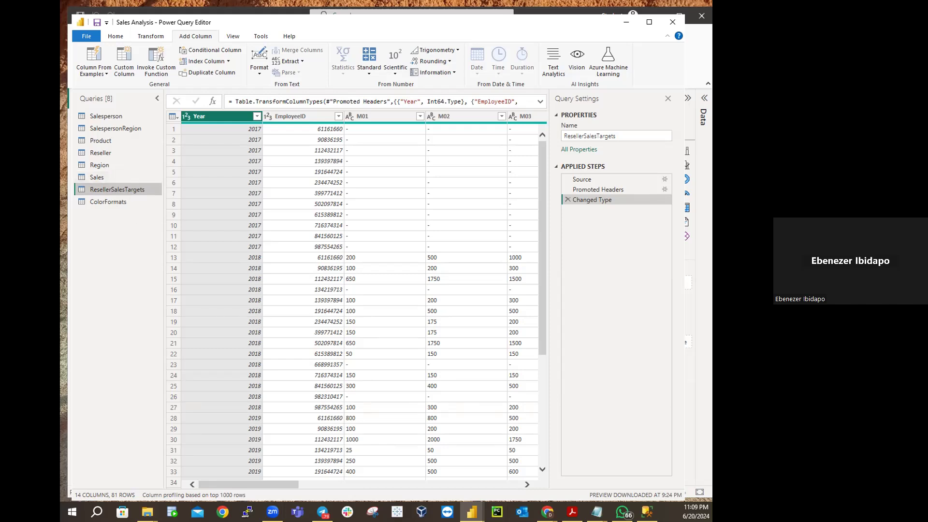
right_click(108, 192)
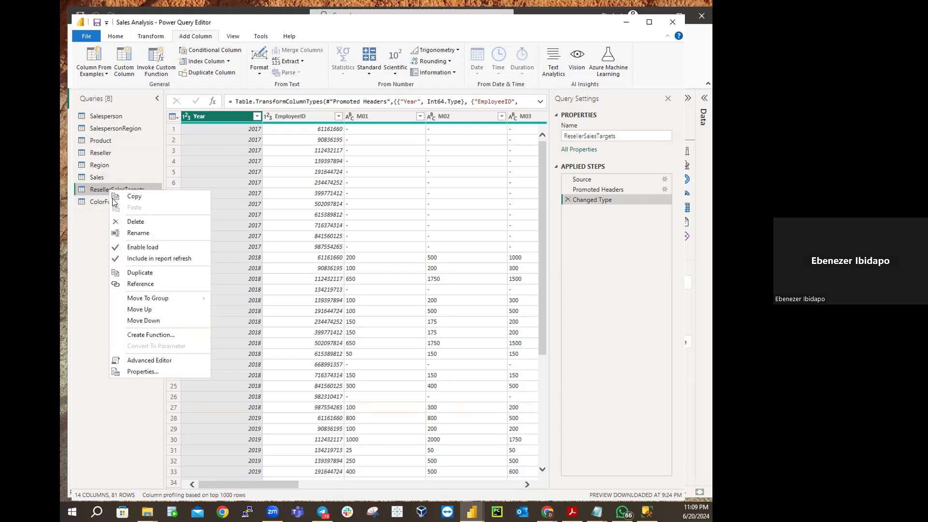
click(135, 232)
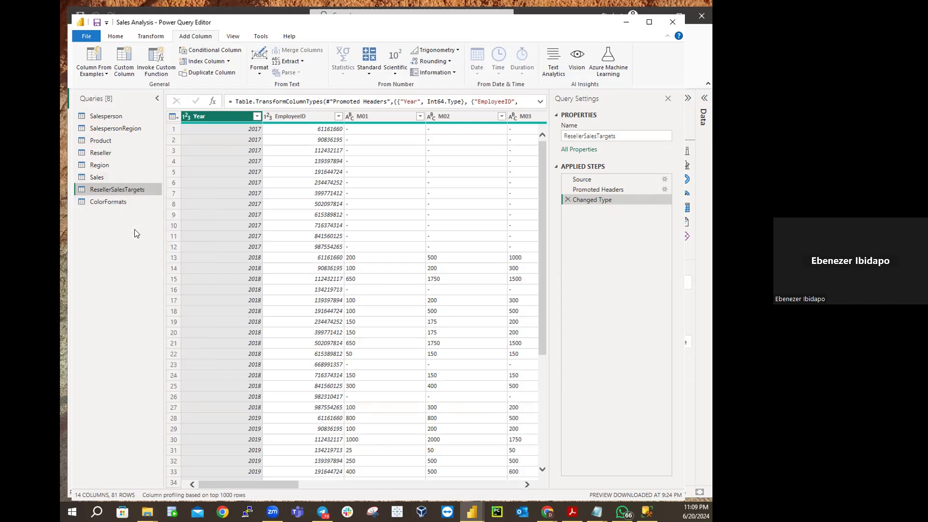
click(124, 189)
key(BackSpace)
key(BackSpace)
key(BackSpace)
key(BackSpace)
key(BackSpace)
key(BackSpace)
key(BackSpace)
key(BackSpace)
key(BackSpace)
key(BackSpace)
key(BackSpace)
key(BackSpace)
key(BackSpace)
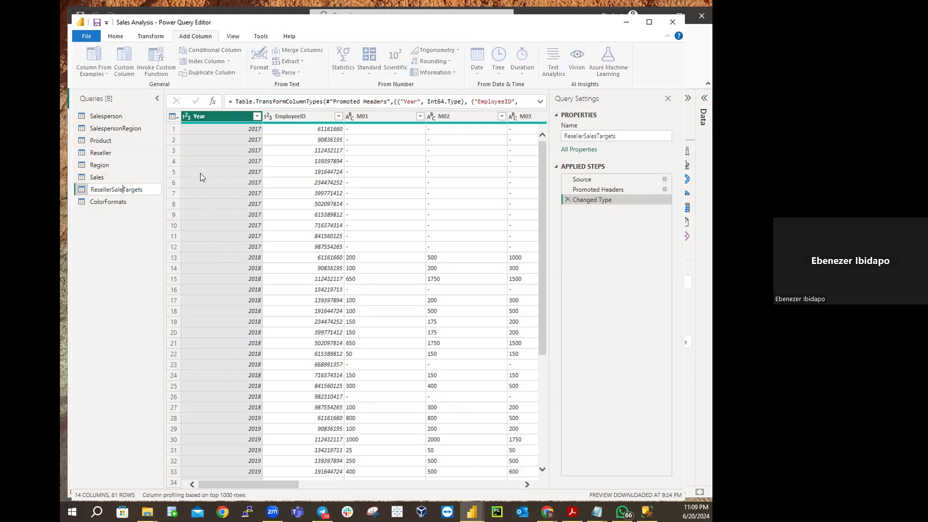
key(Return)
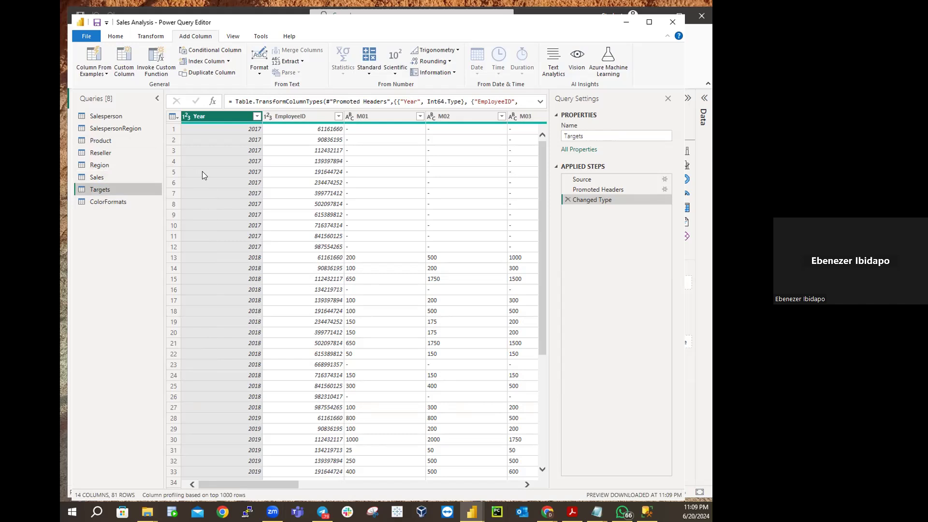
Step: Try unpivoting all columns other than Year and EmployeeID in the Targets query, and delete that applied step
drag(542, 274, 593, 129)
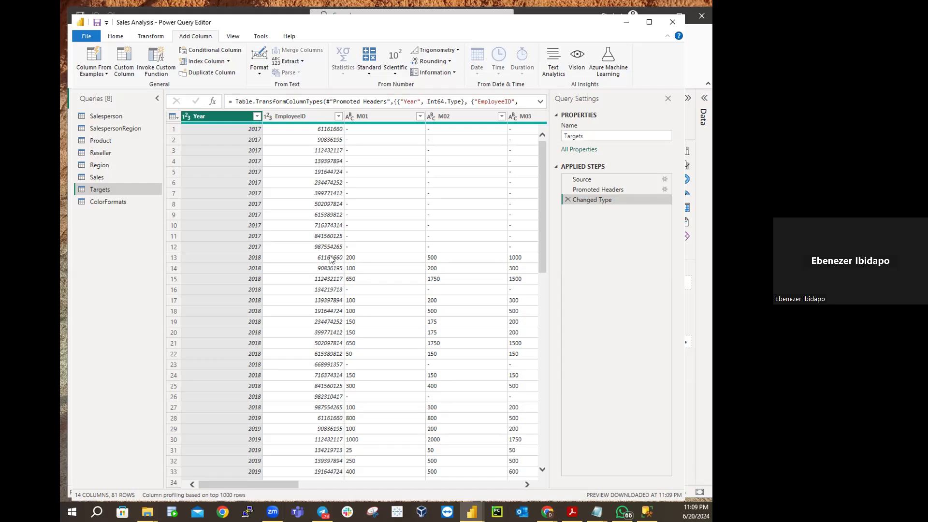
click(221, 118)
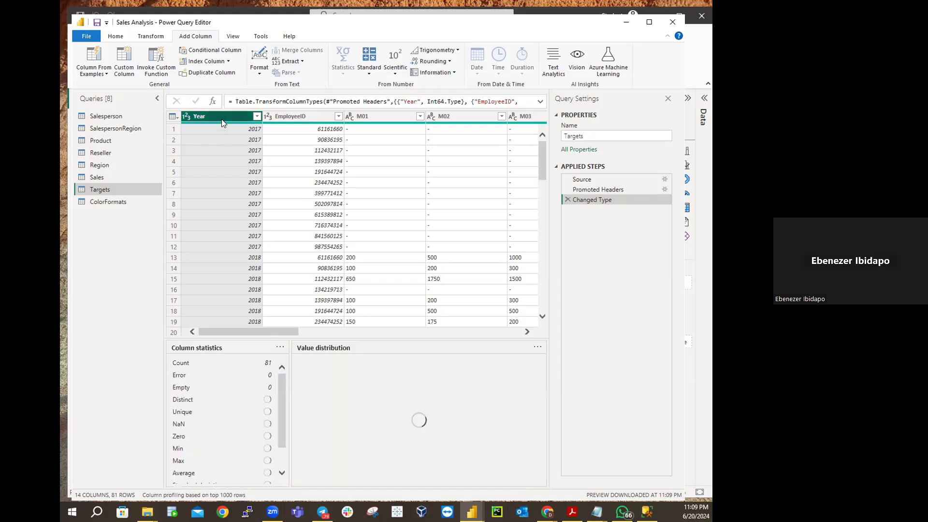
ctrl+click(299, 117)
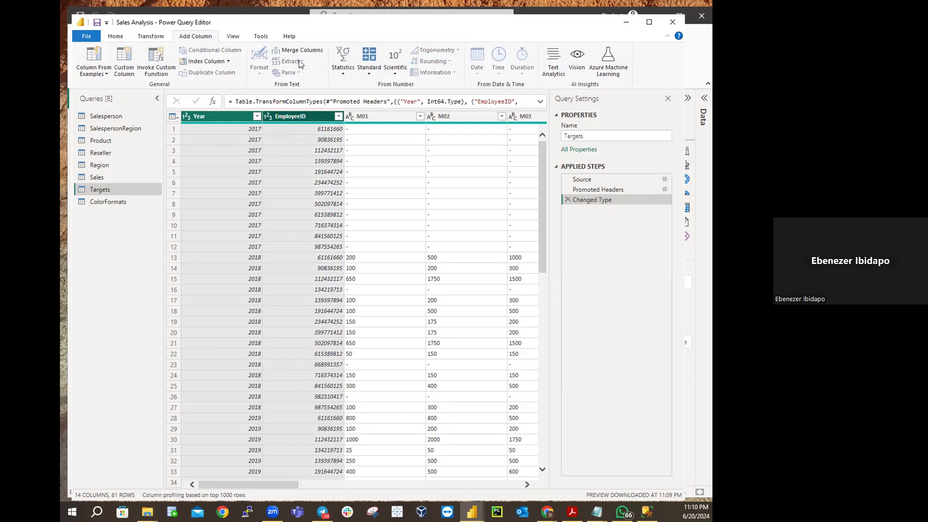
right_click(298, 118)
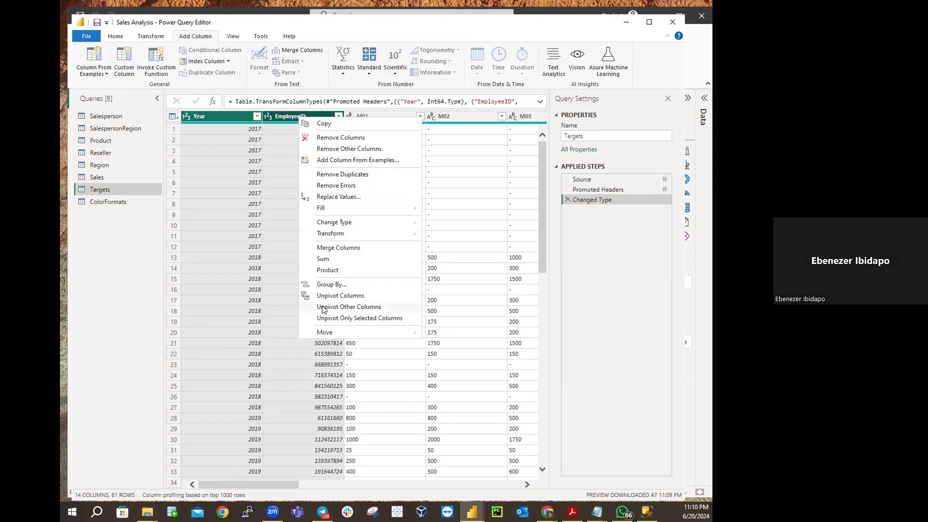
click(351, 309)
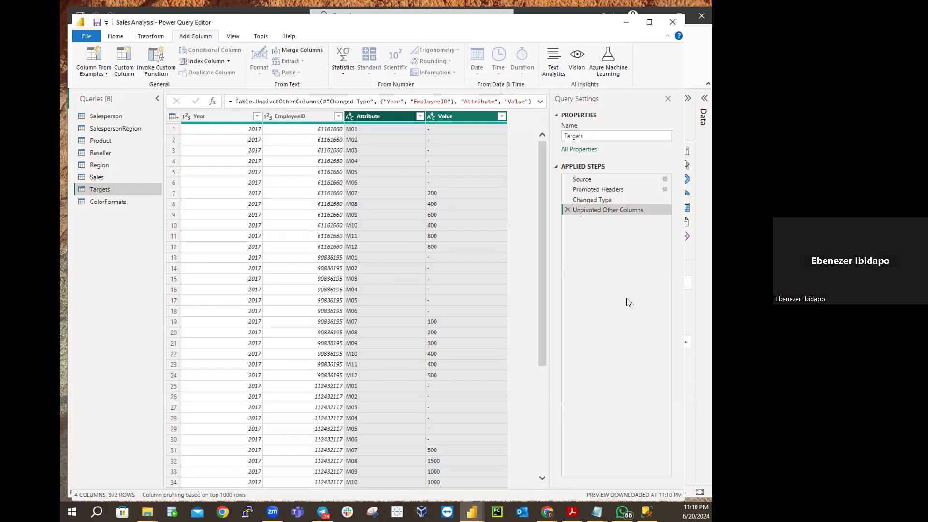
click(567, 209)
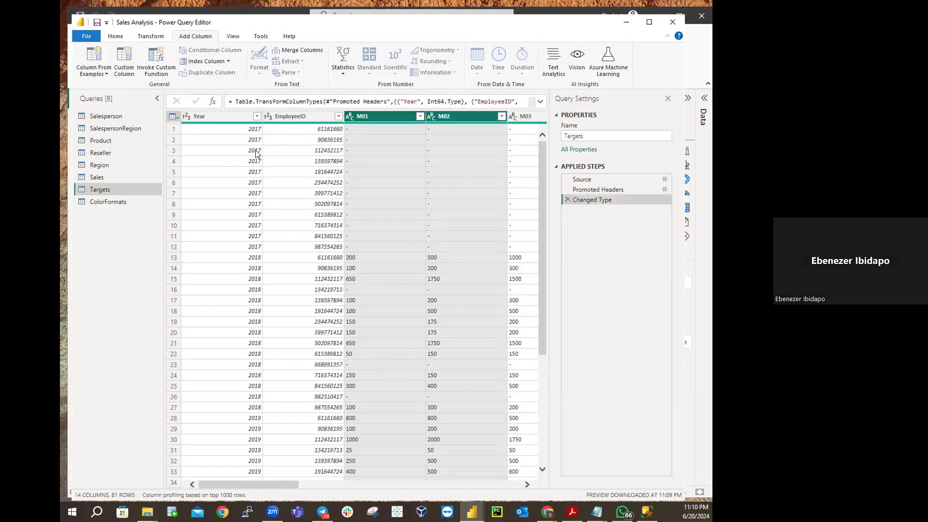
Step: Unpivot the month columns of the Targets query, keeping Year and EmployeeID fixed with Unpivot Other Columns
click(226, 117)
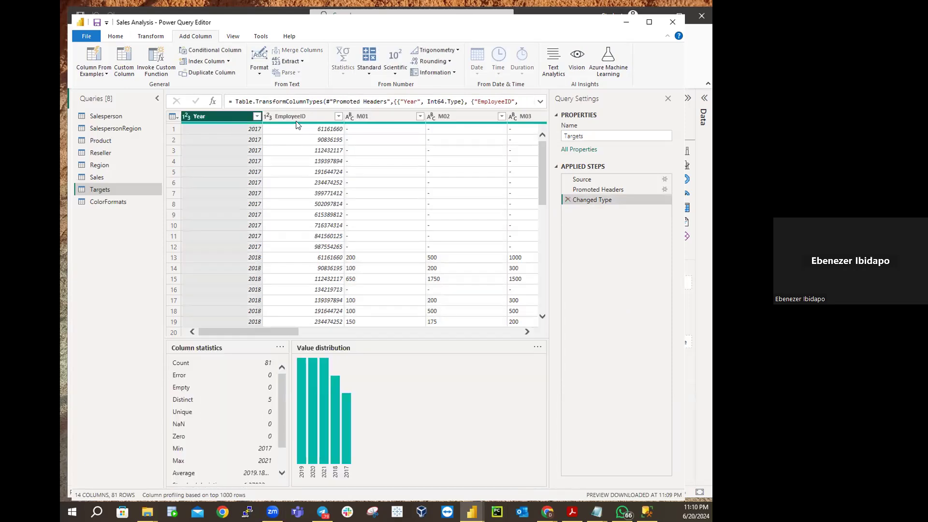
ctrl+click(295, 118)
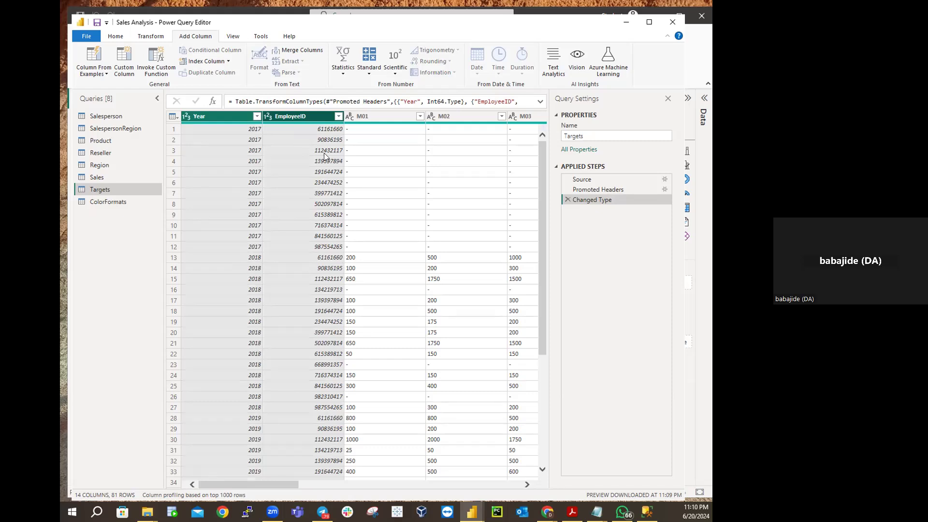
scroll(496, 256, down, 6)
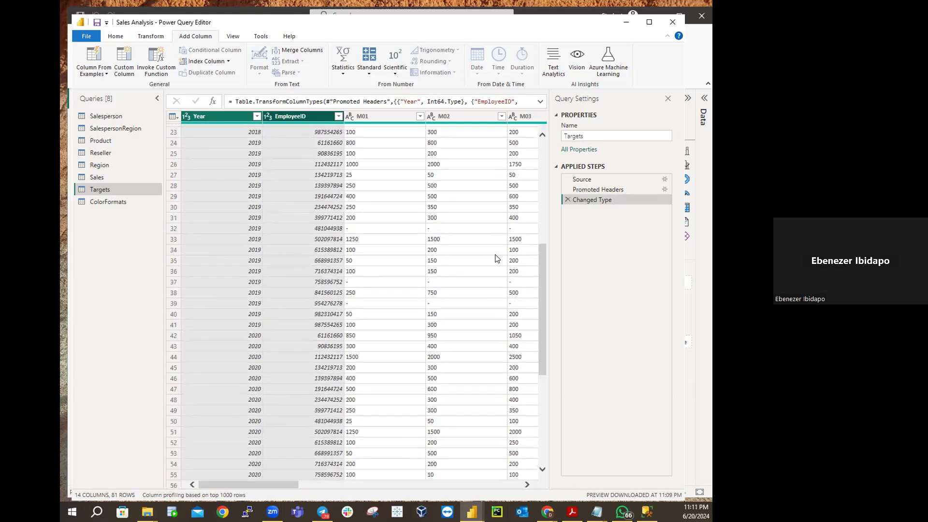
scroll(495, 257, up, 6)
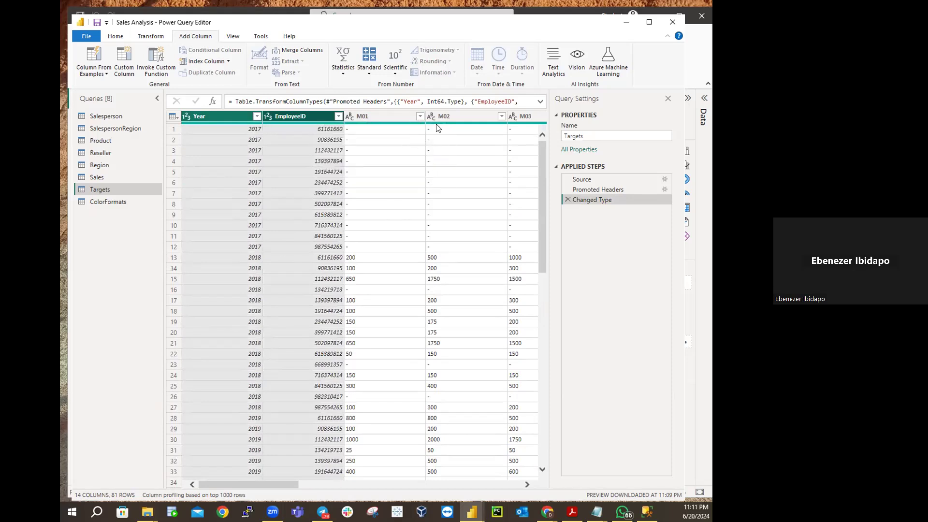
drag(273, 483, 193, 483)
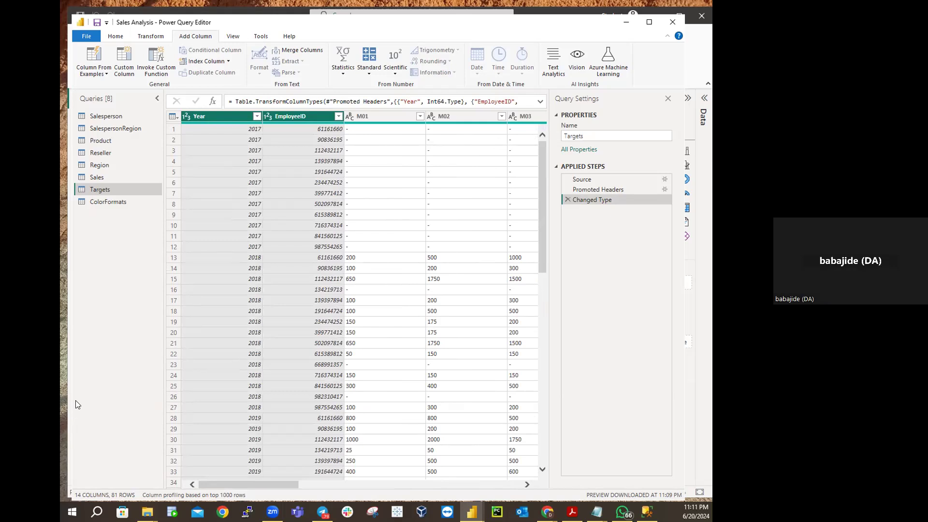
right_click(312, 118)
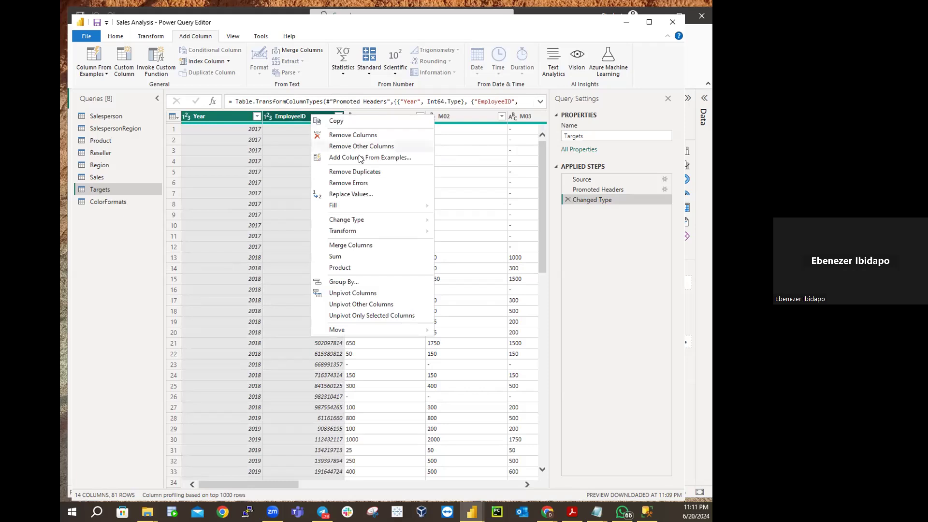
click(350, 304)
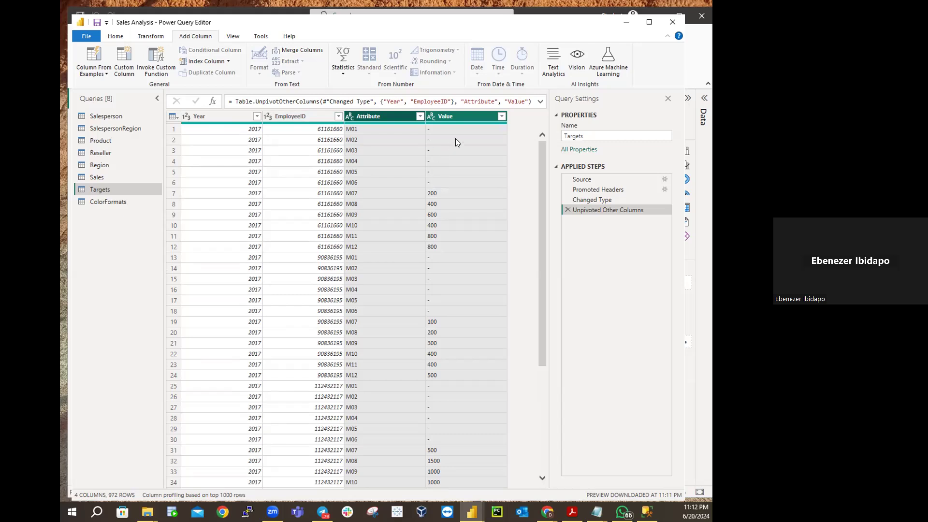
Step: Filter the Value column to exclude rows containing a hyphen (-) and look over the remaining rows
scroll(455, 140, down, 20)
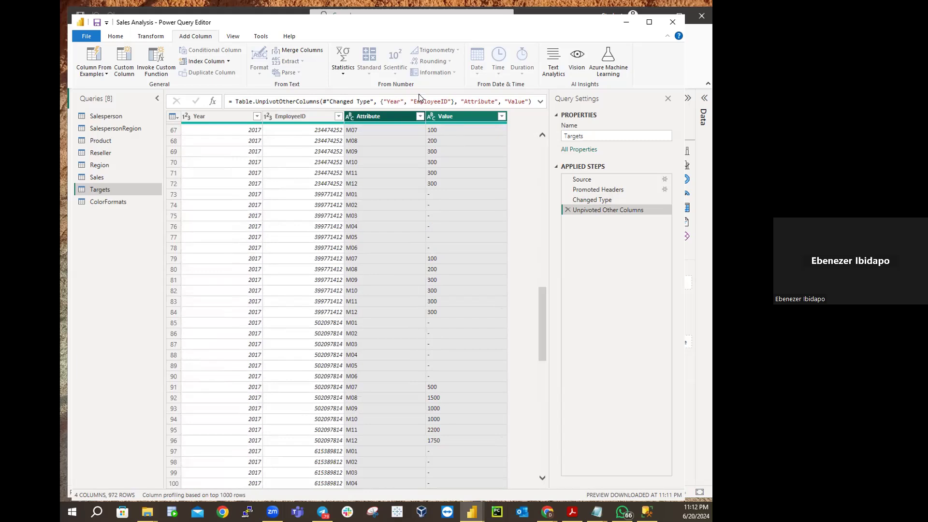
scroll(448, 172, up, 20)
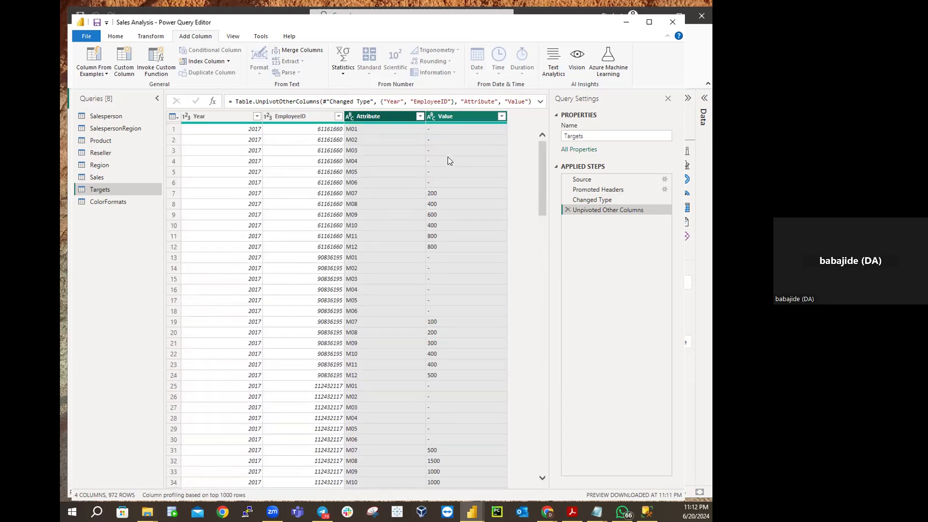
click(502, 117)
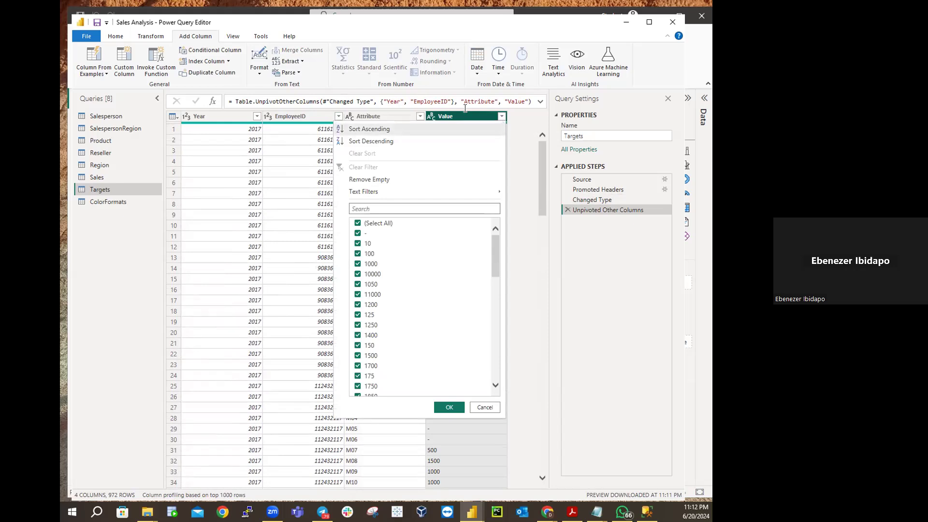
click(358, 234)
click(358, 235)
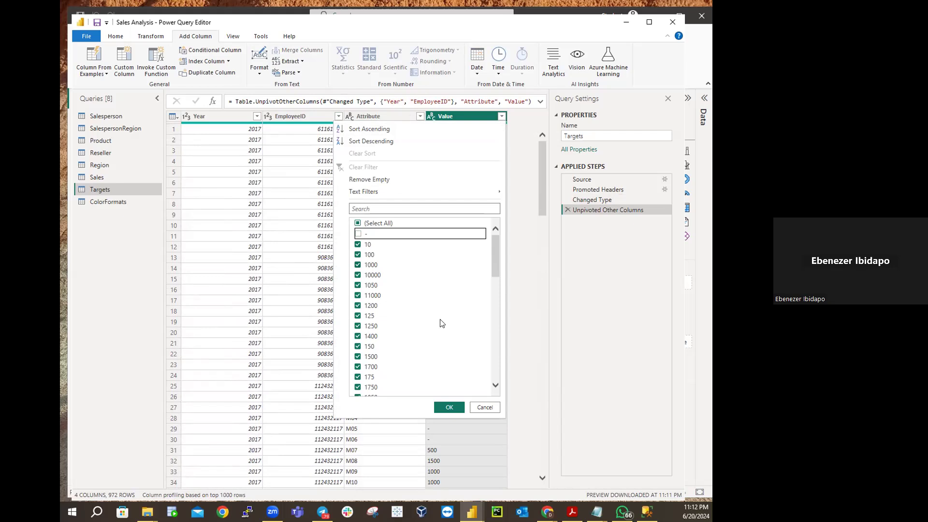
click(447, 409)
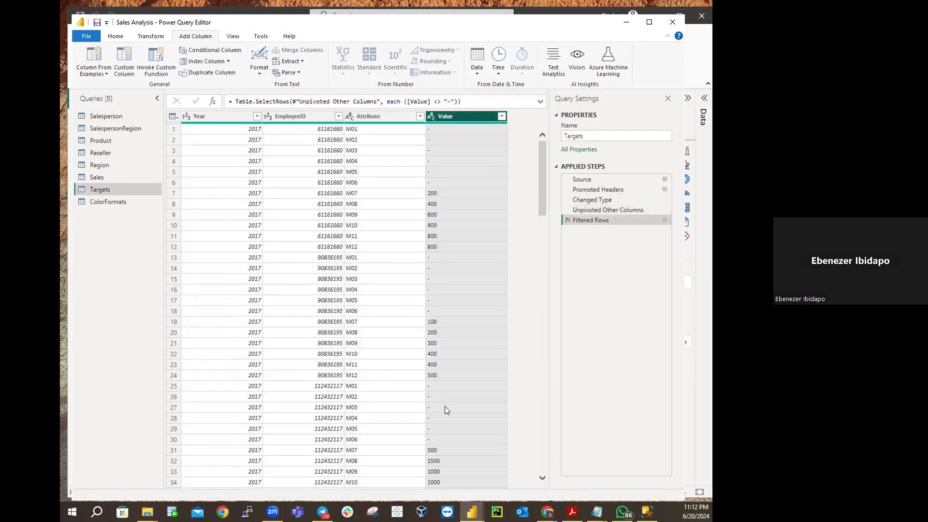
scroll(454, 285, down, 20)
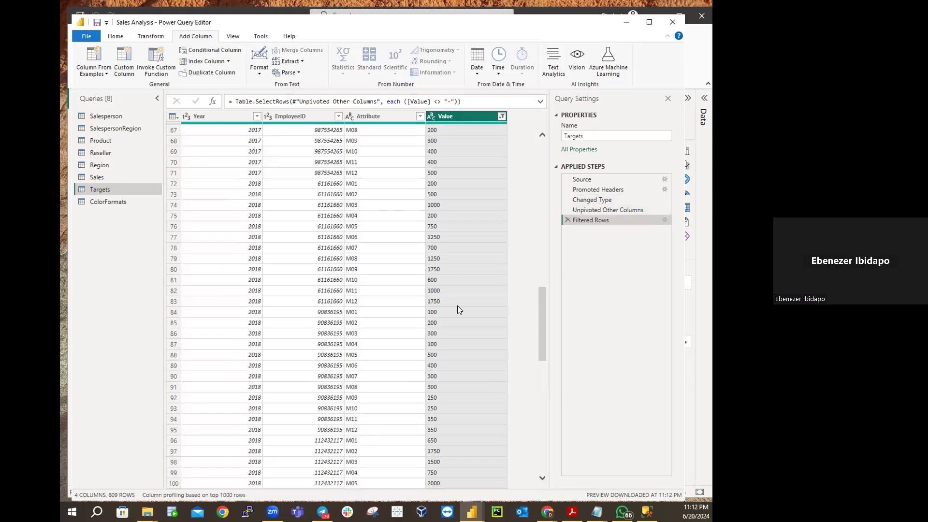
scroll(458, 309, up, 17)
scroll(457, 280, up, 5)
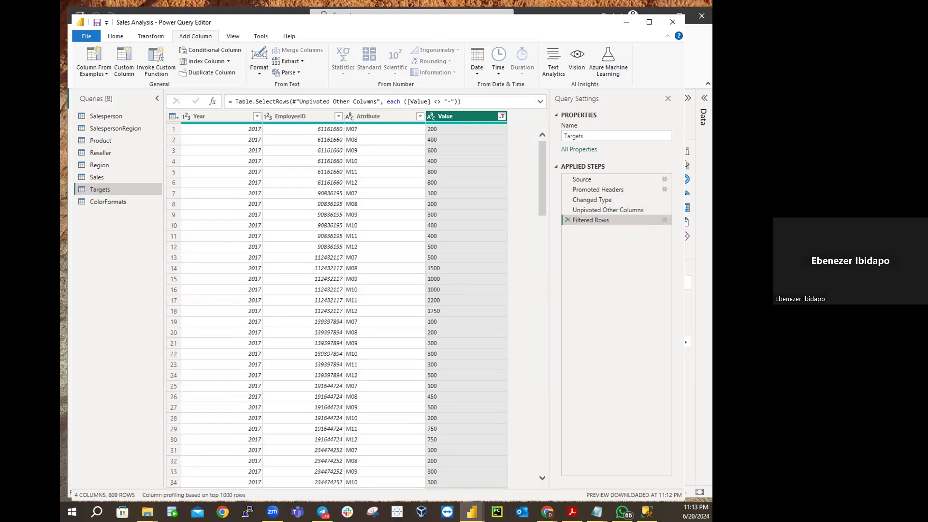
Step: Rename the Attribute column in the Targets query to MonthNumber
click(366, 118)
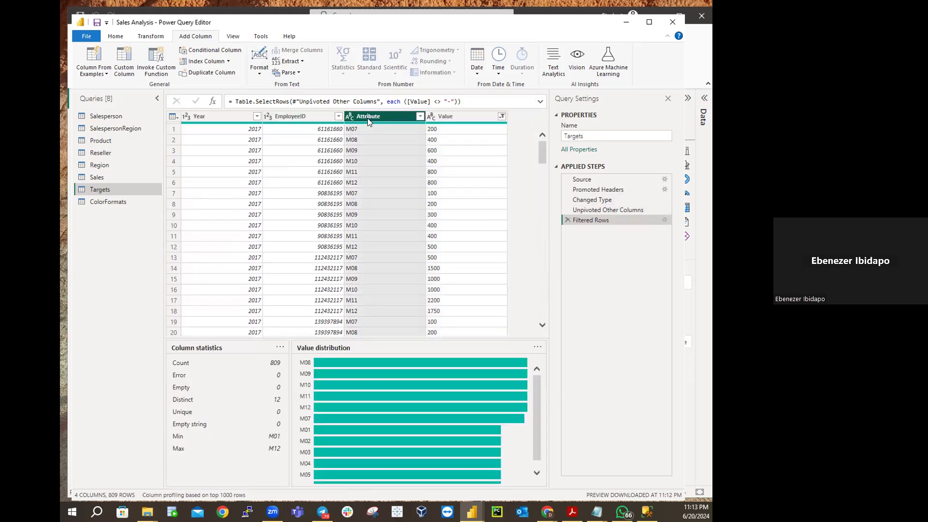
double_click(368, 118)
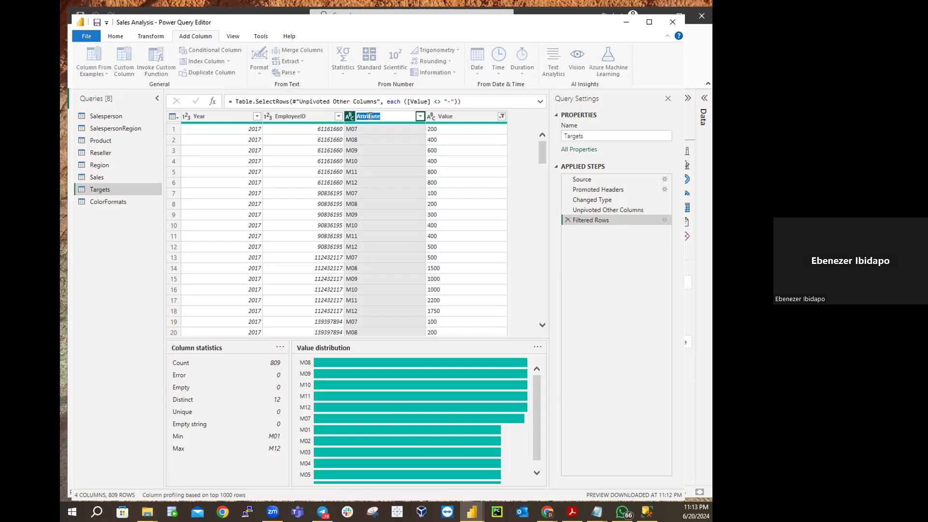
text(MonthNumber)
key(Return)
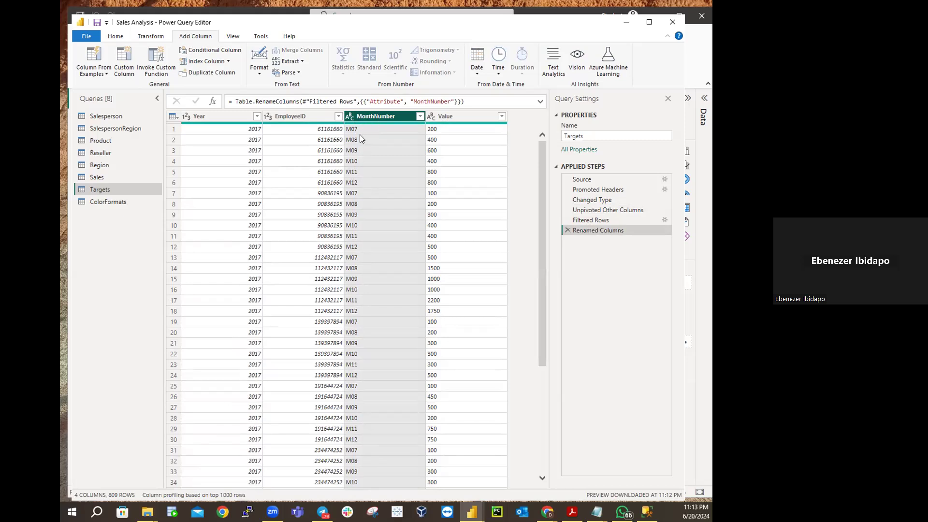
Step: Strip the letter M from the MonthNumber column by replacing it with an empty value
scroll(366, 186, down, 12)
scroll(367, 186, down, 8)
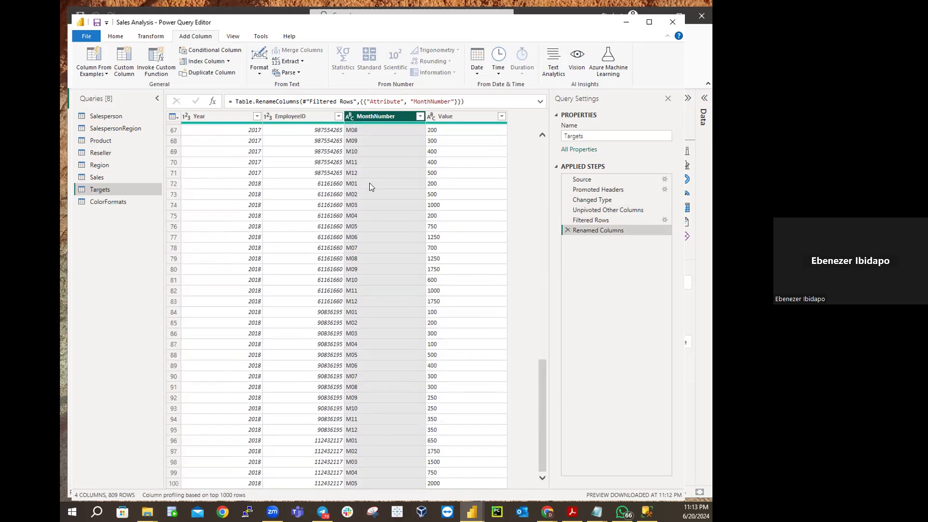
scroll(394, 157, up, 20)
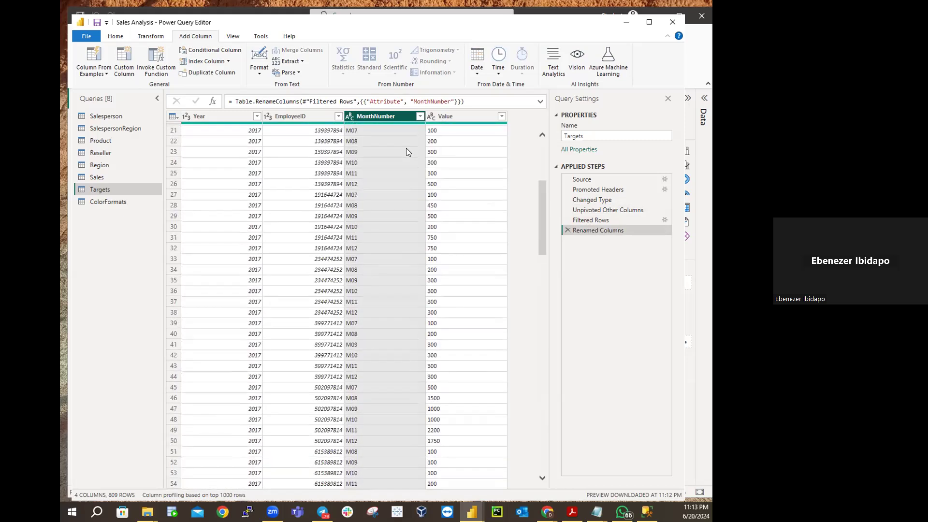
right_click(393, 121)
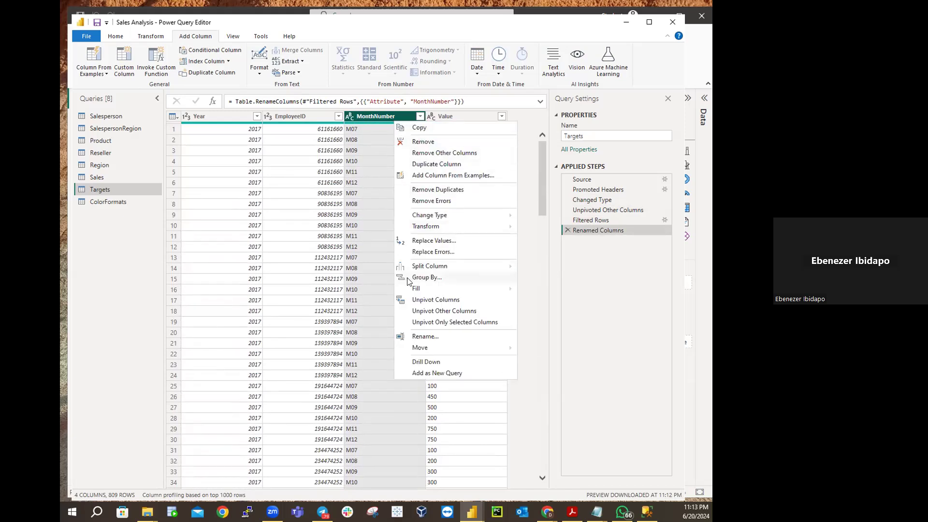
mouse_move(408, 271)
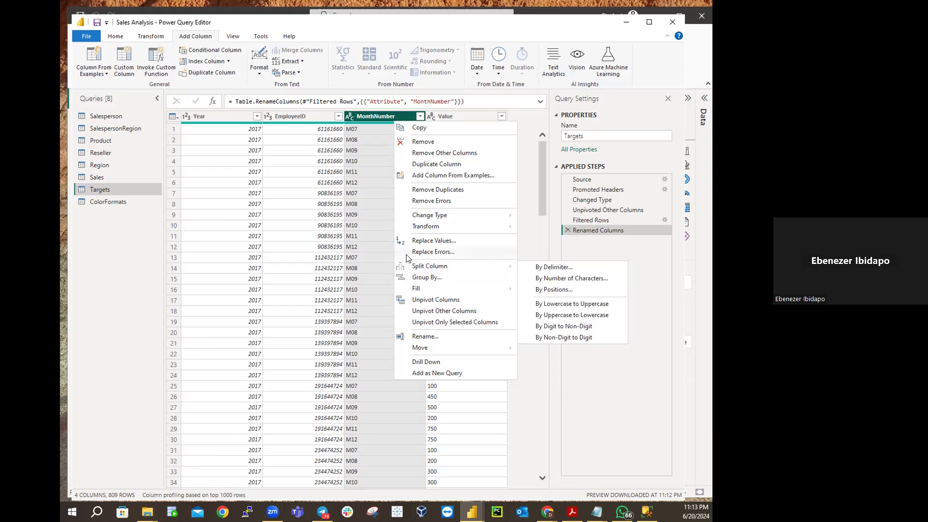
click(431, 241)
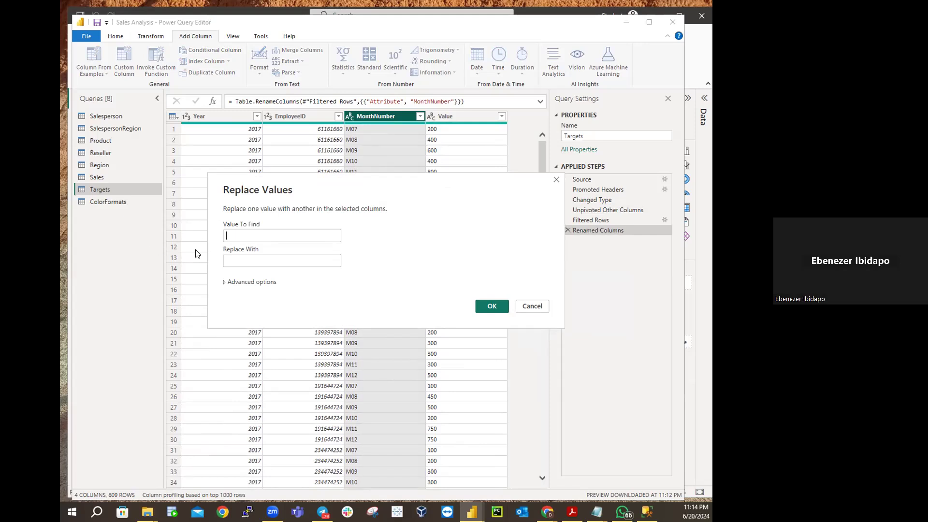
click(269, 234)
text(M)
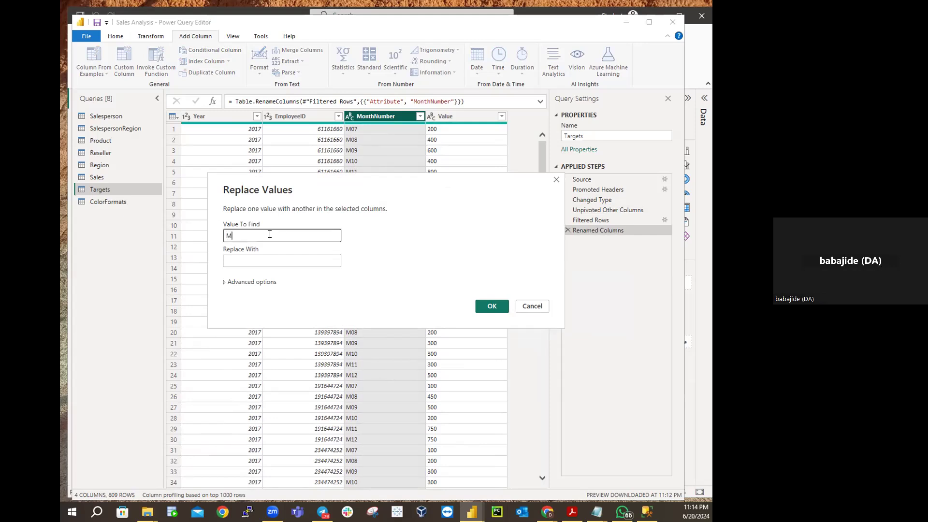
click(490, 310)
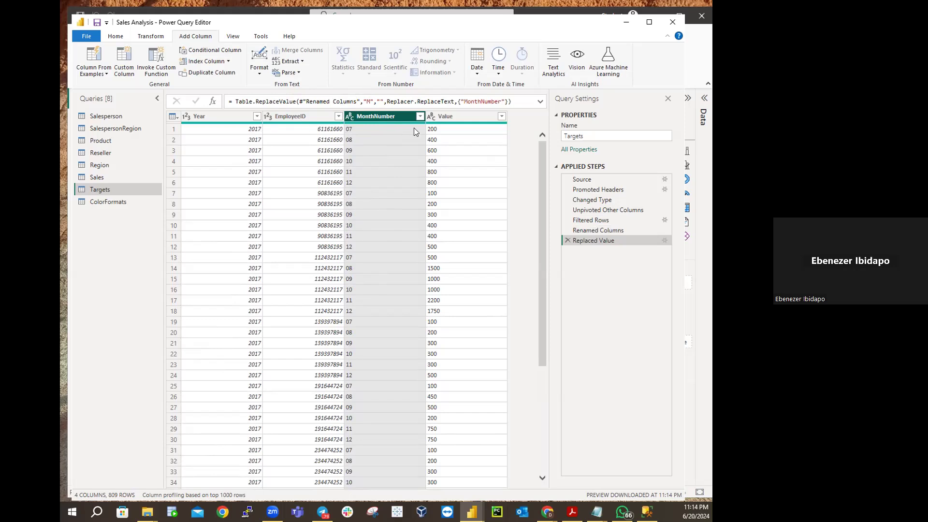
Step: Change the data type of the MonthNumber column in the Targets query to Whole Number
click(347, 119)
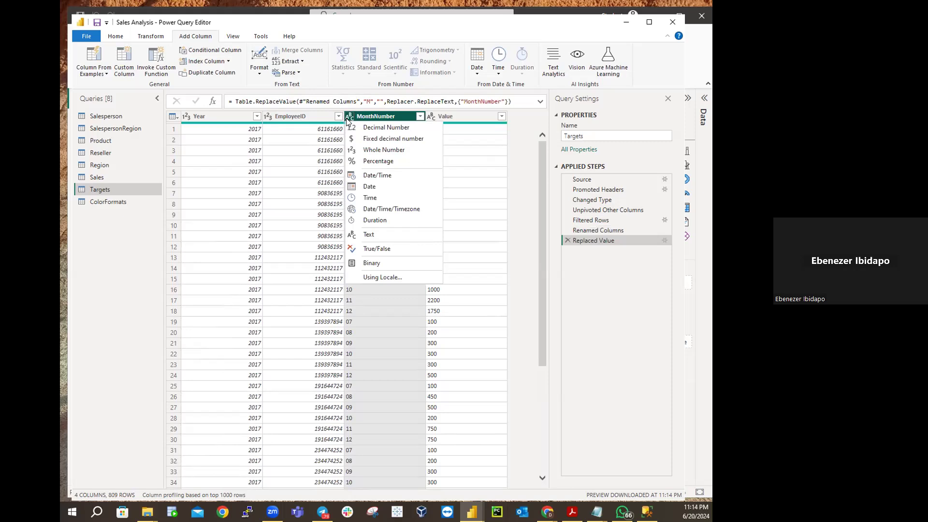
click(388, 150)
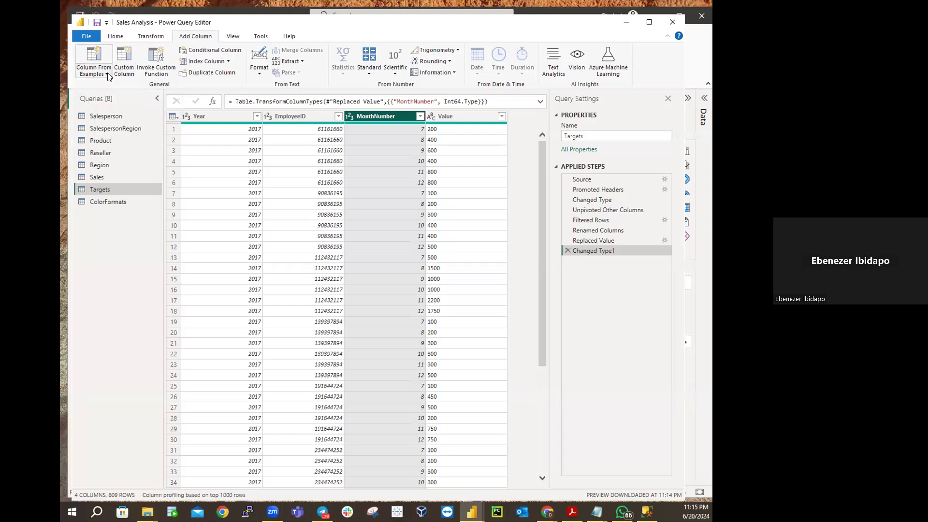
Step: Start a column from examples in the Targets query, using 7/1/2017 as the first row's sample, and review the suggested values
click(107, 74)
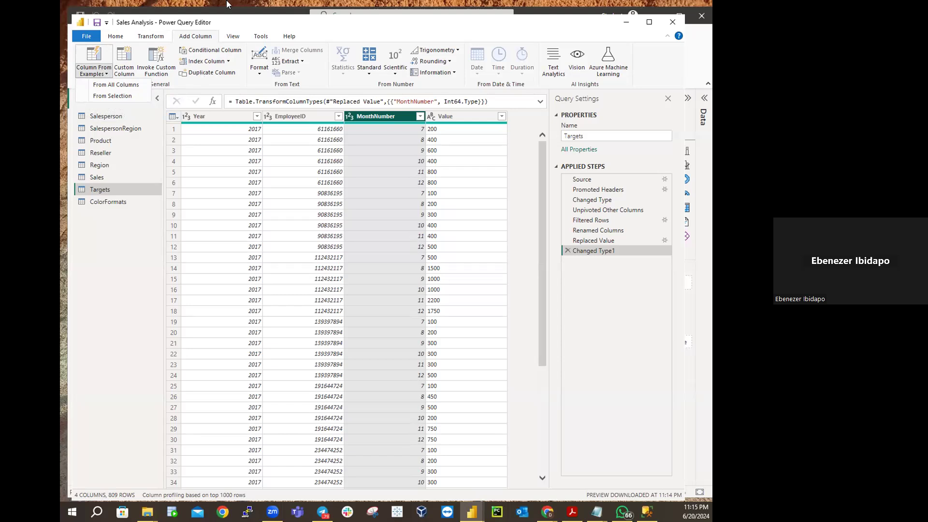
click(93, 54)
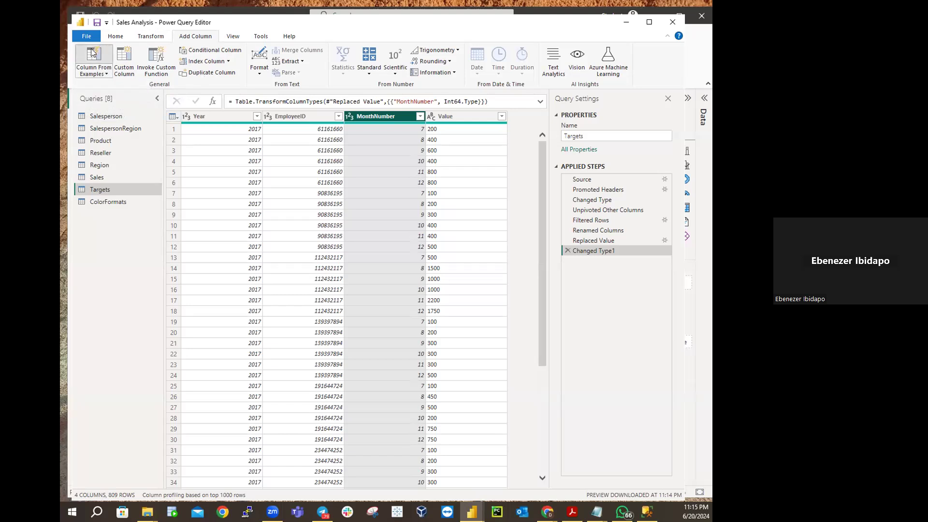
click(93, 53)
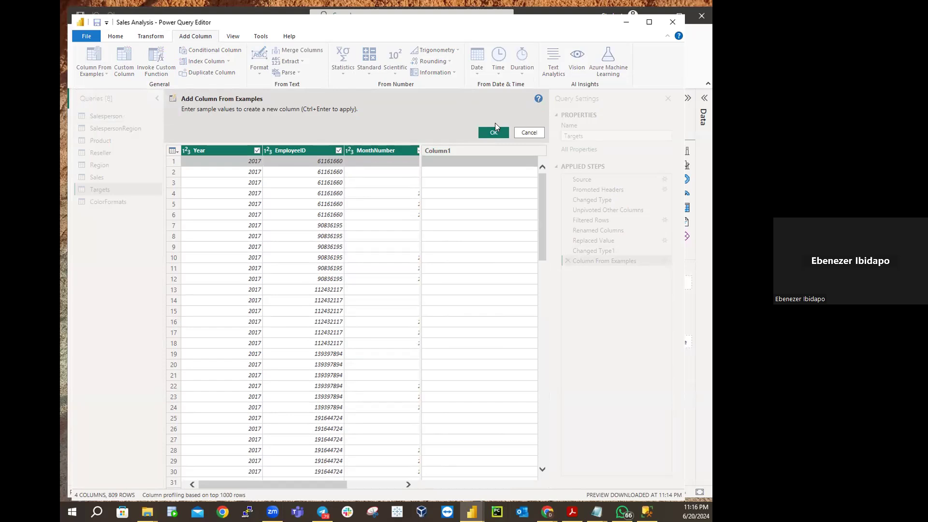
text(7)
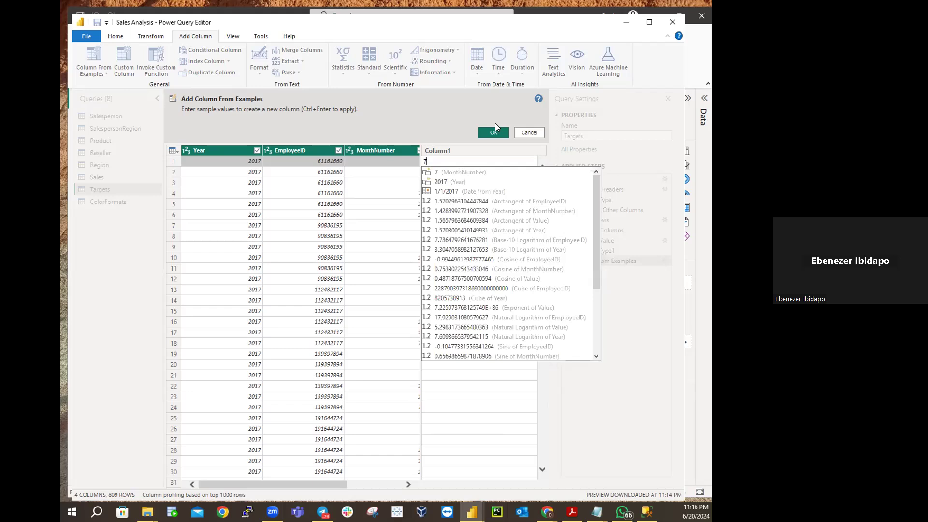
text(/)
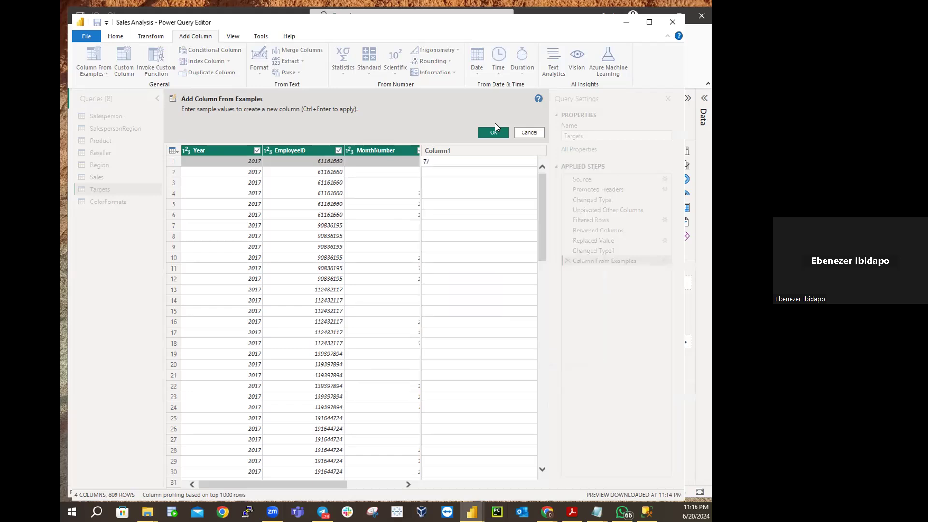
text(1/2017)
key(Return)
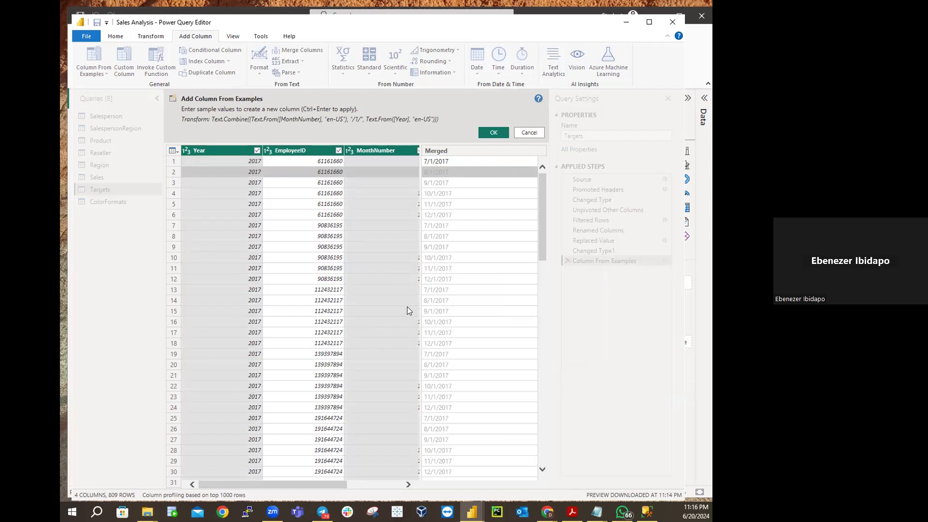
scroll(406, 311, down, 15)
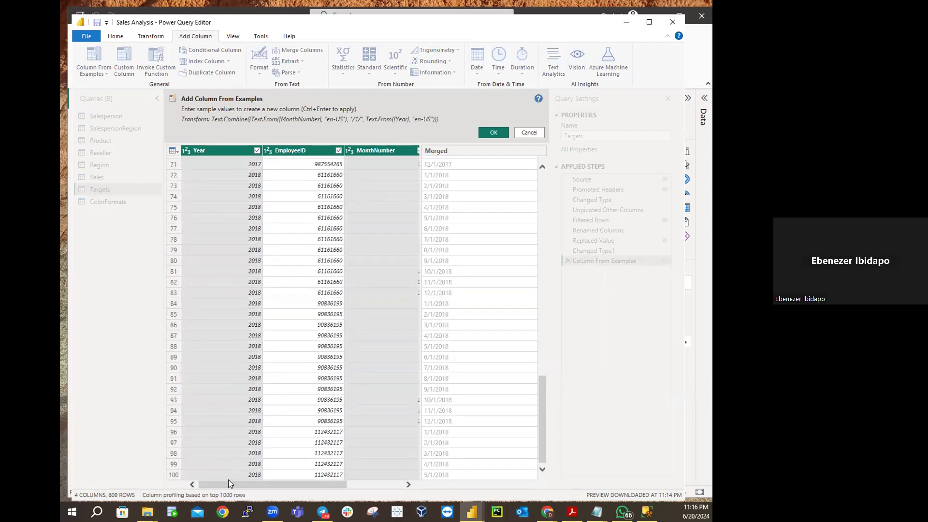
drag(223, 482, 196, 457)
drag(240, 485, 120, 444)
Step: Name the column from examples TargetMonth and add it to the Targets query
click(447, 152)
double_click(447, 153)
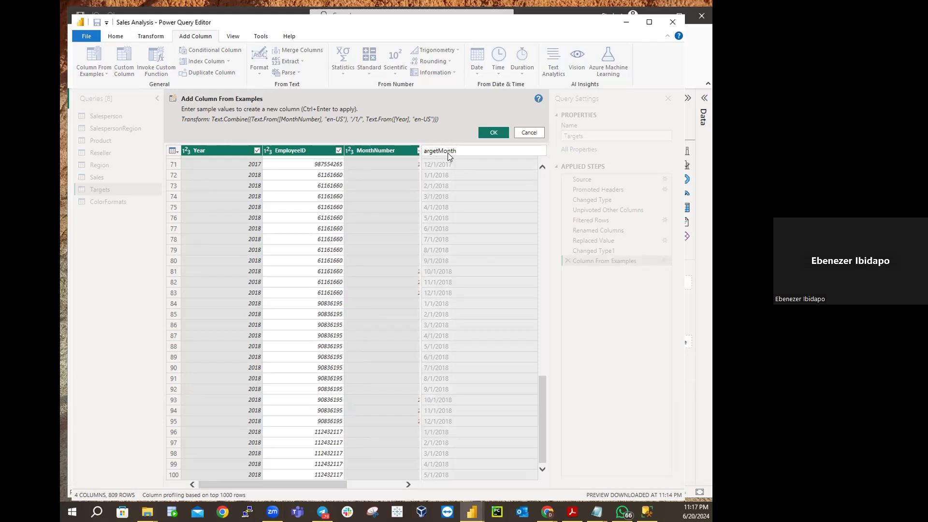
key(Return)
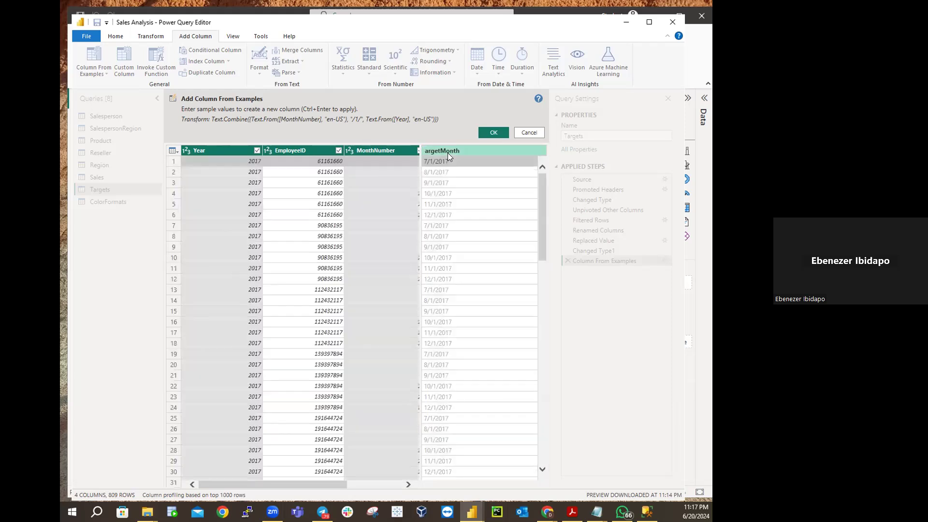
double_click(429, 152)
click(425, 152)
text(T)
key(Return)
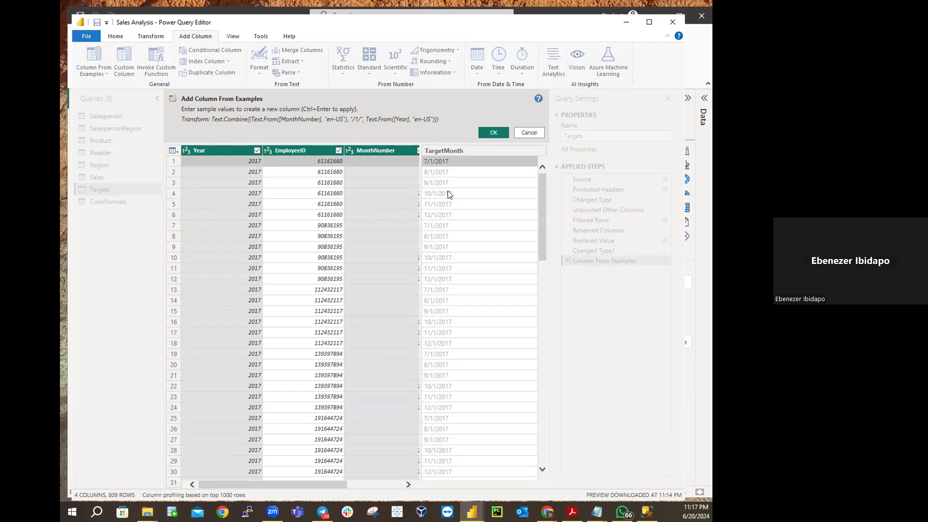
click(219, 149)
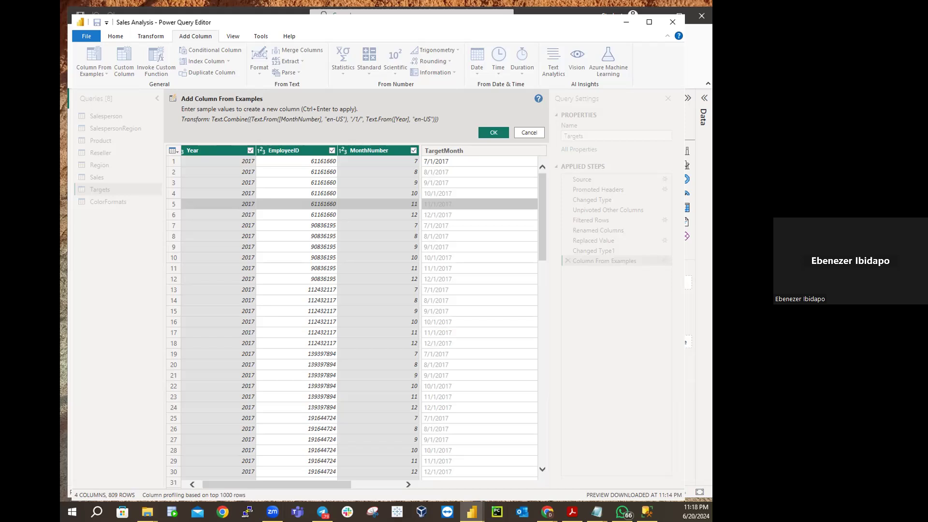
click(490, 132)
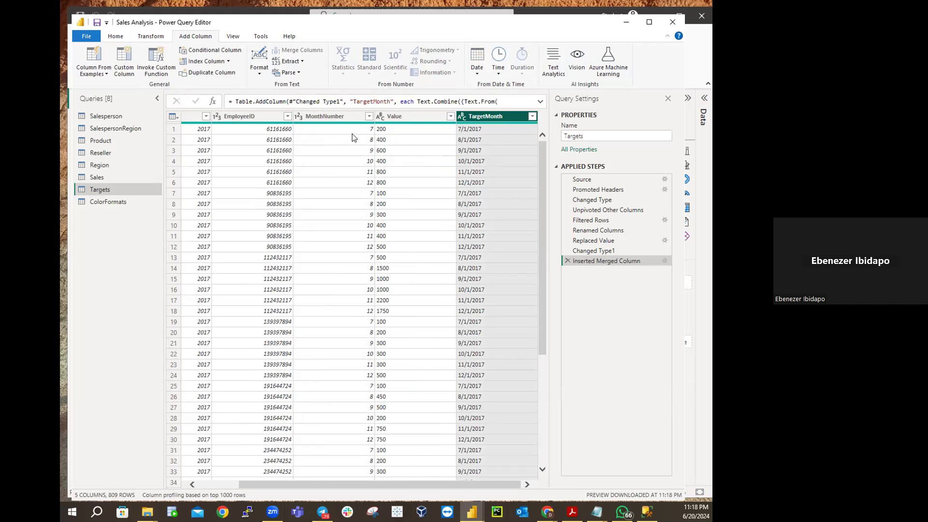
Step: Try removing the Year and MonthNumber columns from the Targets query, and delete that removal from the applied steps
scroll(358, 136, down, 5)
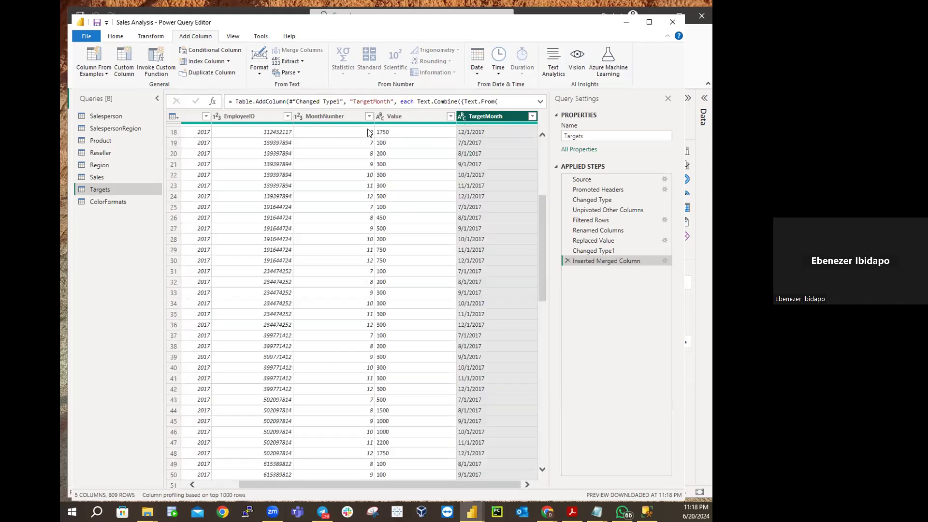
scroll(369, 133, up, 5)
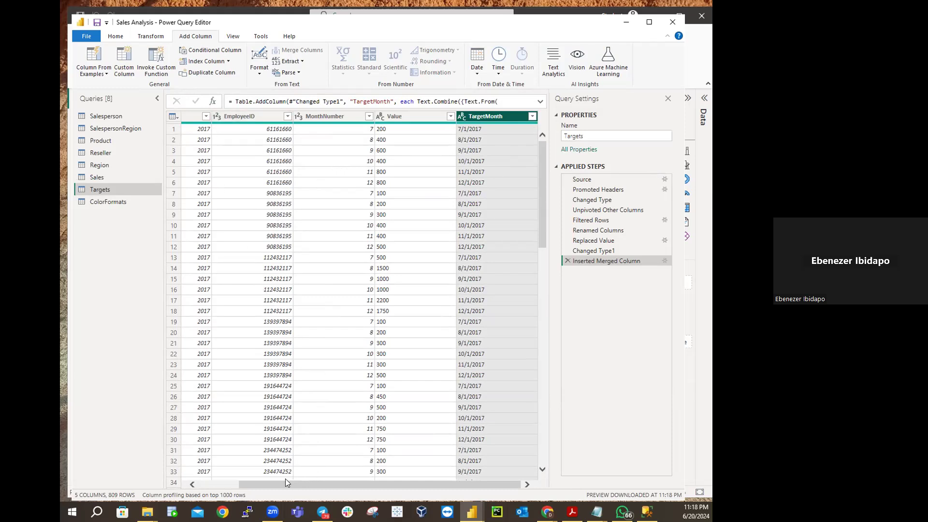
drag(281, 483, 148, 478)
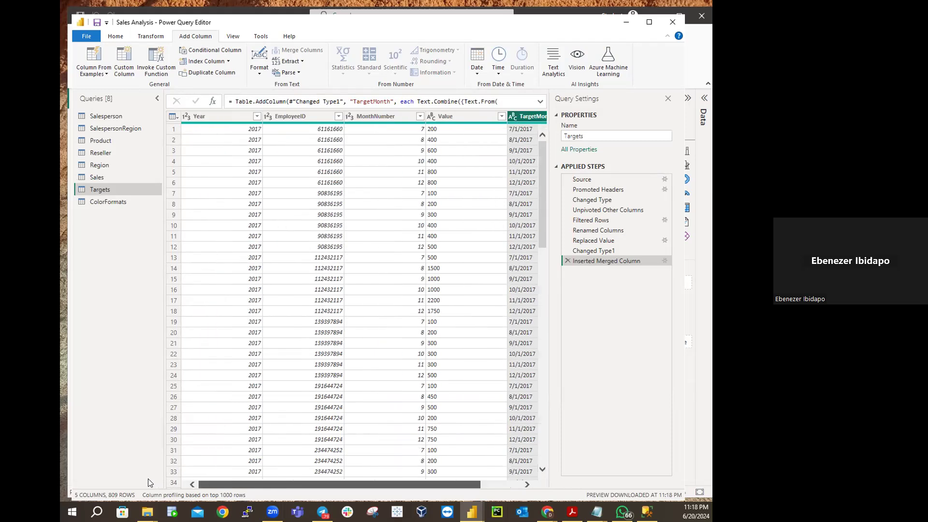
click(216, 116)
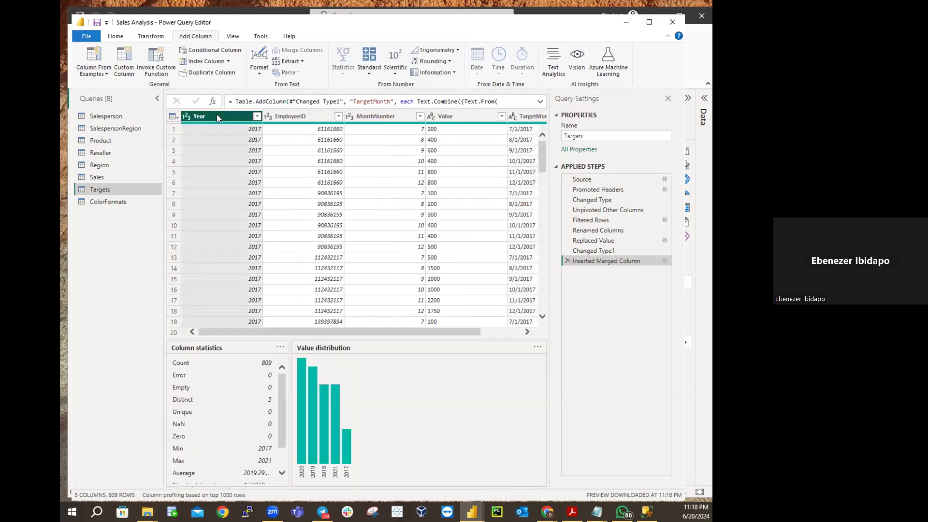
ctrl+click(371, 122)
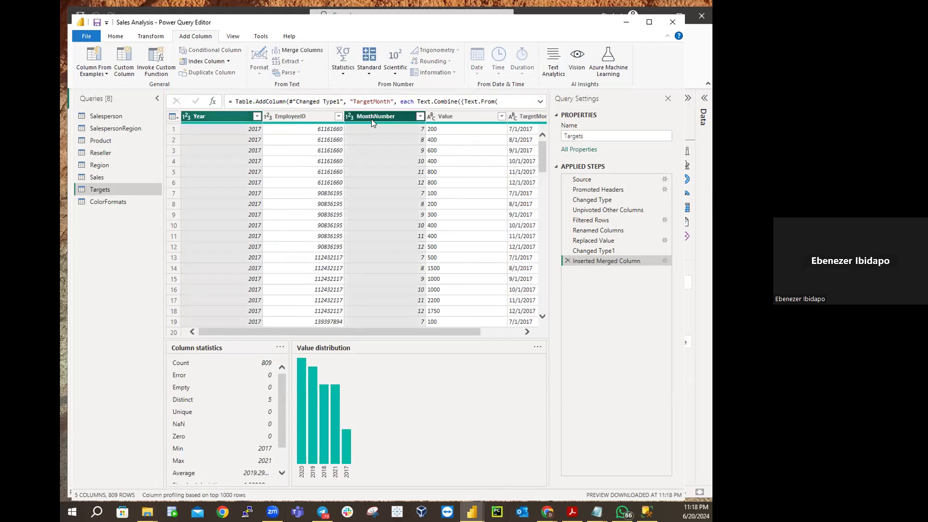
right_click(372, 118)
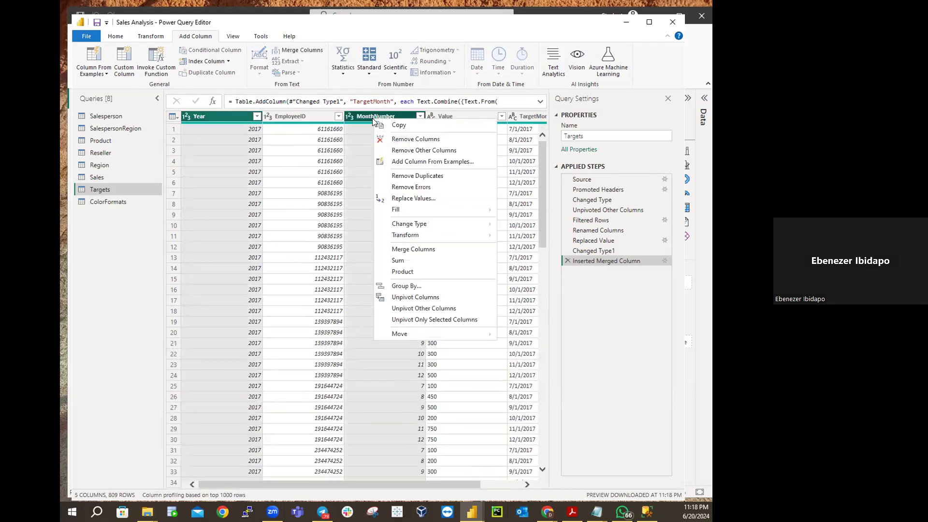
click(393, 140)
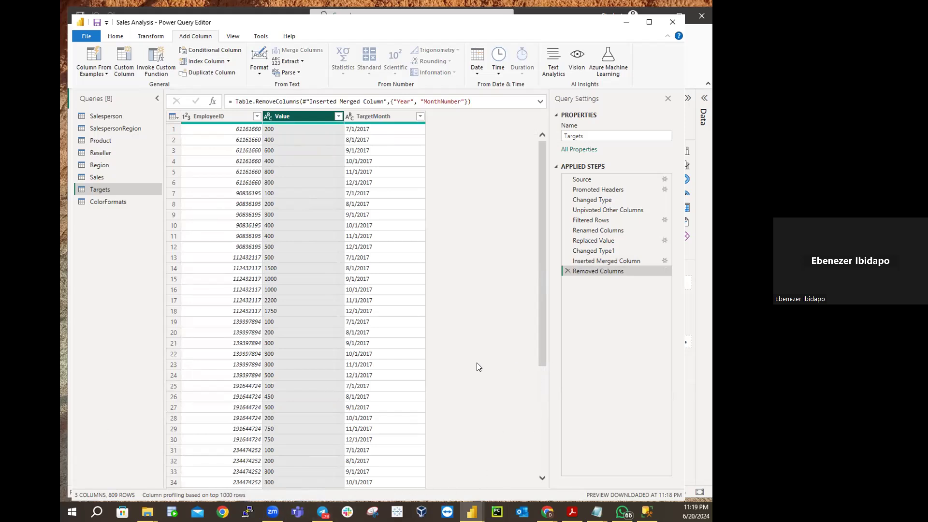
click(567, 271)
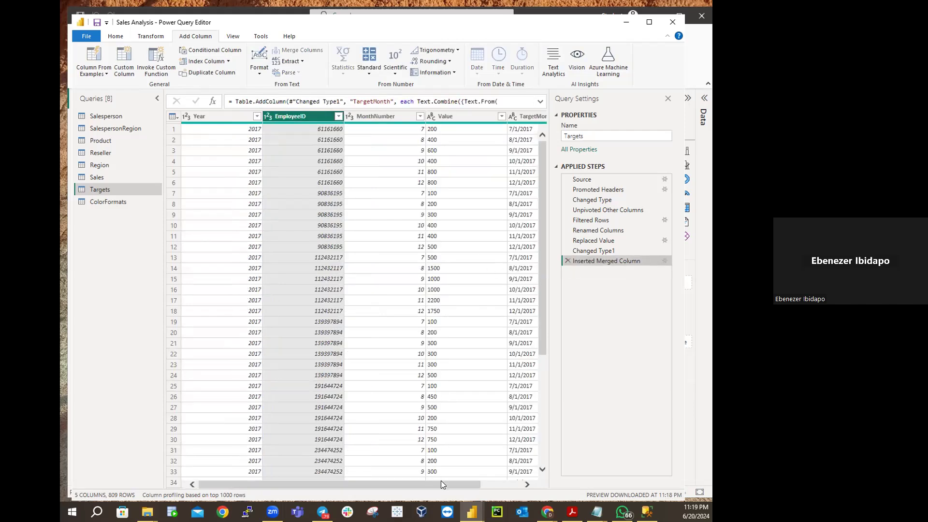
Step: Rename the Value column in the Targets query to Target
drag(445, 482, 265, 475)
double_click(452, 116)
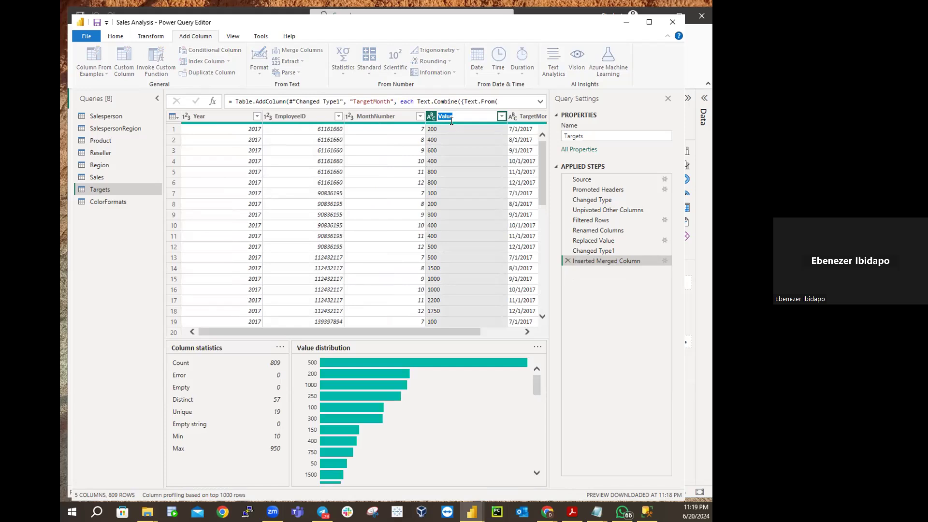
text(Target)
key(Return)
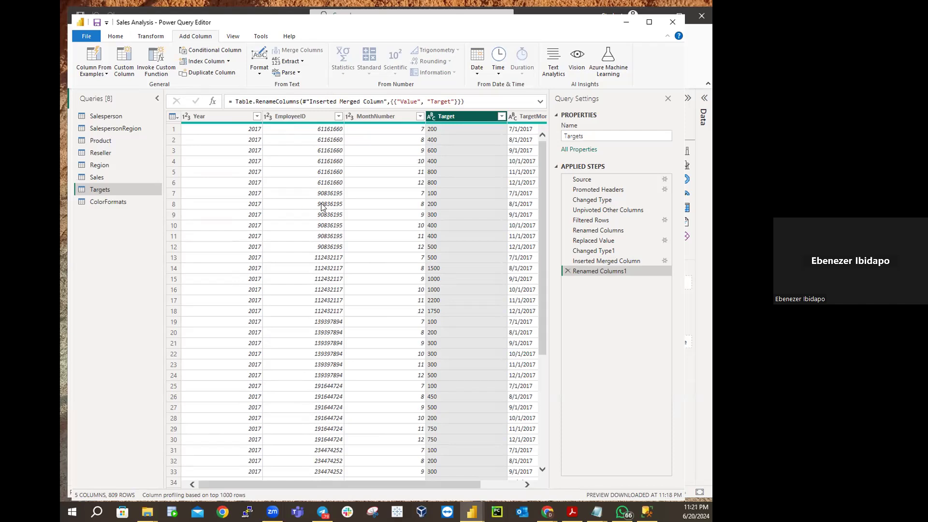
Step: Remove the Year and MonthNumber columns from the Targets query
click(189, 116)
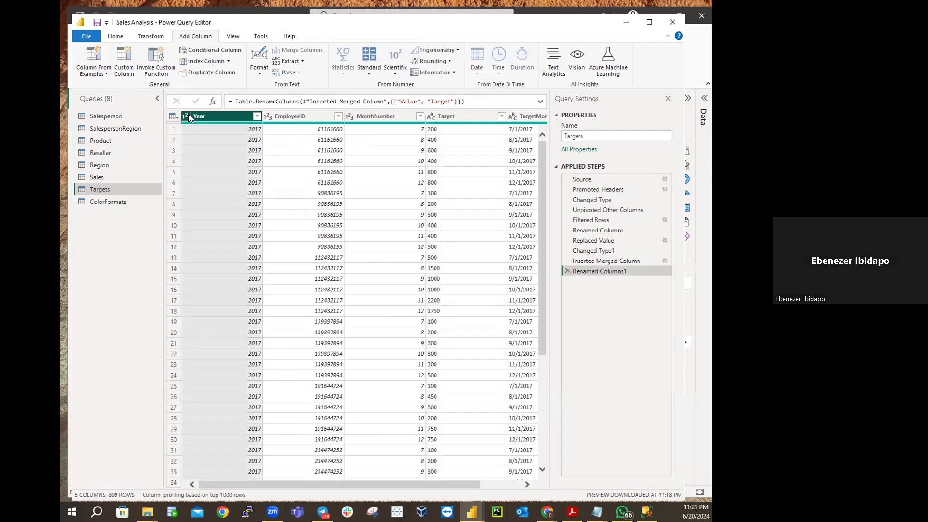
click(238, 116)
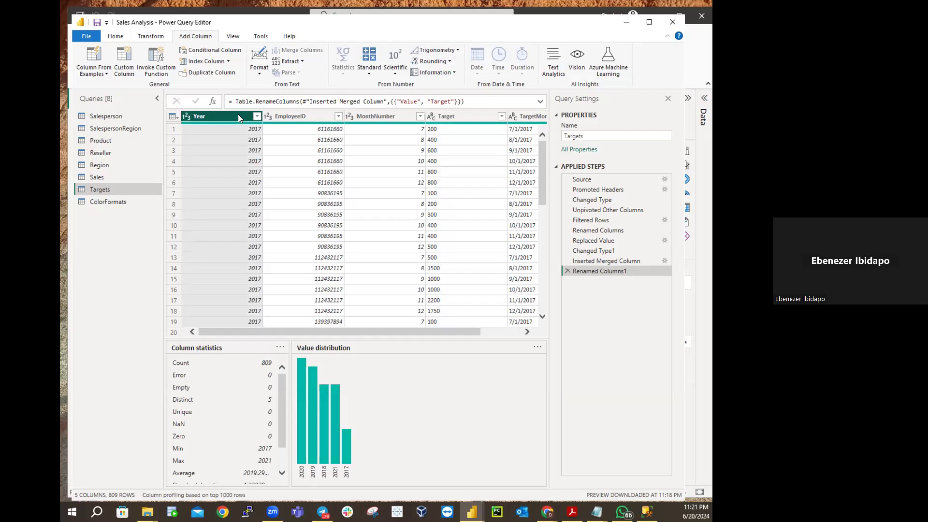
ctrl+click(376, 113)
right_click(376, 113)
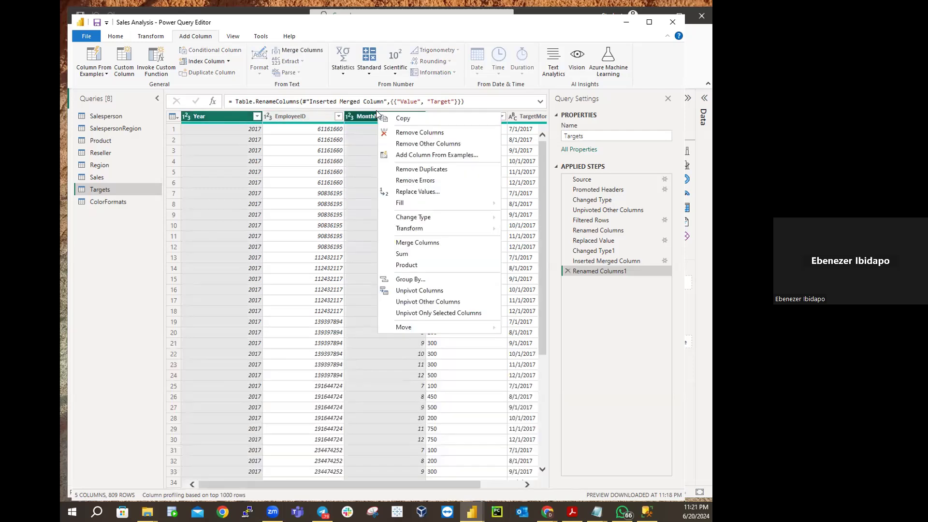
click(416, 132)
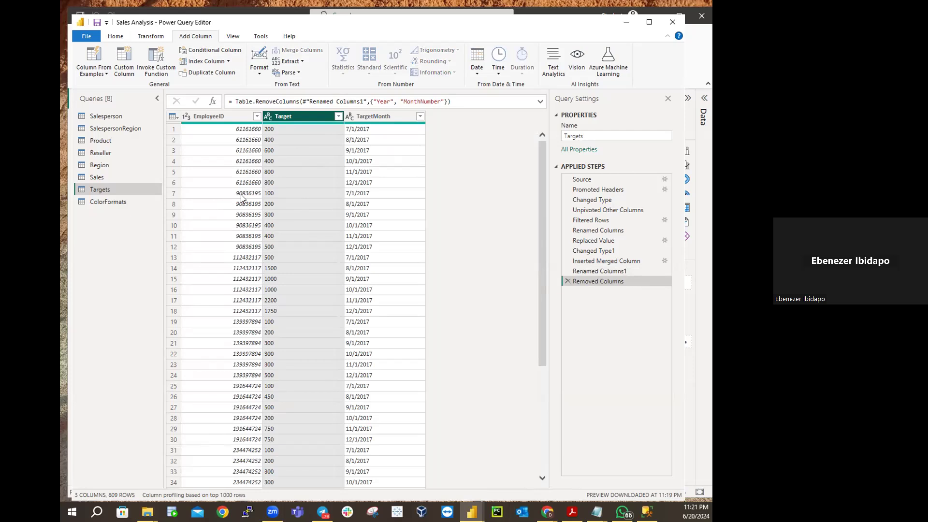
Step: Set the Target column to Fixed decimal number and the TargetMonth column to Date, and check the converted values
click(267, 117)
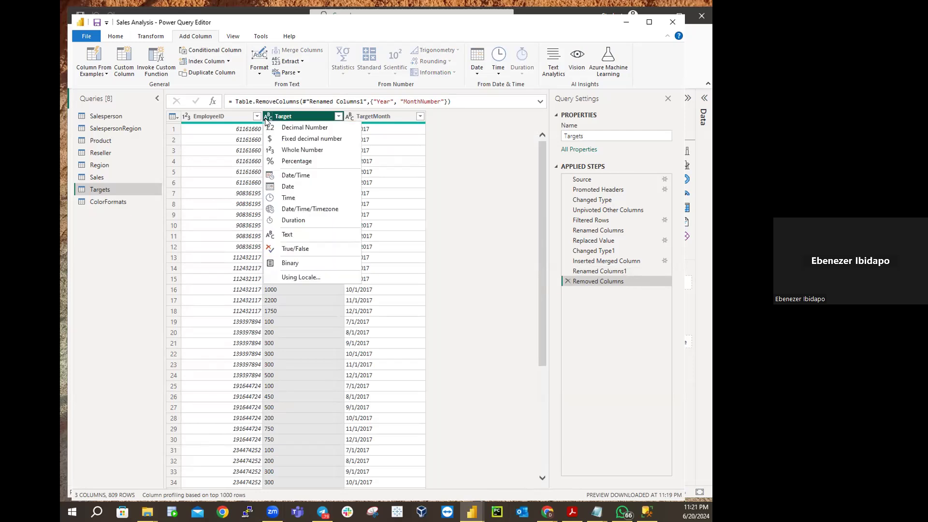
click(311, 140)
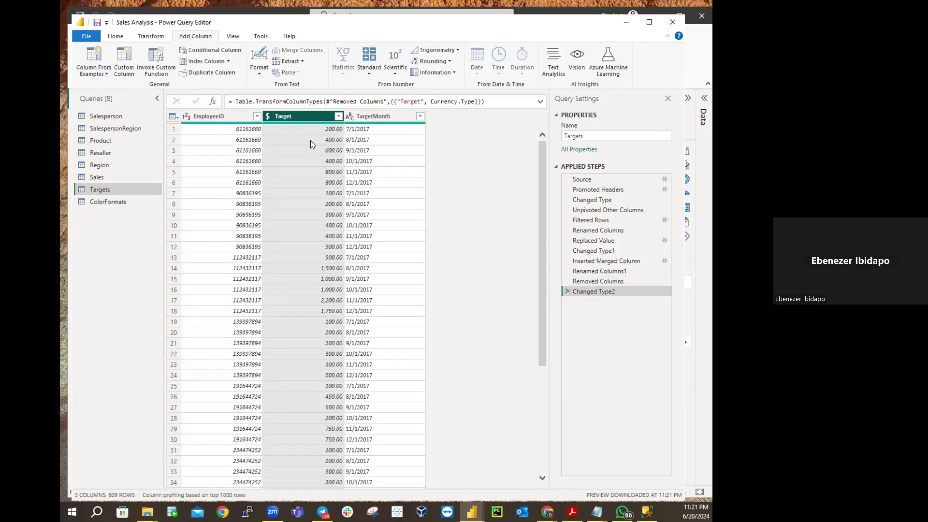
click(349, 117)
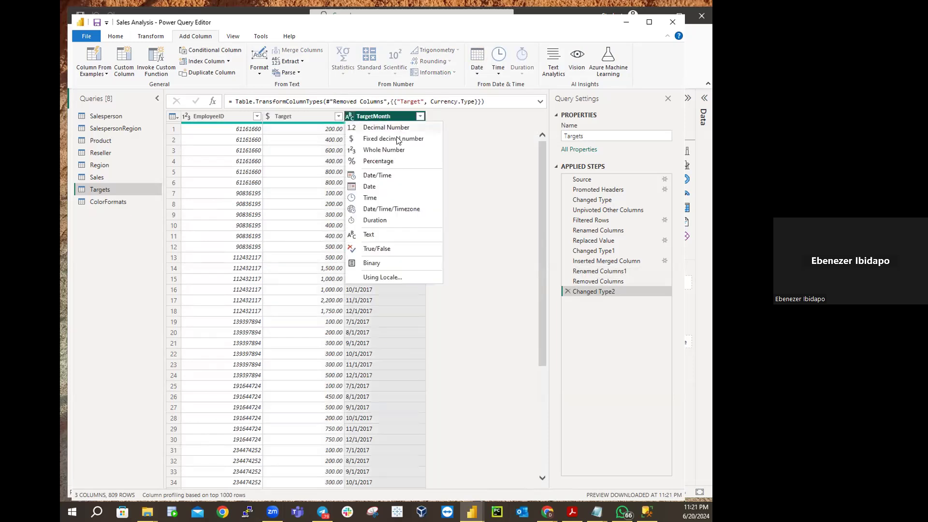
click(369, 186)
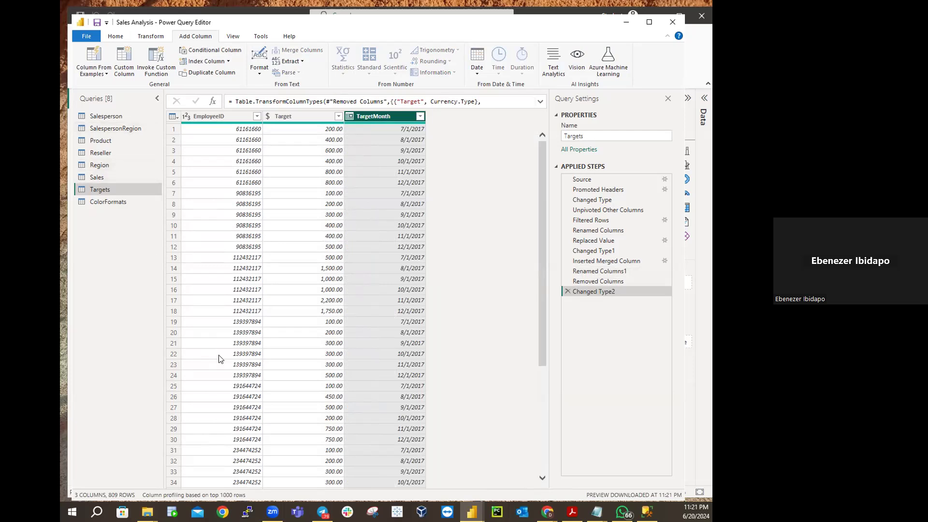
scroll(407, 310, down, 8)
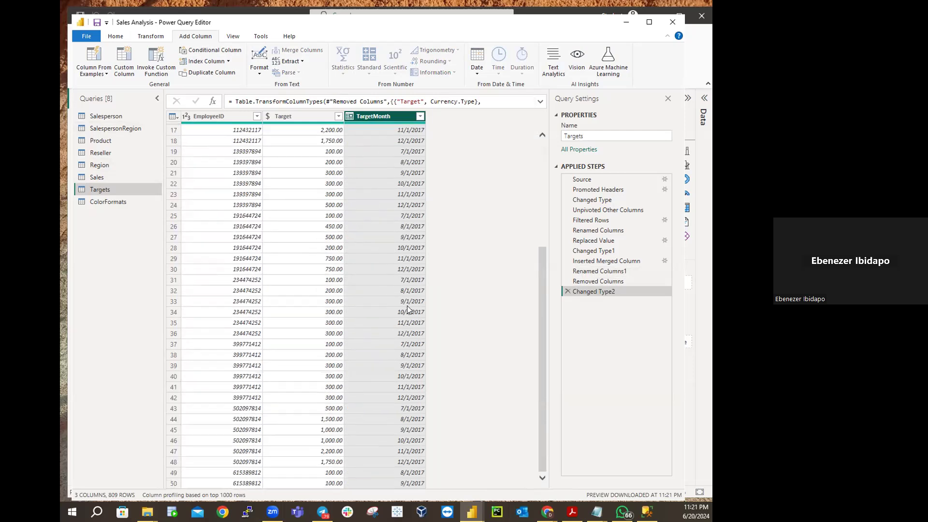
scroll(407, 307, up, 8)
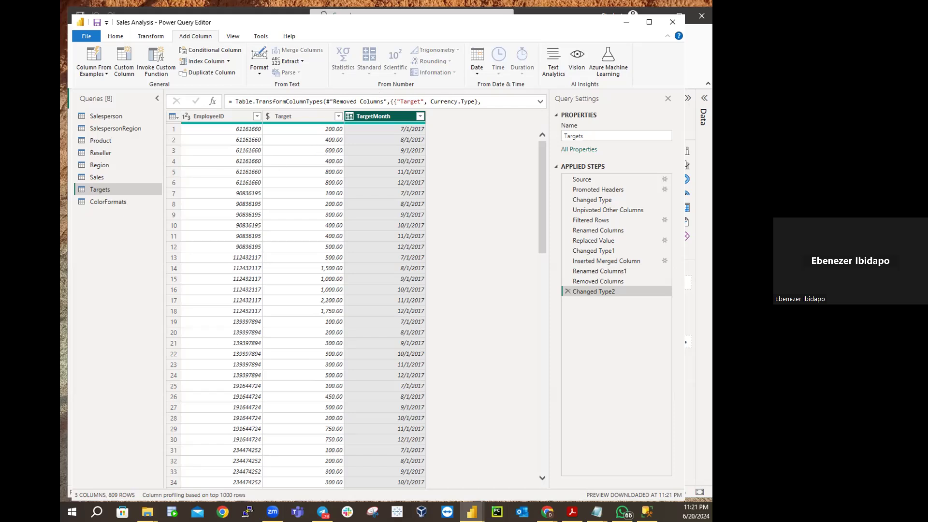
click(295, 116)
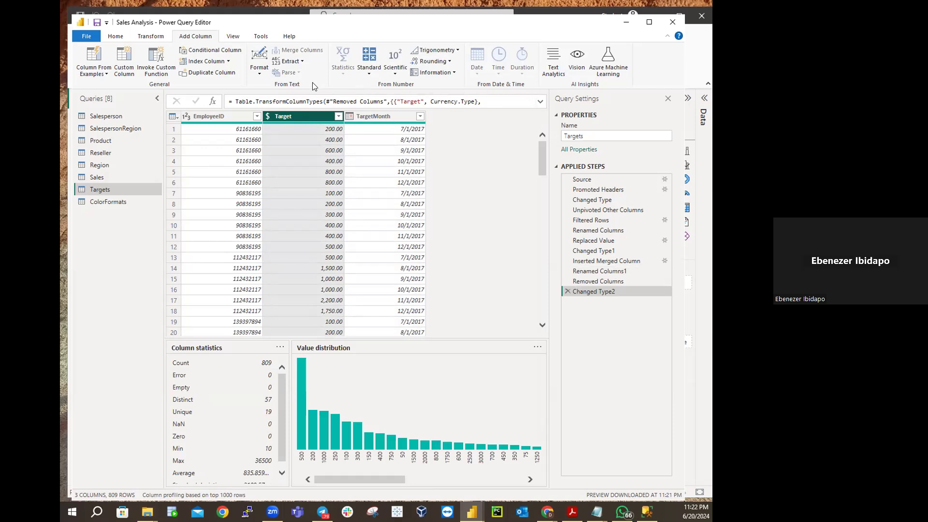
Step: Multiply every value in the Targets query's Target column by 1000, transforming the column in place
click(147, 37)
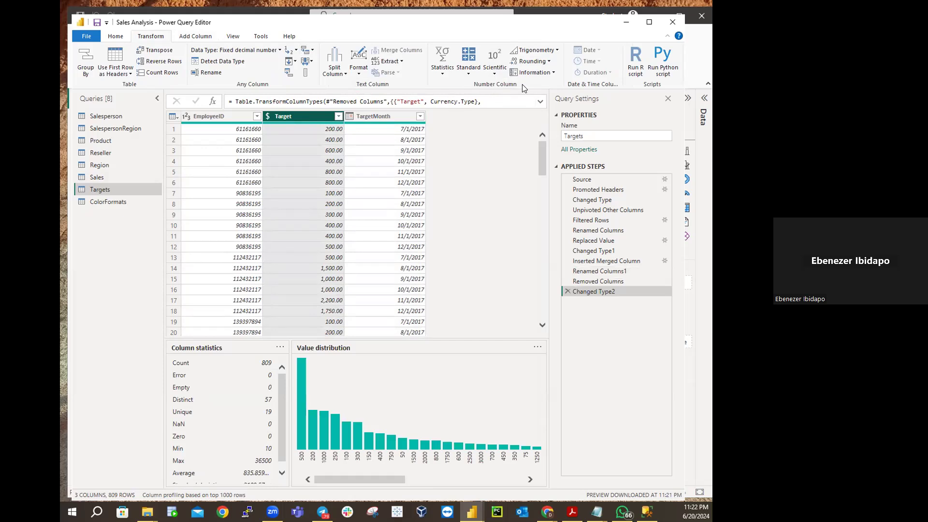
click(467, 74)
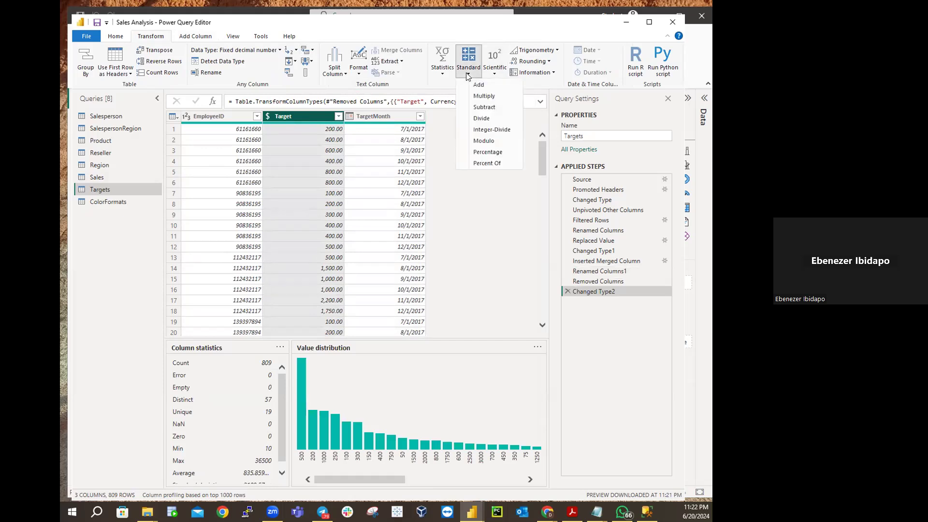
click(489, 96)
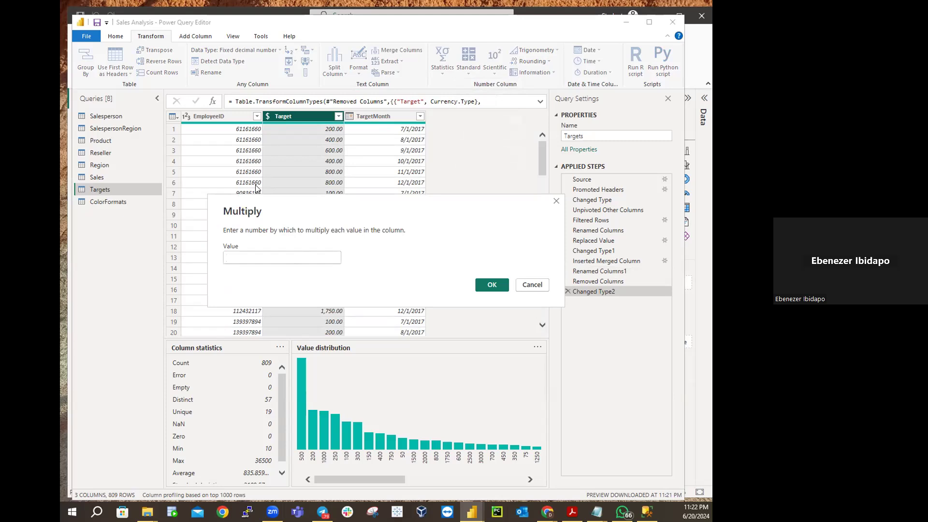
text(1000)
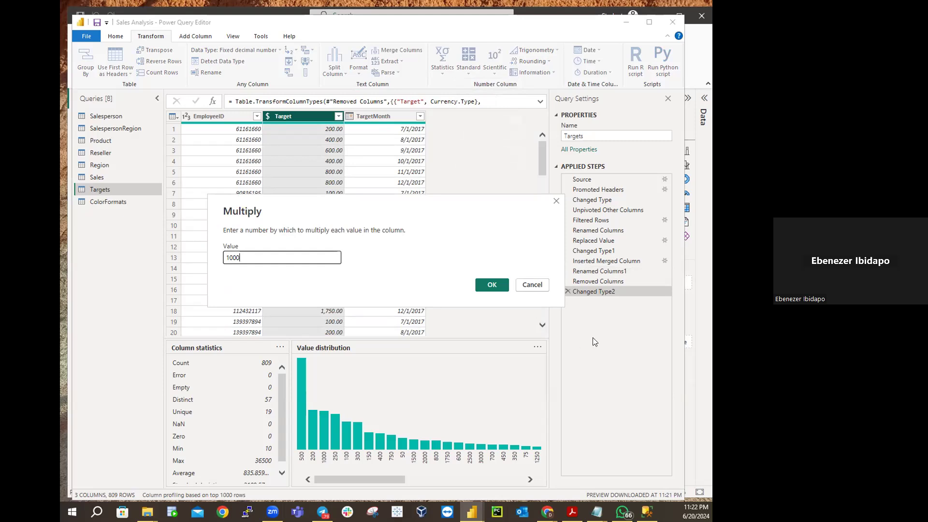
click(489, 285)
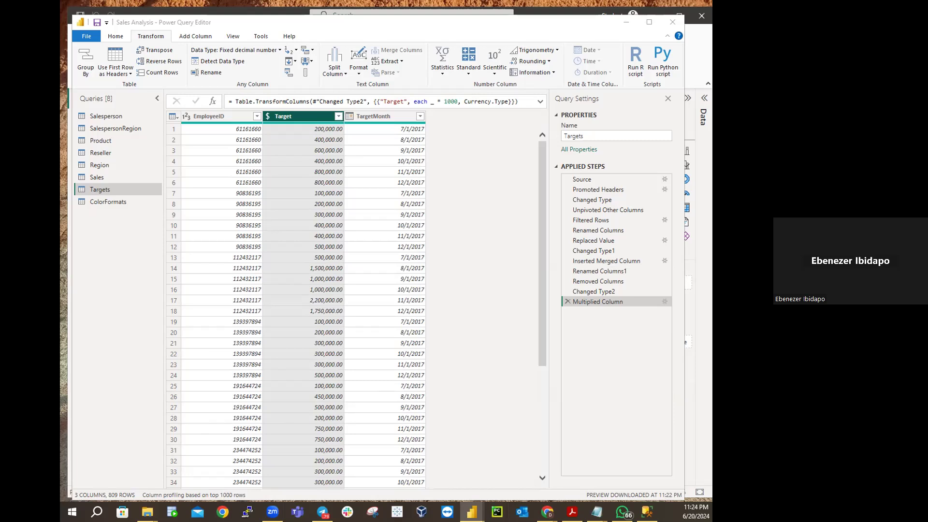
Step: Promote the first row of the ColorFormats query to column headers
click(109, 200)
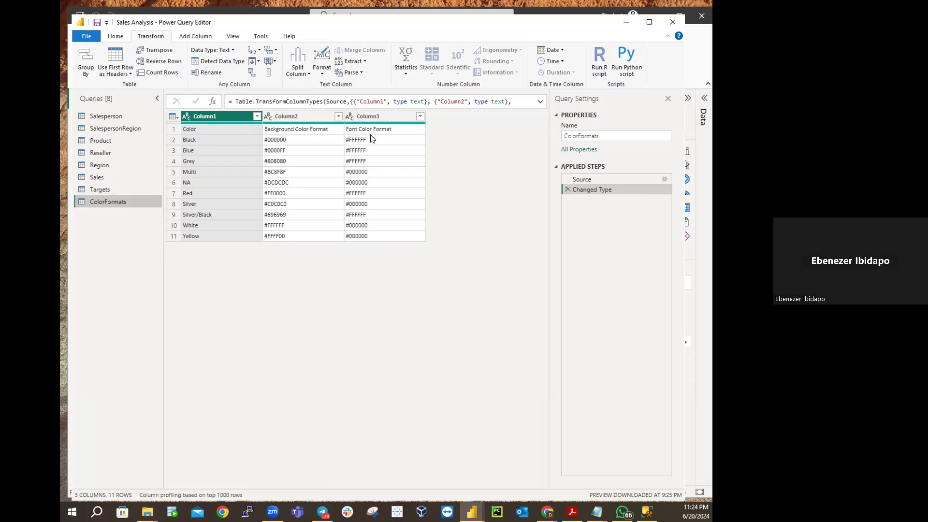
click(206, 131)
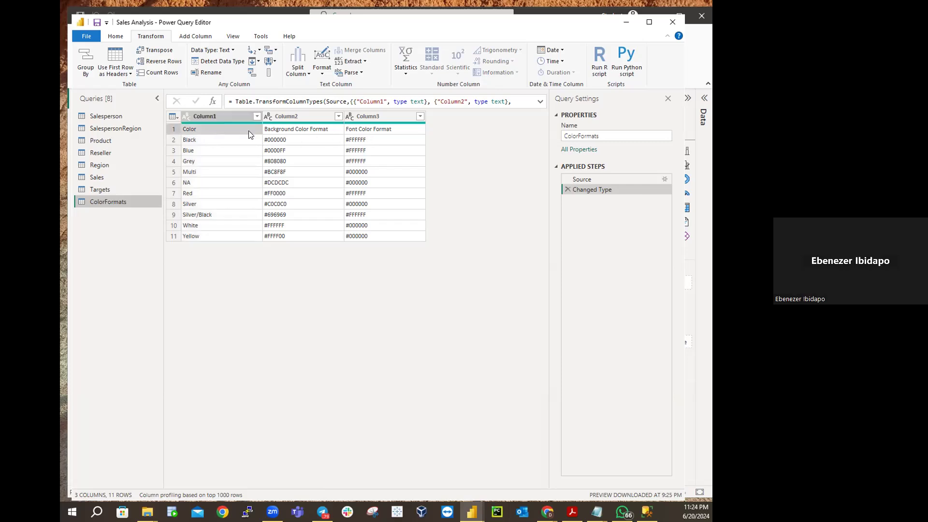
click(295, 129)
click(367, 129)
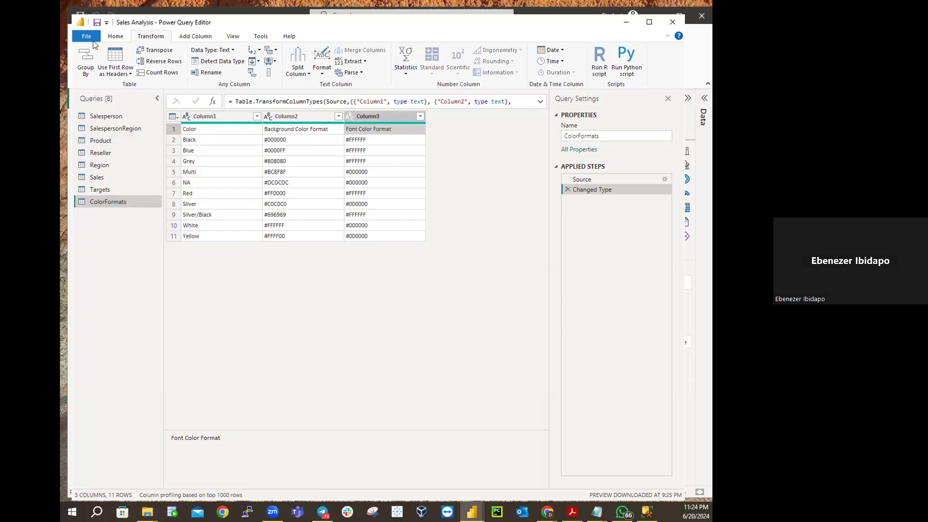
click(112, 35)
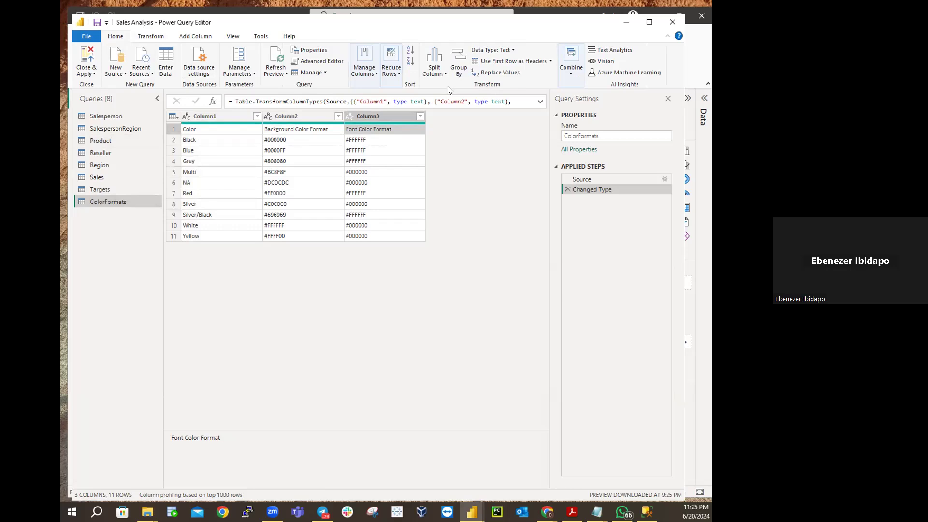
click(502, 62)
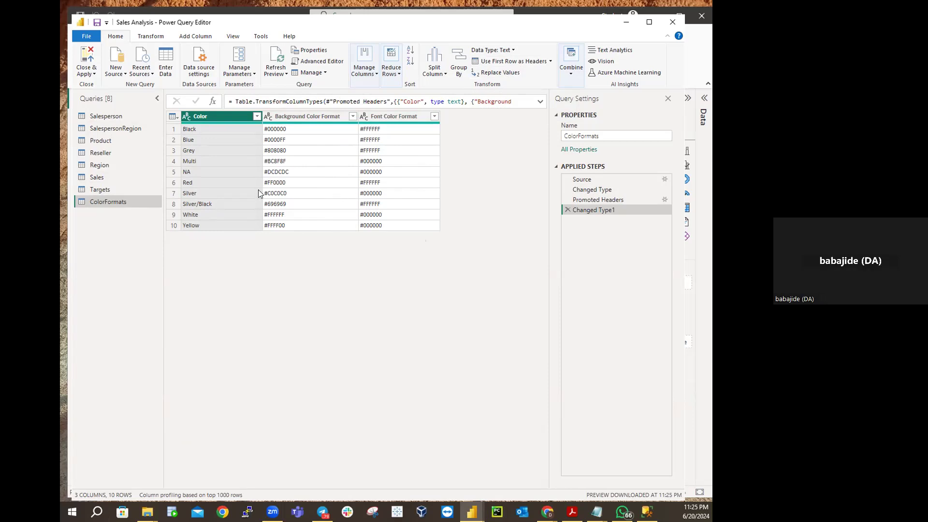
Step: Review each query from Salesperson through ColorFormats, and compare the Product query's columns with those of ColorFormats
click(108, 117)
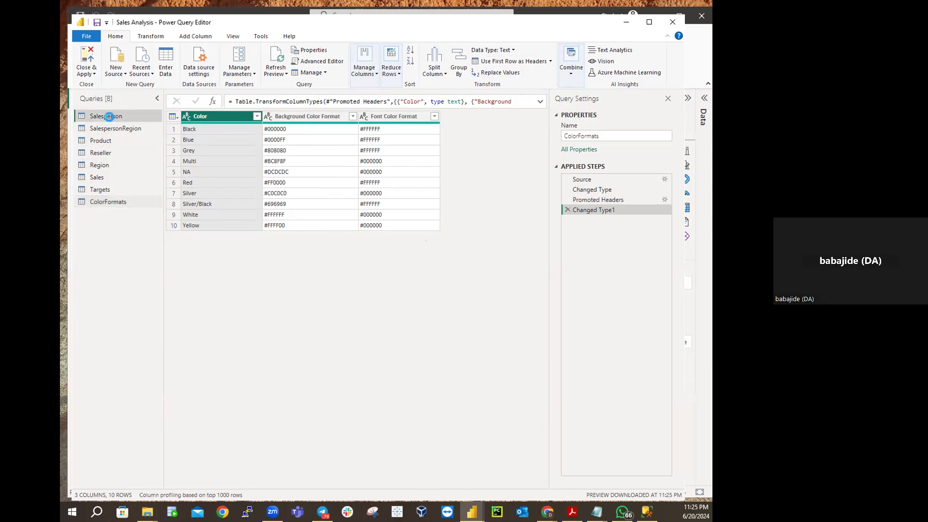
click(113, 129)
click(108, 141)
click(106, 153)
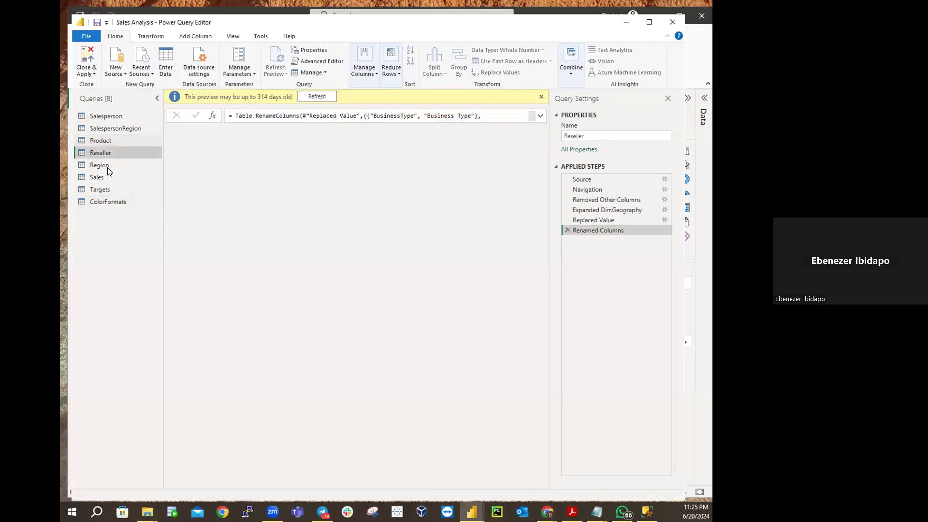
click(107, 168)
click(98, 177)
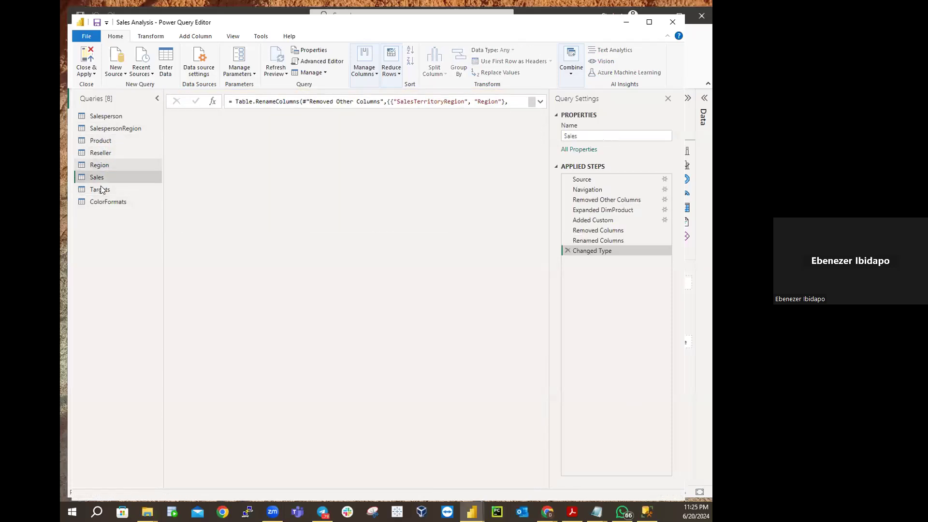
click(102, 189)
click(108, 200)
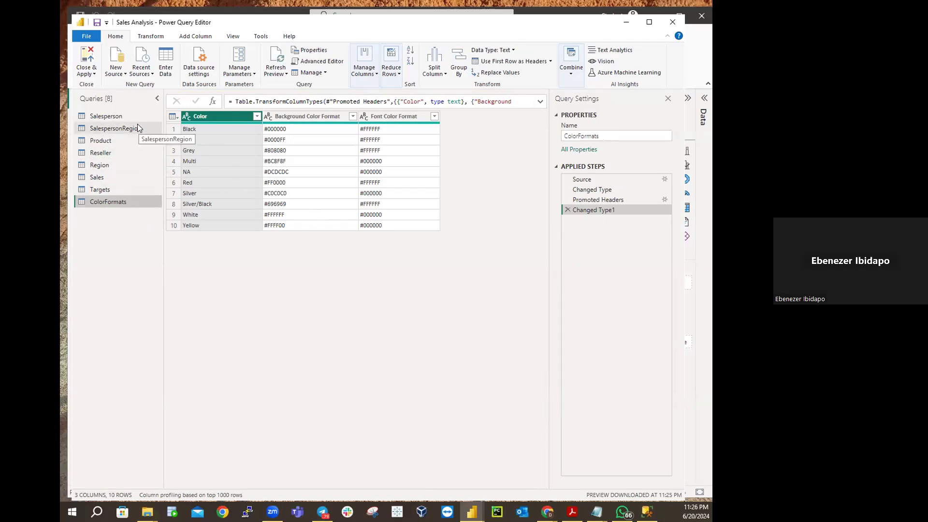
click(107, 141)
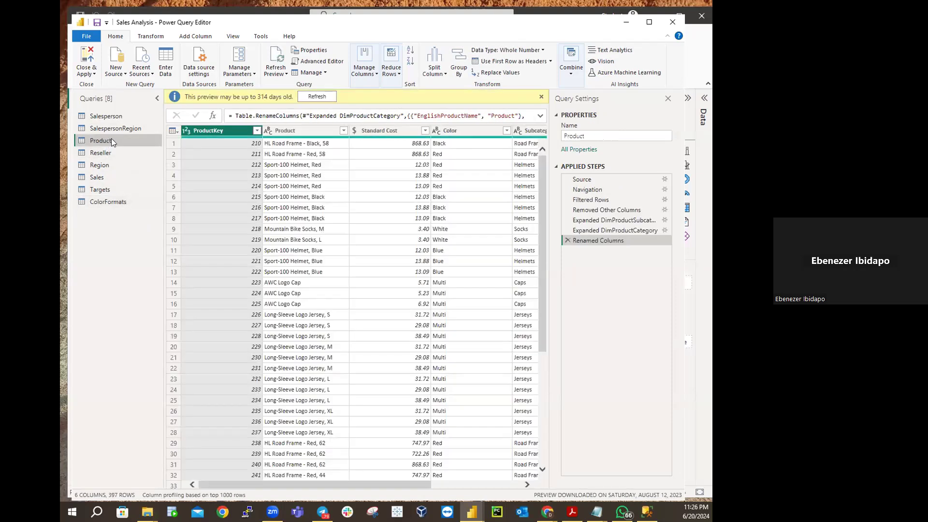
click(96, 200)
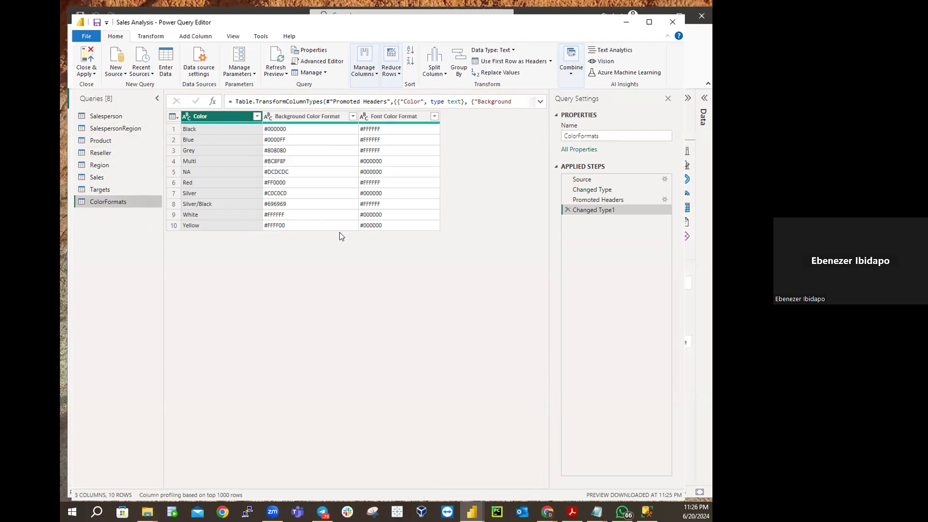
Step: Set up a merge of the Product query with ColorFormats, matching the Color columns of both tables
click(107, 139)
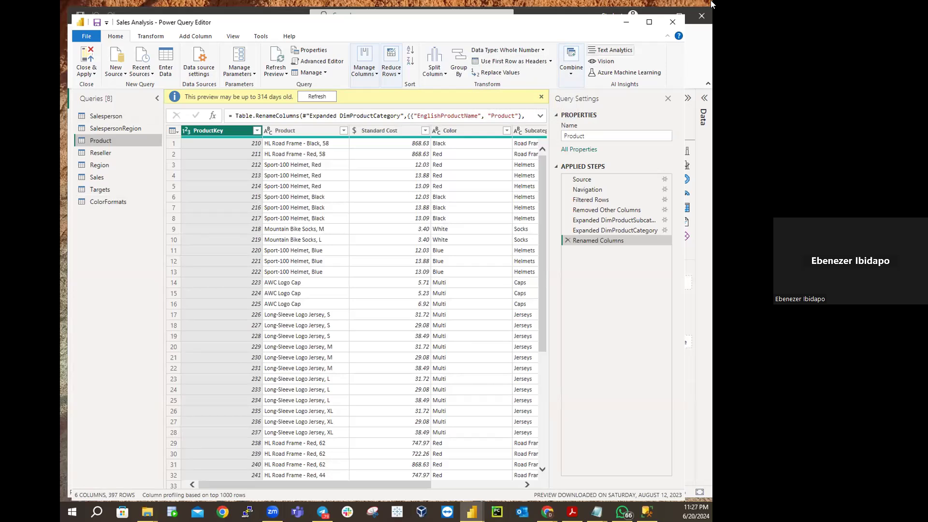
click(571, 75)
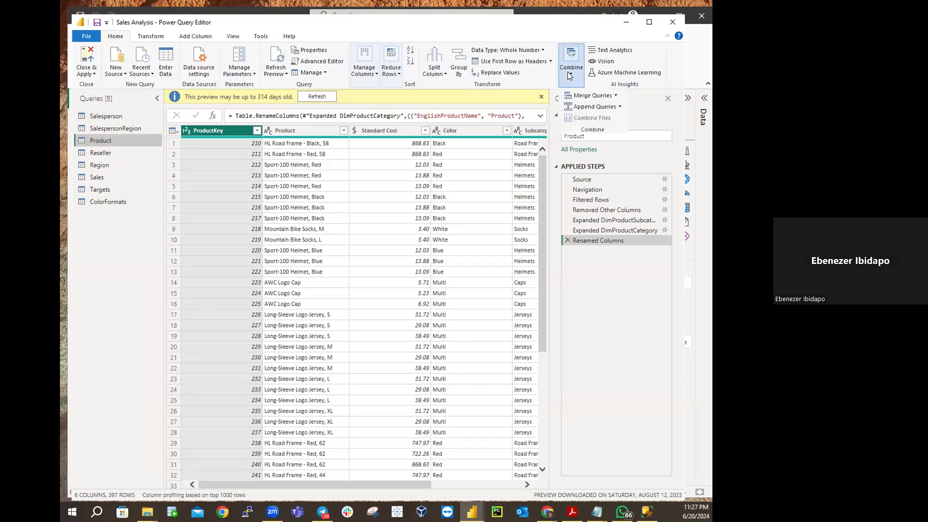
click(572, 75)
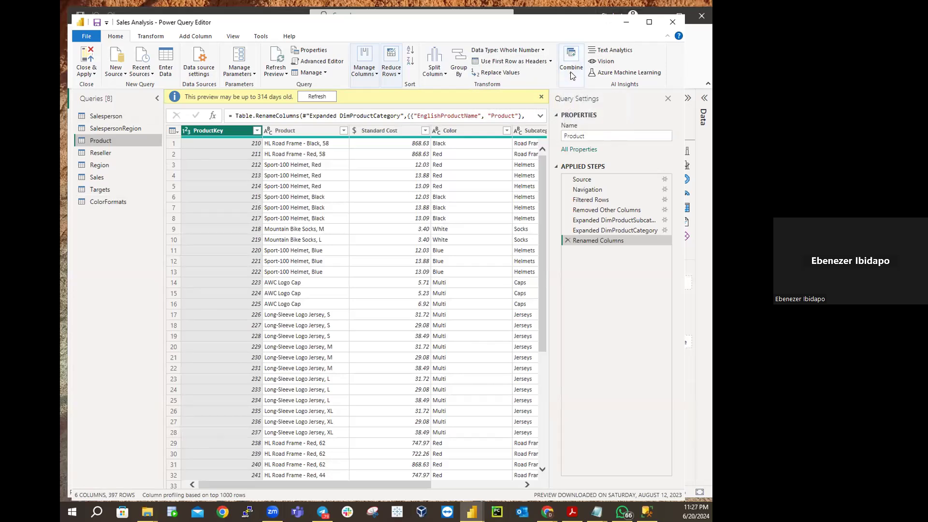
click(572, 75)
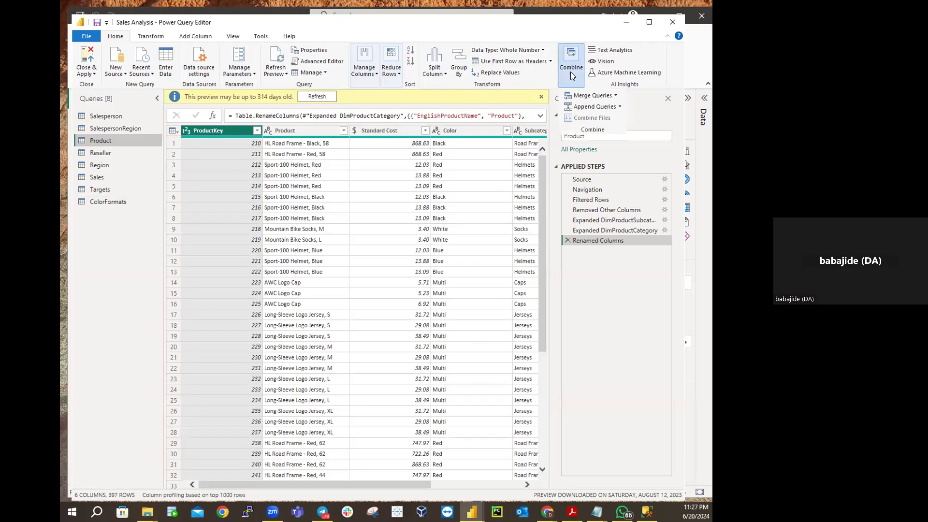
click(585, 96)
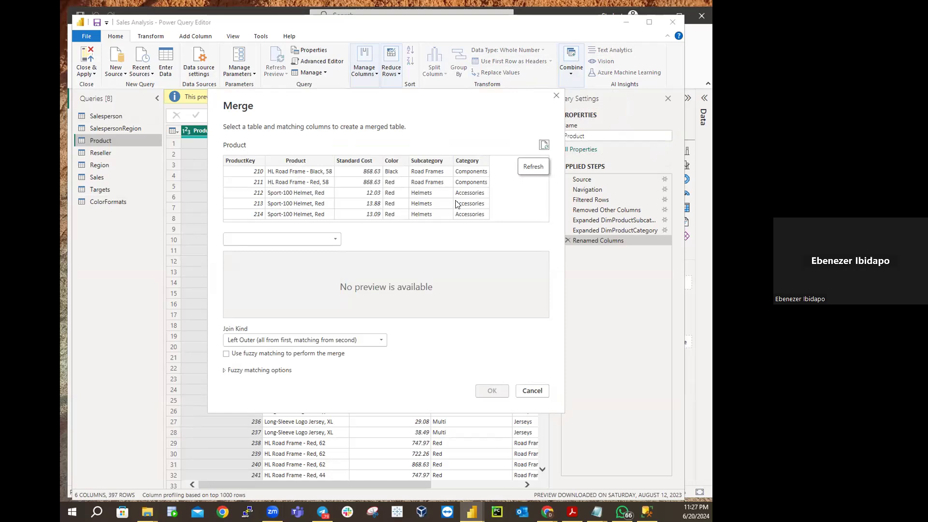
click(392, 161)
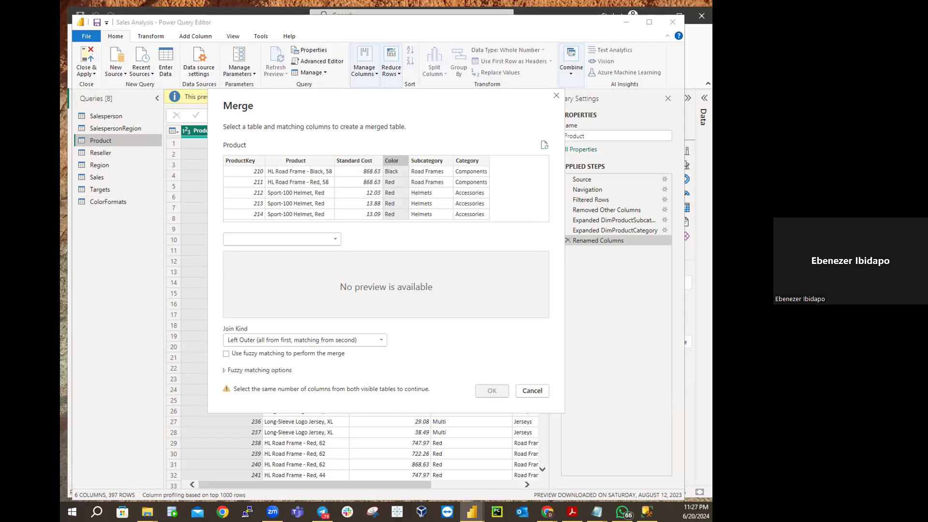
click(283, 240)
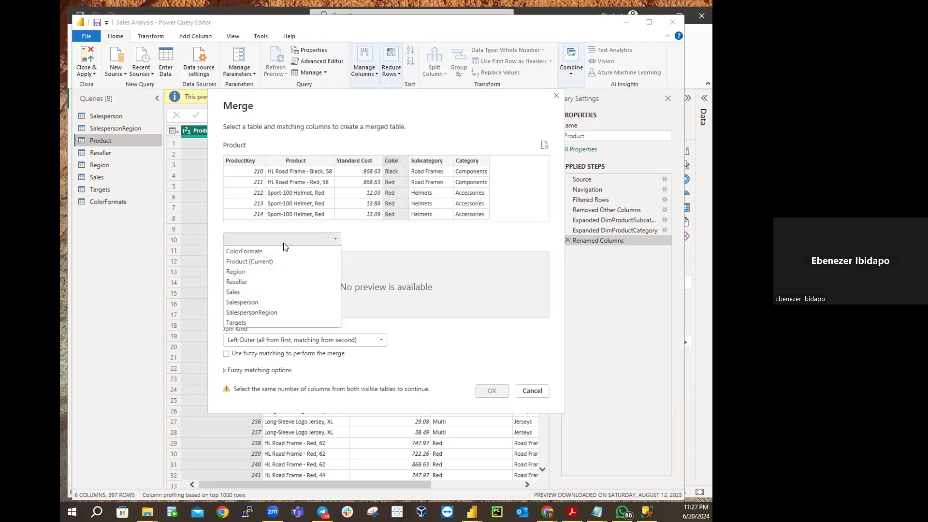
click(244, 251)
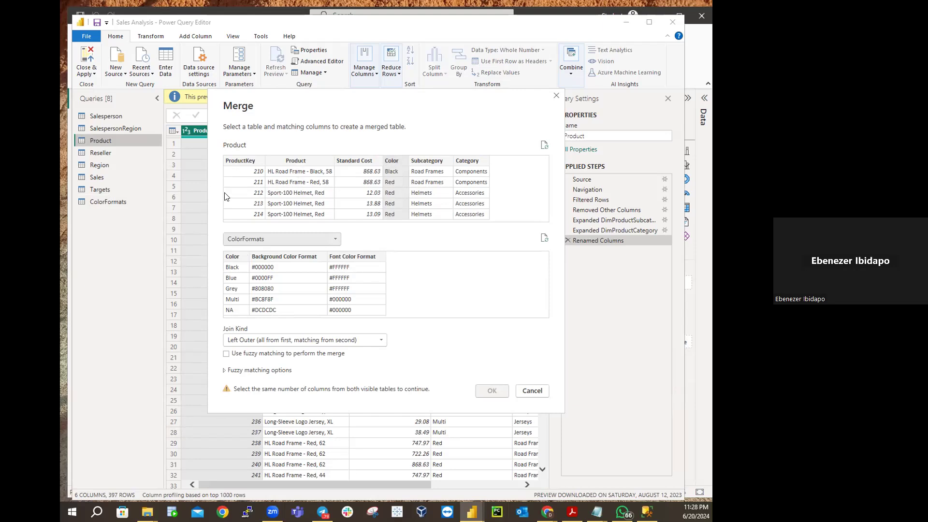
click(236, 257)
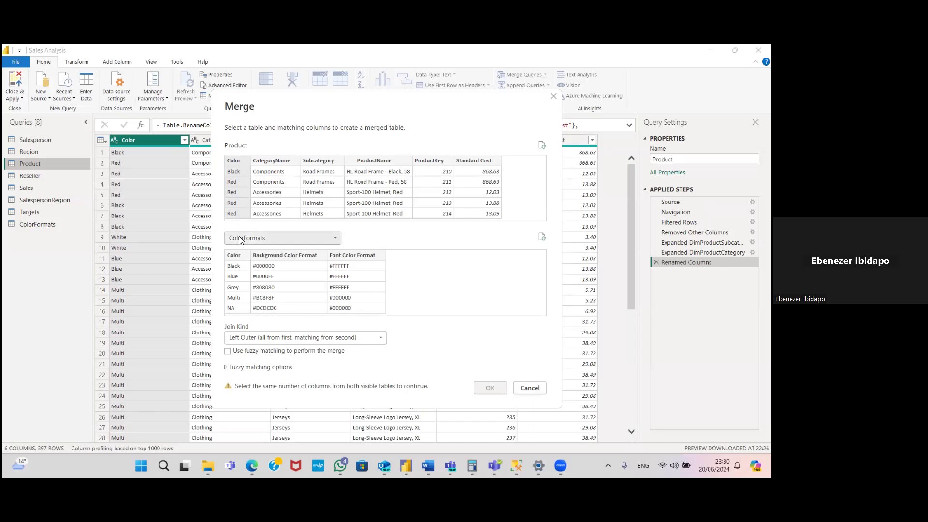
click(234, 162)
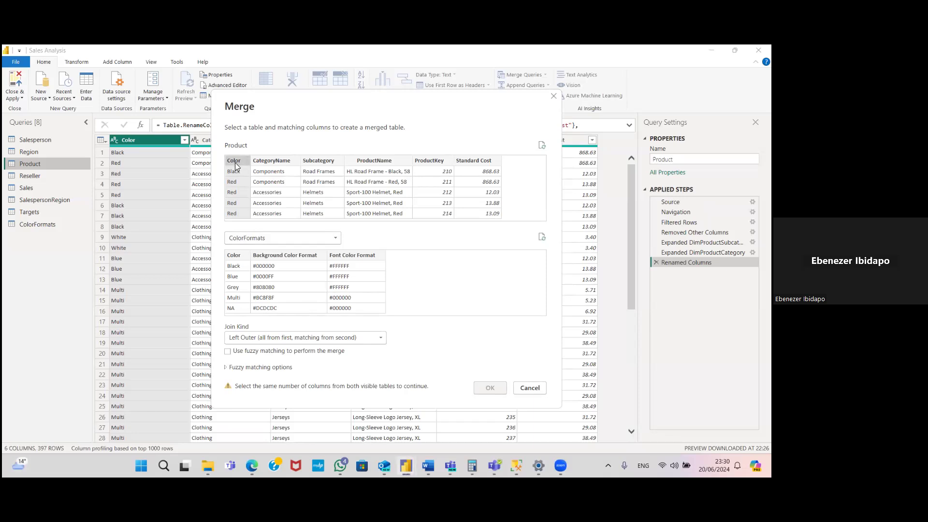
click(236, 265)
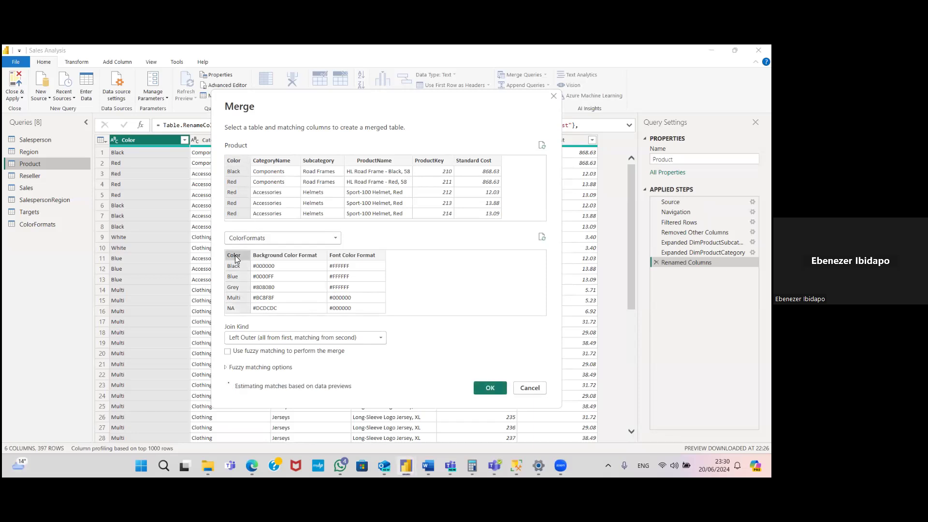
Step: Set the privacy levels of the SQL Server and c:\ sources to Organizational and complete the merge of Product with ColorFormats
click(491, 388)
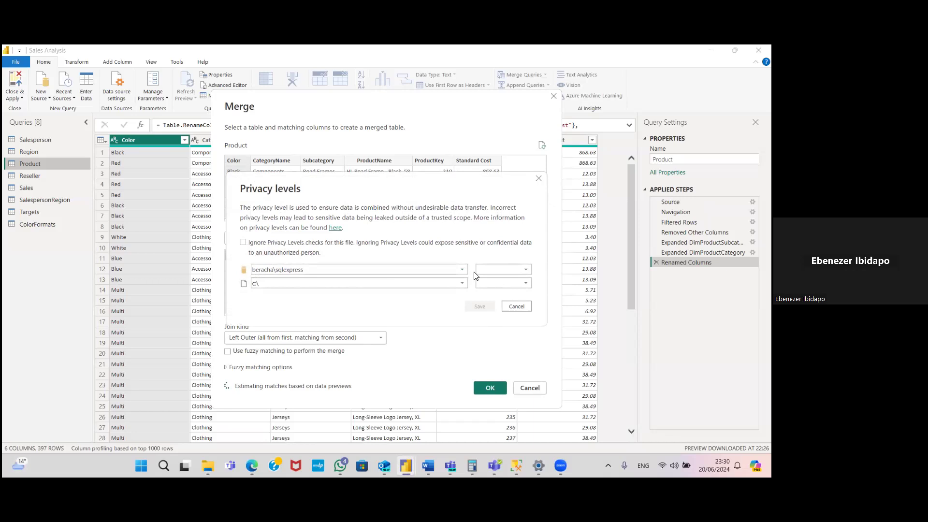
click(528, 270)
click(502, 289)
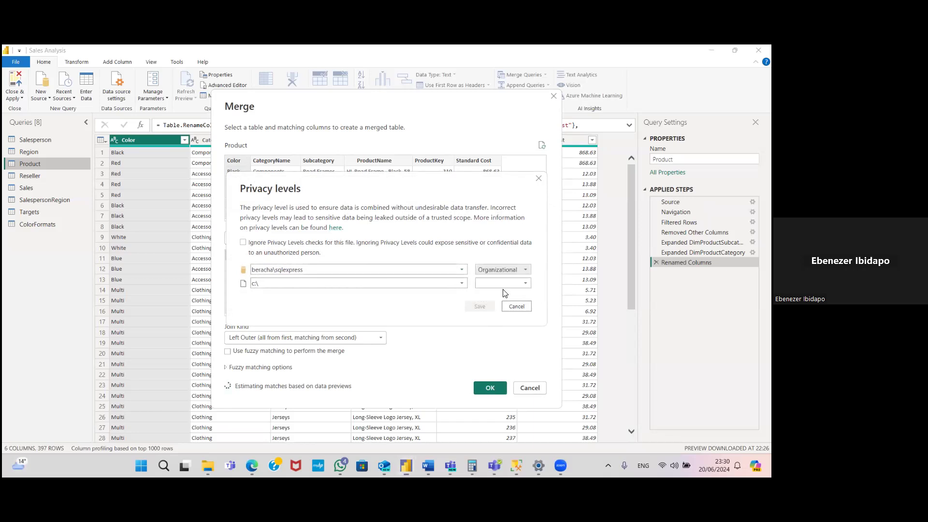
click(520, 286)
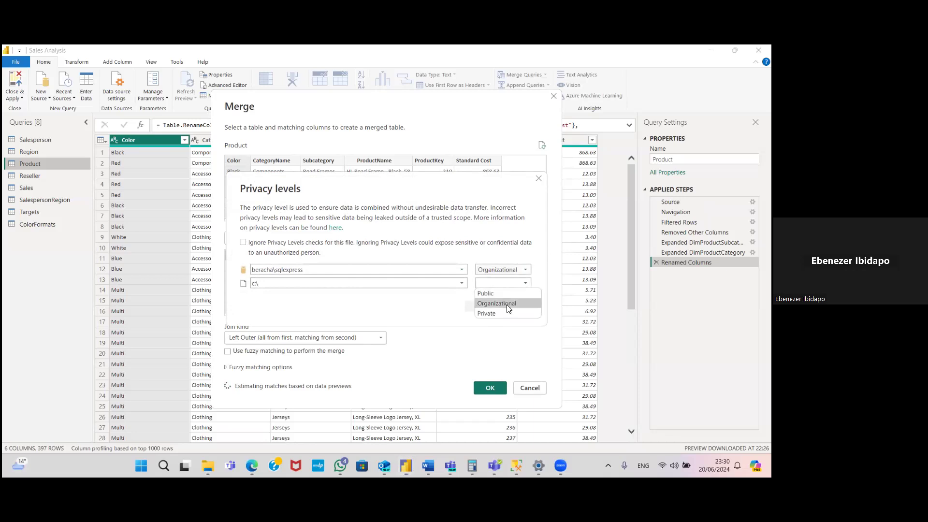
click(508, 303)
click(481, 308)
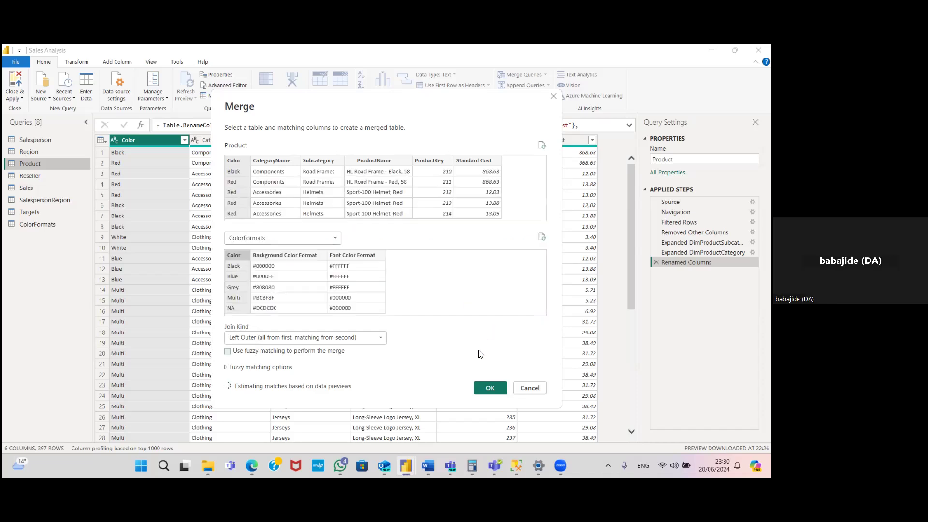
click(490, 389)
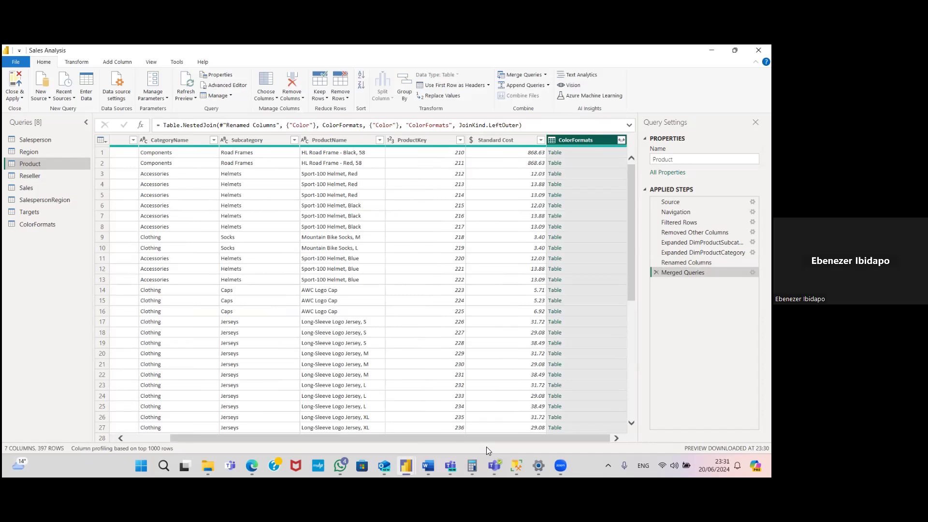
Step: Expand the ColorFormats column in the Product query to only Background Color Format and Font Color Format, without the original column name as prefix
mouse_move(471, 459)
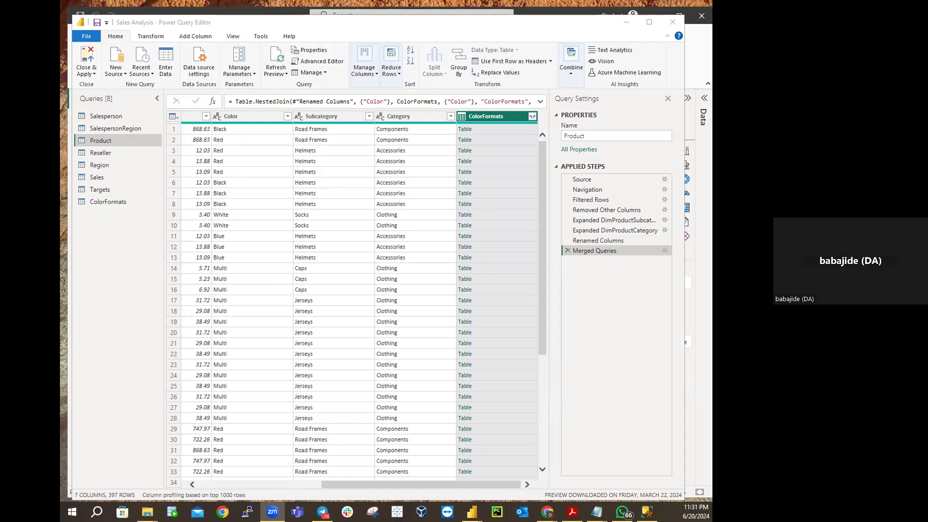
click(531, 116)
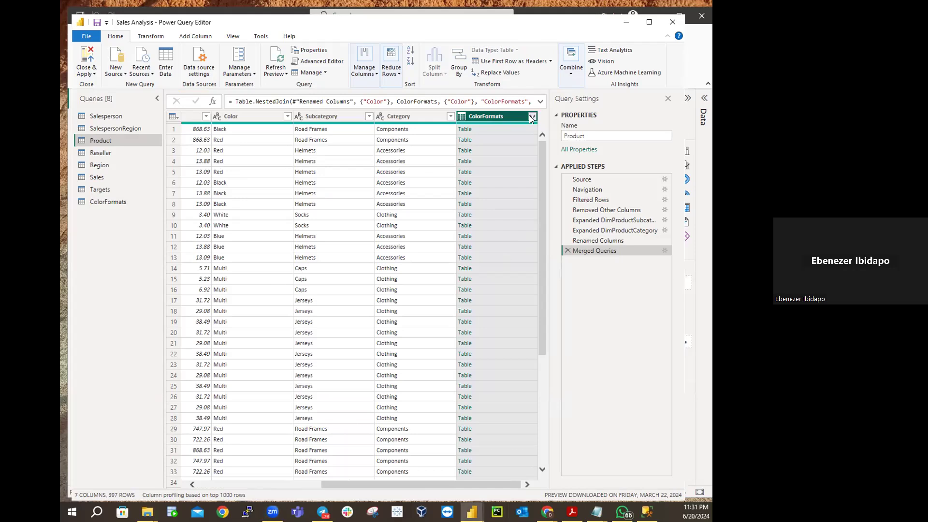
click(387, 159)
click(383, 178)
click(383, 189)
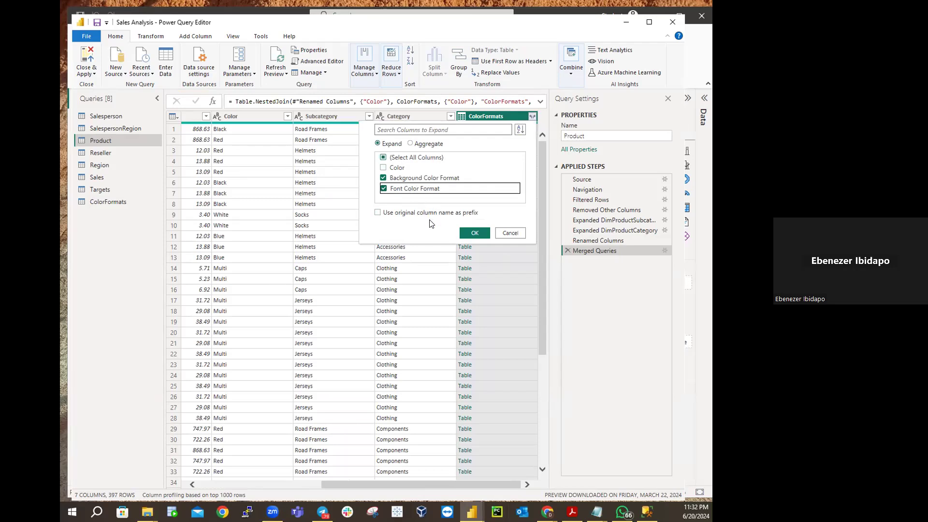
click(471, 233)
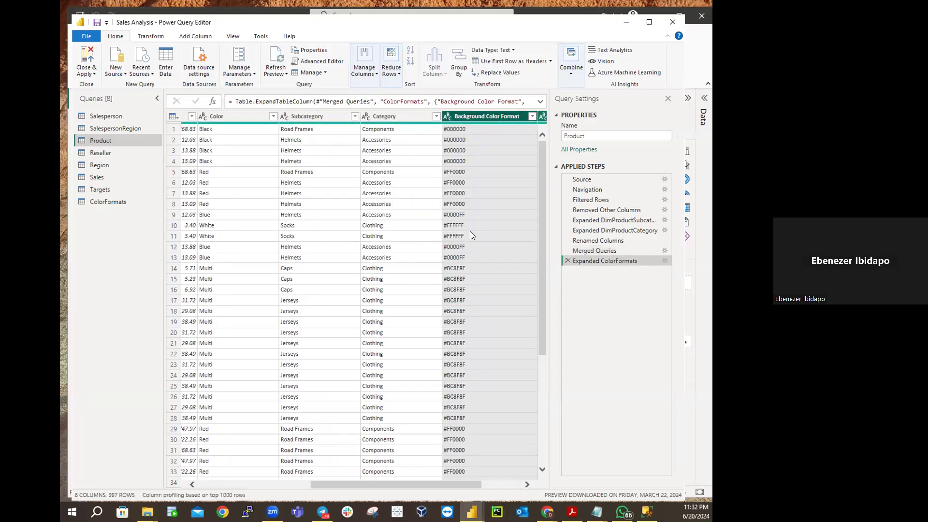
drag(365, 482, 496, 483)
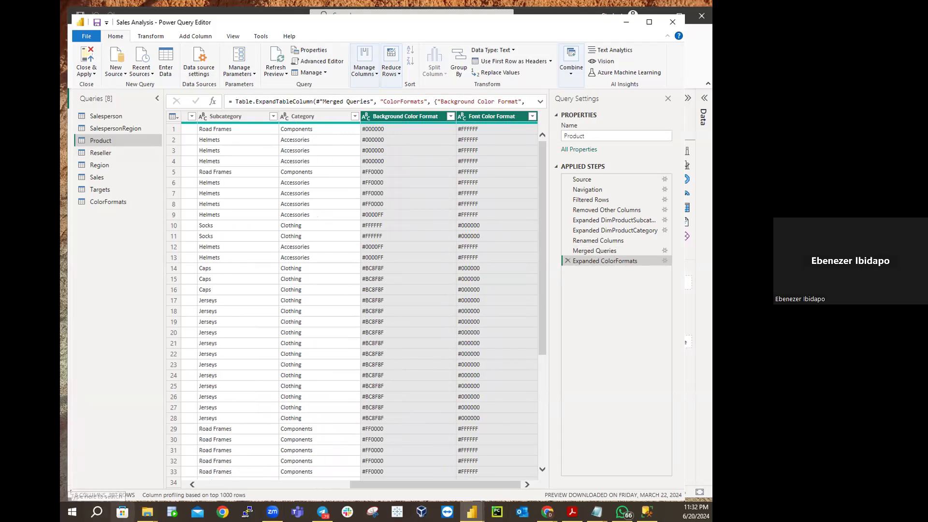
mouse_move(147, 512)
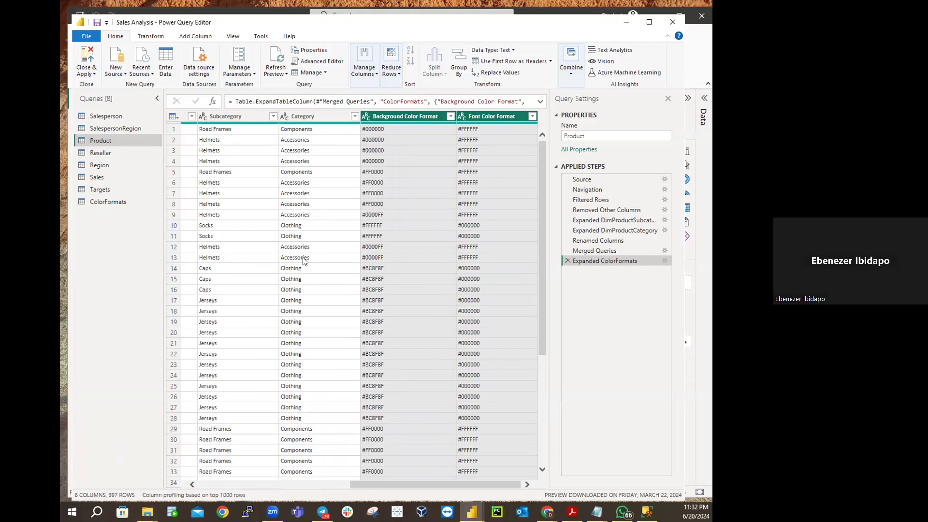
Step: Disable loading the ColorFormats query to the report in its query properties
click(107, 203)
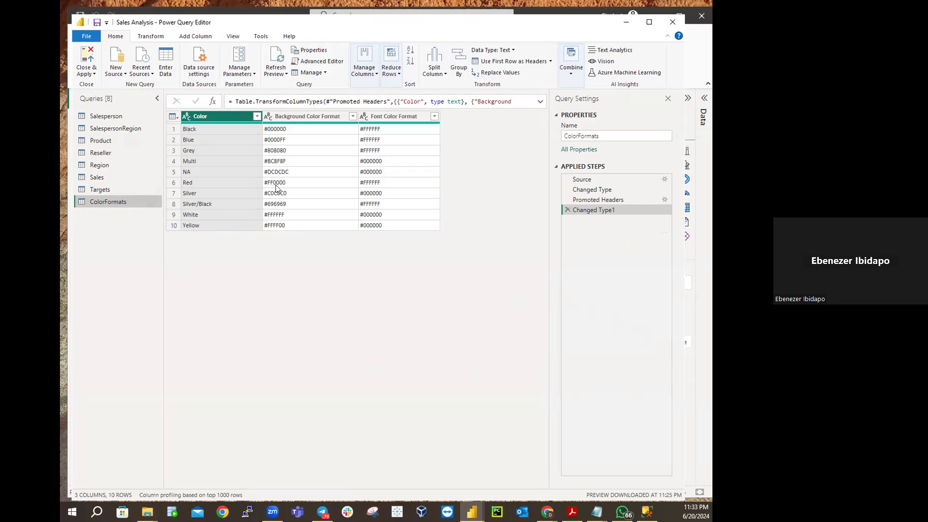
click(583, 151)
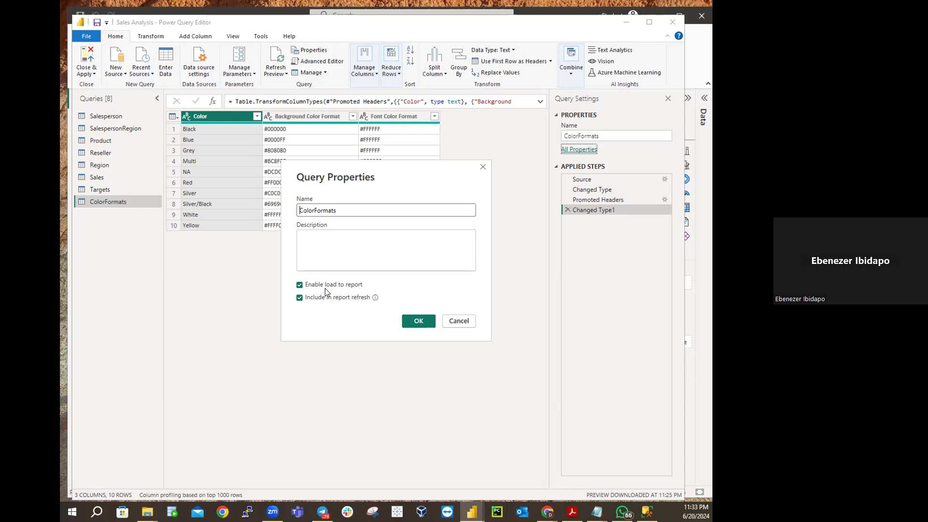
click(299, 286)
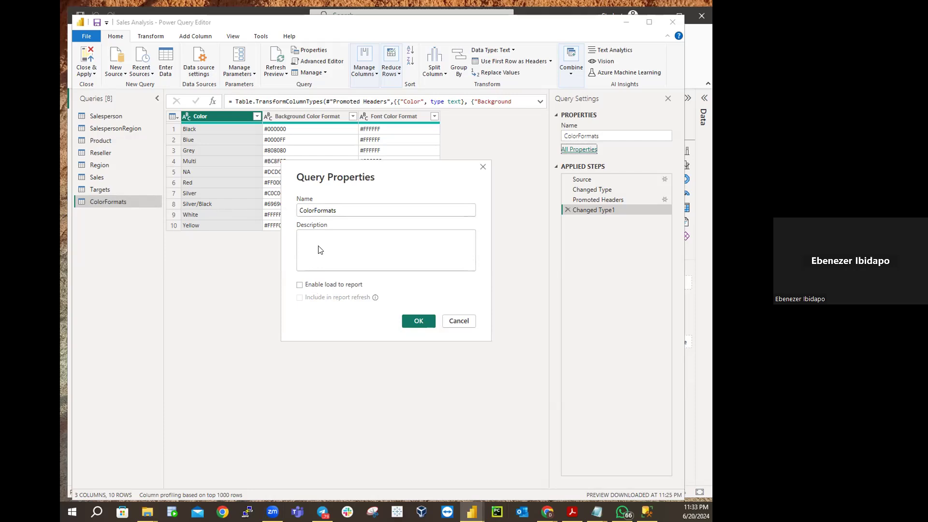
click(427, 322)
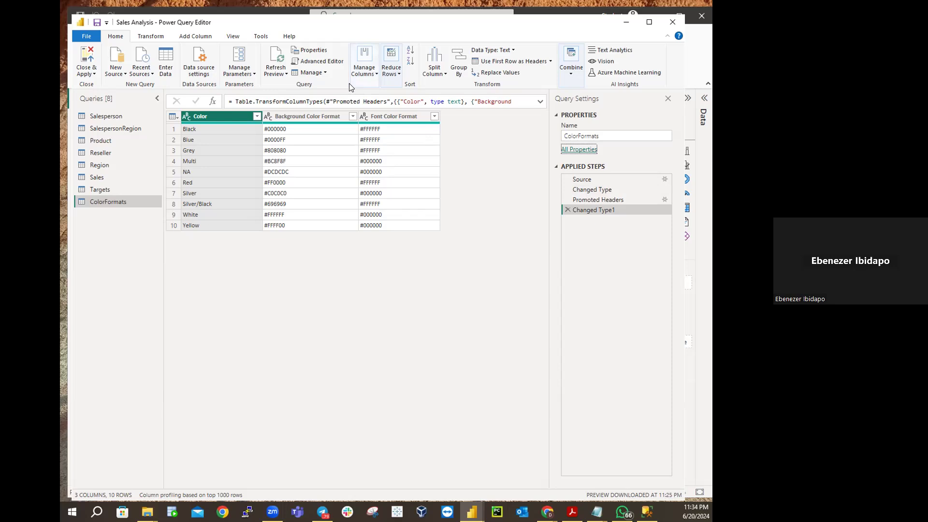
Step: Review the queries from Salesperson through Sales and apply all query changes to the model, closing the Power Query Editor
click(112, 116)
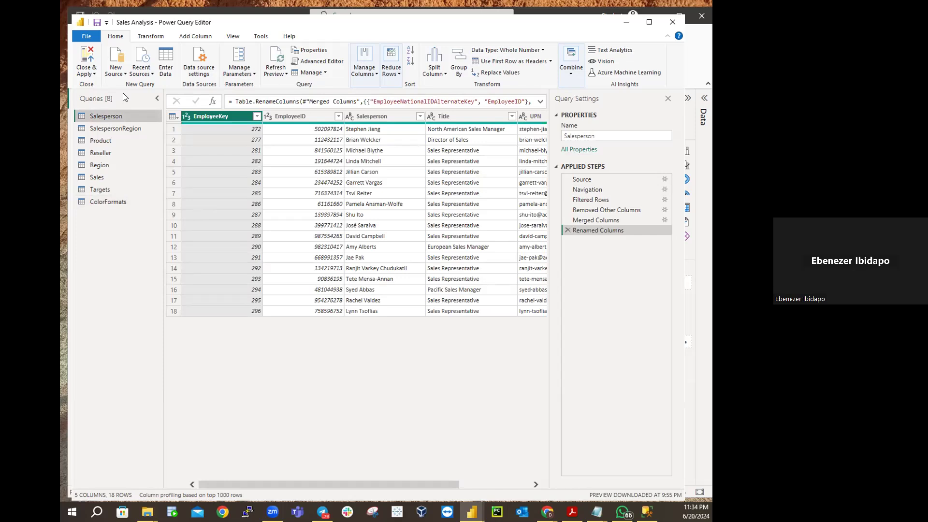
click(120, 128)
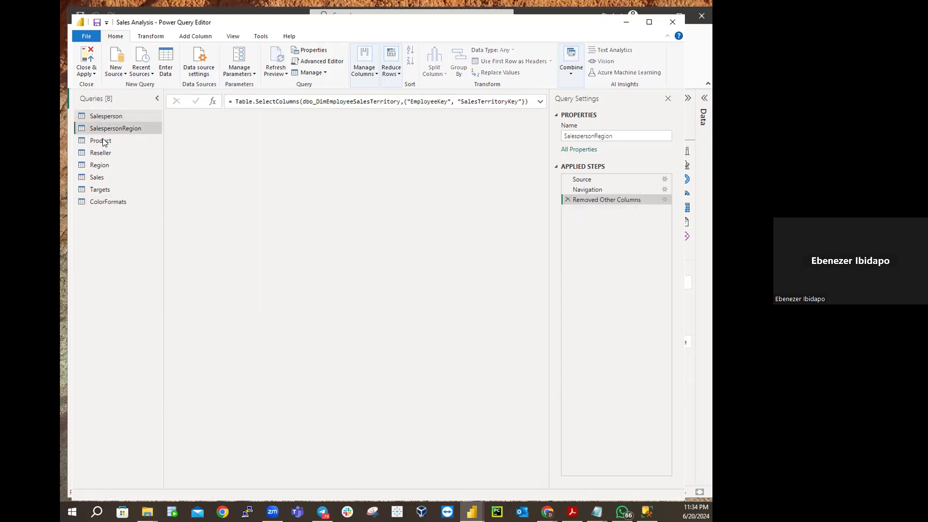
click(102, 139)
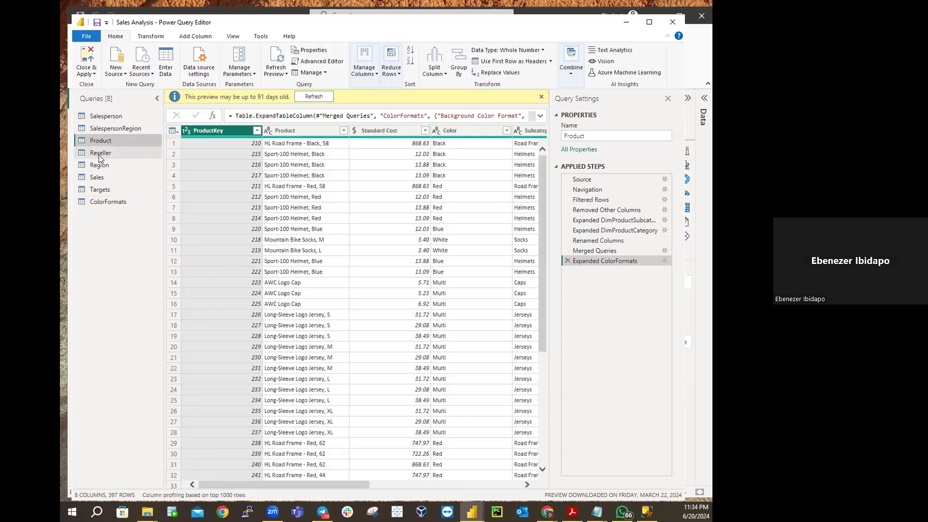
click(99, 153)
click(98, 164)
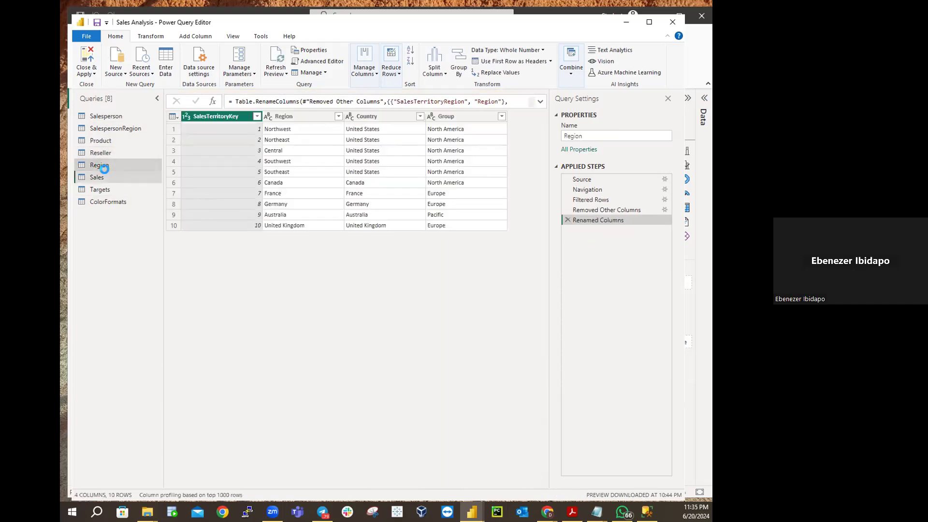
click(100, 176)
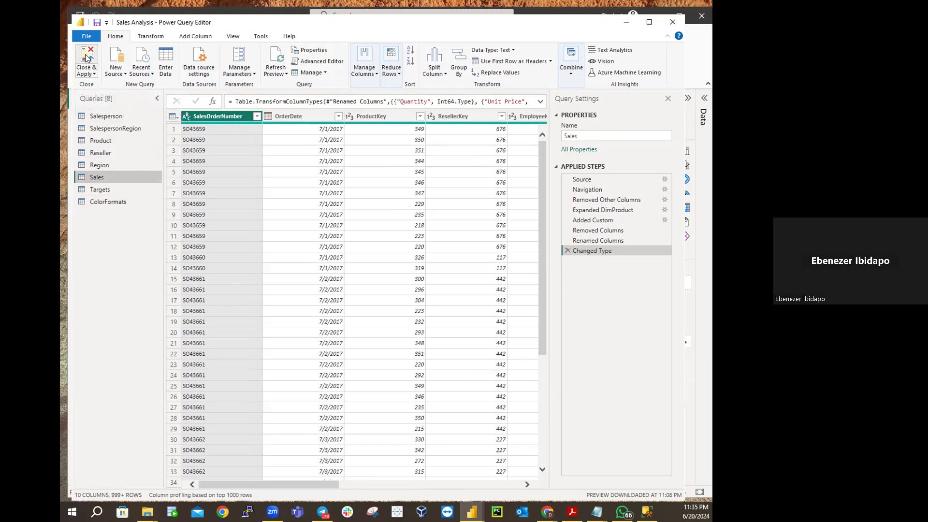
click(87, 57)
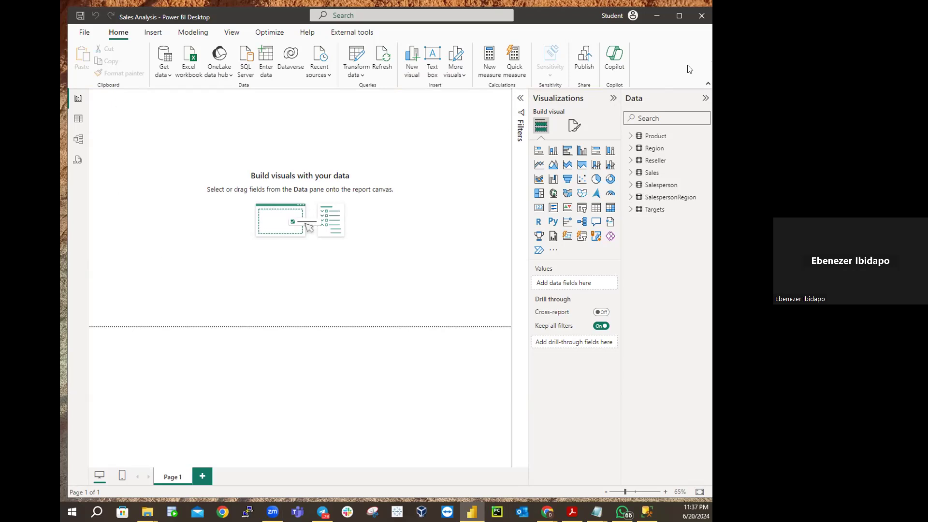
Step: Check the tables loaded into the report, from Product through SalespersonRegion
click(657, 141)
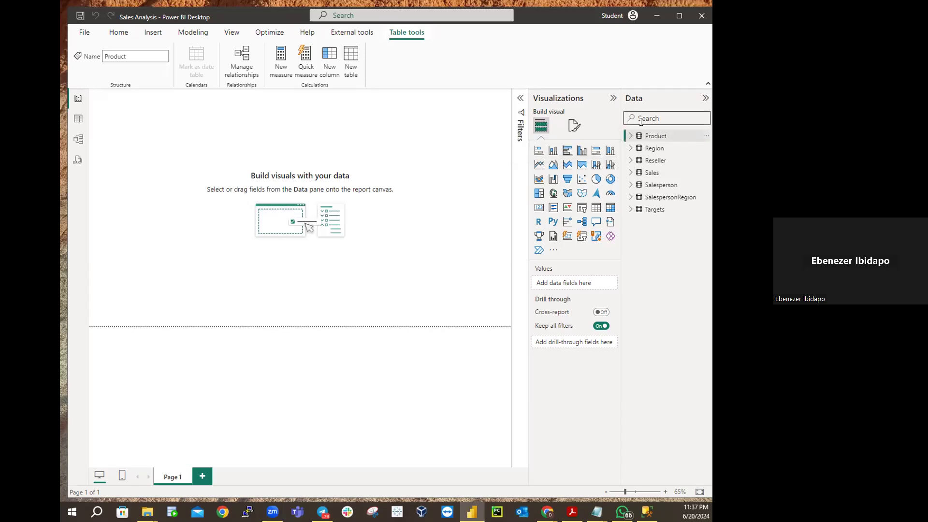
click(655, 153)
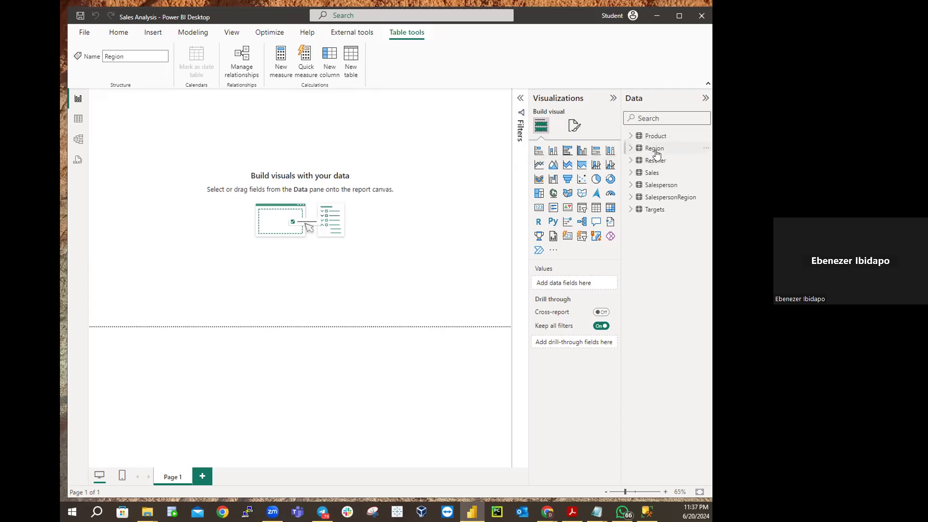
click(657, 161)
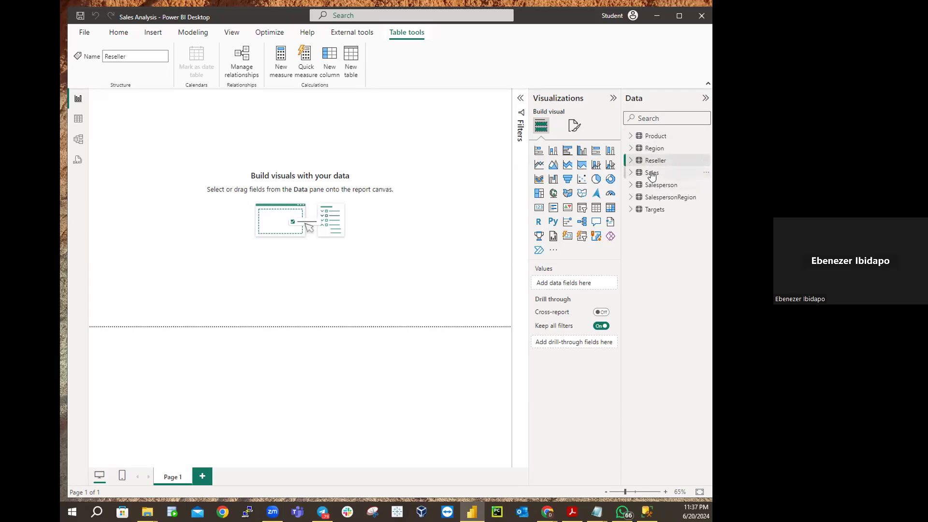
click(652, 174)
click(658, 185)
click(659, 194)
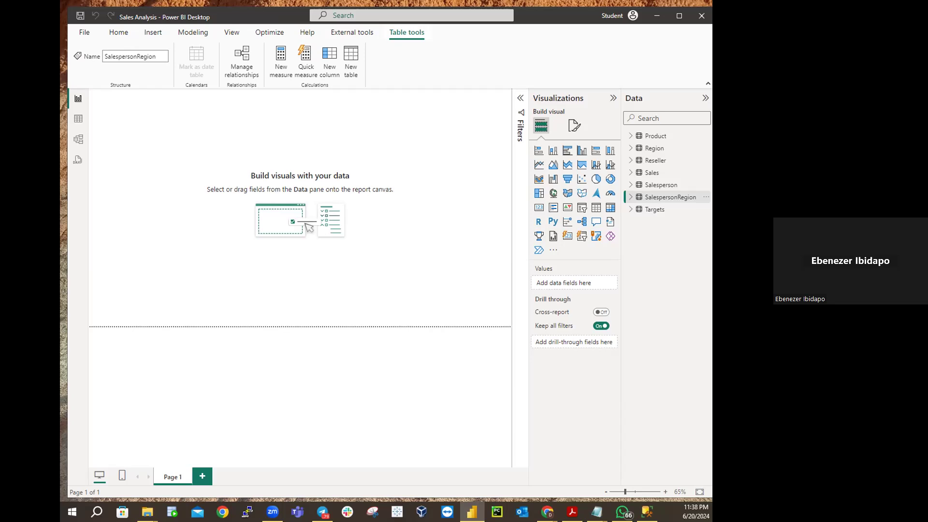
Step: Save the Sales Analysis report and close both Power BI Desktop and SQL Server Management Studio
click(80, 17)
click(83, 34)
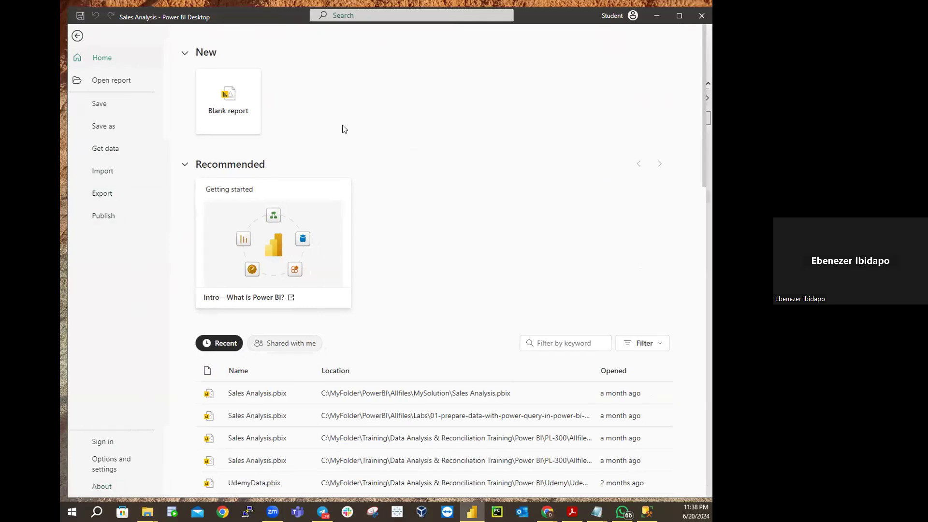
click(705, 17)
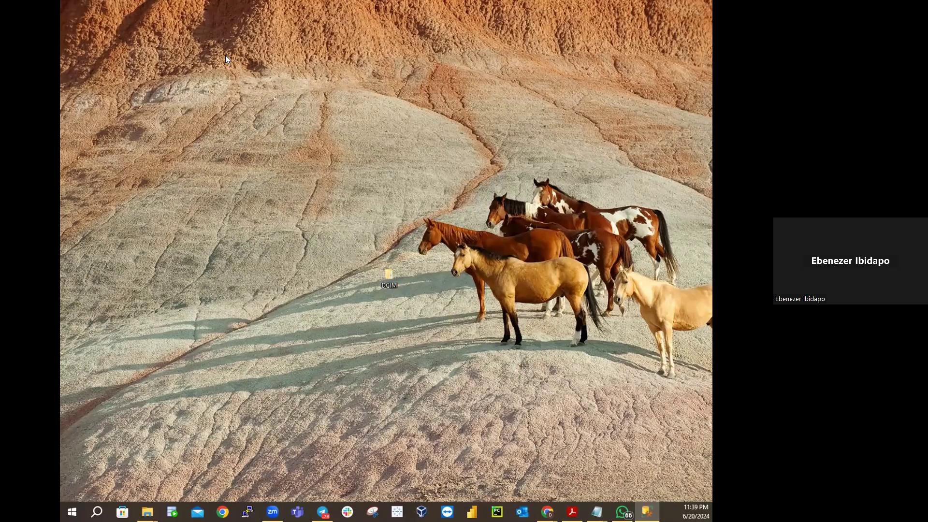
drag(225, 56, 228, 61)
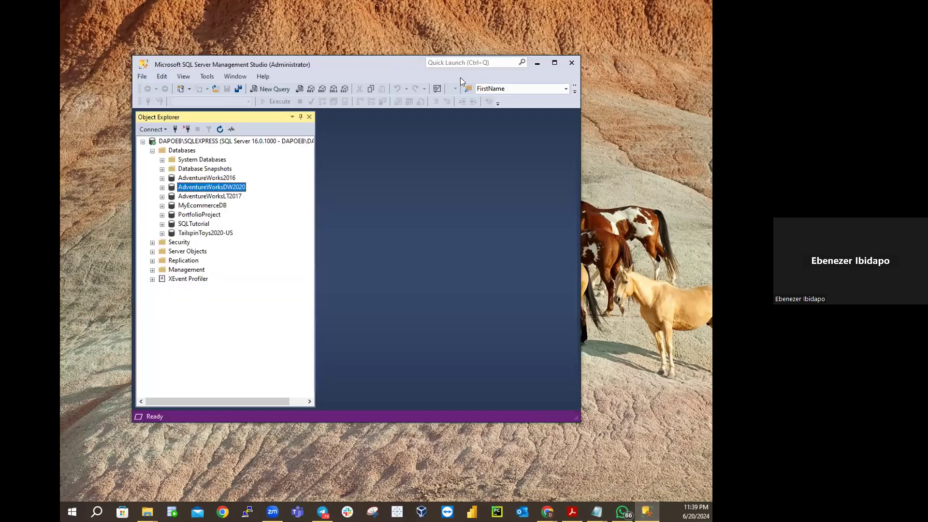
click(572, 64)
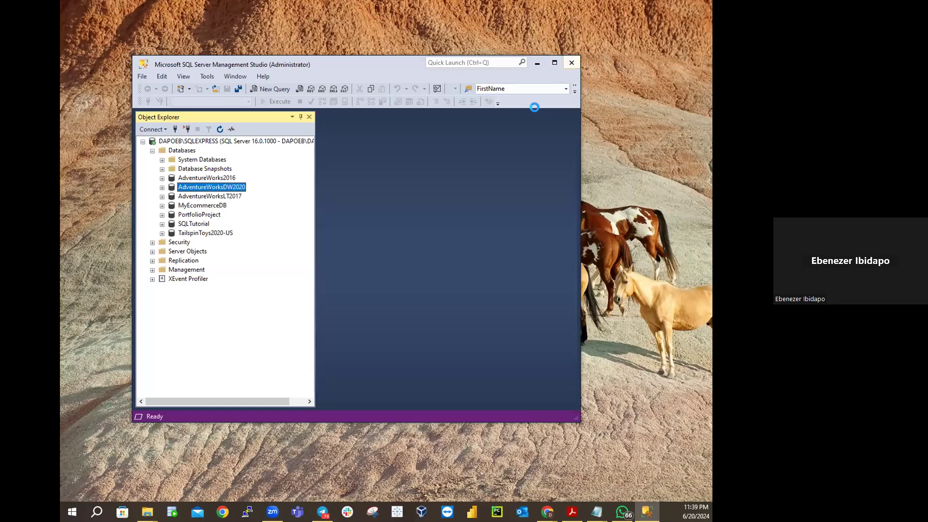